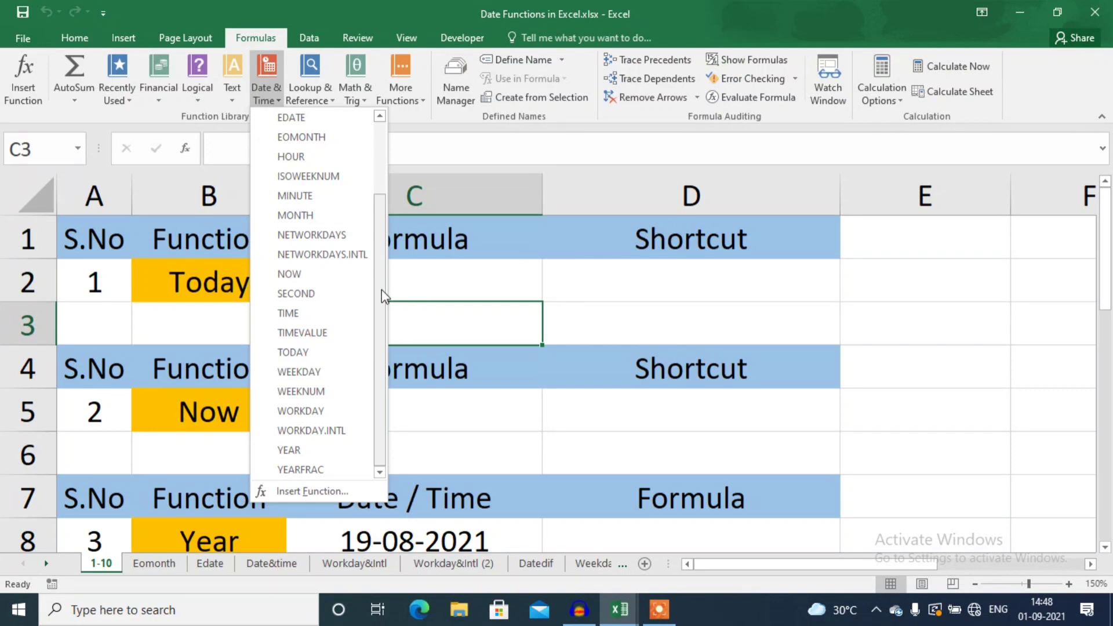
# - Enter the formula =TODAY() in cell C2, the Formula cell of the Today row
pyautogui.click(439, 283)
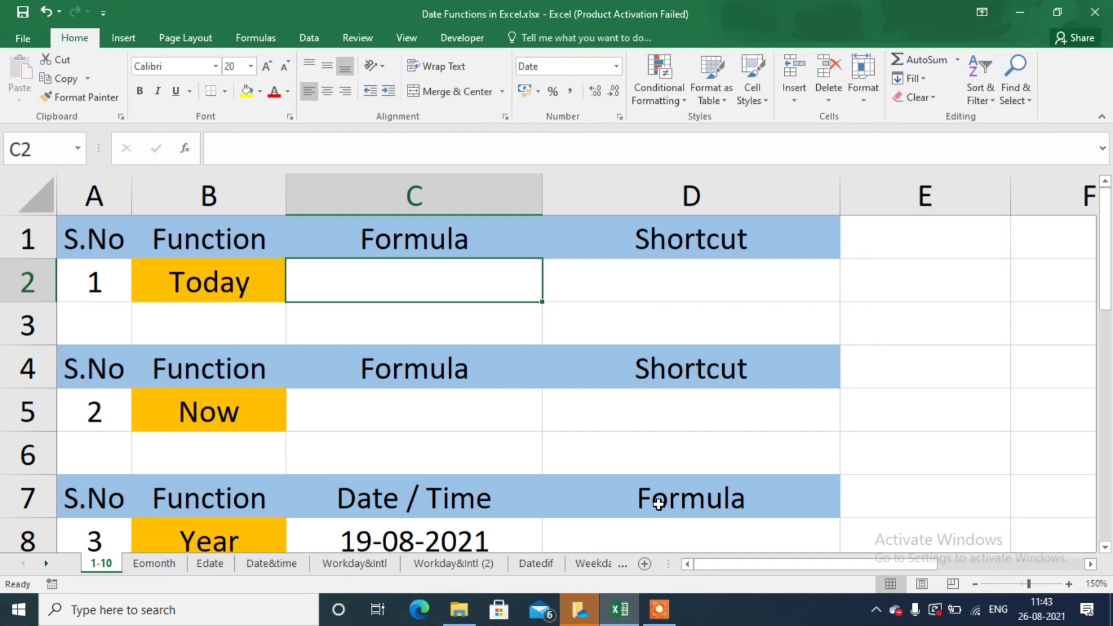
pyautogui.write('=toda')
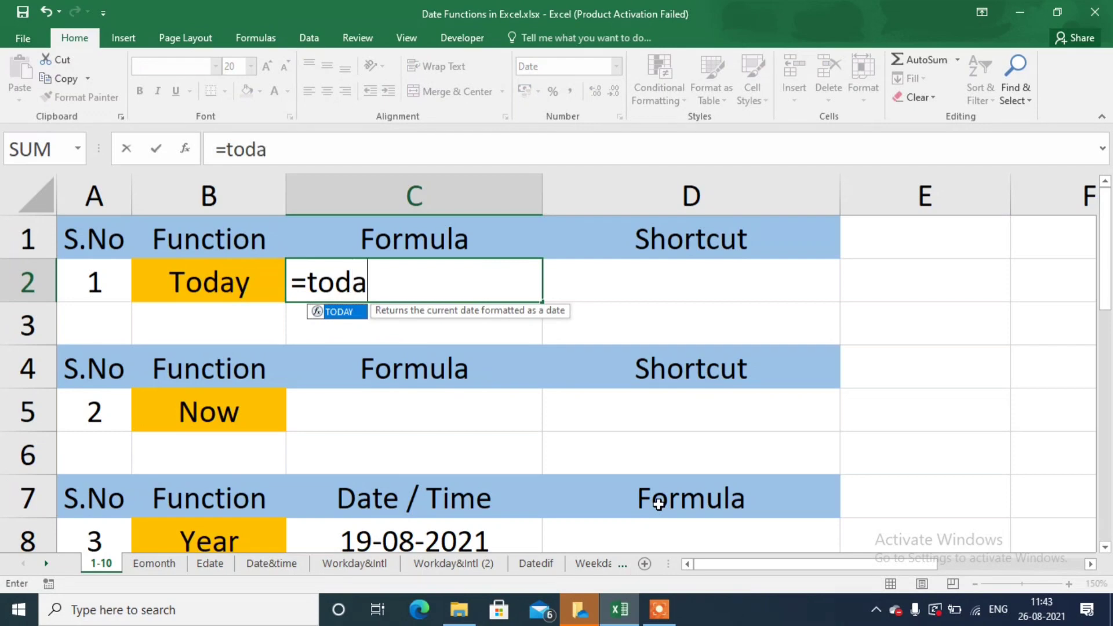
pyautogui.press('Tab')
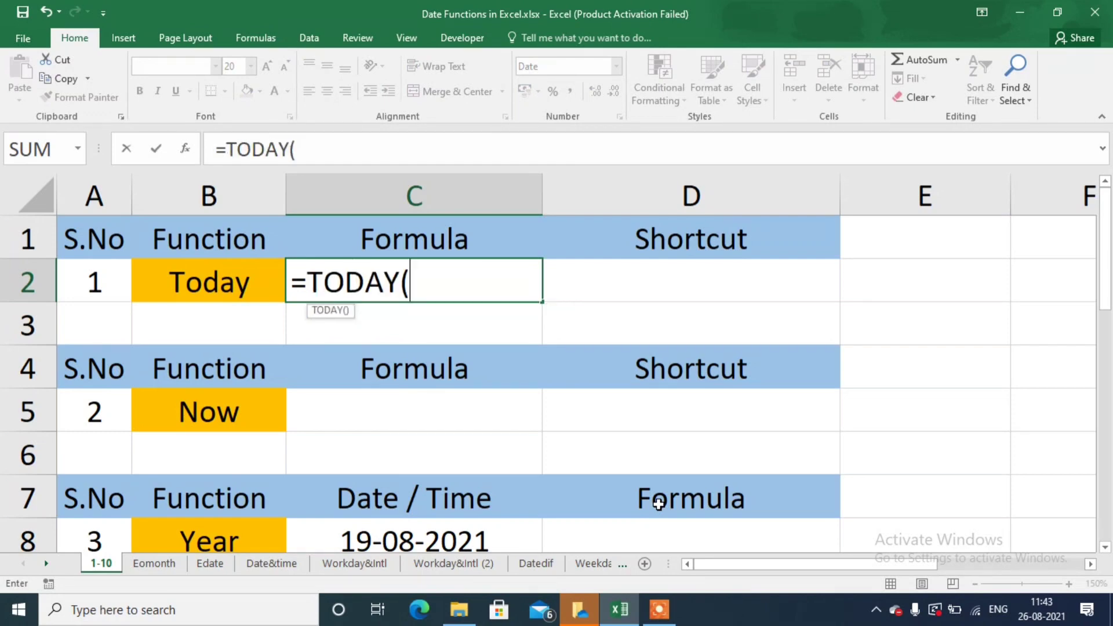
pyautogui.write(')')
pyautogui.press('Return')
pyautogui.press('Up')
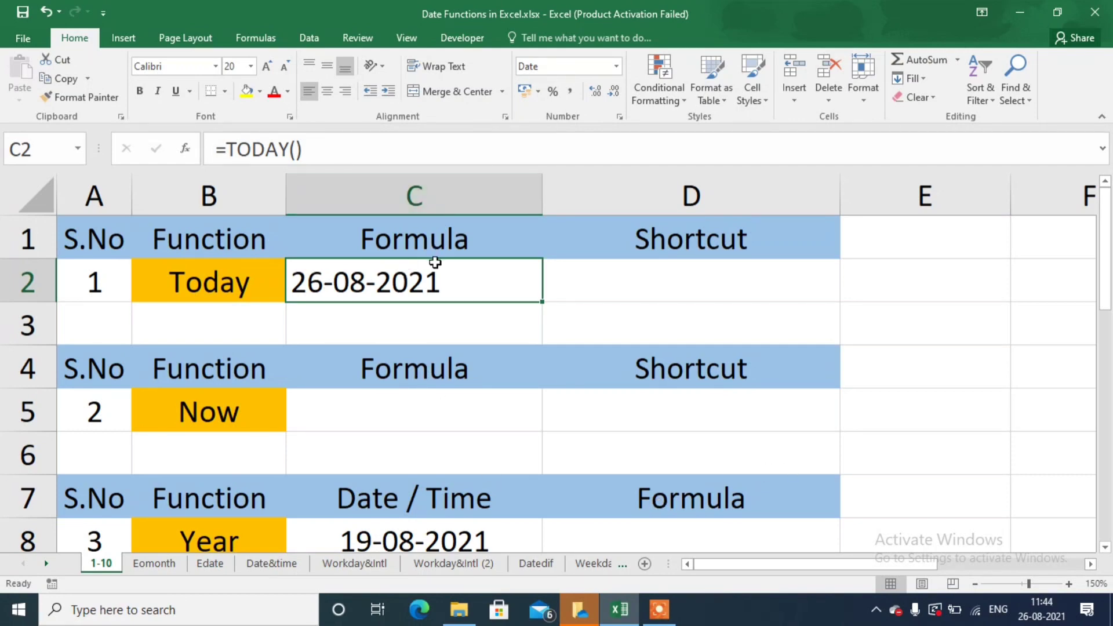
# - Insert the current date as a static value in cell D2, the Shortcut cell of the Today row
pyautogui.click(574, 294)
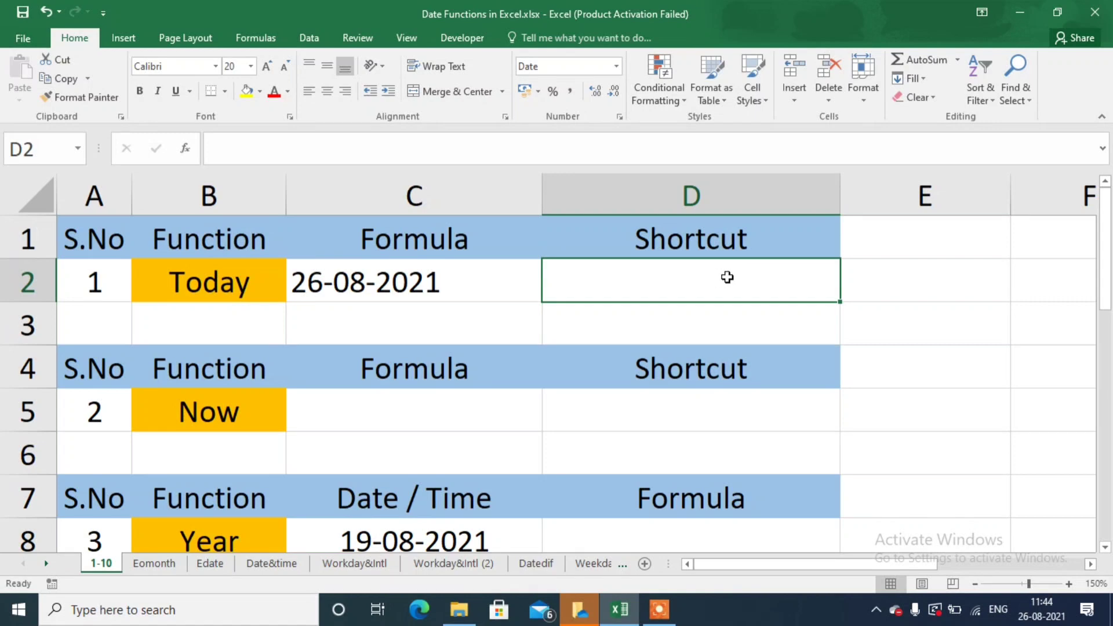
pyautogui.hotkey('ctrl', ';')
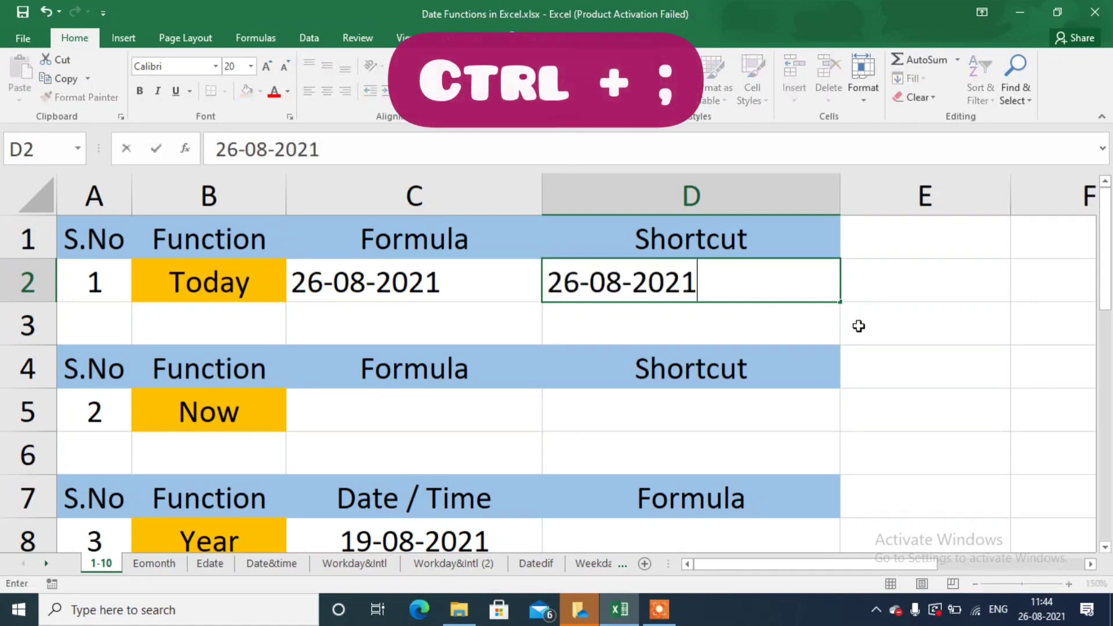
pyautogui.press('Return')
pyautogui.press('Up')
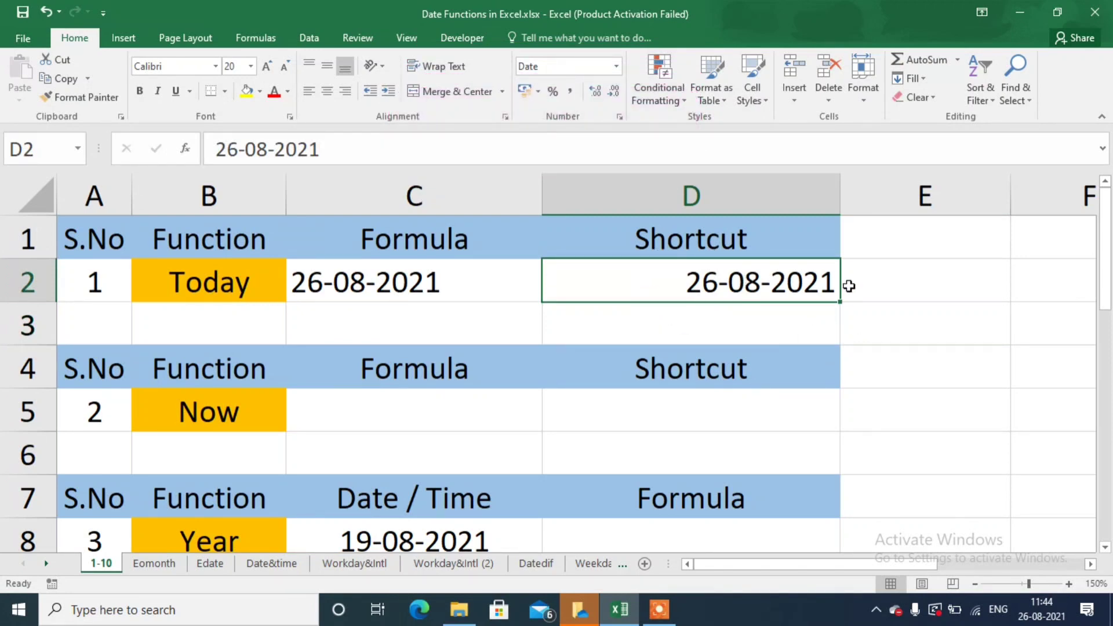
# - Enter the formula =NOW() in cell C5, the Formula cell of the Now row
pyautogui.click(405, 401)
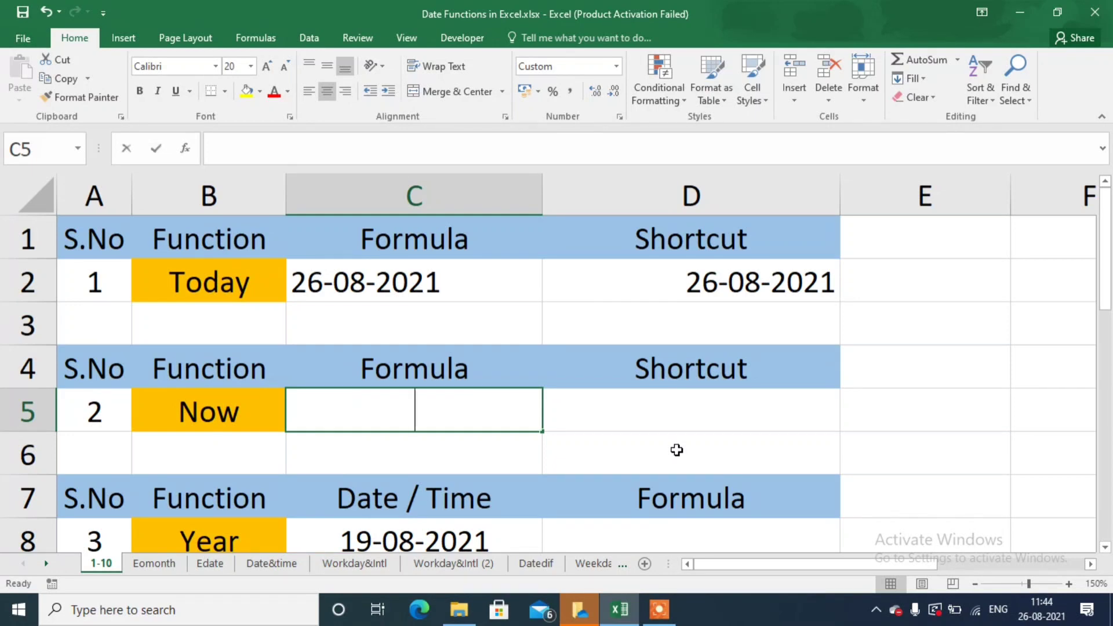
pyautogui.write('=now')
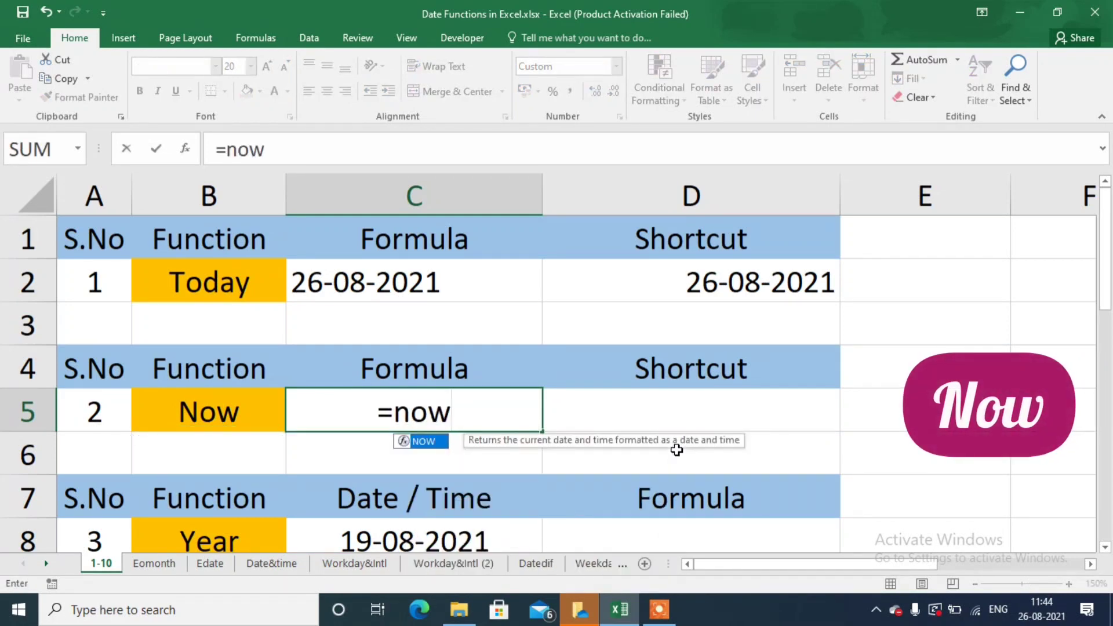
pyautogui.write('()')
pyautogui.press('Return')
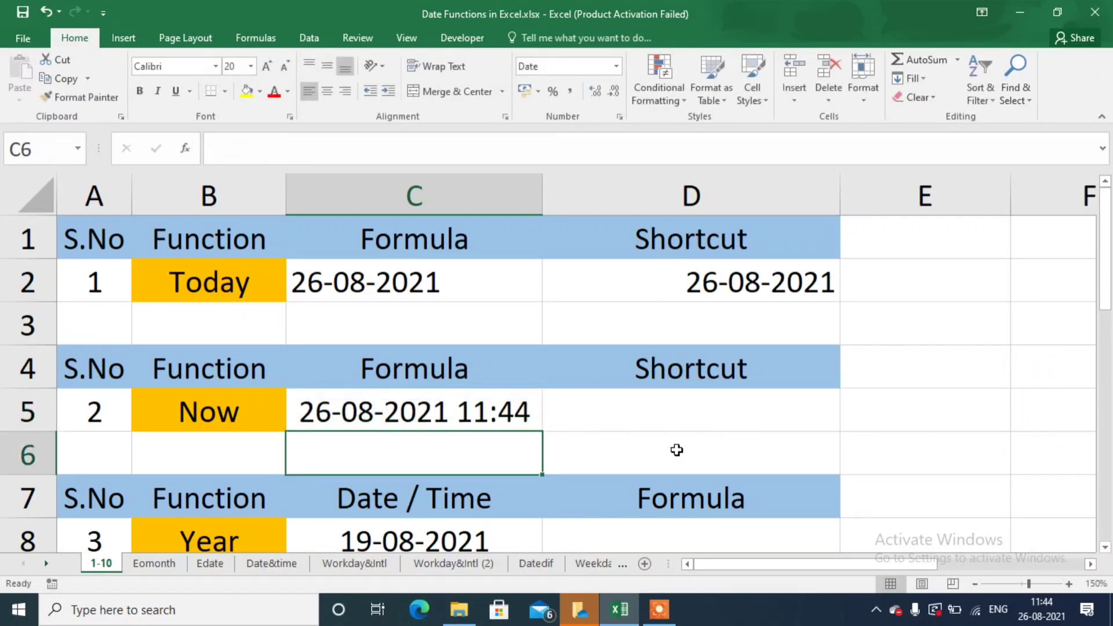
pyautogui.press('Up')
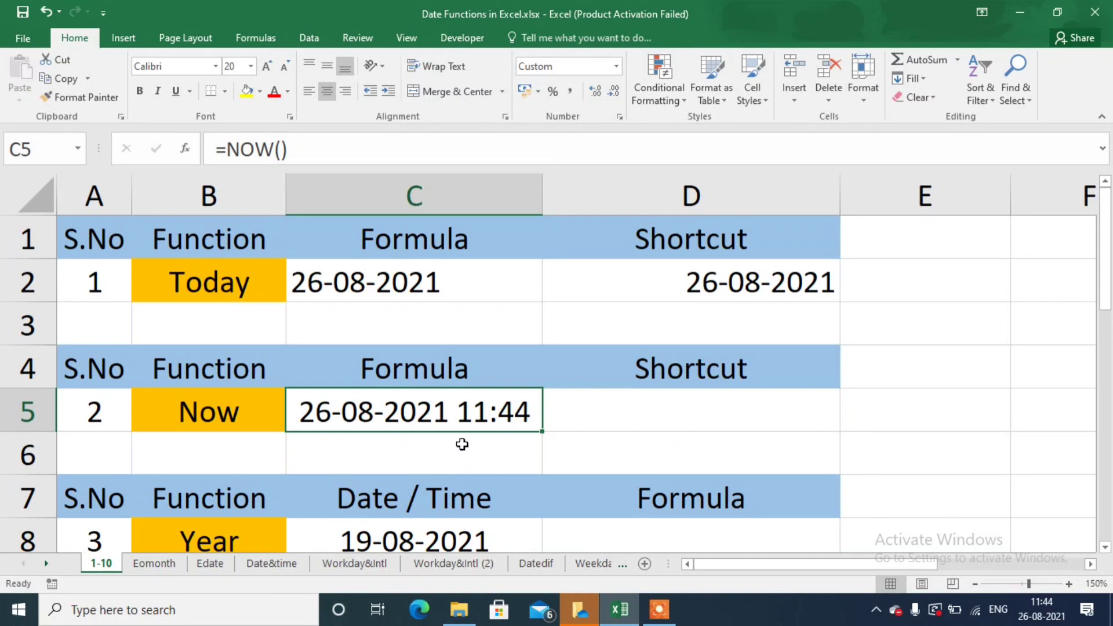
# - Insert the current time as a static value in cell D5, the Shortcut cell of the Now row
pyautogui.click(670, 400)
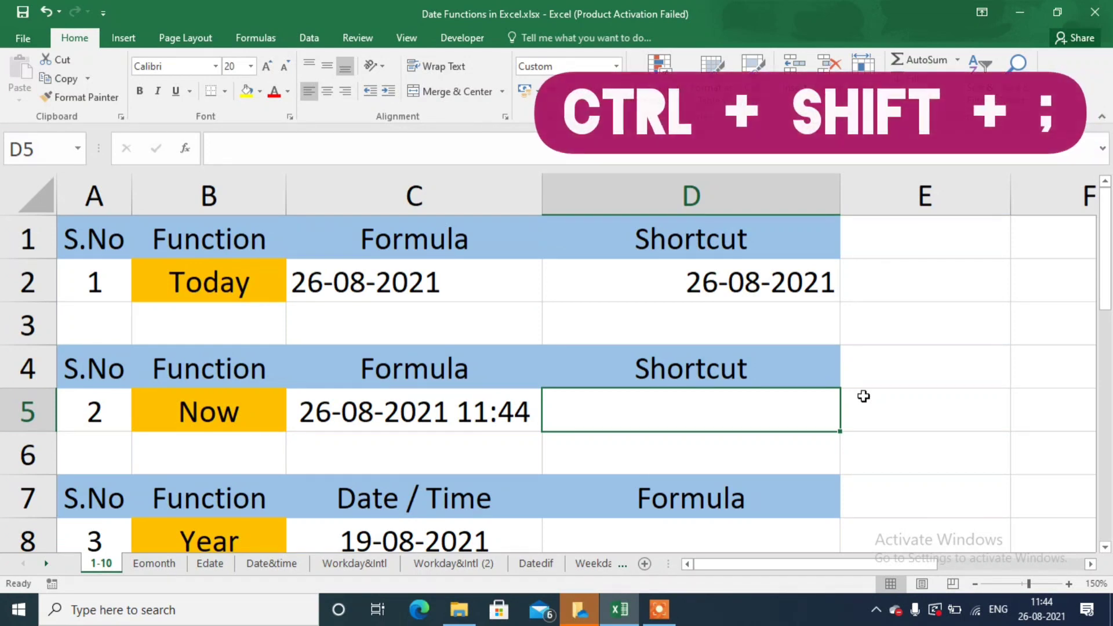
pyautogui.hotkey('ctrl', 'shift', ';')
pyautogui.press('Return')
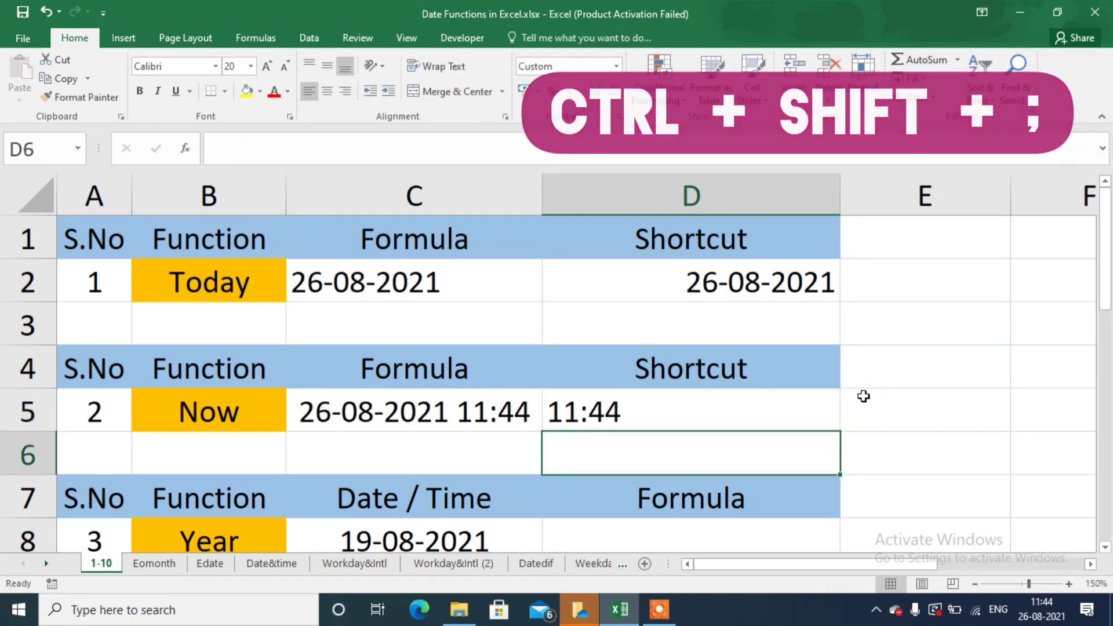
pyautogui.press('Up')
# - Enter the formula =YEAR(C8) in cell D8 to extract the year from the date in the Year row
pyautogui.press('Down')
pyautogui.press('Down')
pyautogui.press('Down')
pyautogui.press('Down')
pyautogui.press('Down')
pyautogui.press('Down')
pyautogui.press('Down')
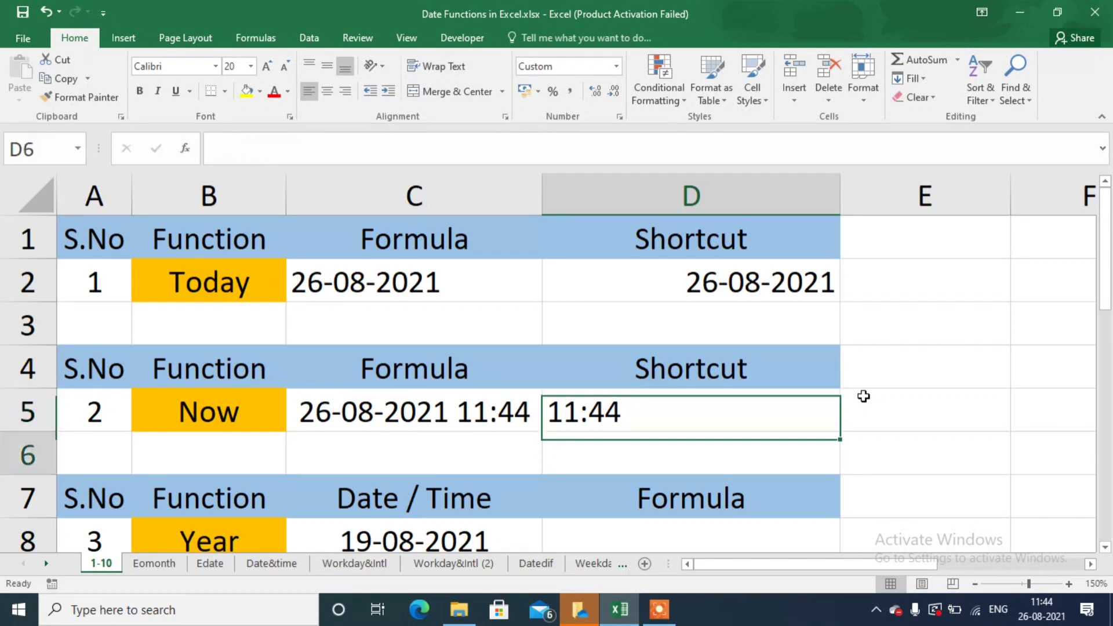
pyautogui.press('Down')
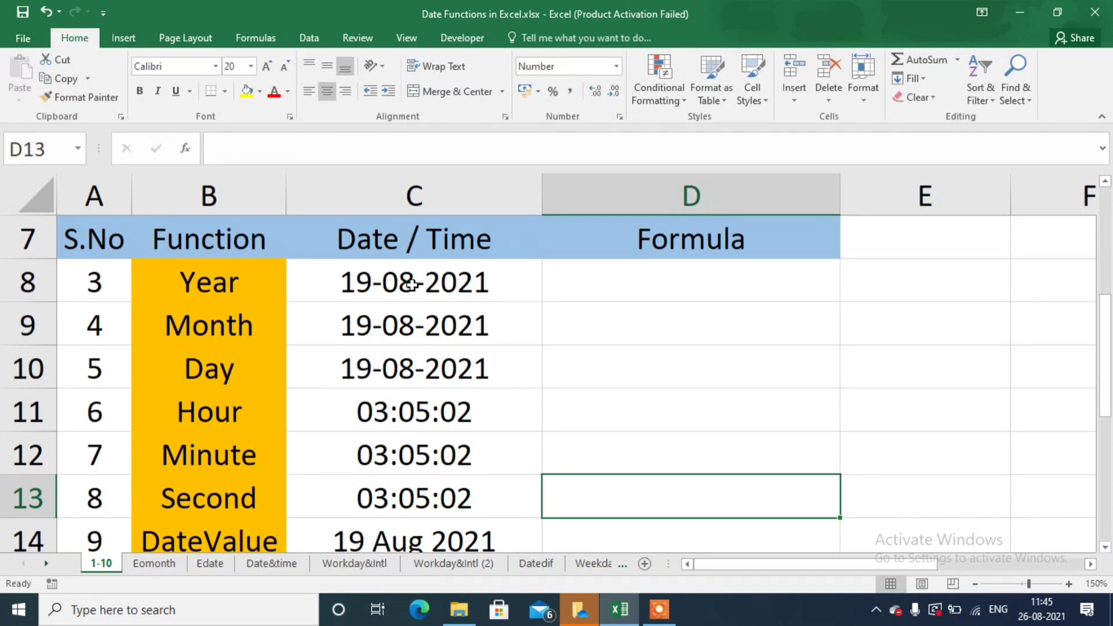
pyautogui.click(560, 281)
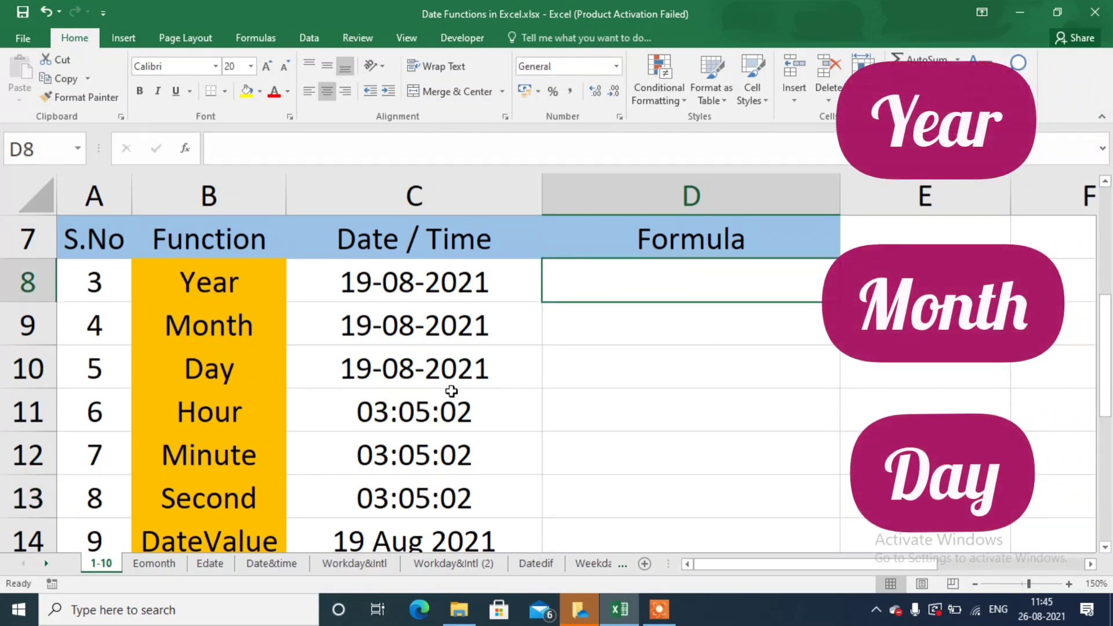
pyautogui.write('=ye')
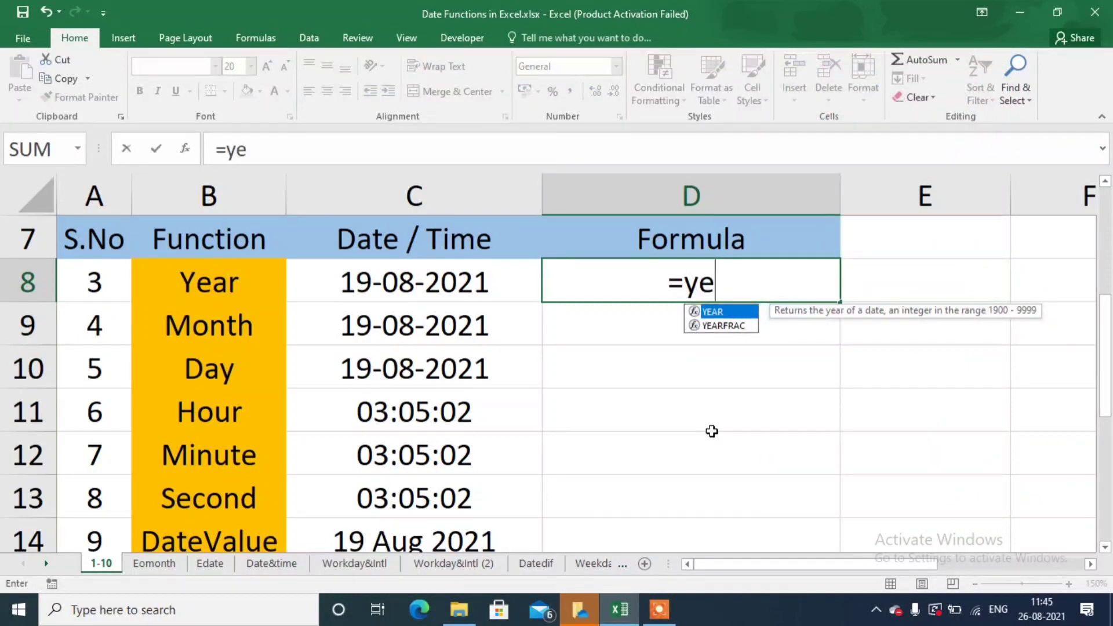
pyautogui.press('Tab')
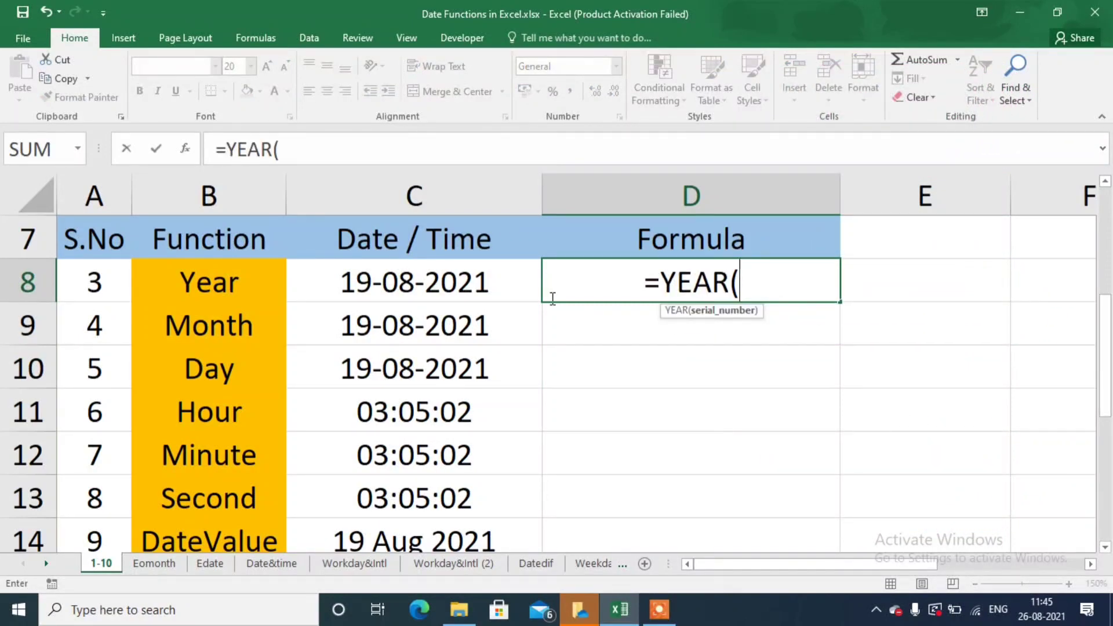
pyautogui.click(486, 291)
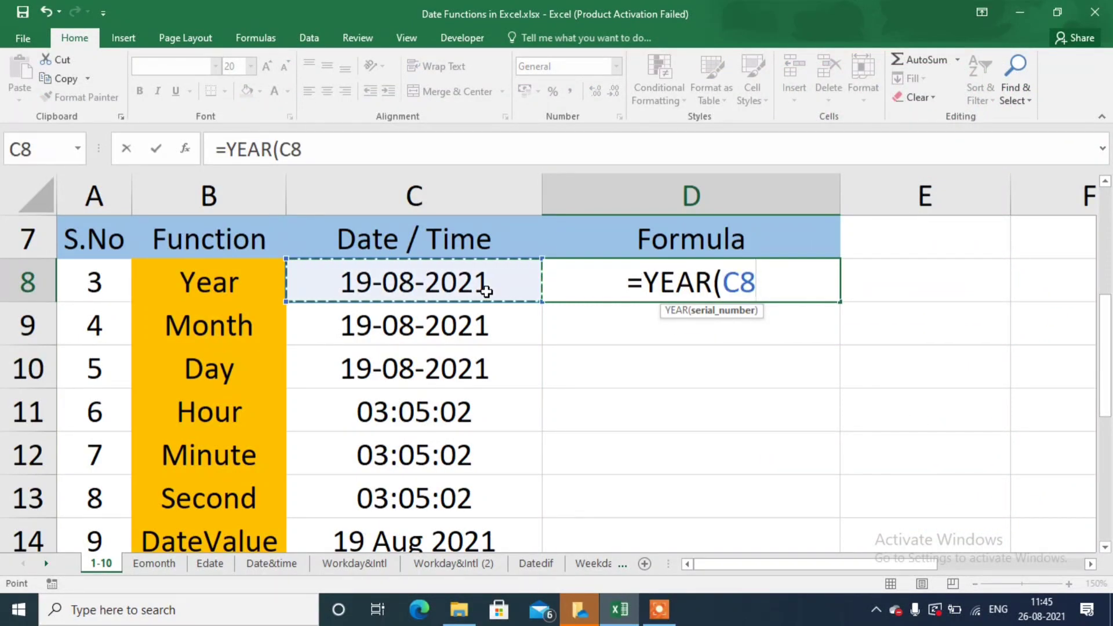
pyautogui.write(')')
pyautogui.press('Return')
pyautogui.press('Up')
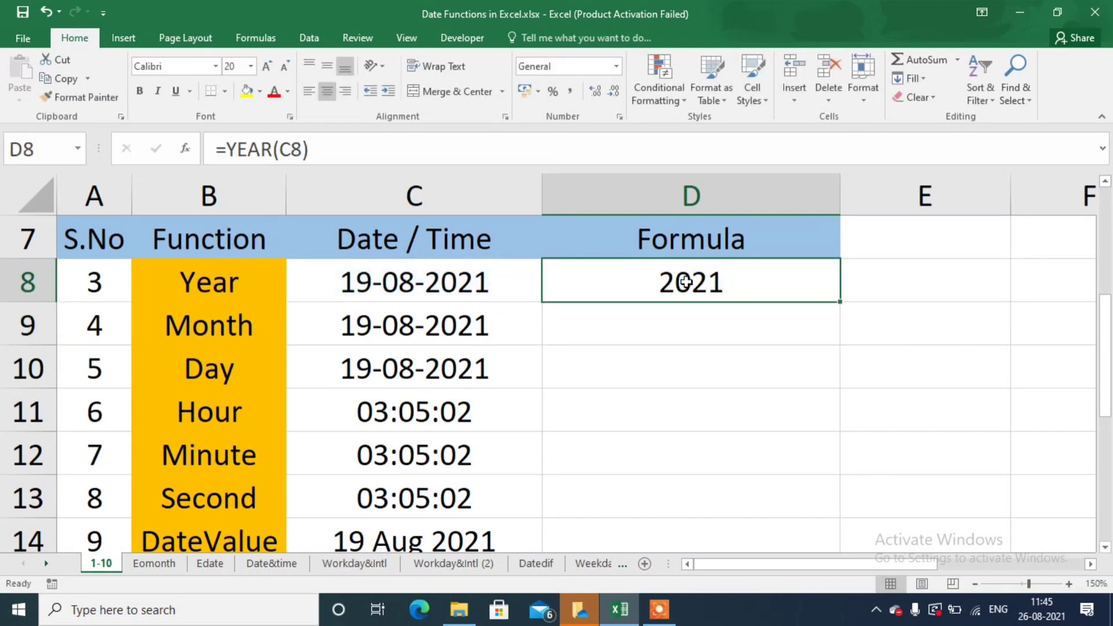
# - Enter the formula =MONTH(C9) in cell D9 to extract the month number from the date beside it
pyautogui.click(732, 318)
pyautogui.write('=')
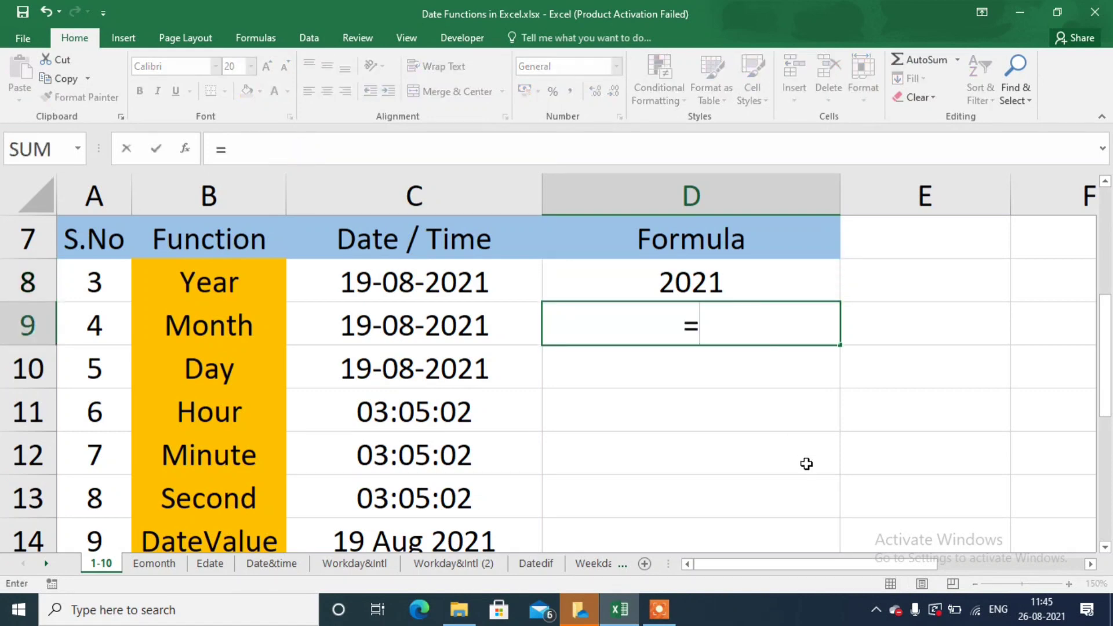
pyautogui.write('month')
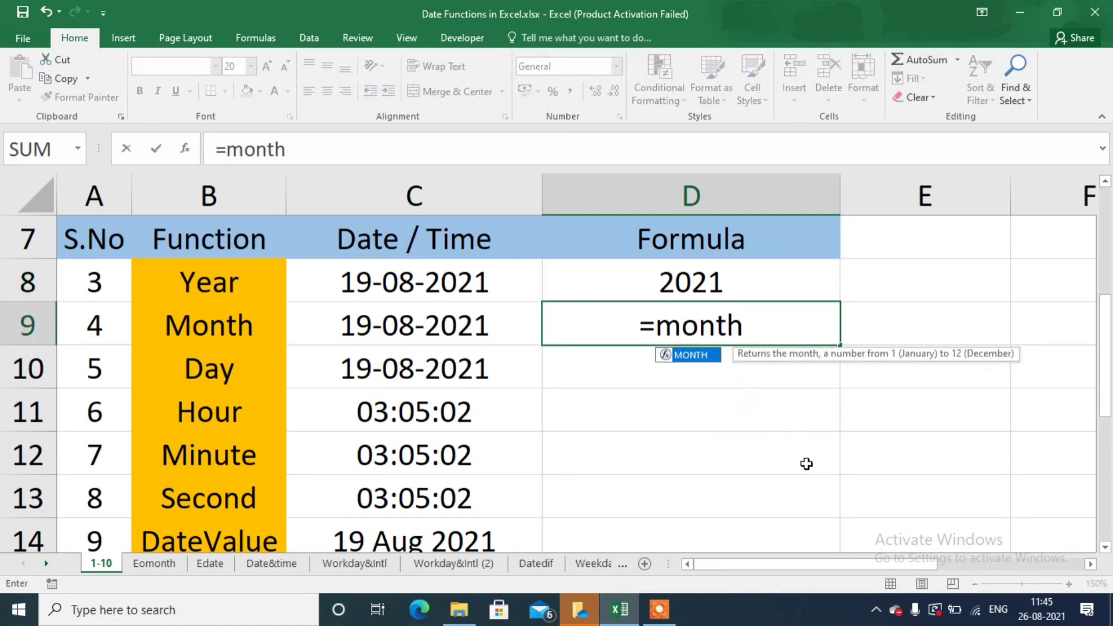
pyautogui.write('(')
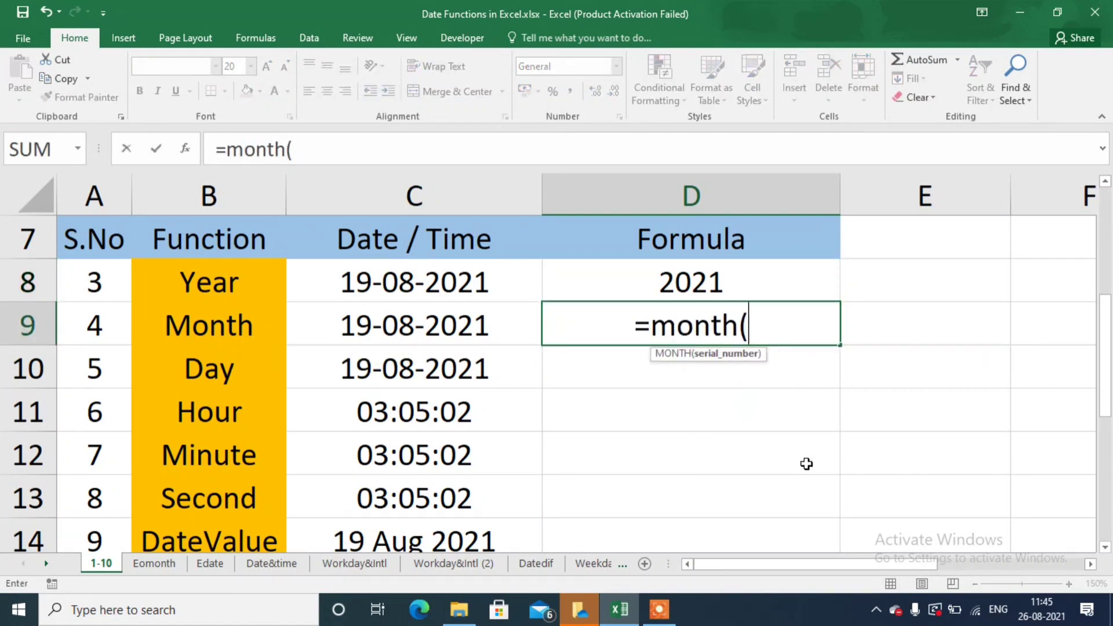
pyautogui.click(489, 330)
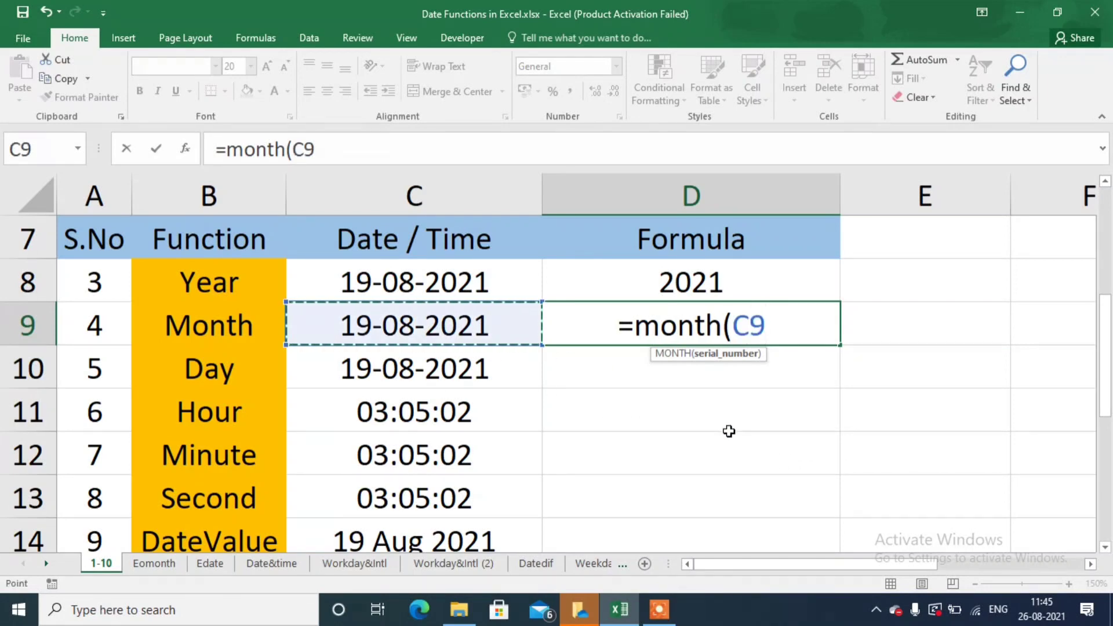
pyautogui.write(')')
pyautogui.press('Return')
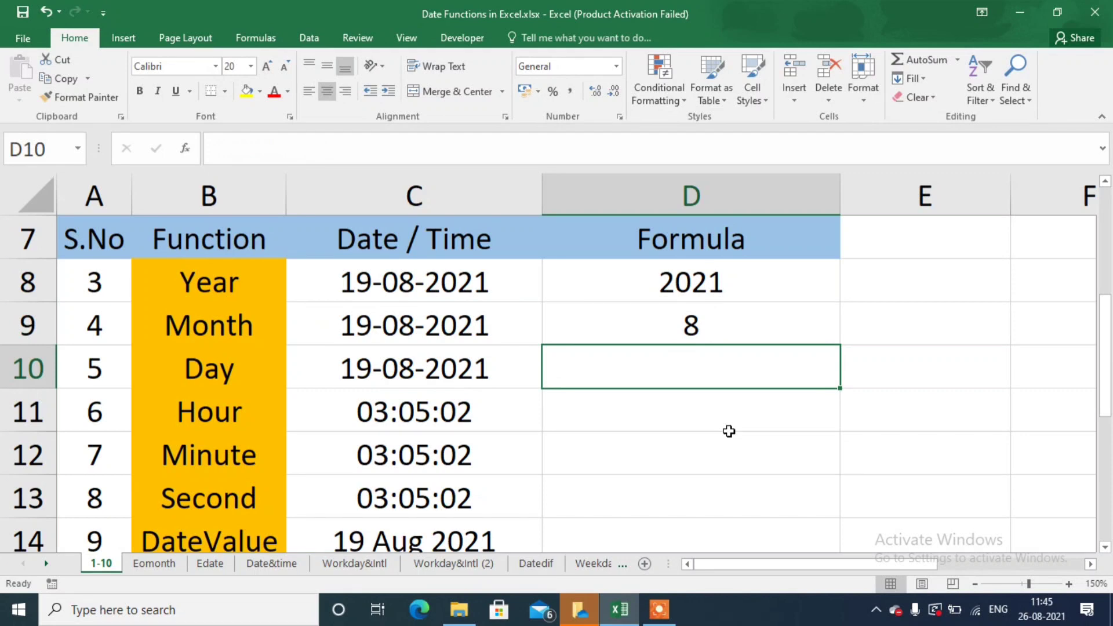
# - Enter the formula =DAY(C10) in cell D10 to extract the day of the month from the adjacent date
pyautogui.write('=day')
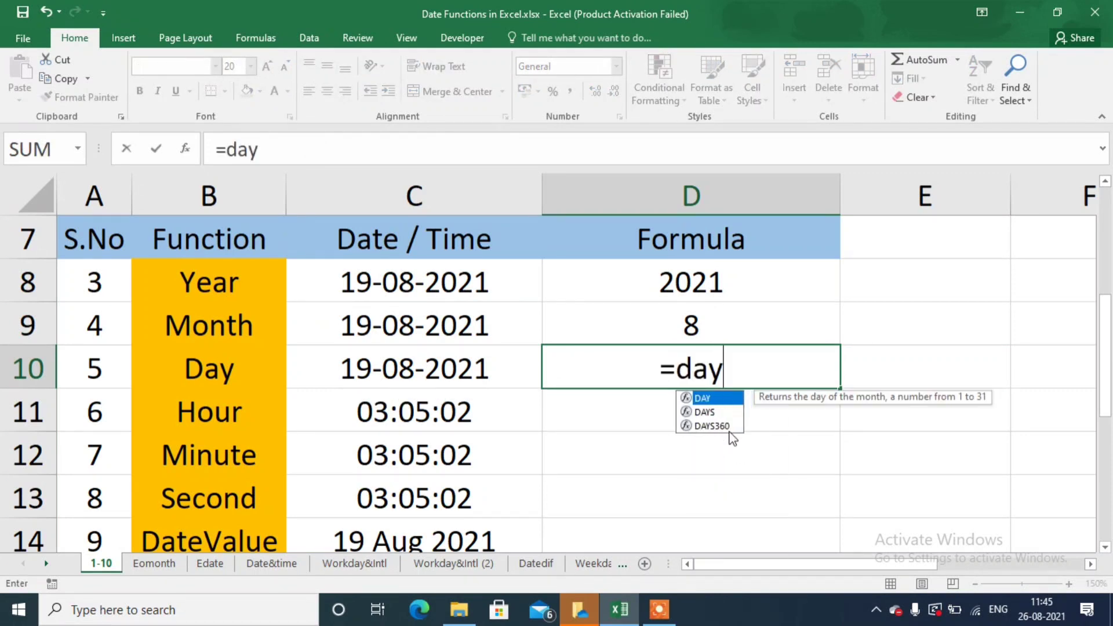
pyautogui.write('(')
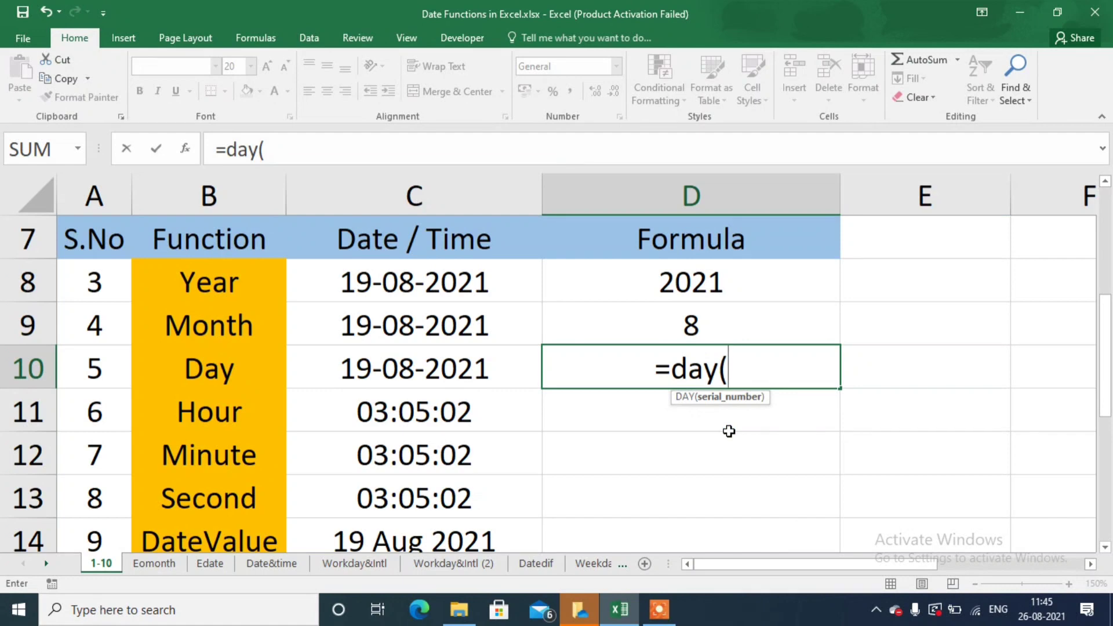
pyautogui.press('Left')
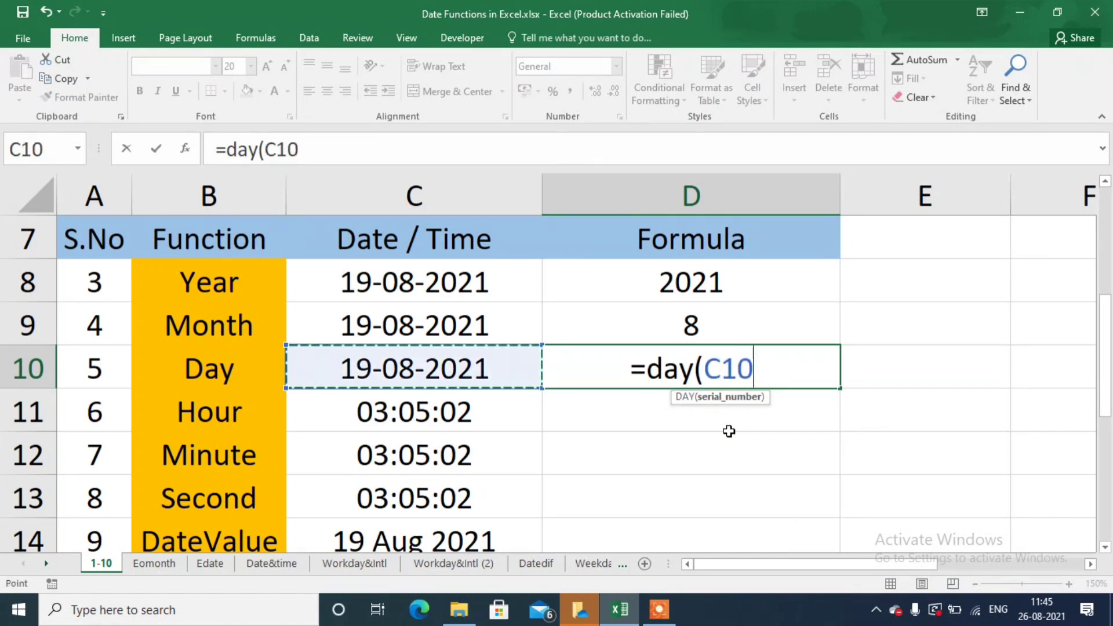
pyautogui.write(')')
pyautogui.press('Return')
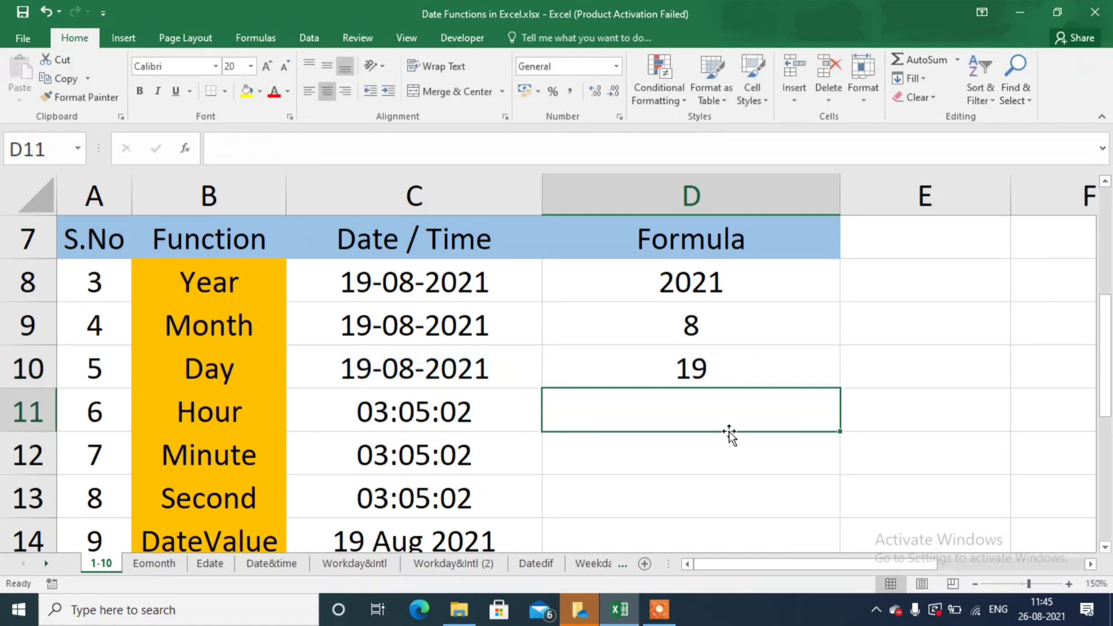
pyautogui.press('Up')
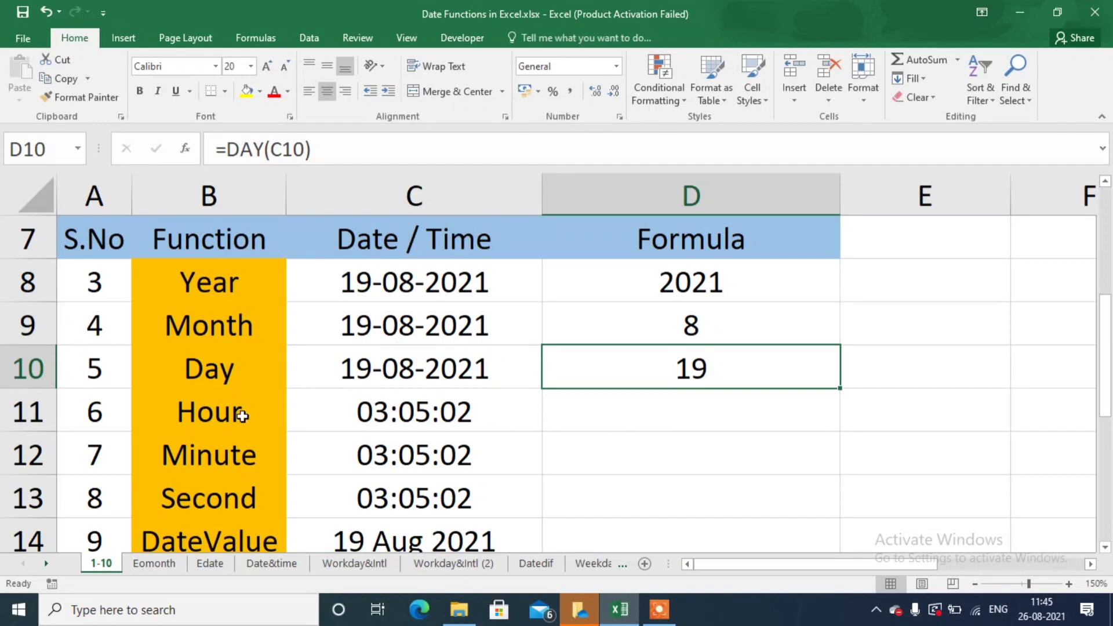
pyautogui.click(740, 400)
pyautogui.press('Down')
pyautogui.press('Down')
pyautogui.press('Down')
pyautogui.press('Down')
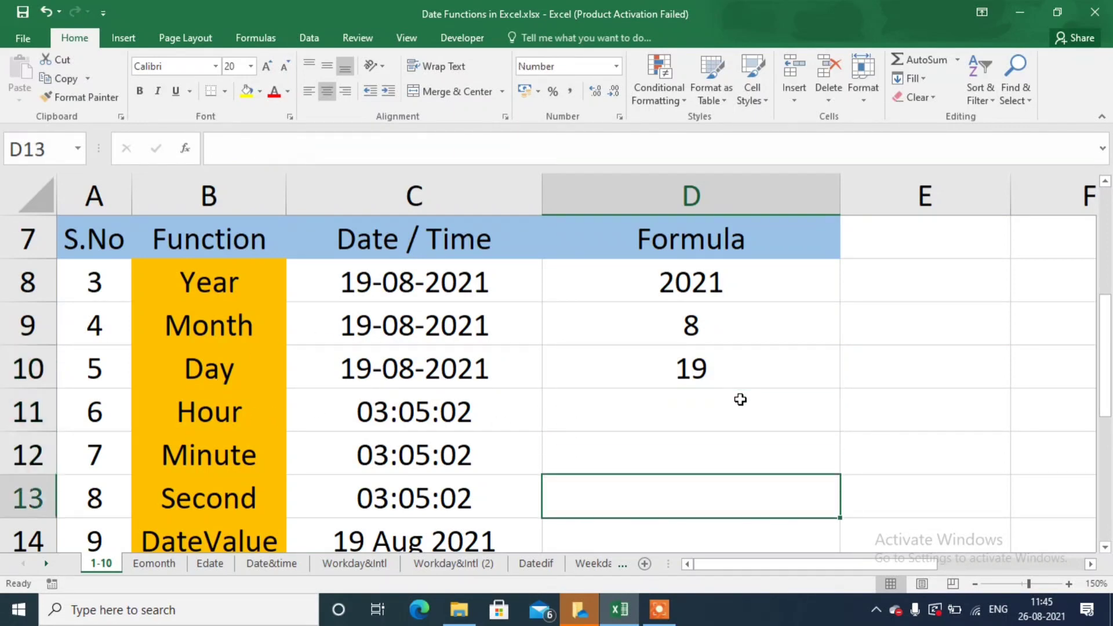
pyautogui.press('Up')
pyautogui.press('Up')
pyautogui.press('Up')
# - Enter the formula =HOUR(C11) in cell D11 to extract the hour from the time in the Hour row
pyautogui.press('Up')
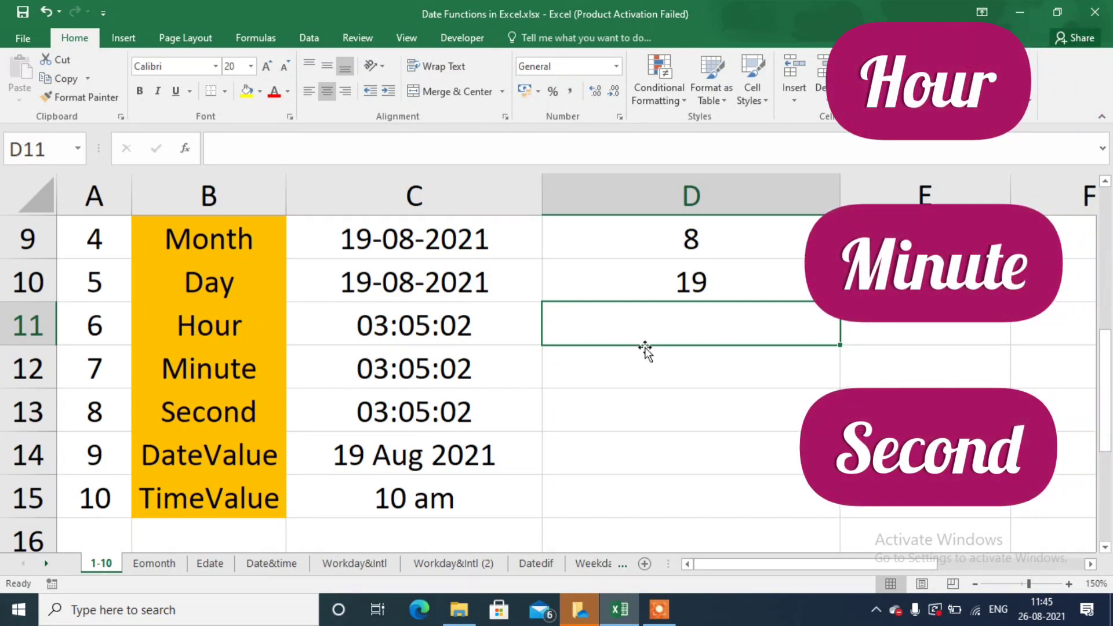
pyautogui.write('=hou')
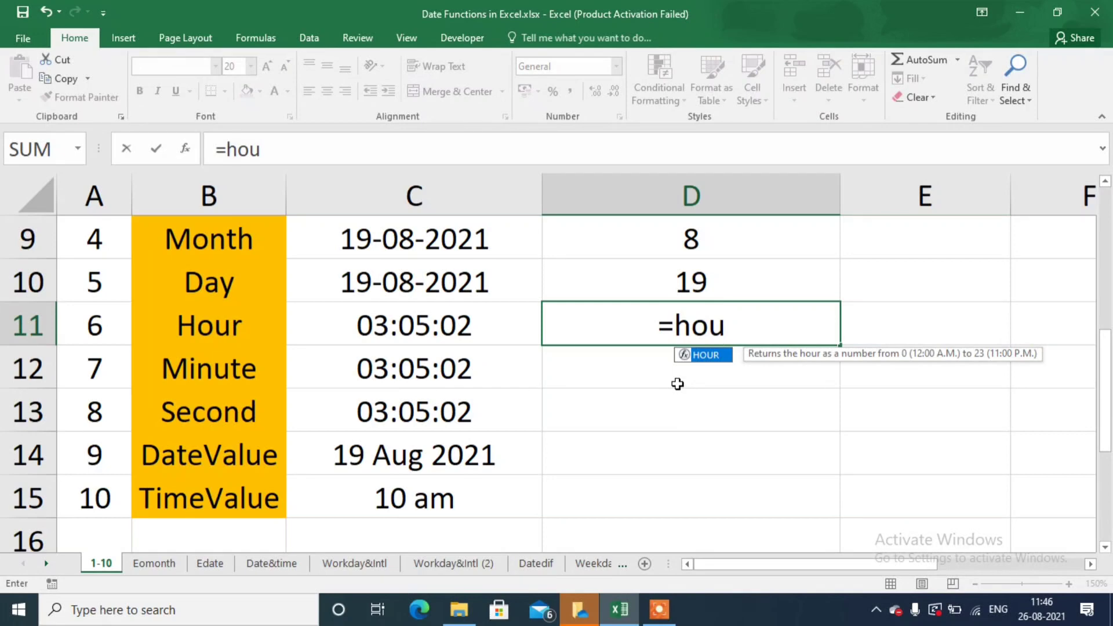
pyautogui.press('Tab')
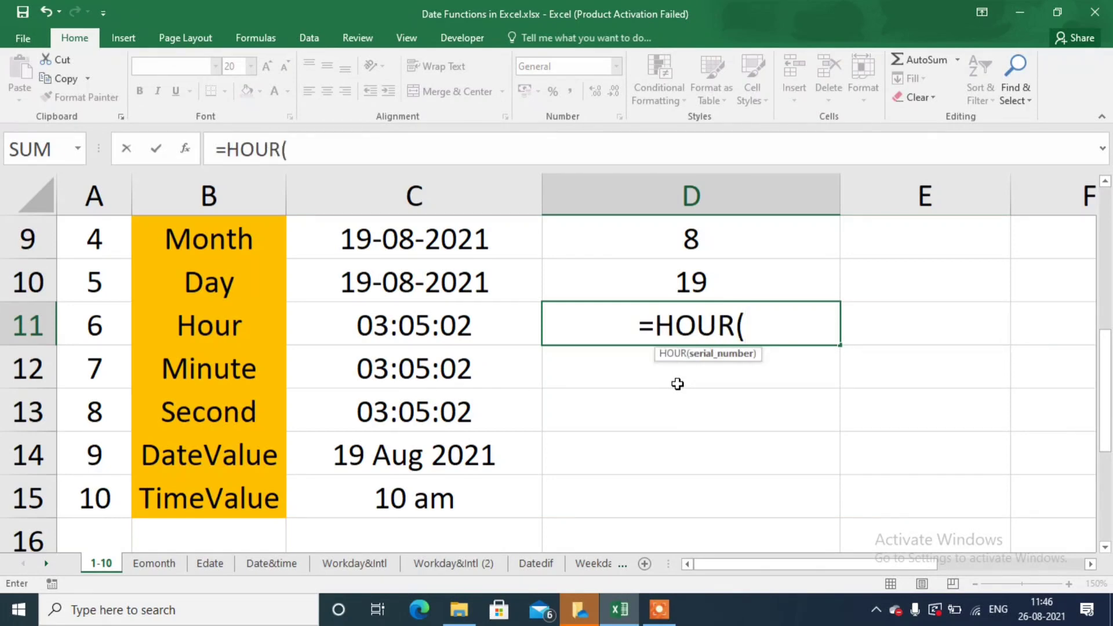
pyautogui.click(499, 338)
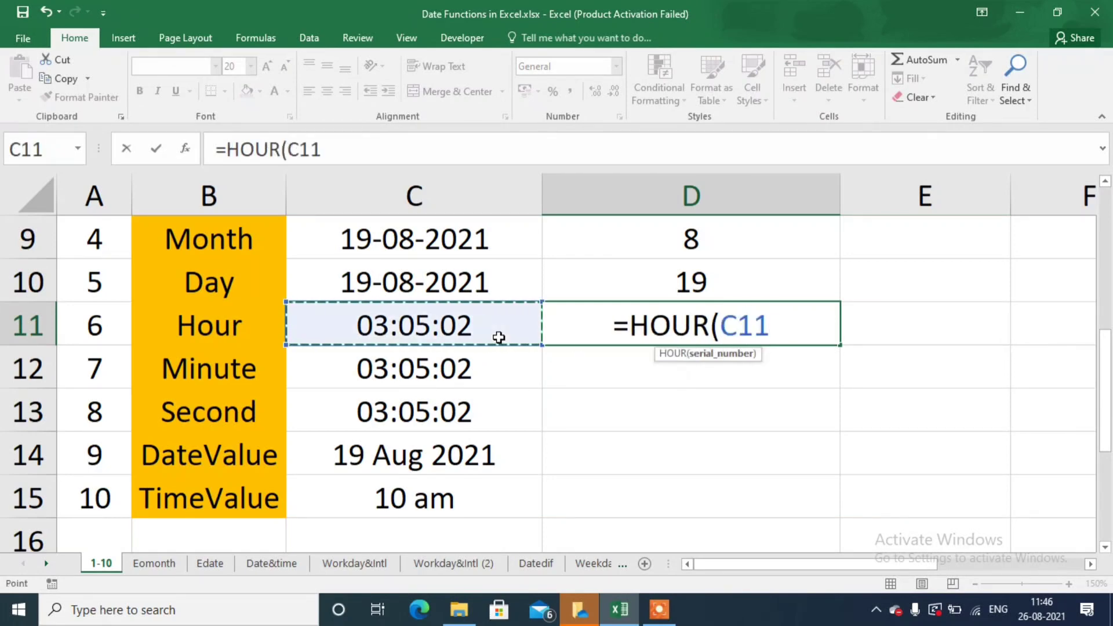
pyautogui.write(')')
pyautogui.press('Return')
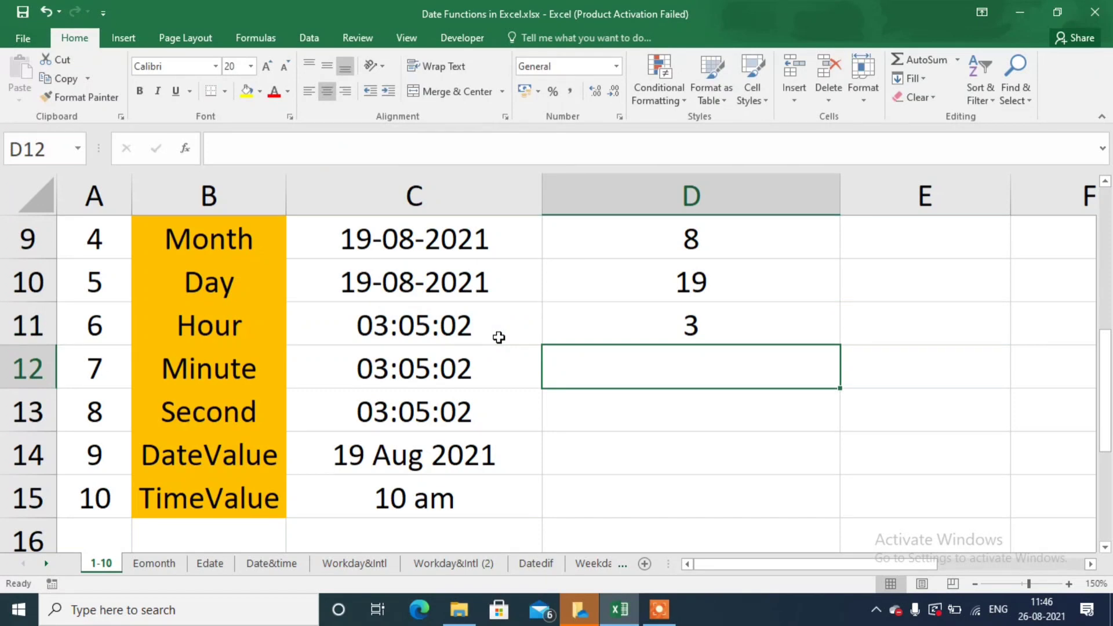
# - Enter the formula =MINUTE(C12) in cell D12 to extract the minutes from the adjacent time
pyautogui.write('=minu')
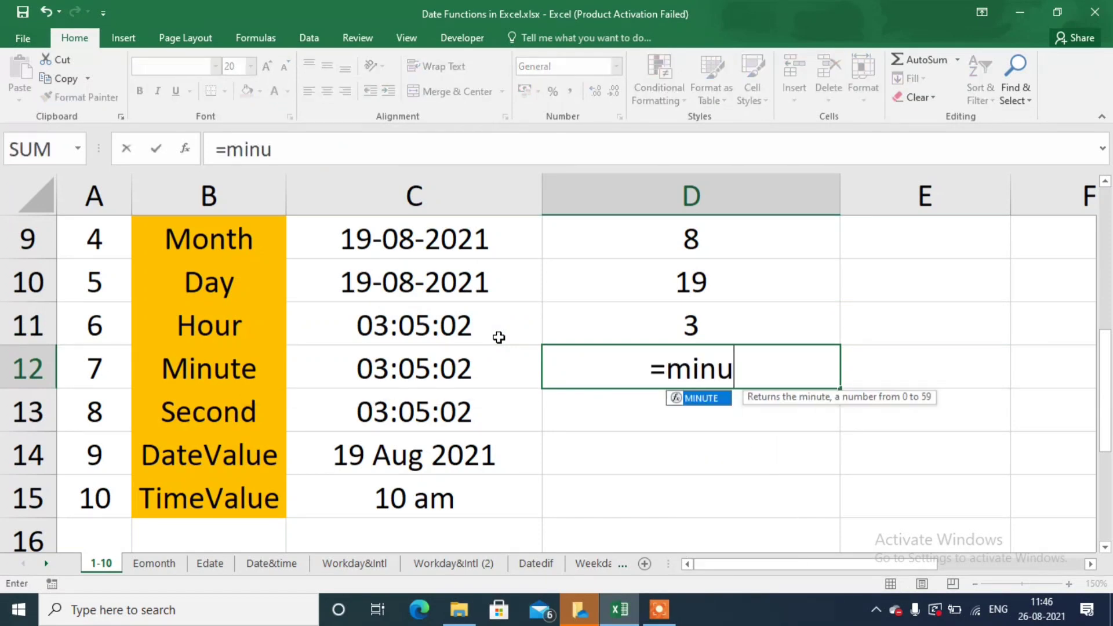
pyautogui.press('Tab')
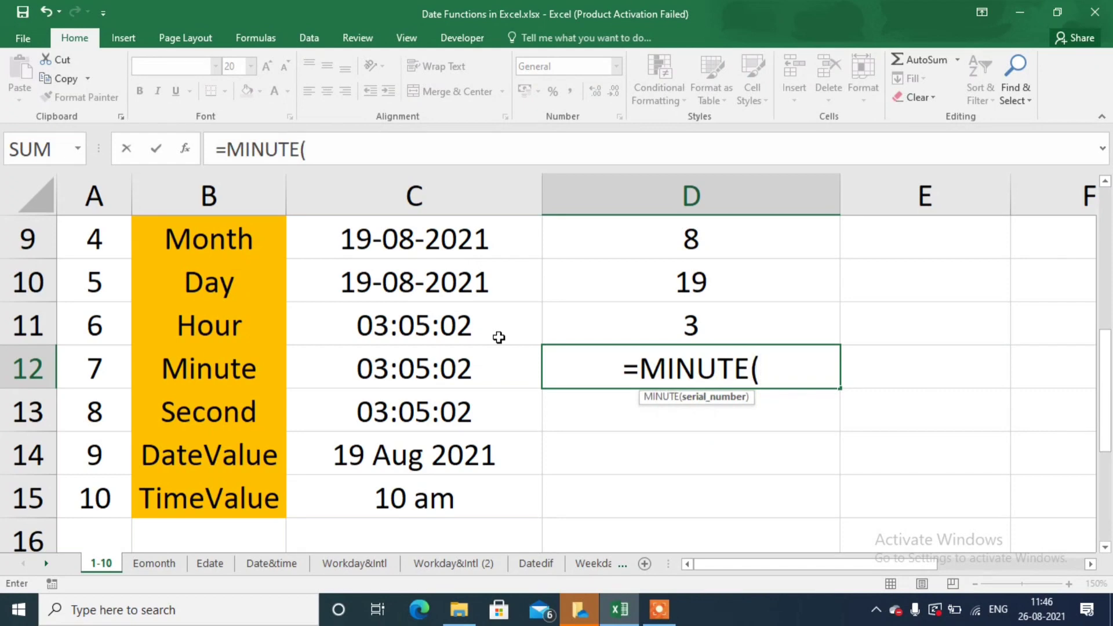
pyautogui.click(424, 368)
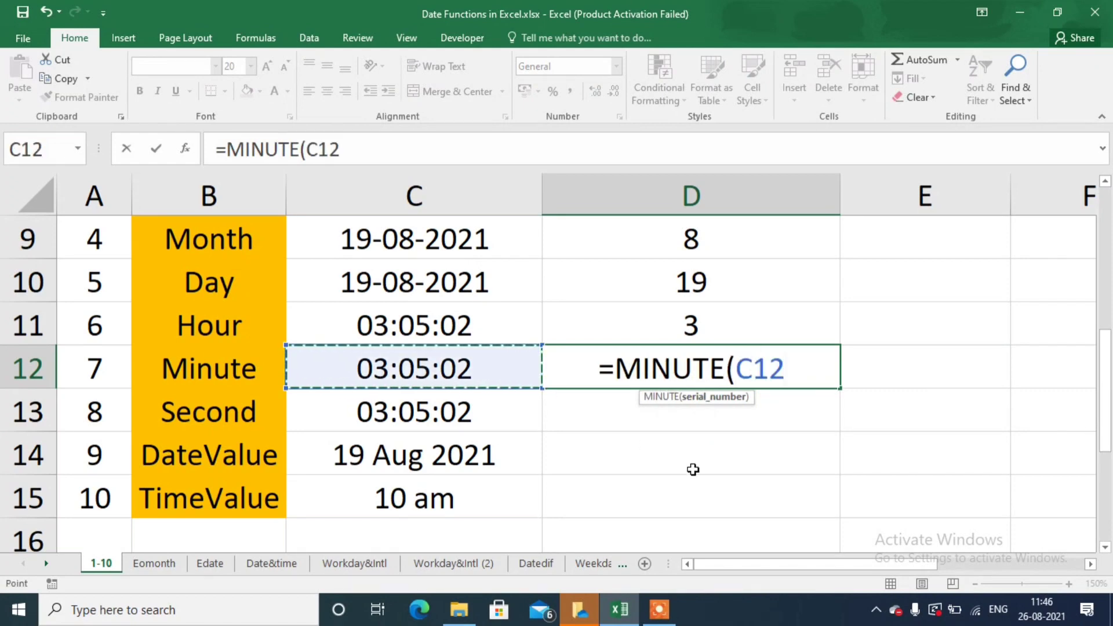
pyautogui.write(')')
pyautogui.press('Return')
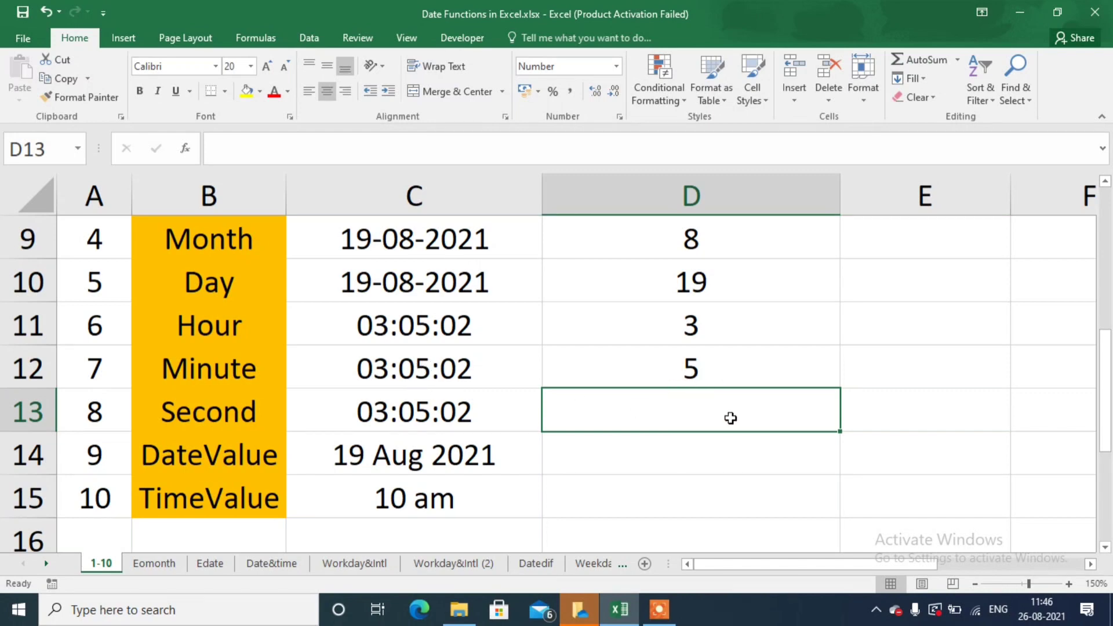
# - Enter the formula =SECOND(C13) in cell D13 to extract the seconds from the time in the Second row
pyautogui.write('=sec')
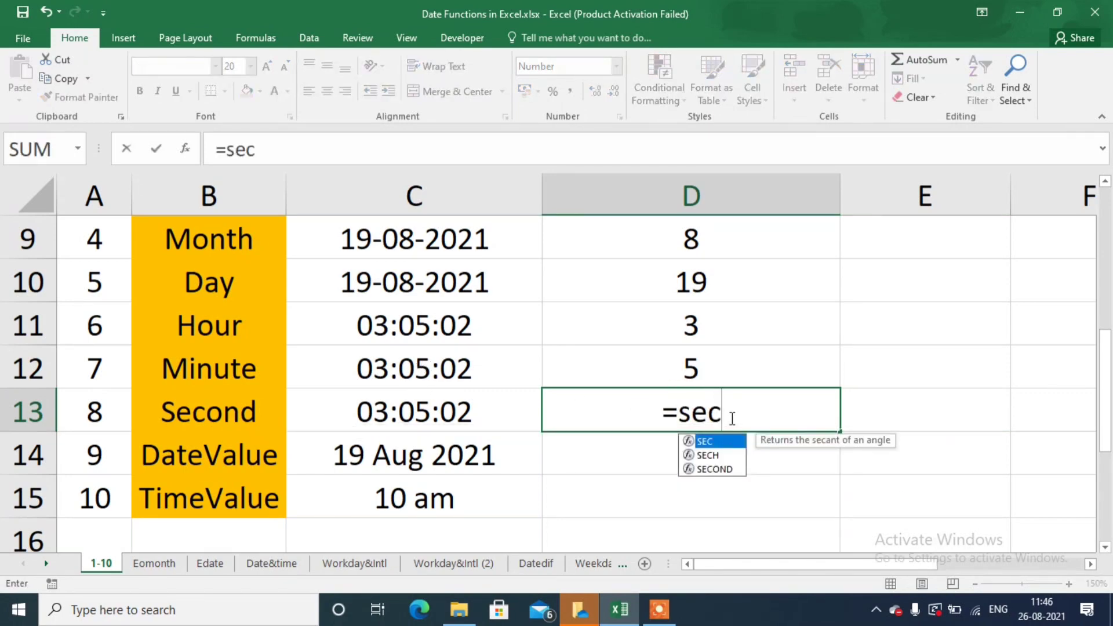
pyautogui.press('Tab')
pyautogui.press('BackSpace')
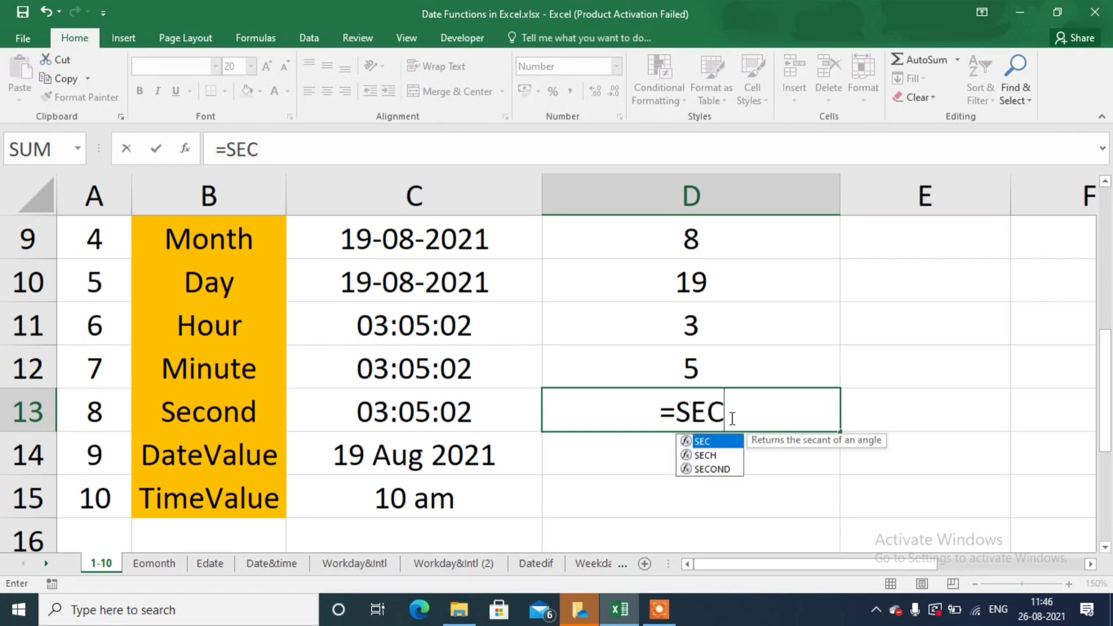
pyautogui.click(725, 470)
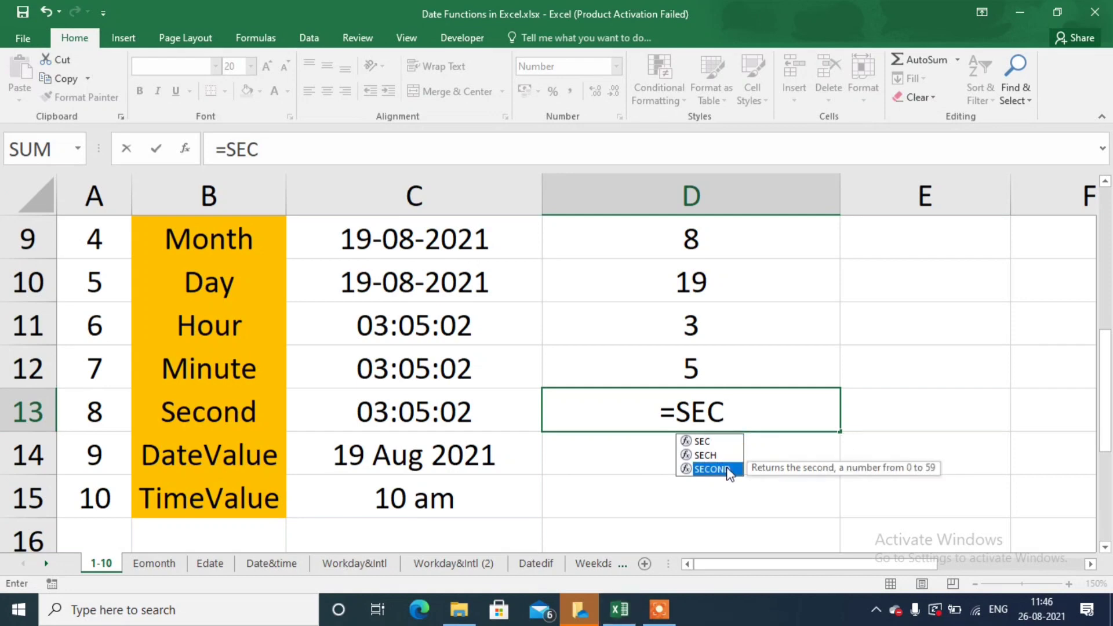
pyautogui.doubleClick(727, 470)
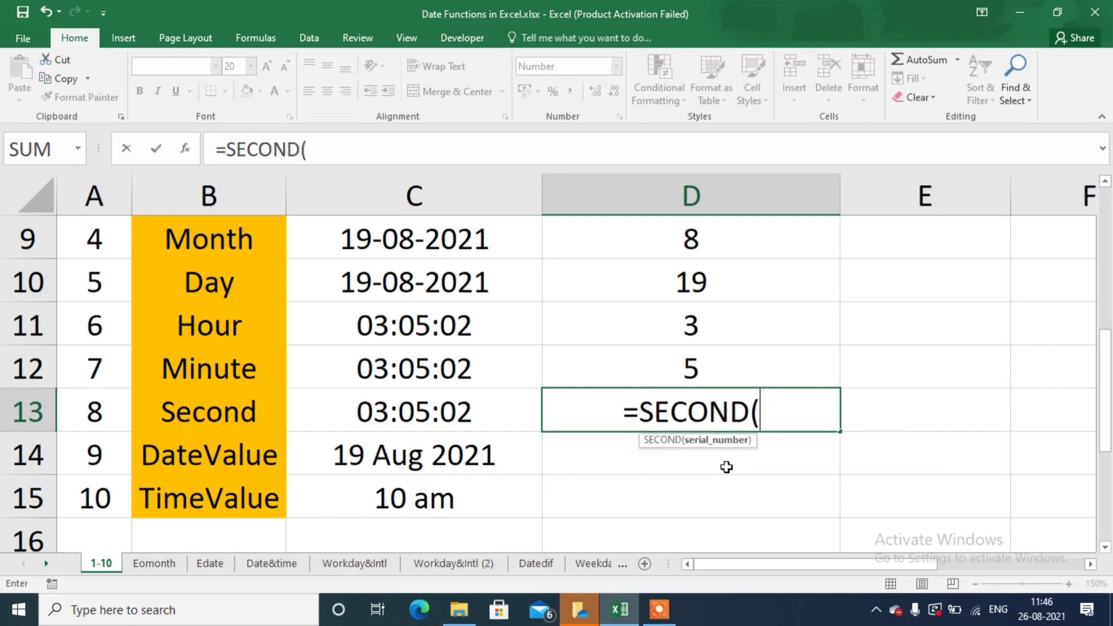
pyautogui.click(484, 389)
pyautogui.write(')')
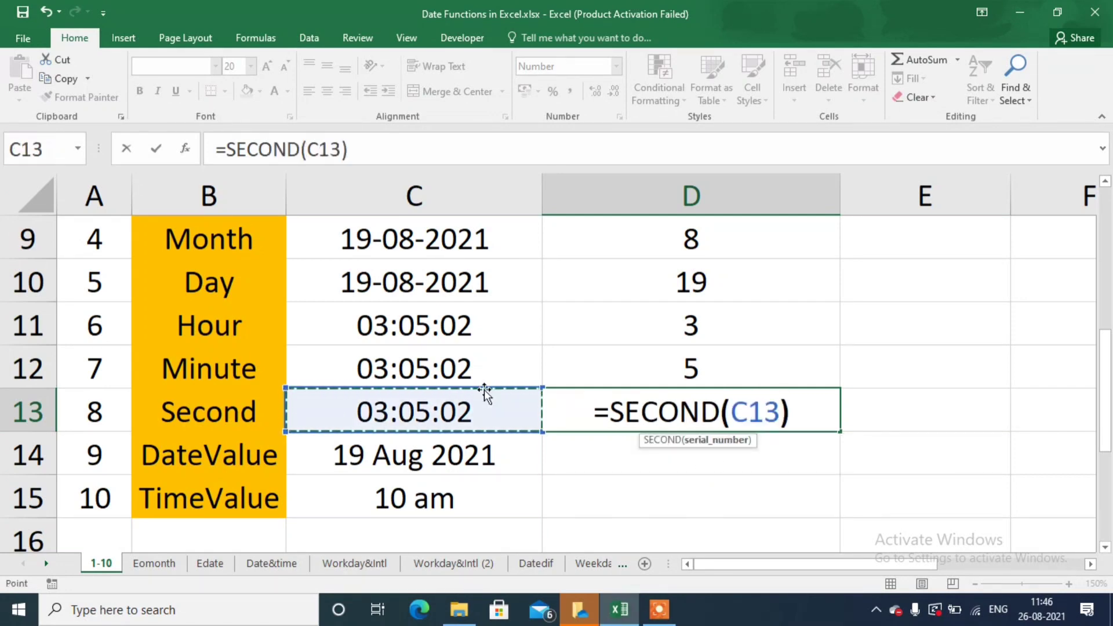
pyautogui.press('Return')
pyautogui.press('Up')
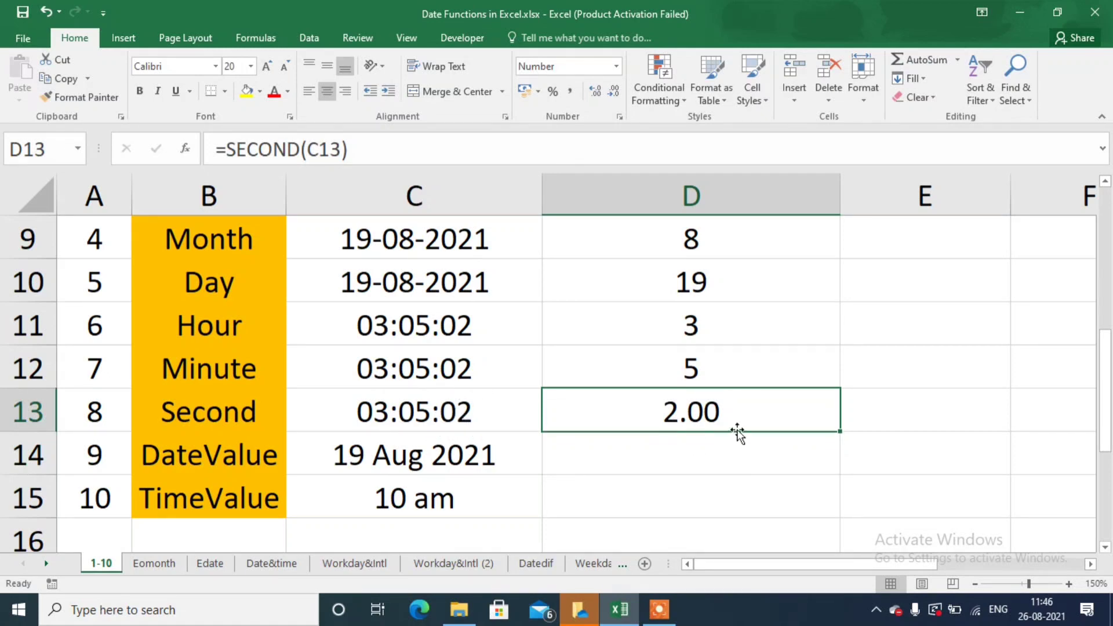
# - Enter the formula =DATEVALUE(C14) in cell D14 to convert the text date in the DateValue row into a real date
pyautogui.click(720, 454)
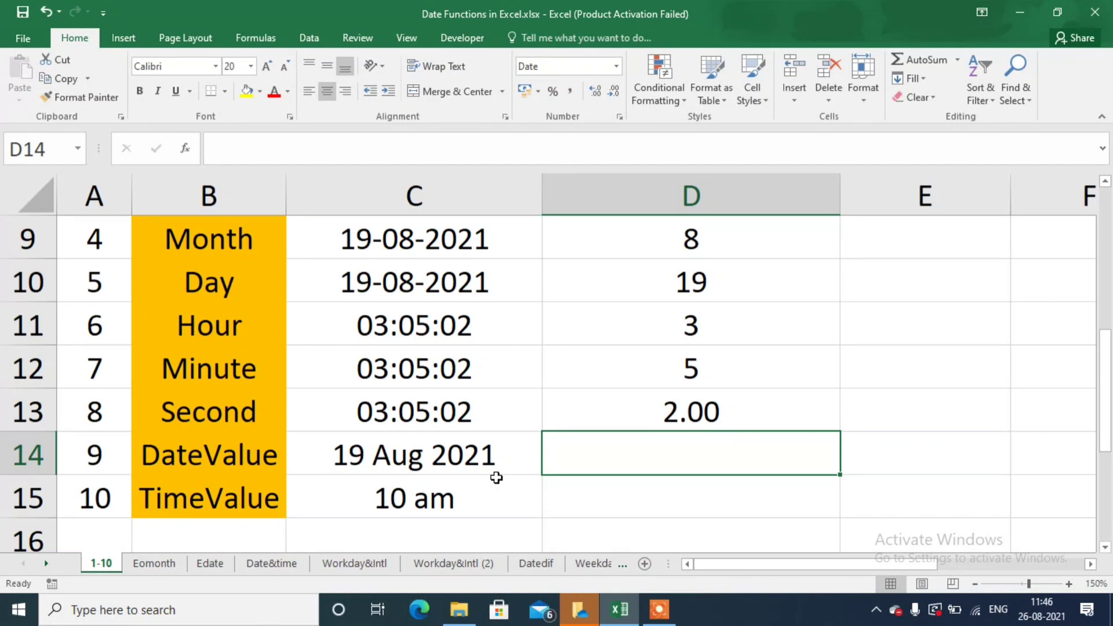
pyautogui.write('=')
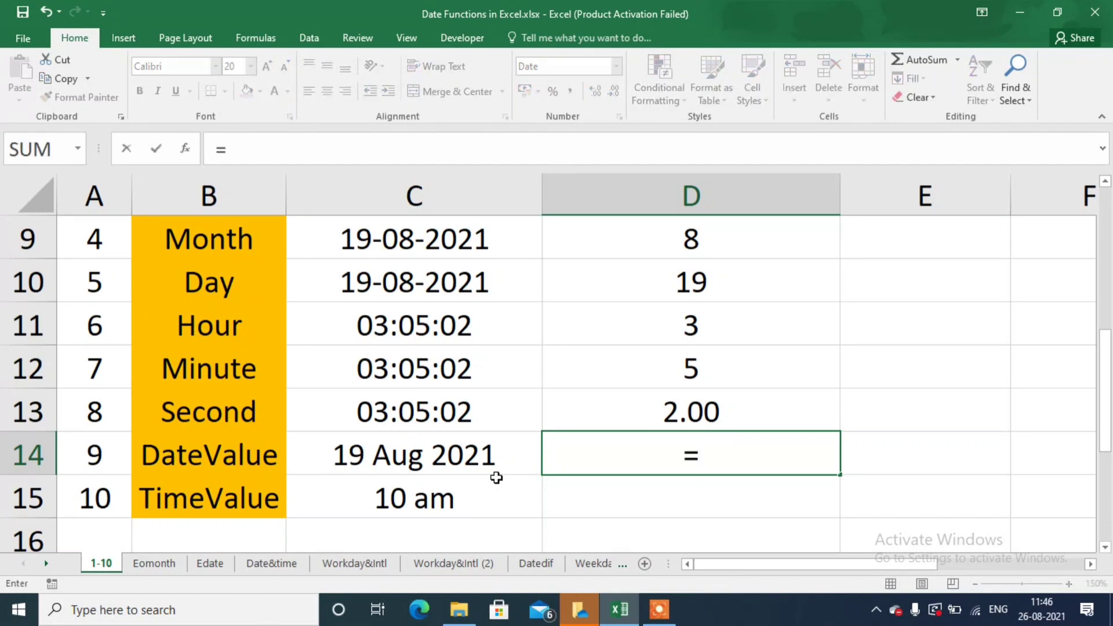
pyautogui.write('date')
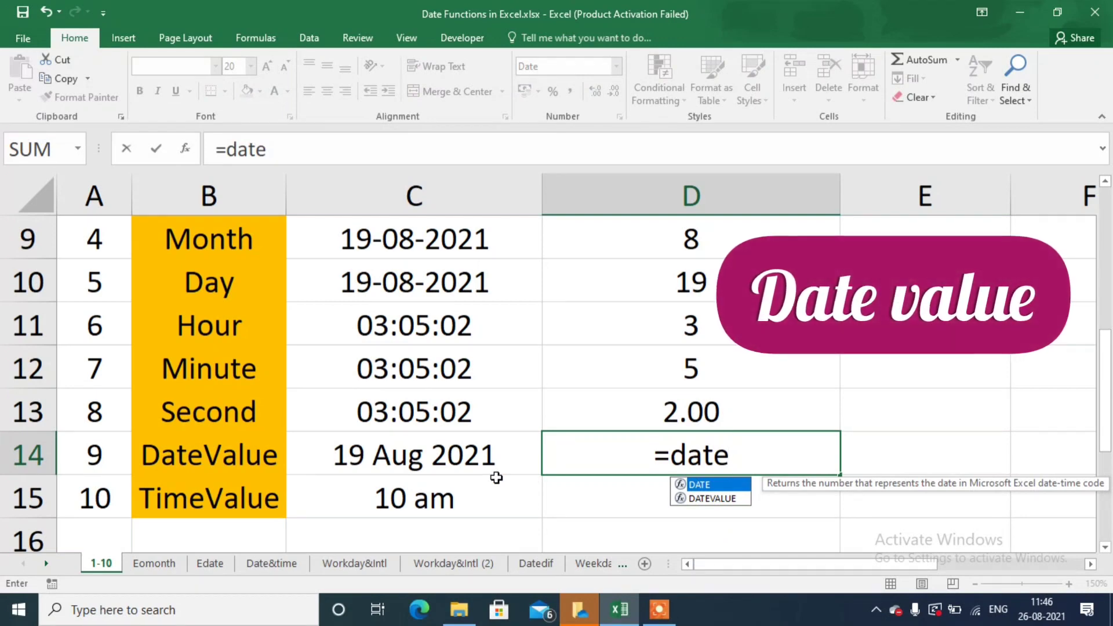
pyautogui.press('Down')
pyautogui.press('Tab')
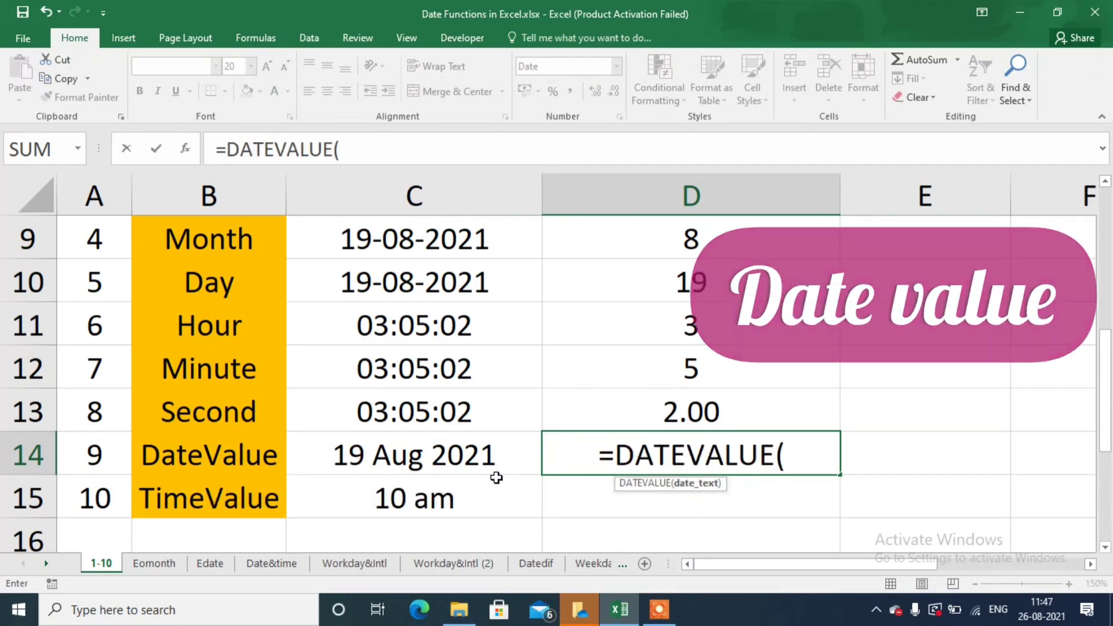
pyautogui.click(490, 458)
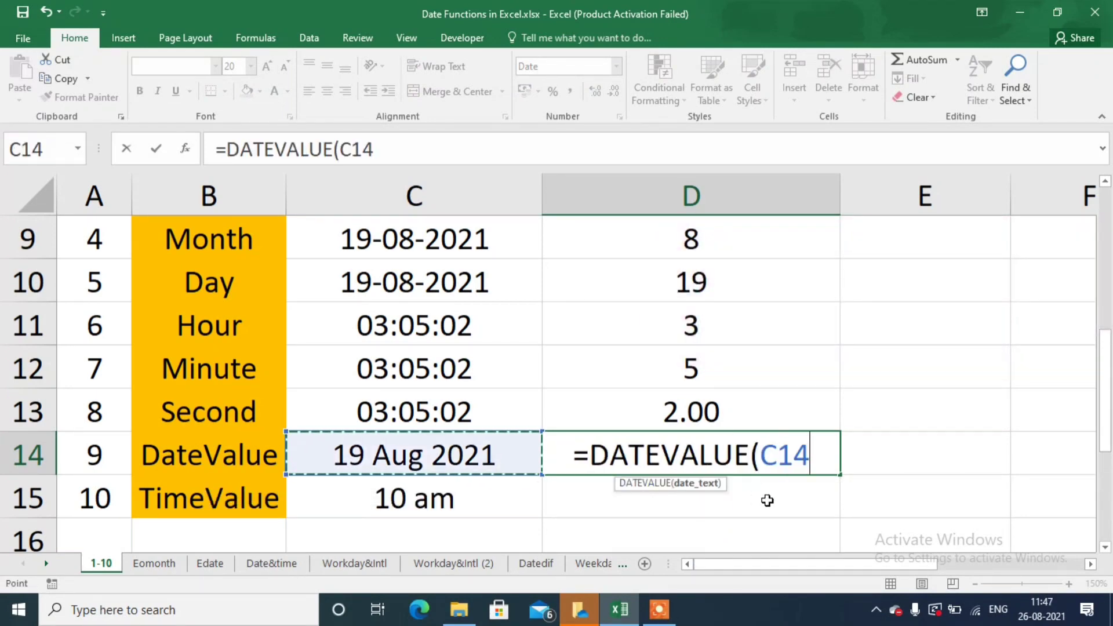
pyautogui.write(')')
pyautogui.press('Return')
pyautogui.press('Up')
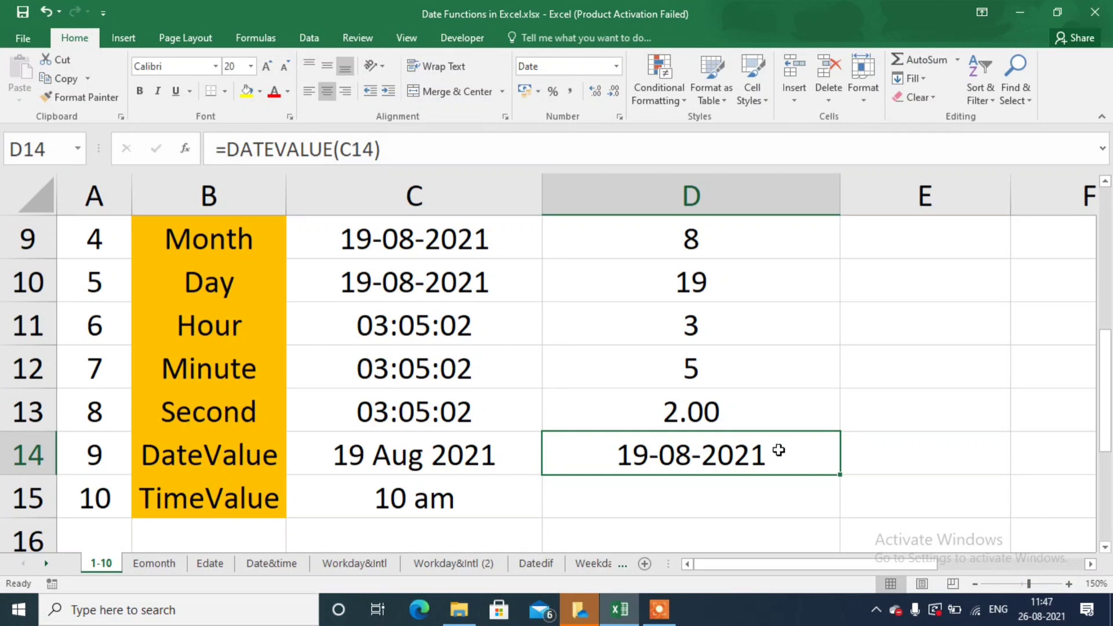
# - Enter the formula =TIMEVALUE(C15) in cell D15 to convert the text time in the TimeValue row into a real time
pyautogui.moveTo(1028, 620)
pyautogui.click(683, 495)
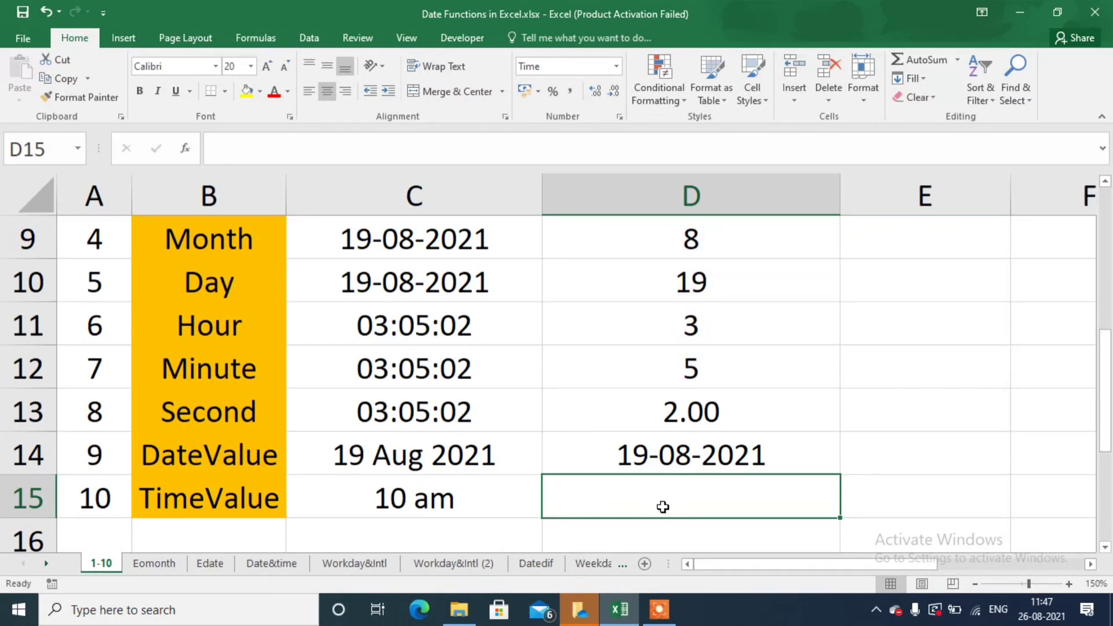
pyautogui.write('=tim')
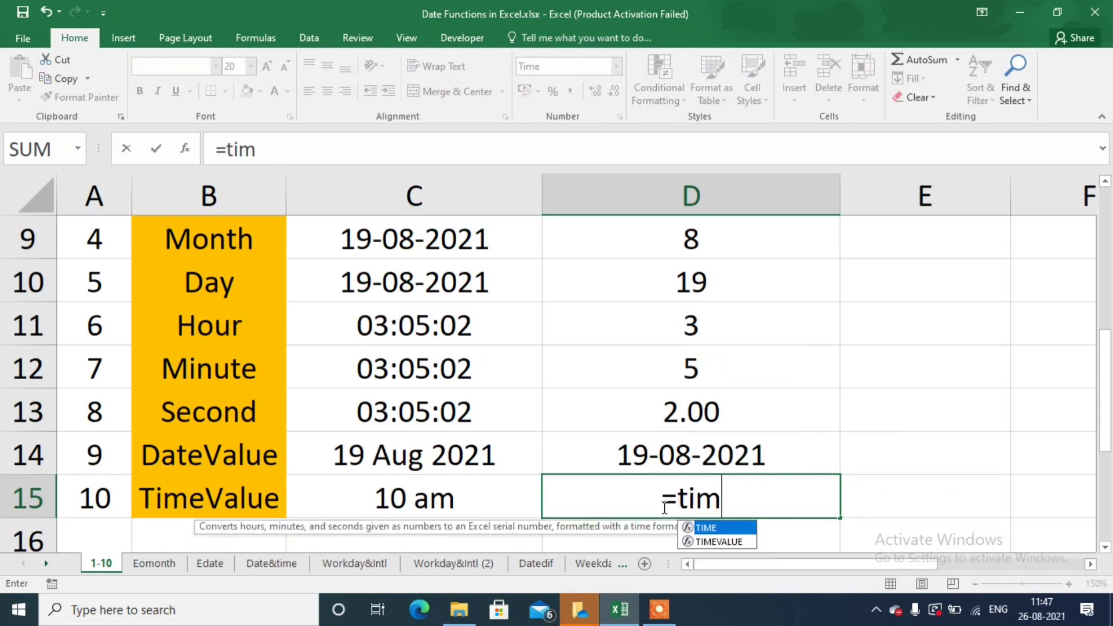
pyautogui.press('Down')
pyautogui.press('Tab')
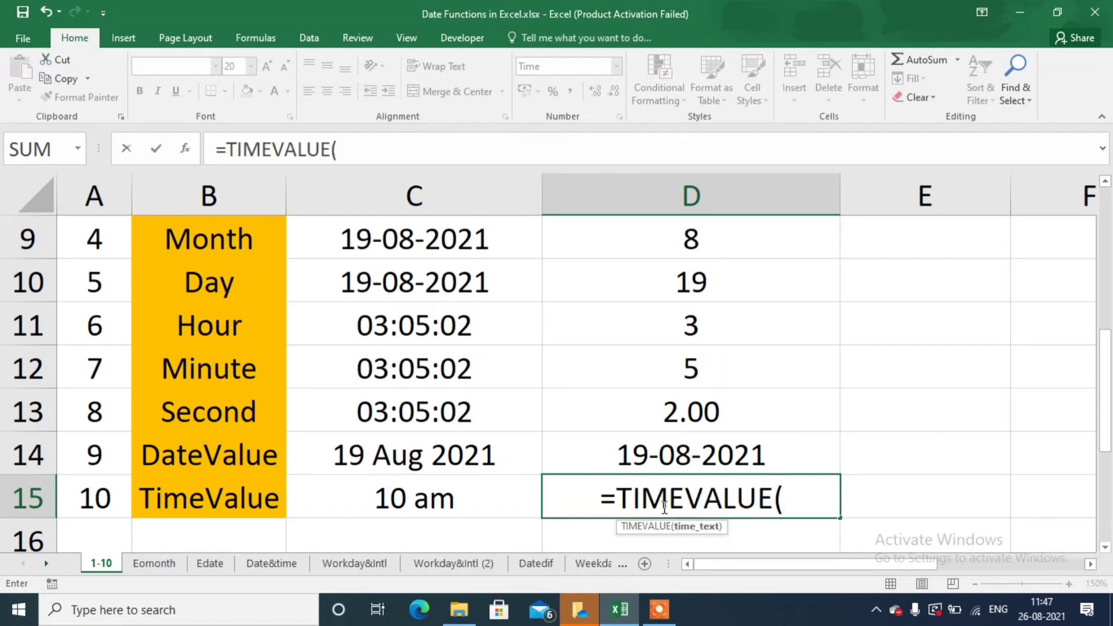
pyautogui.click(506, 485)
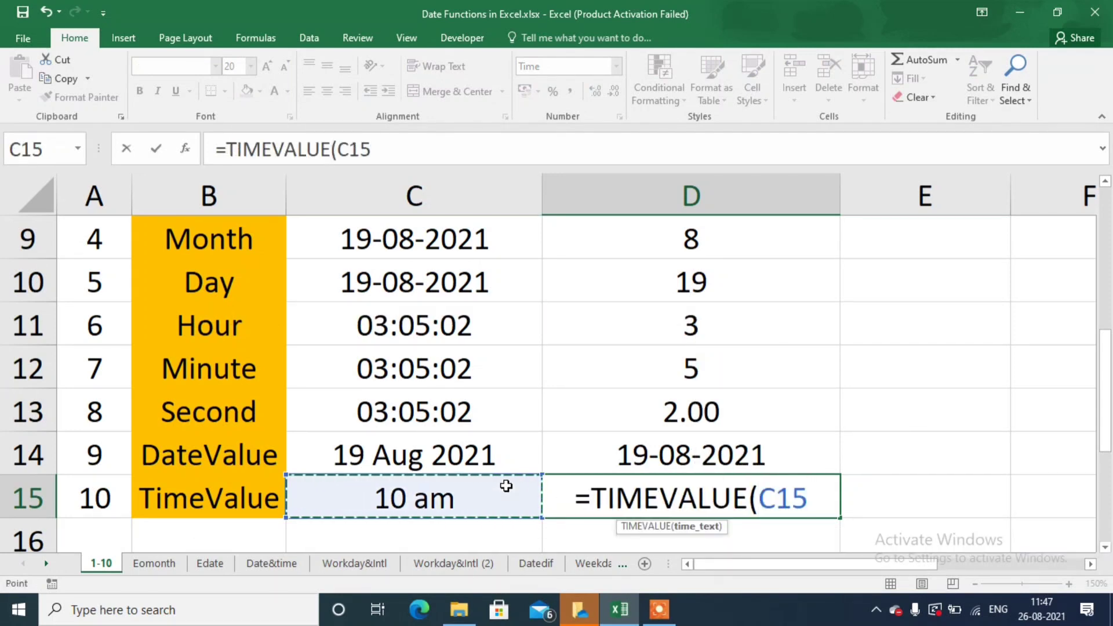
pyautogui.write(')')
pyautogui.press('Return')
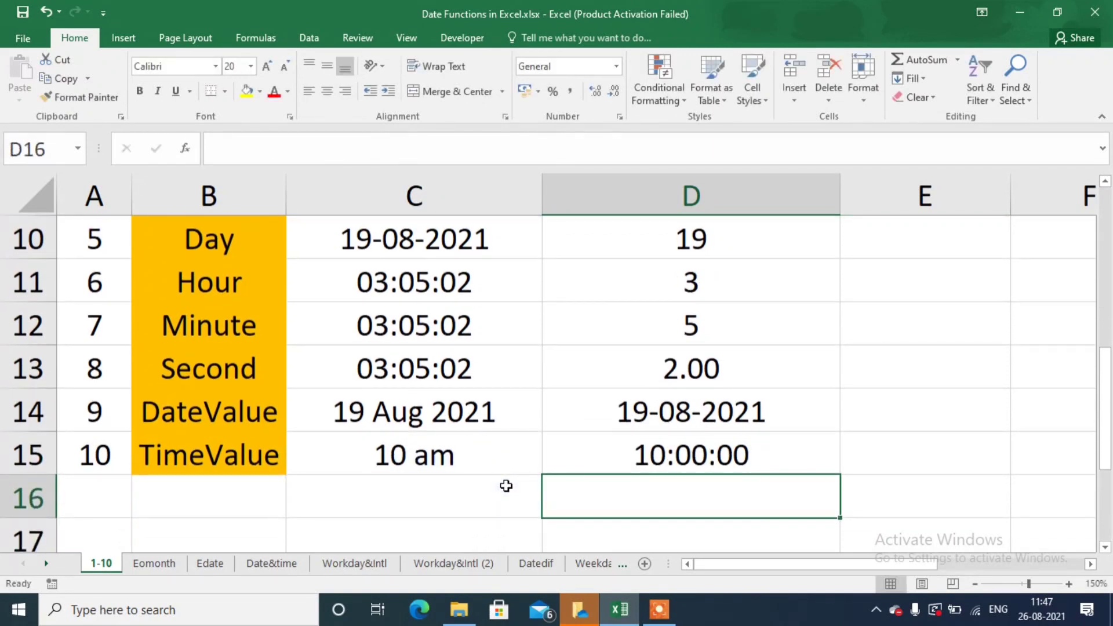
pyautogui.press('Up')
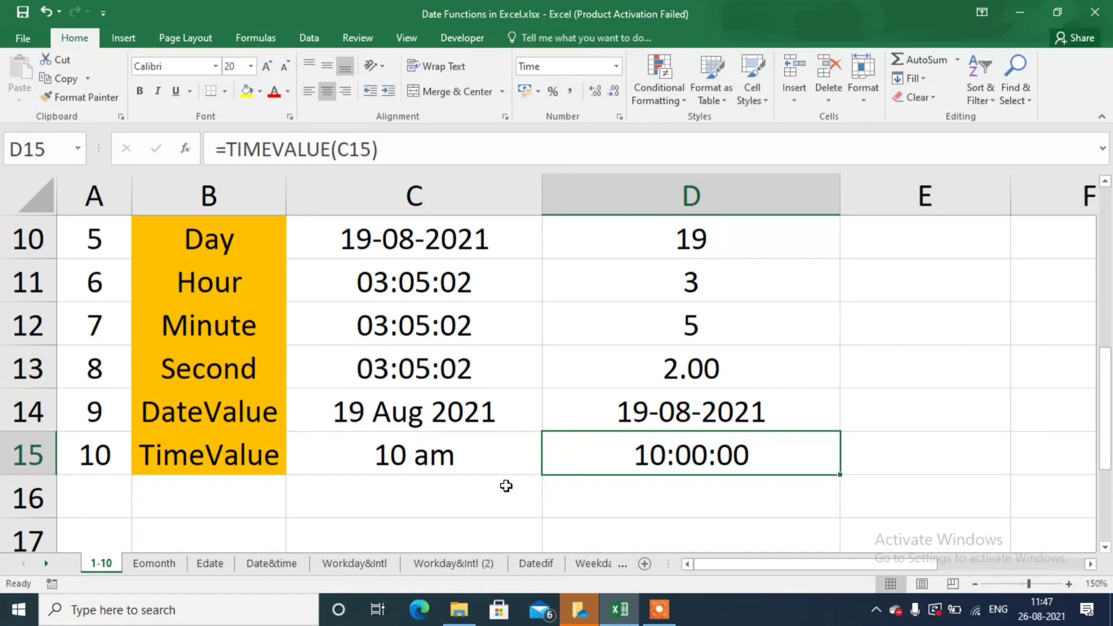
pyautogui.press('Up')
pyautogui.press('Down')
pyautogui.press('Left')
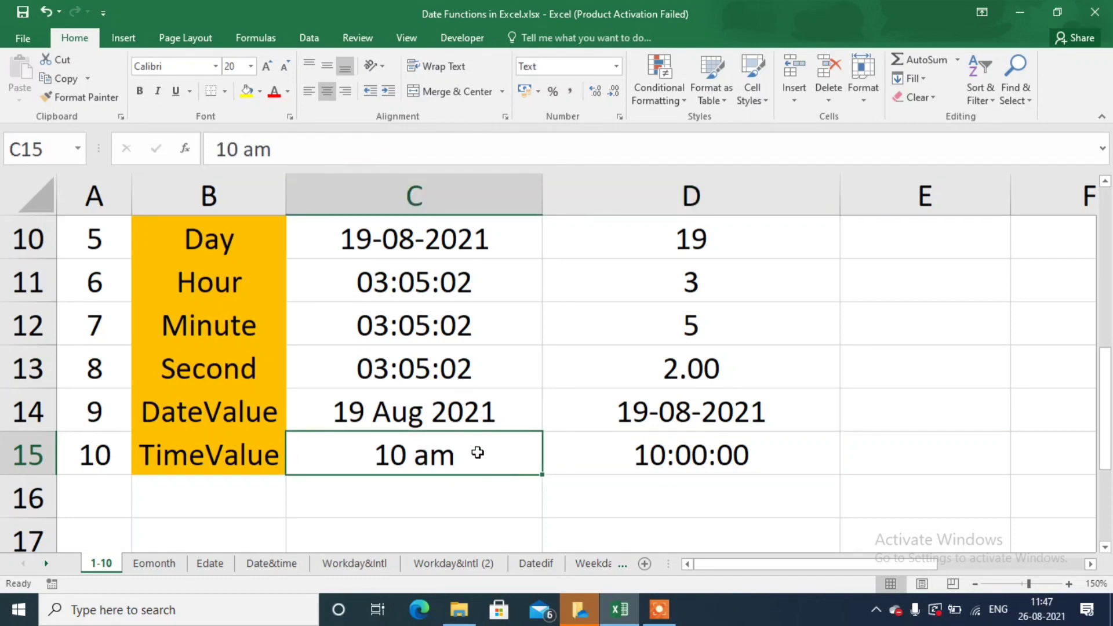
pyautogui.click(675, 424)
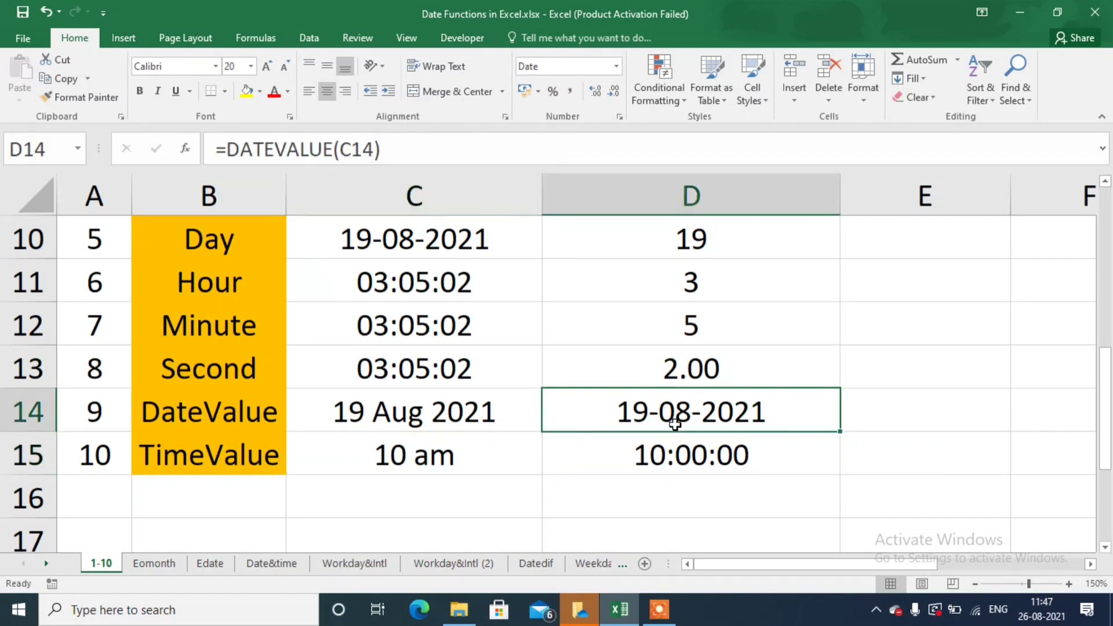
pyautogui.click(684, 456)
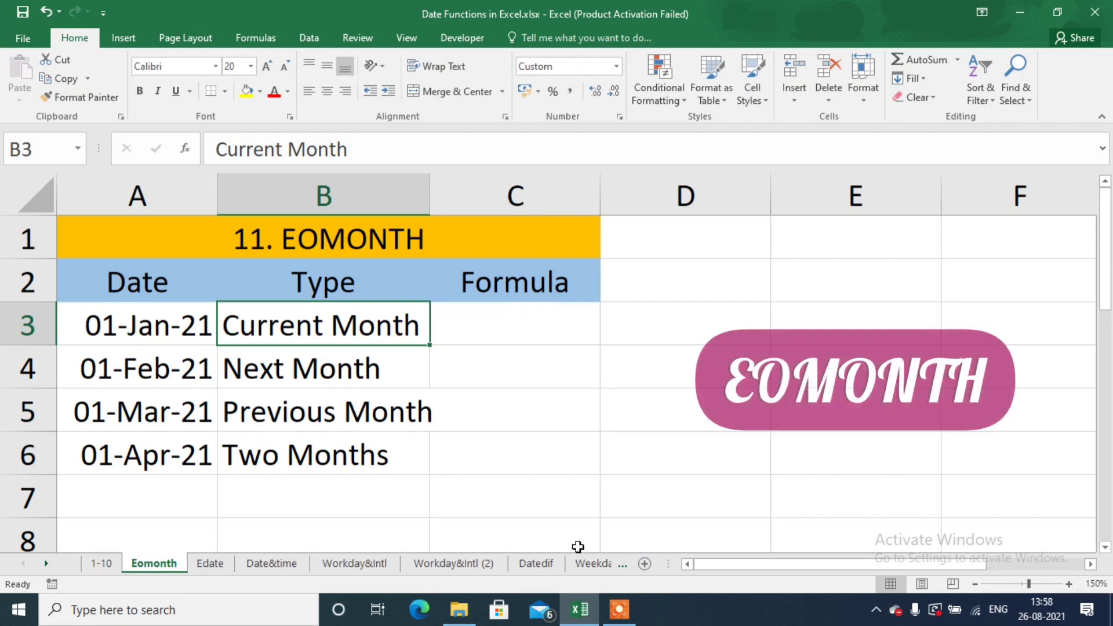
# - Enter the formula =EOMONTH(A3,0) in cell C3 to get the last day of the current month
pyautogui.press('Right')
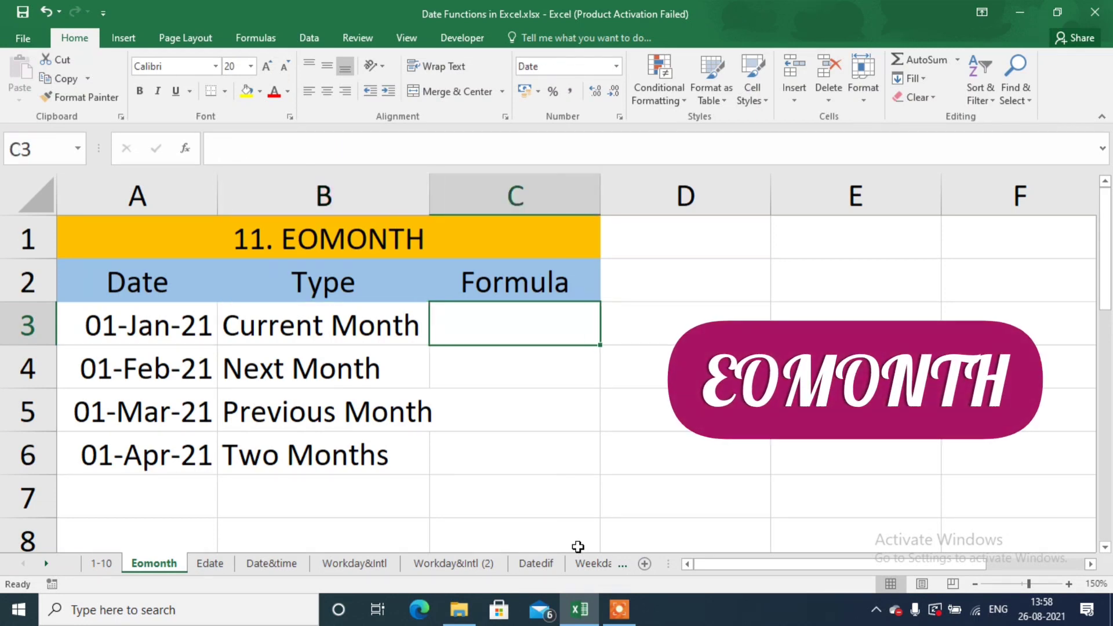
pyautogui.write('=e')
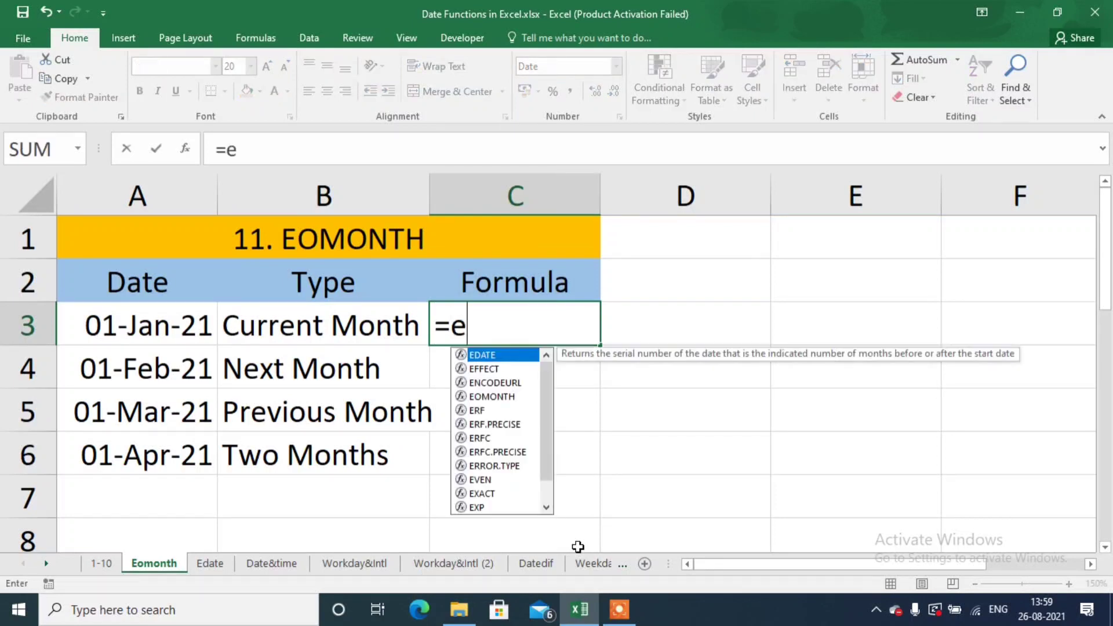
pyautogui.write('o')
pyautogui.press('Tab')
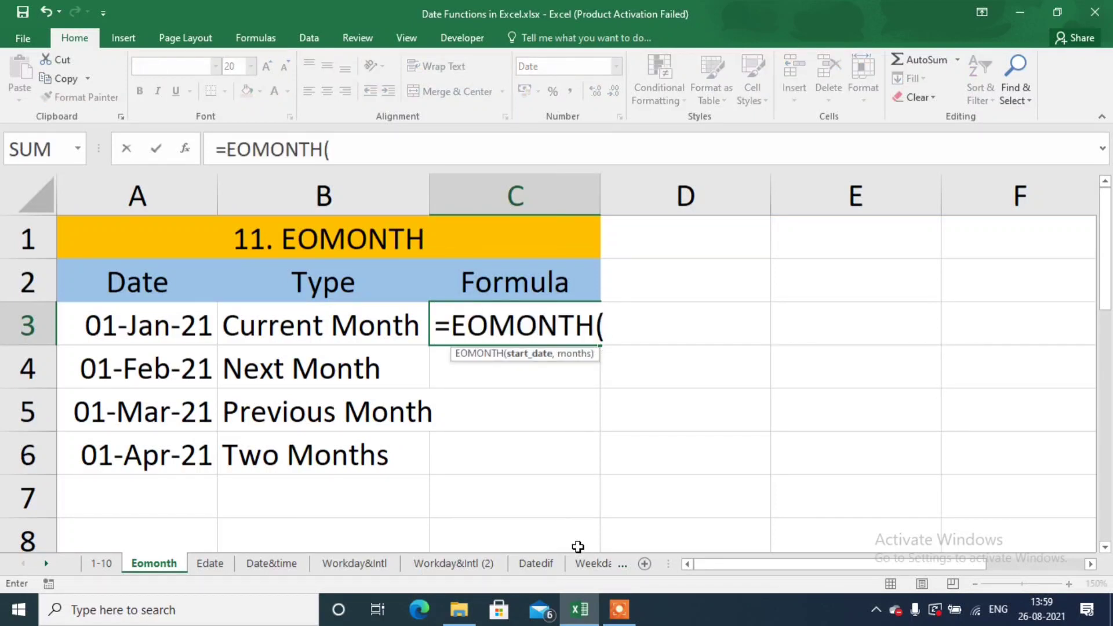
pyautogui.click(196, 336)
pyautogui.write(',')
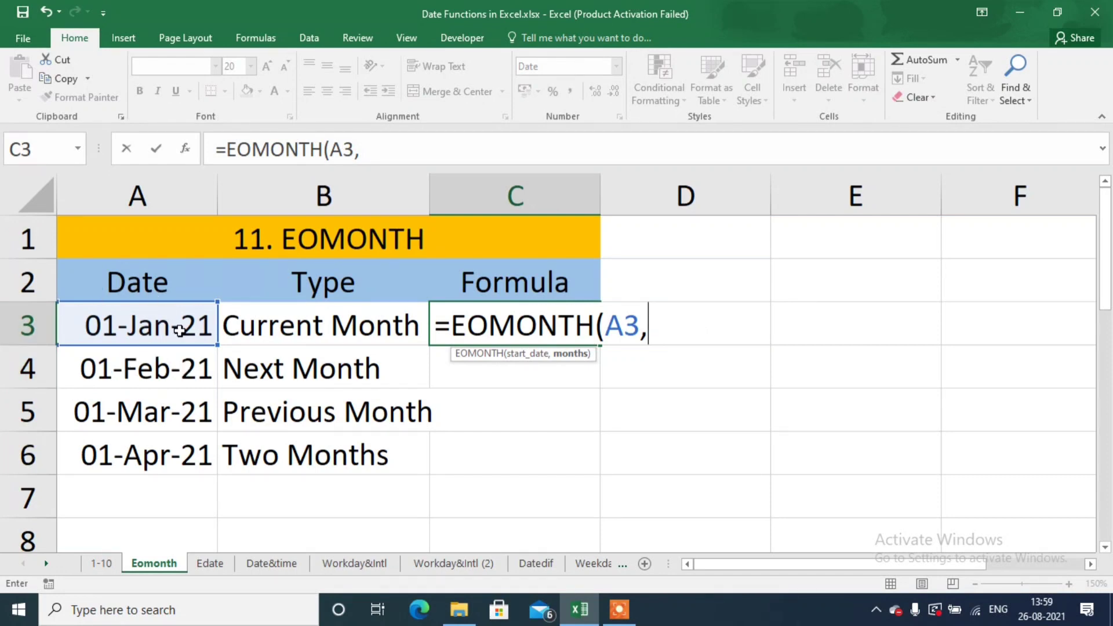
pyautogui.write('0)')
pyautogui.press('Return')
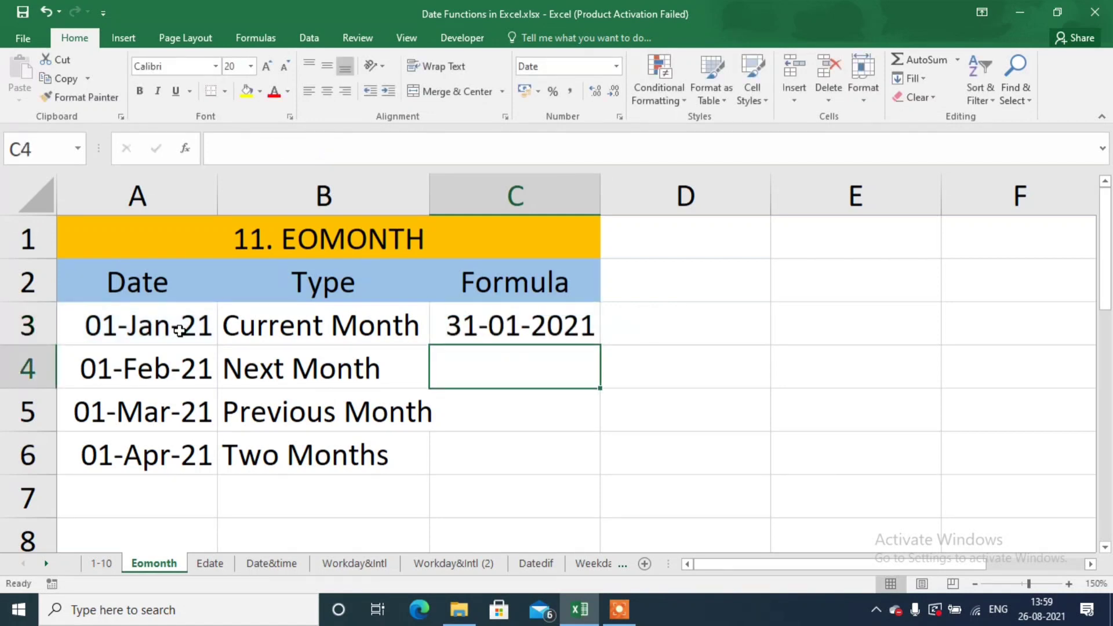
pyautogui.press('Up')
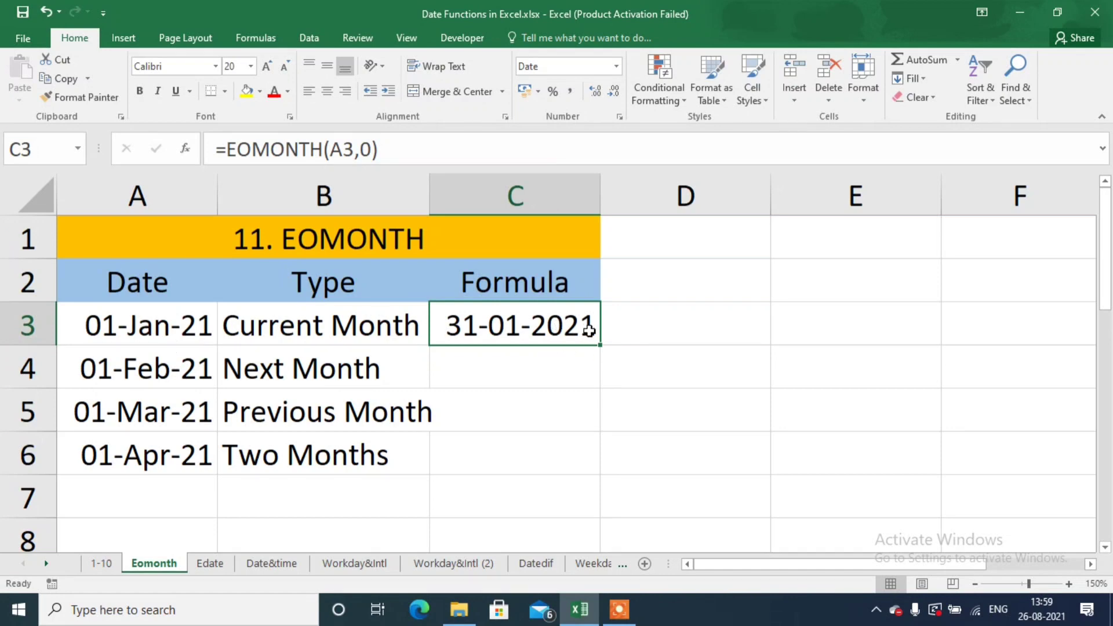
# - Enter the formula =EOMONTH(A4,1) in cell C4 to get the last day of the next month
pyautogui.click(531, 370)
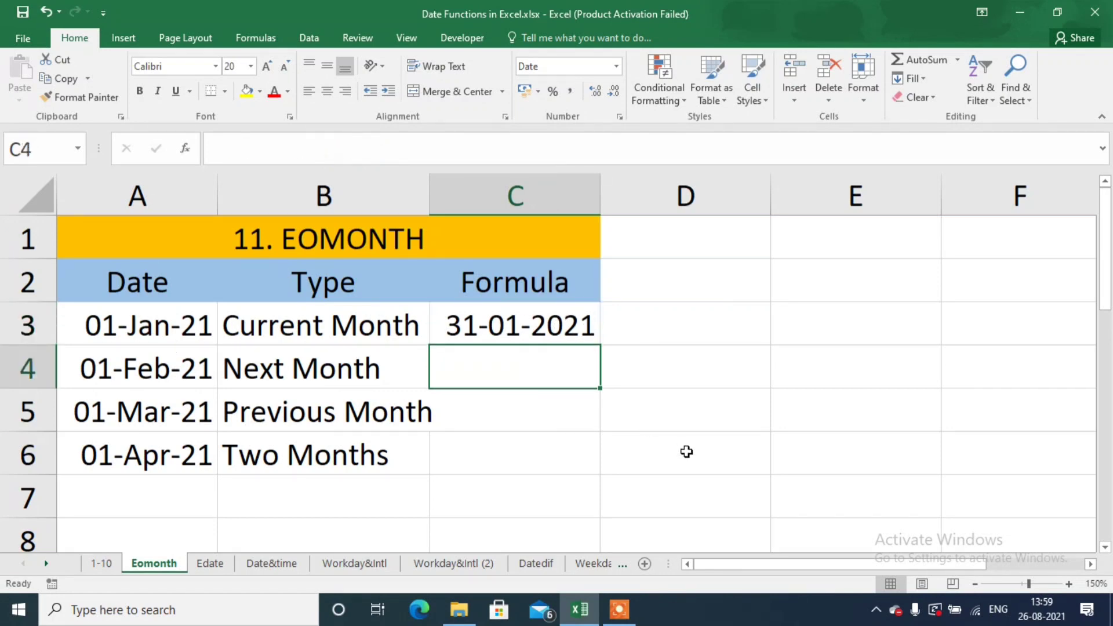
pyautogui.click(176, 378)
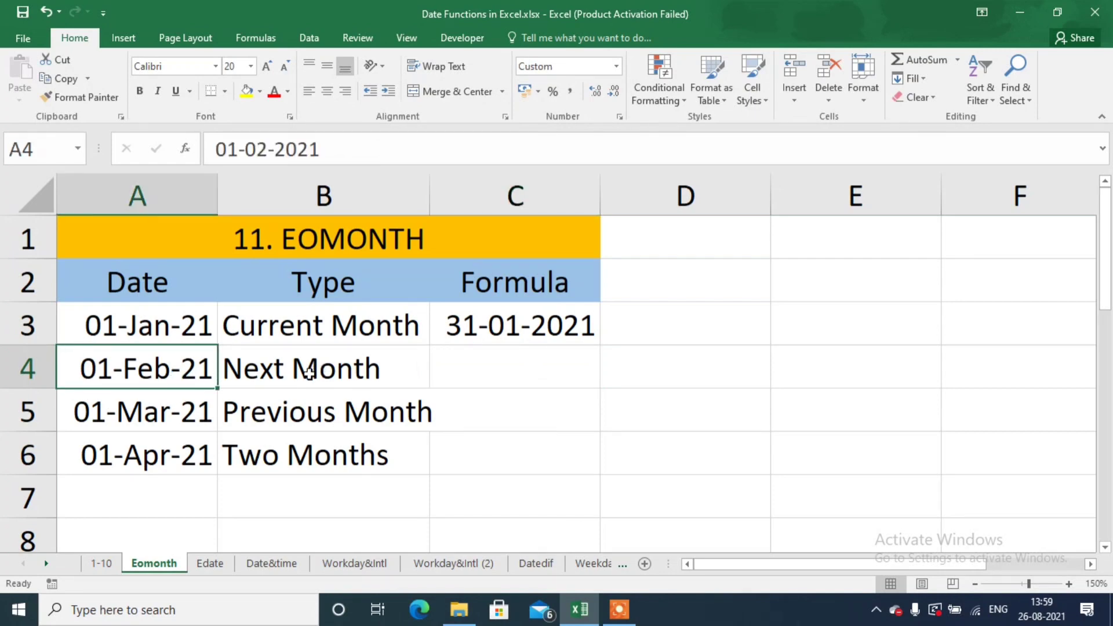
pyautogui.click(491, 362)
pyautogui.write('=eo')
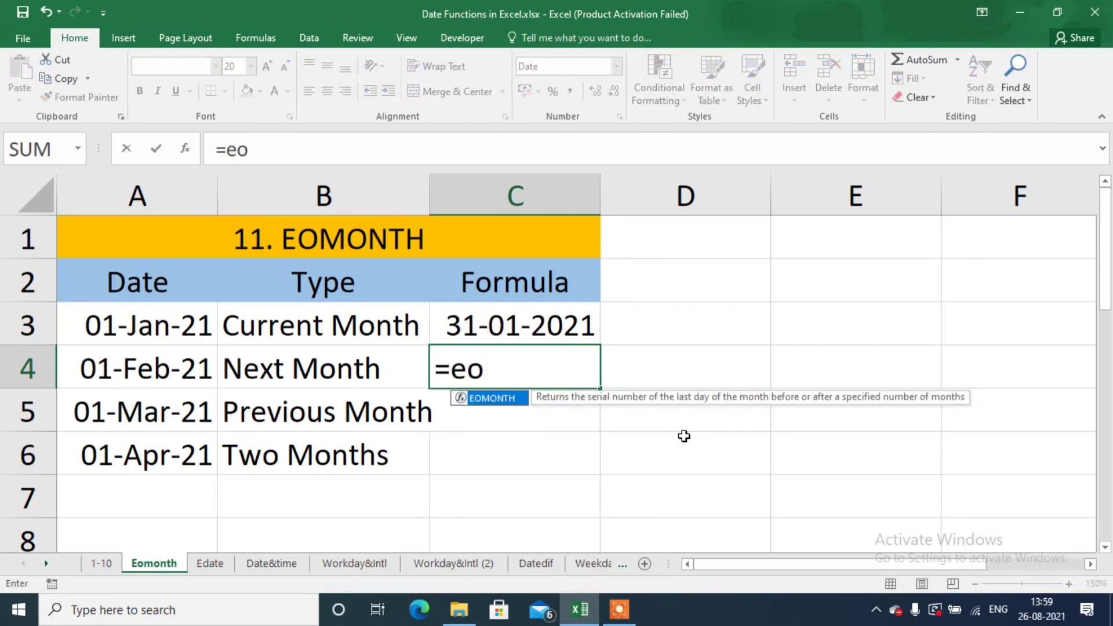
pyautogui.press('Tab')
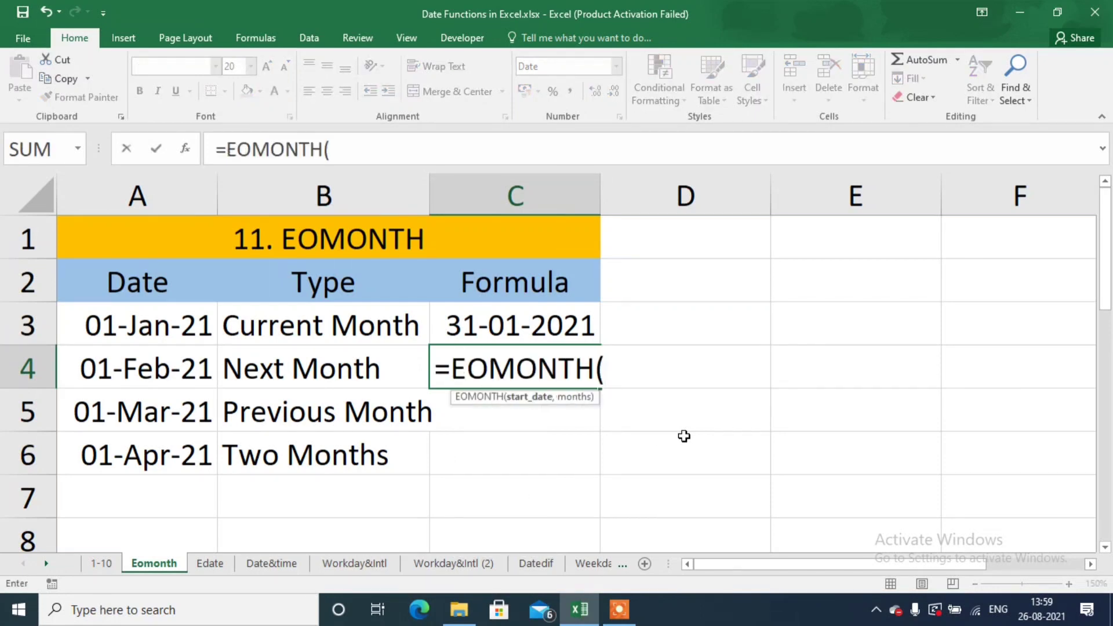
pyautogui.click(135, 378)
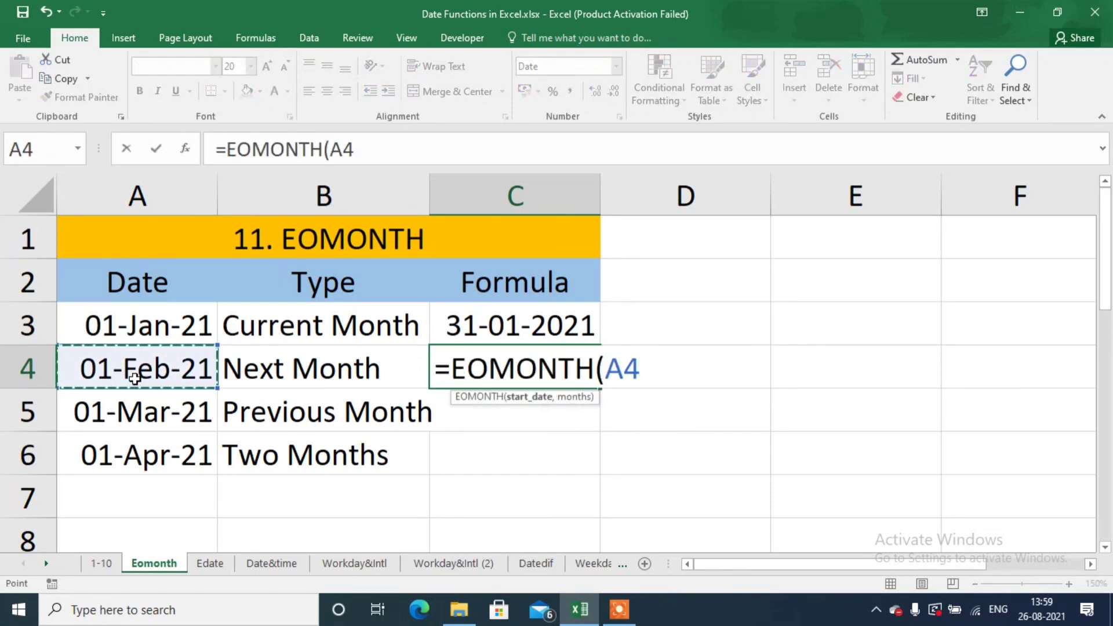
pyautogui.write(',')
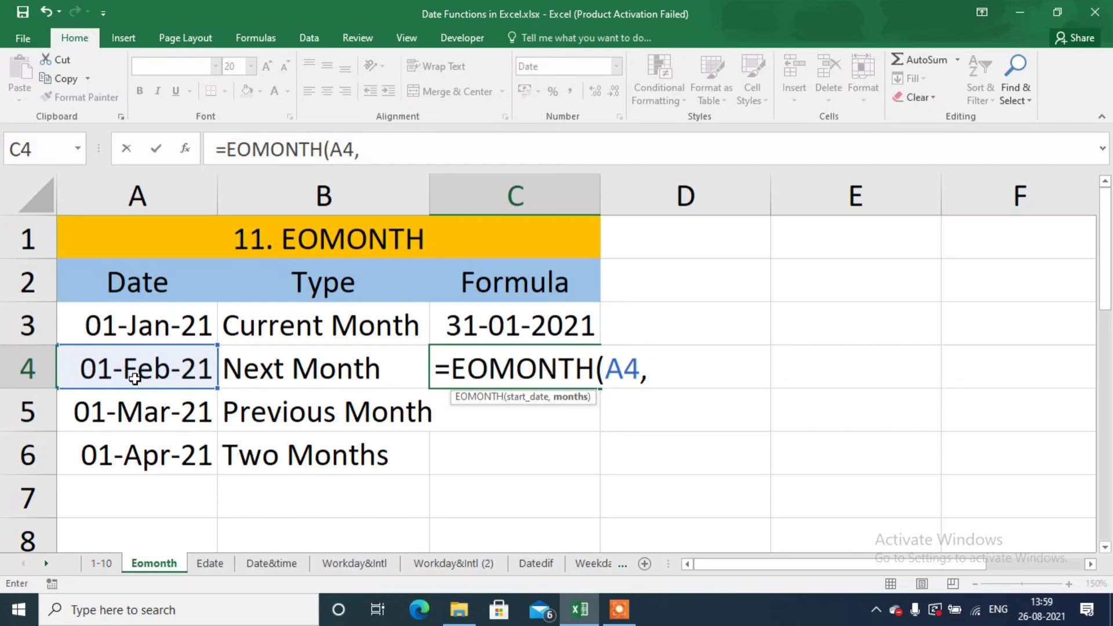
pyautogui.write('1)')
pyautogui.press('Return')
pyautogui.press('Up')
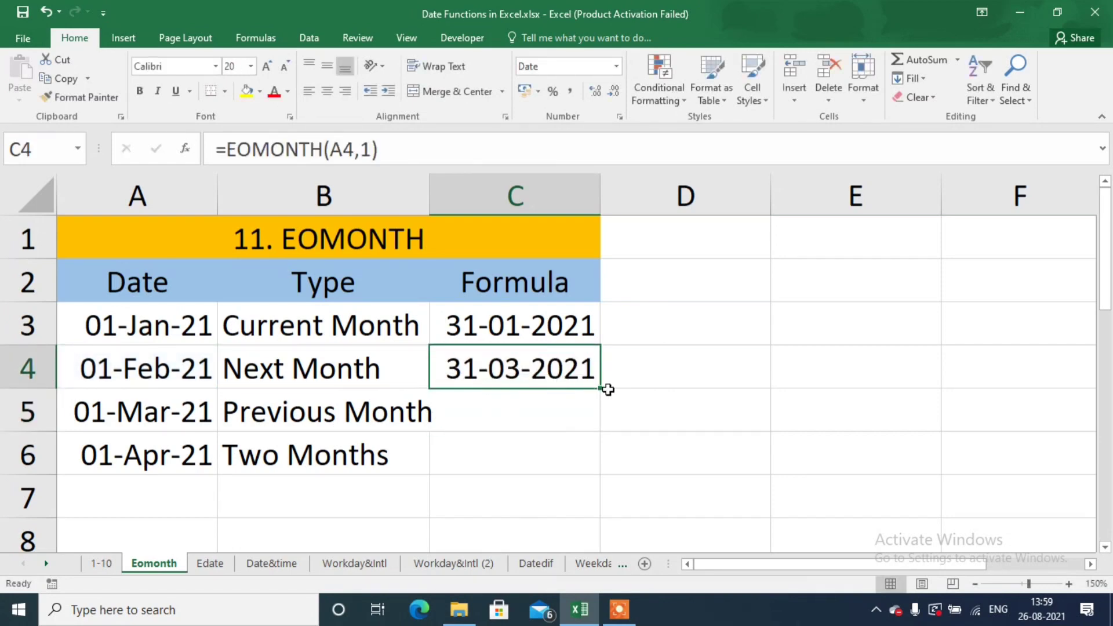
# - Enter the formula =EOMONTH(A5,-1) in cell C5 to get the last day of the previous month
pyautogui.click(544, 411)
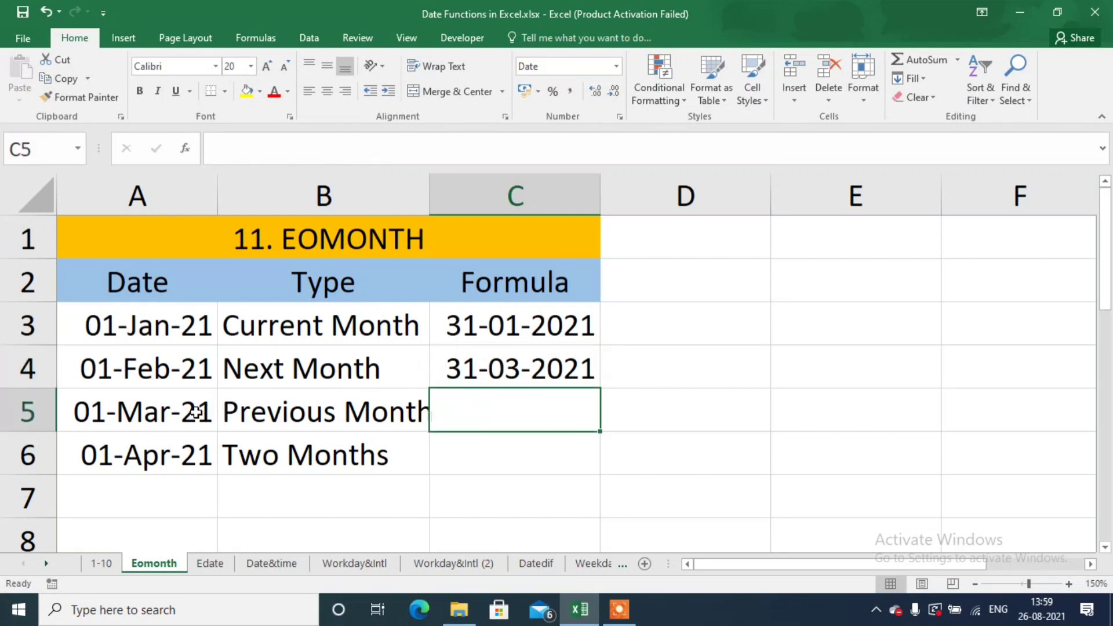
pyautogui.write('=')
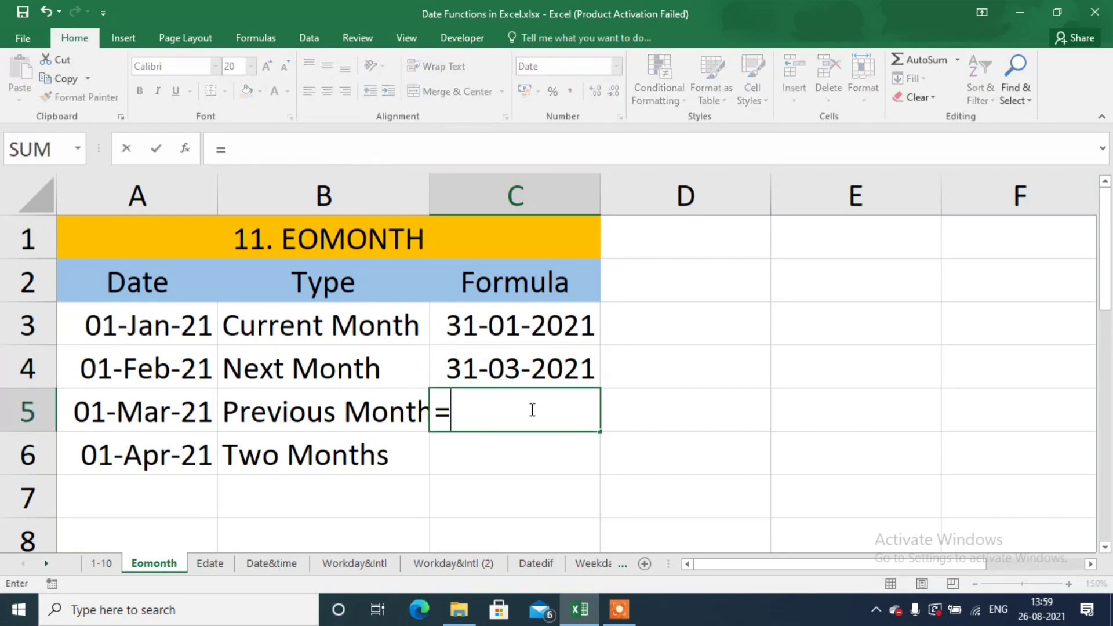
pyautogui.write('eo')
pyautogui.press('Tab')
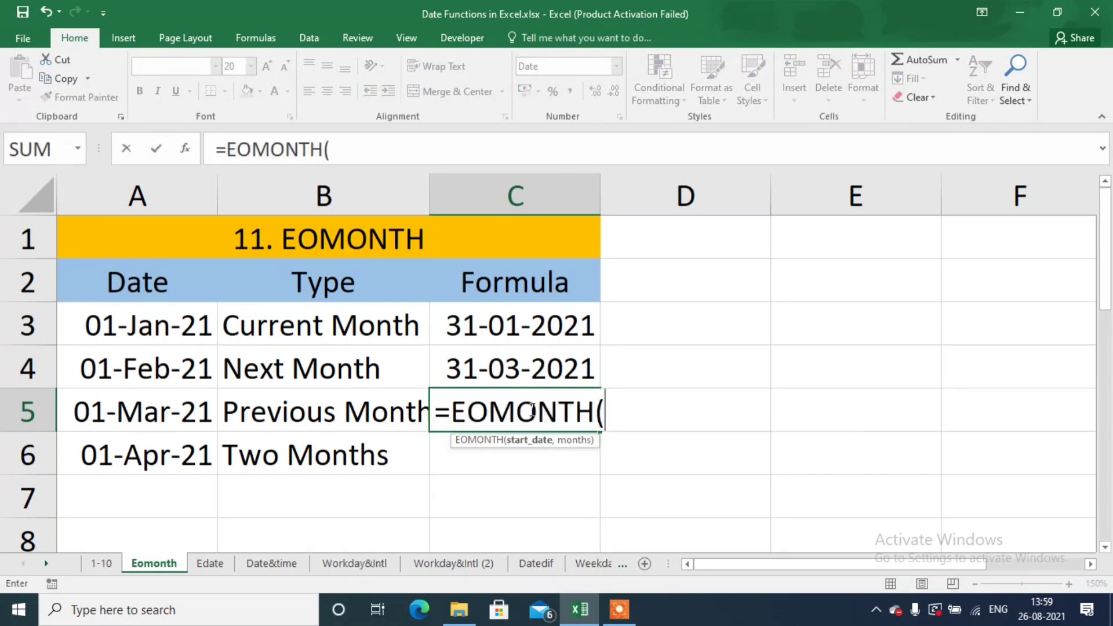
pyautogui.click(126, 412)
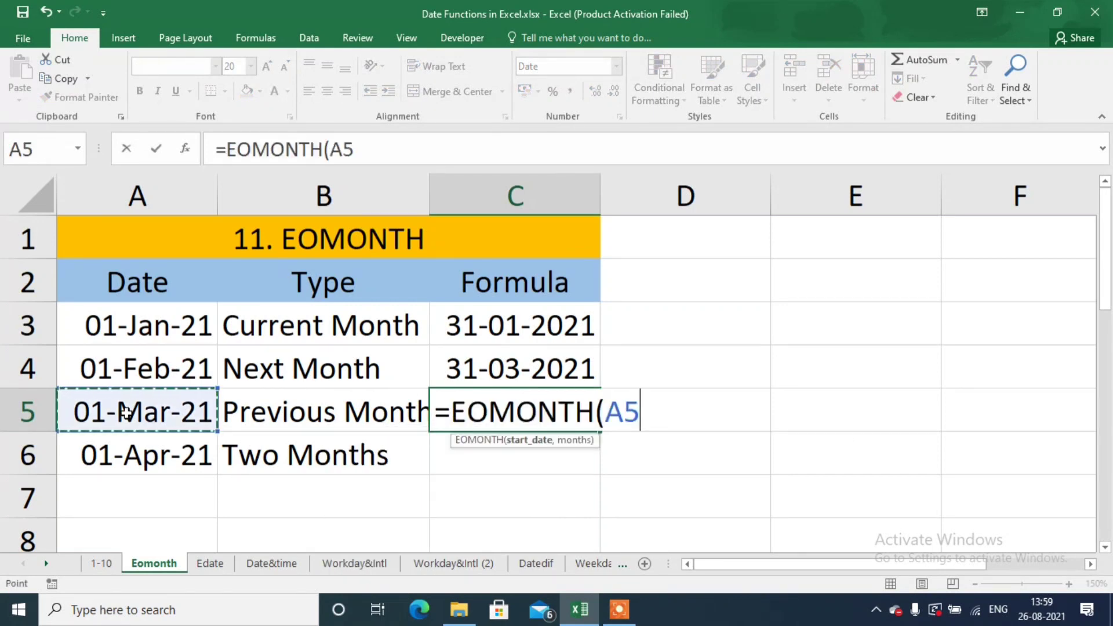
pyautogui.write(',')
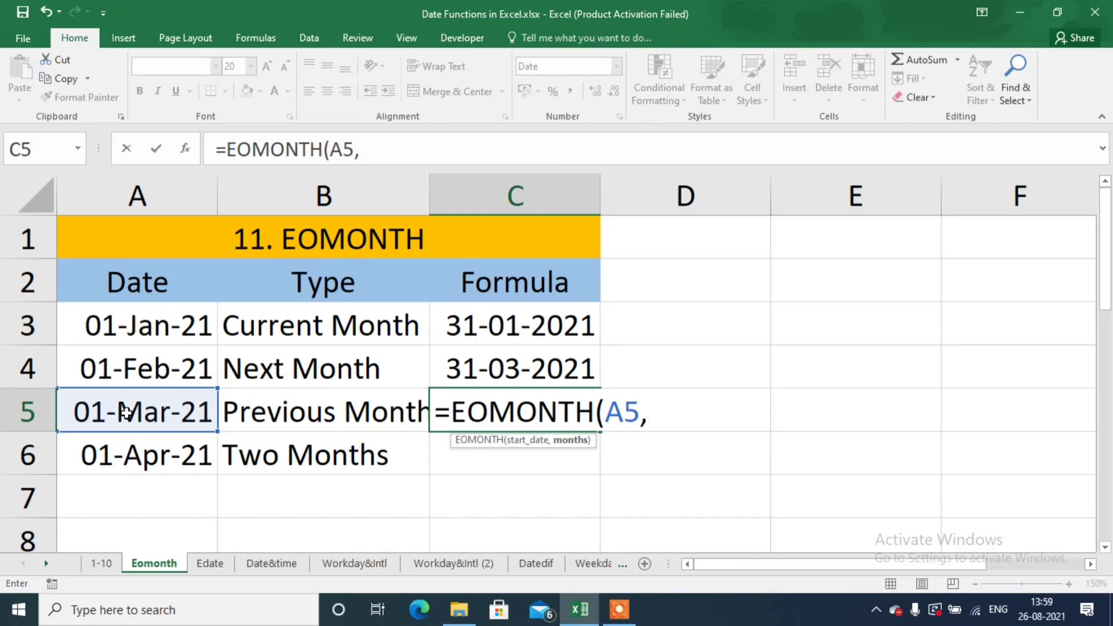
pyautogui.write('-1)')
pyautogui.press('Return')
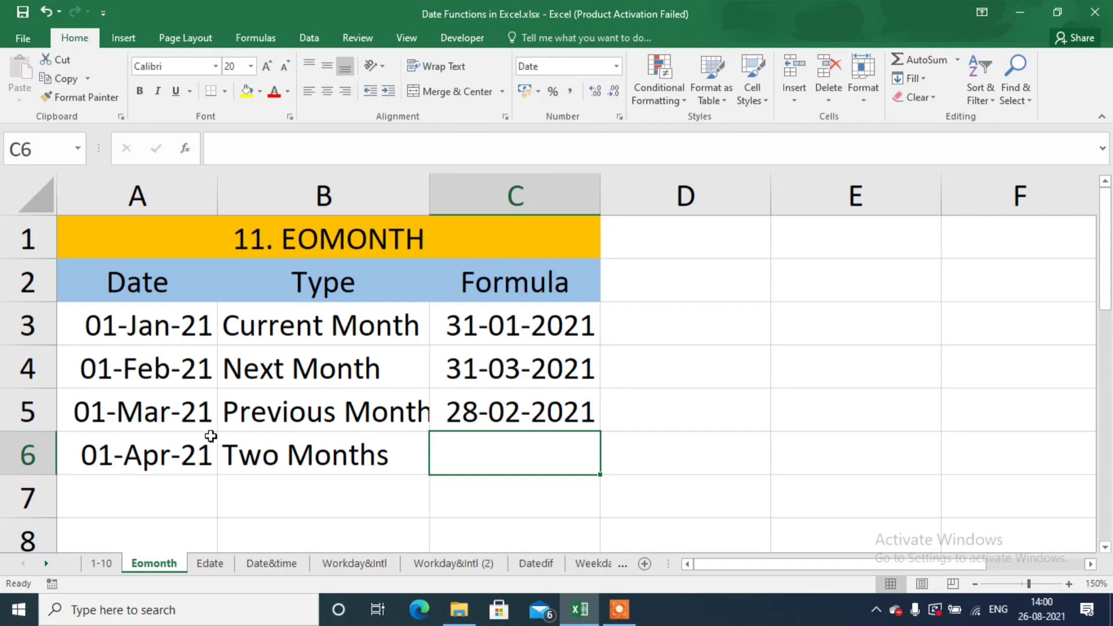
# - Copy the EOMONTH formula from C5 down into C6 and set its months argument to 2
pyautogui.hotkey('ctrl', 'd')
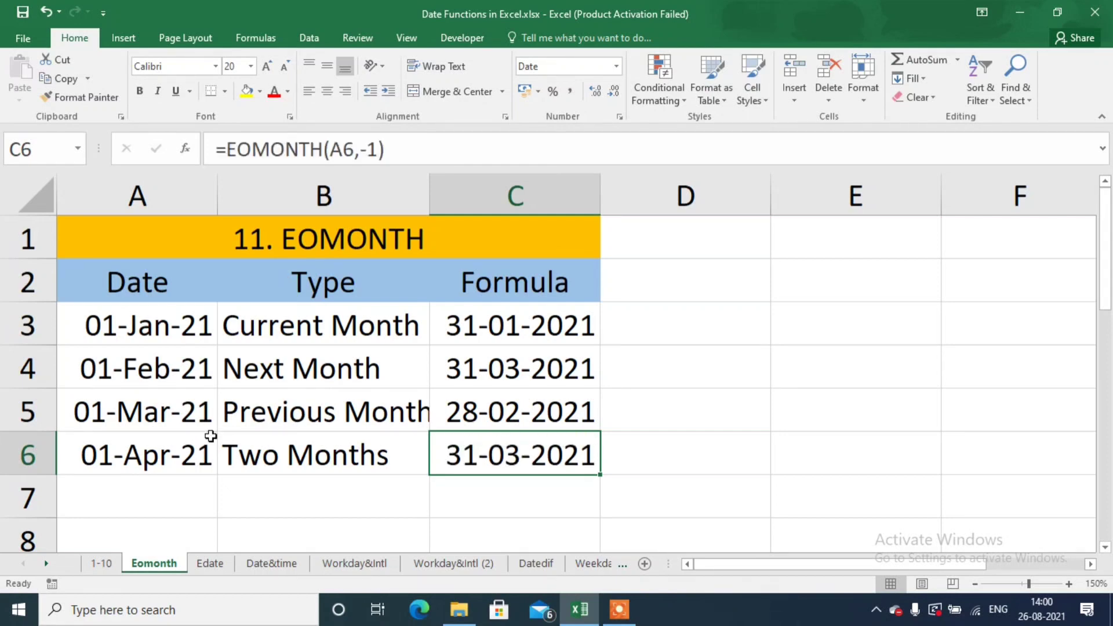
pyautogui.click(378, 149)
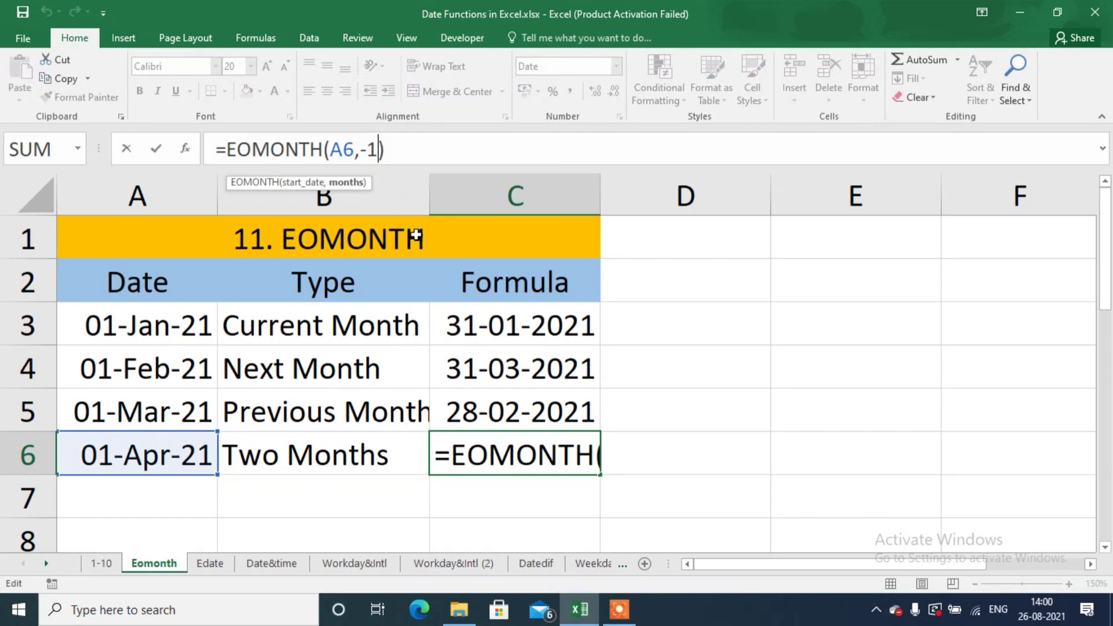
pyautogui.press('BackSpace')
pyautogui.press('BackSpace')
pyautogui.write('2')
pyautogui.press('Return')
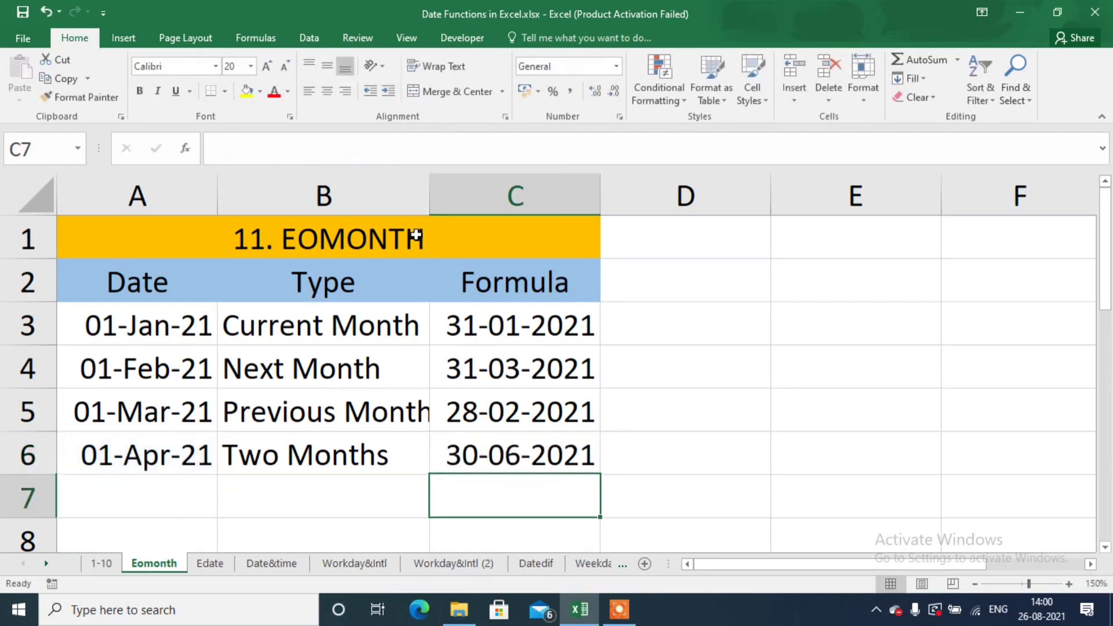
pyautogui.press('Up')
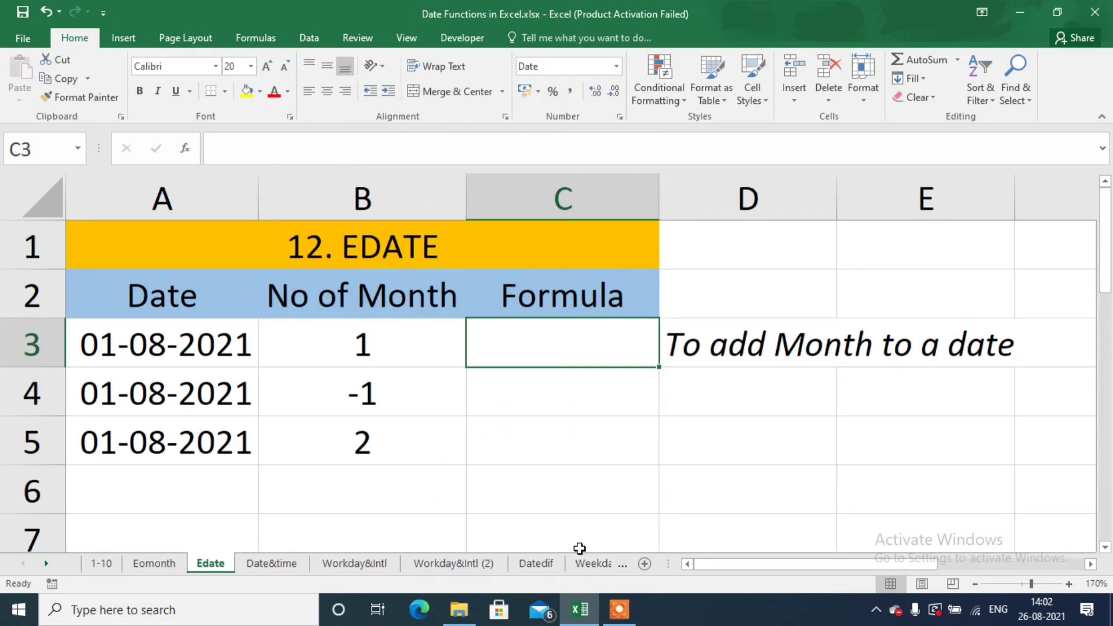
# - On the Edate sheet, enter the formula =EDATE(A3,1) in cell C3 to add one month to the date
pyautogui.click(210, 356)
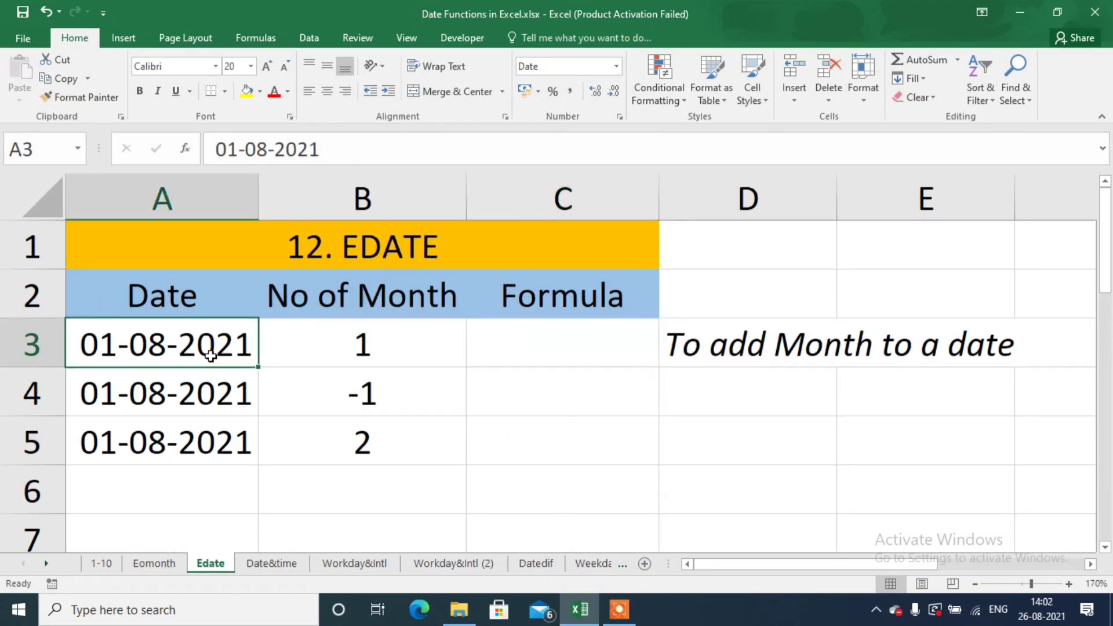
pyautogui.click(574, 333)
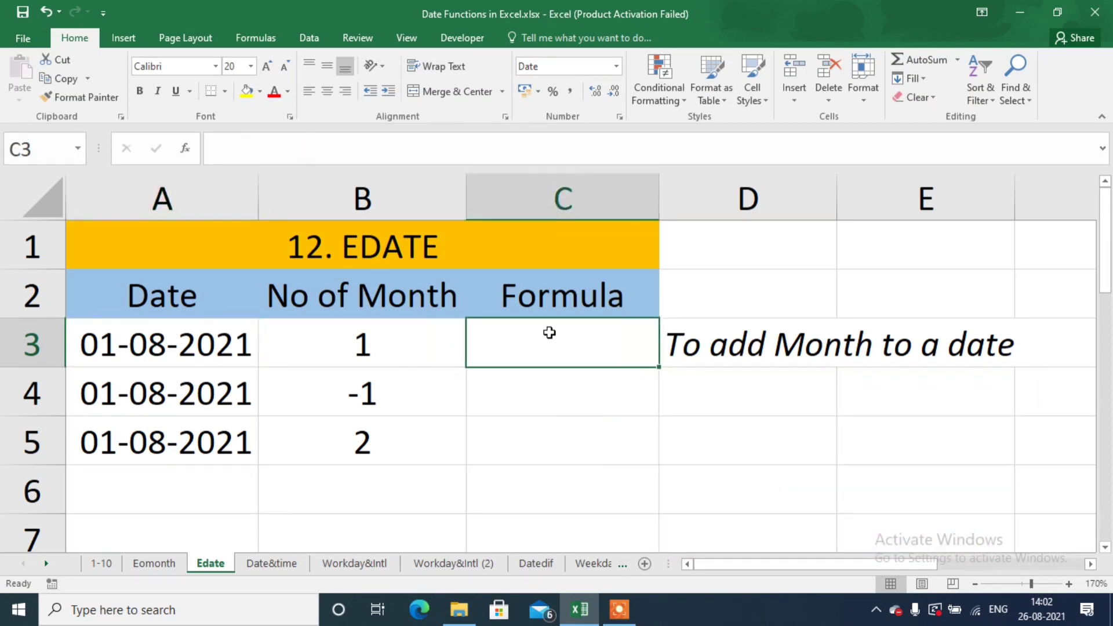
pyautogui.write('=ed')
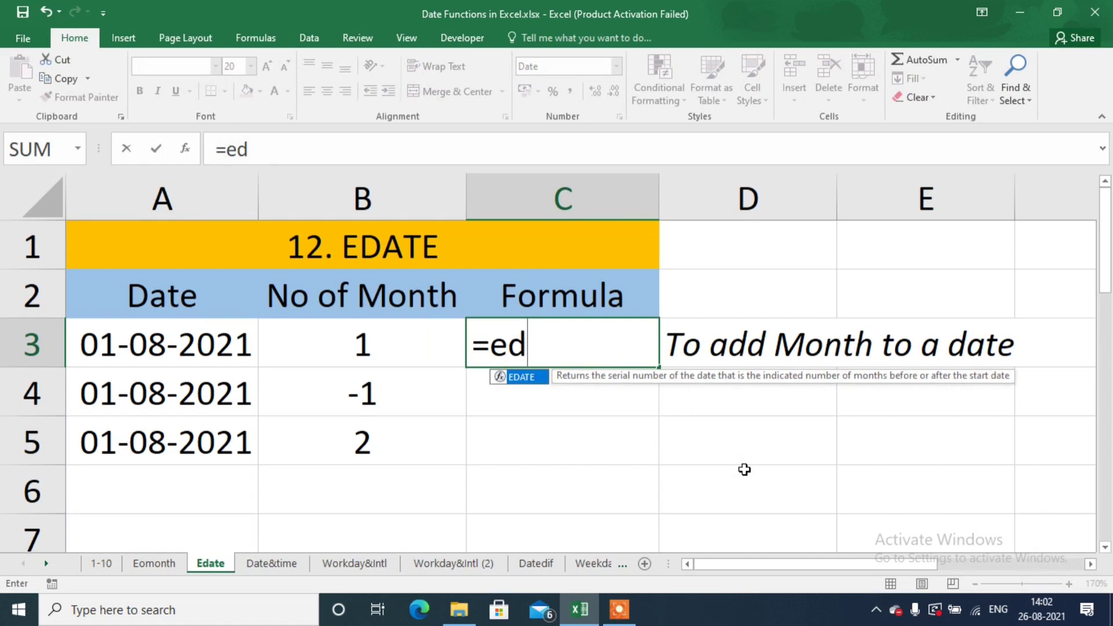
pyautogui.press('Tab')
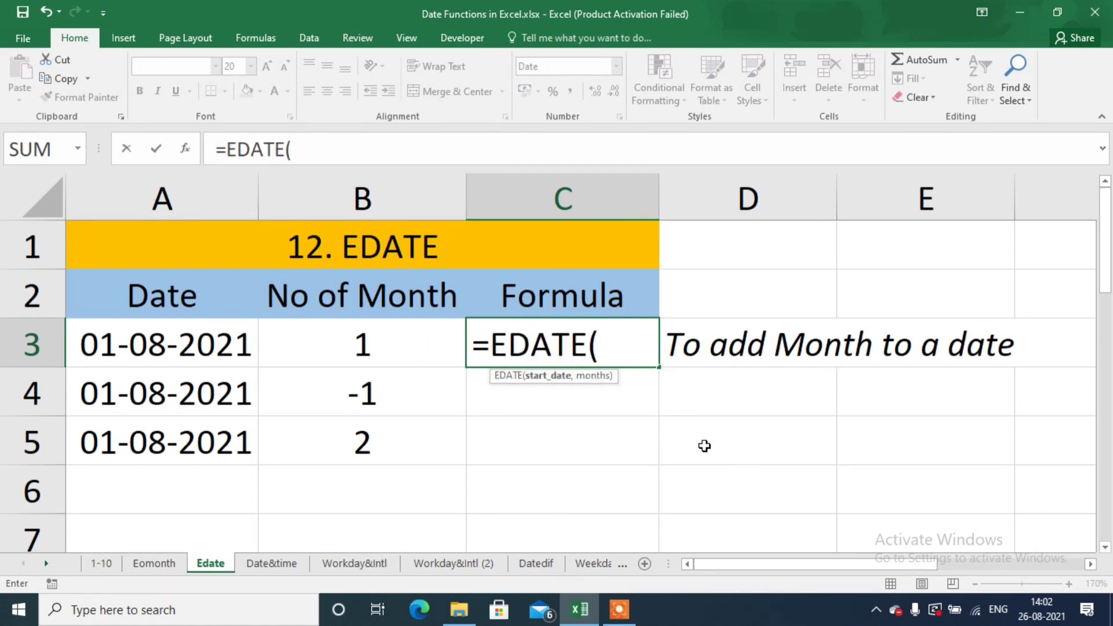
pyautogui.click(203, 348)
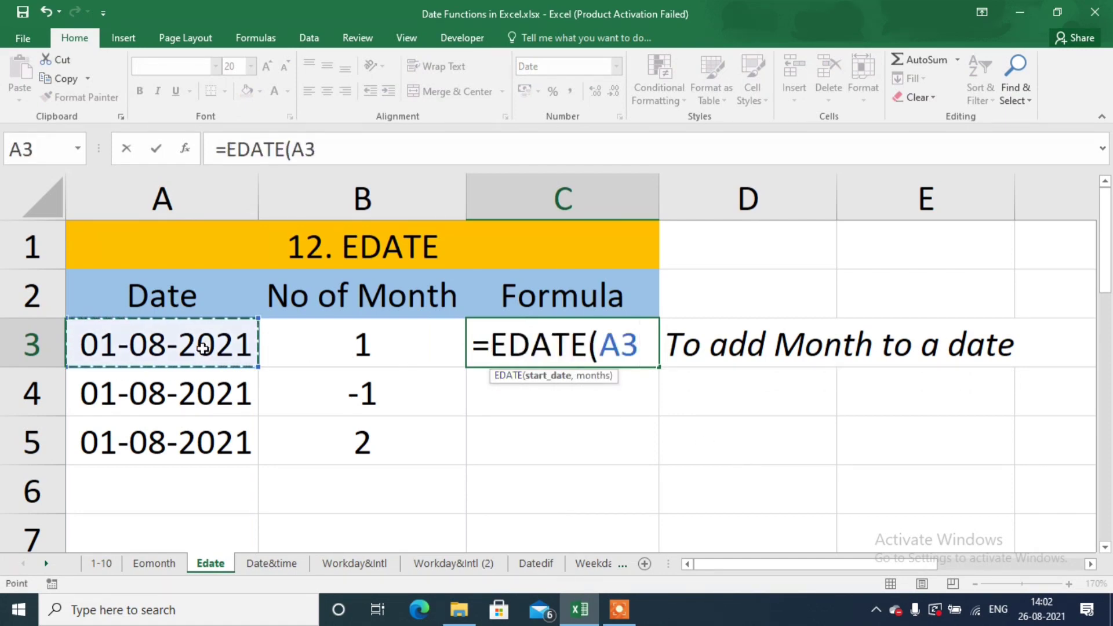
pyautogui.write(',')
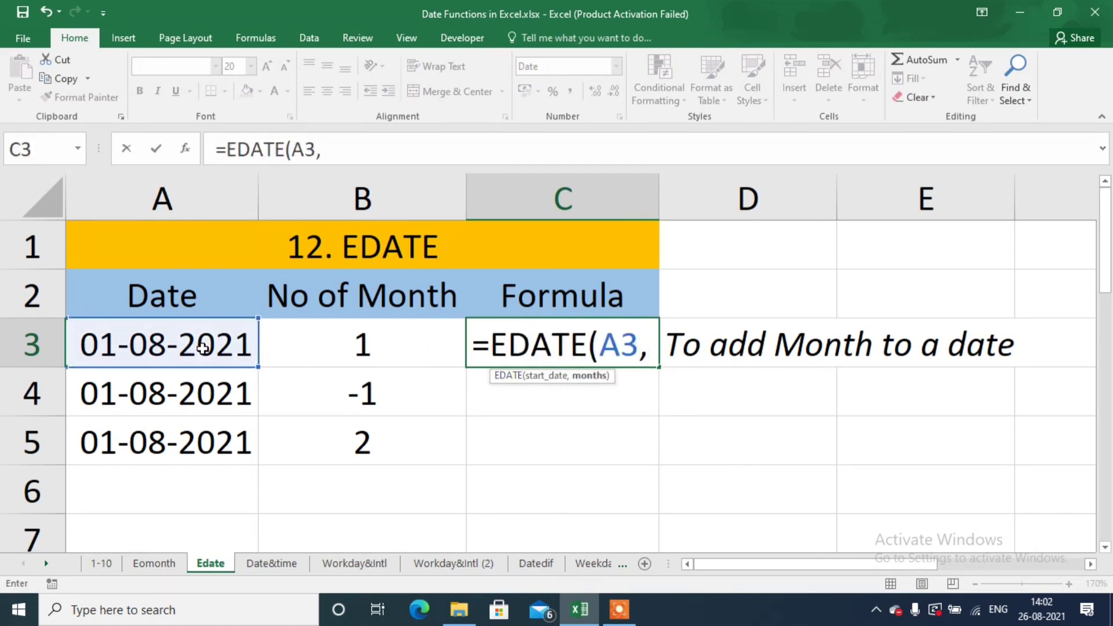
pyautogui.write('1)')
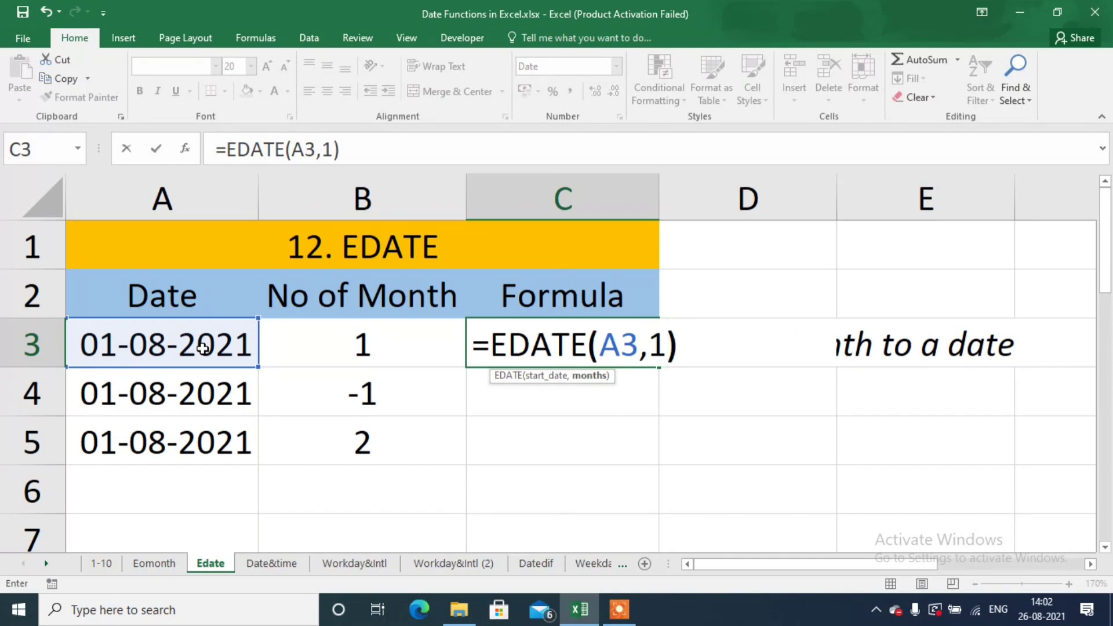
pyautogui.press('Return')
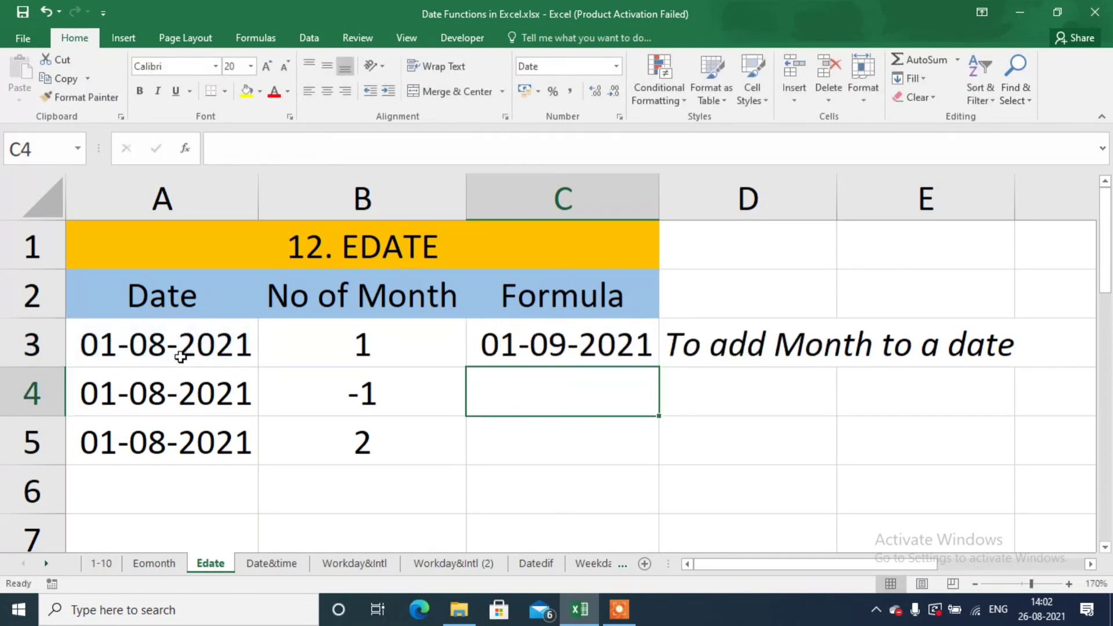
# - Fill the EDATE formula from cell C3 down through C5
pyautogui.click(557, 331)
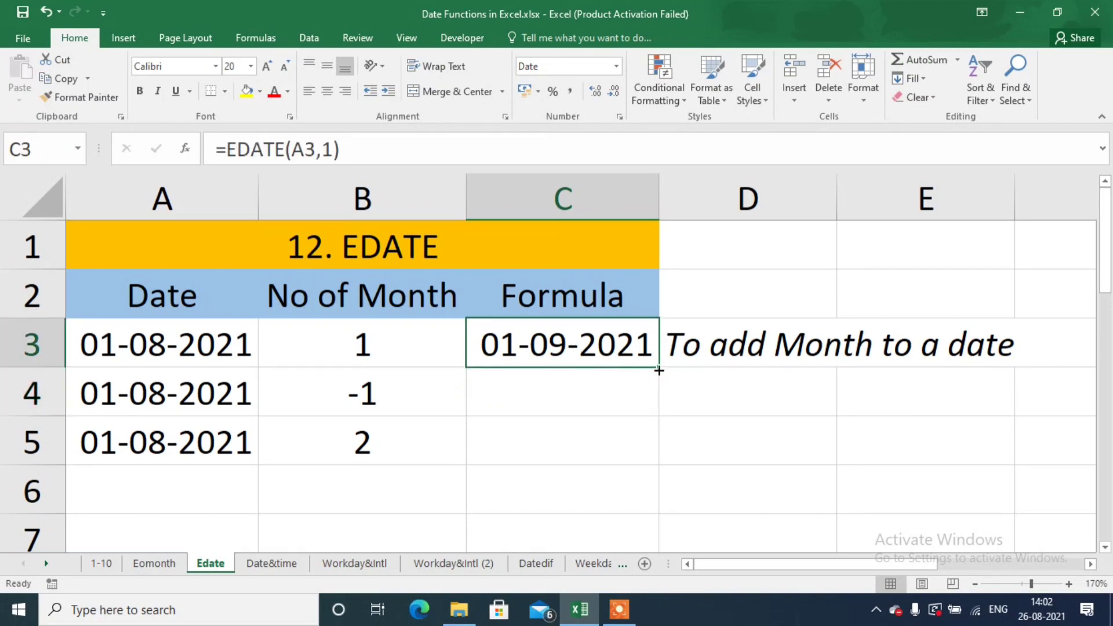
pyautogui.moveTo(659, 370); pyautogui.dragTo(649, 450)
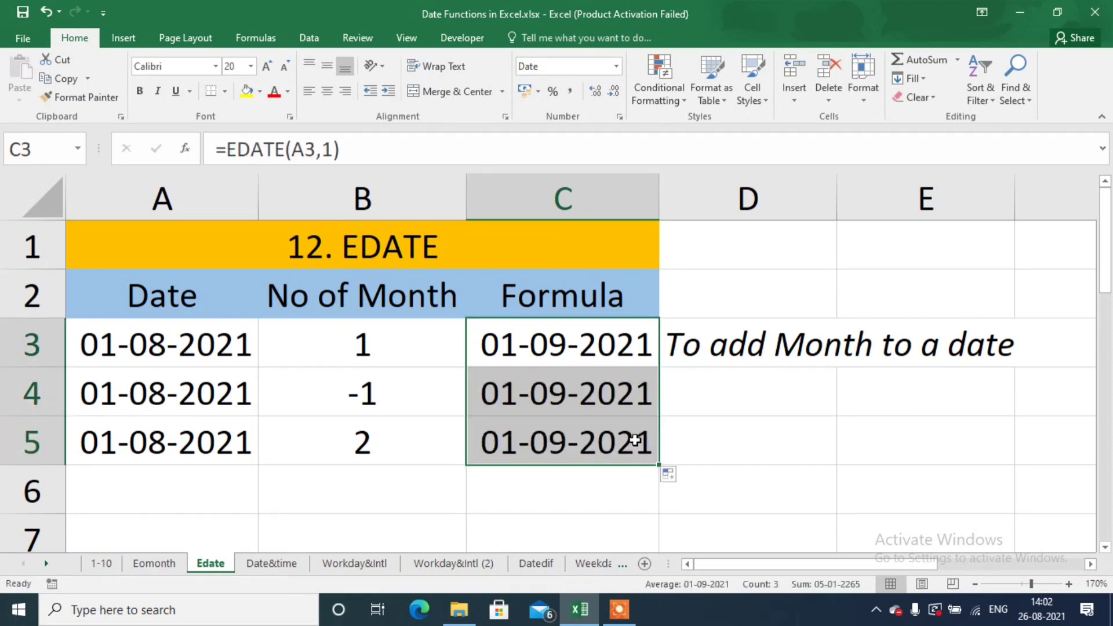
# - Change the months argument of the EDATE formula in cell C4 to -1
pyautogui.click(587, 393)
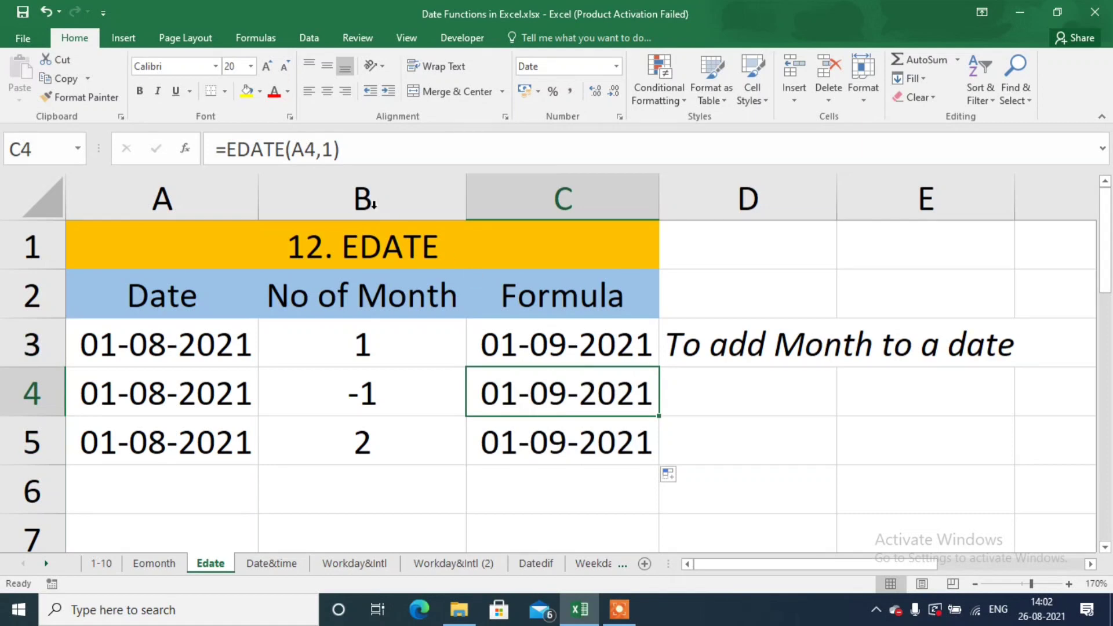
pyautogui.click(326, 162)
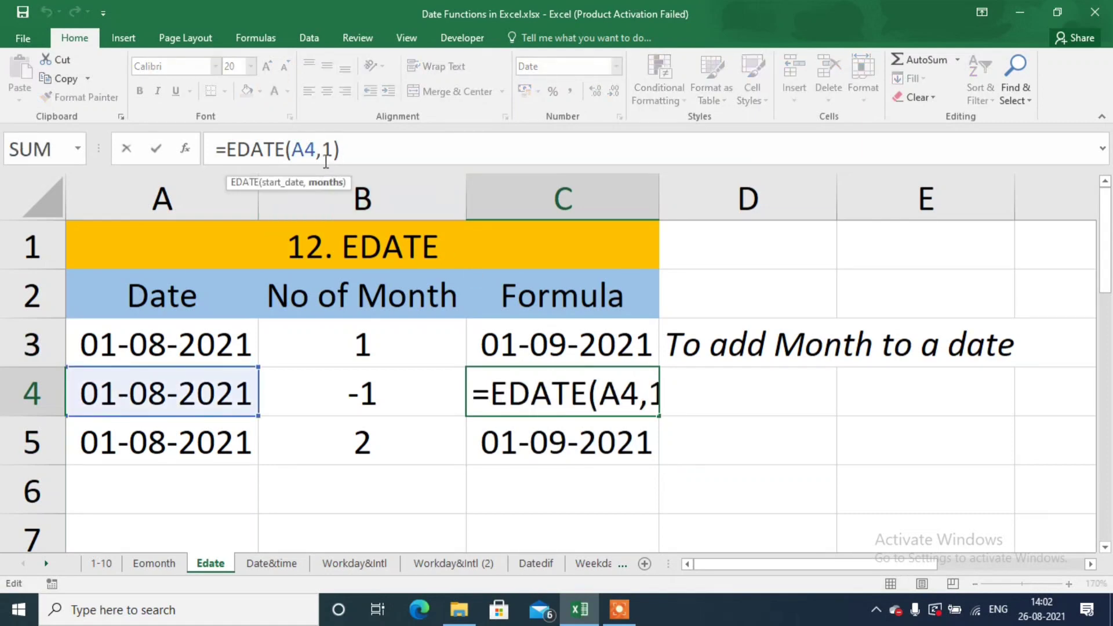
pyautogui.write('-')
pyautogui.press('Return')
pyautogui.press('Up')
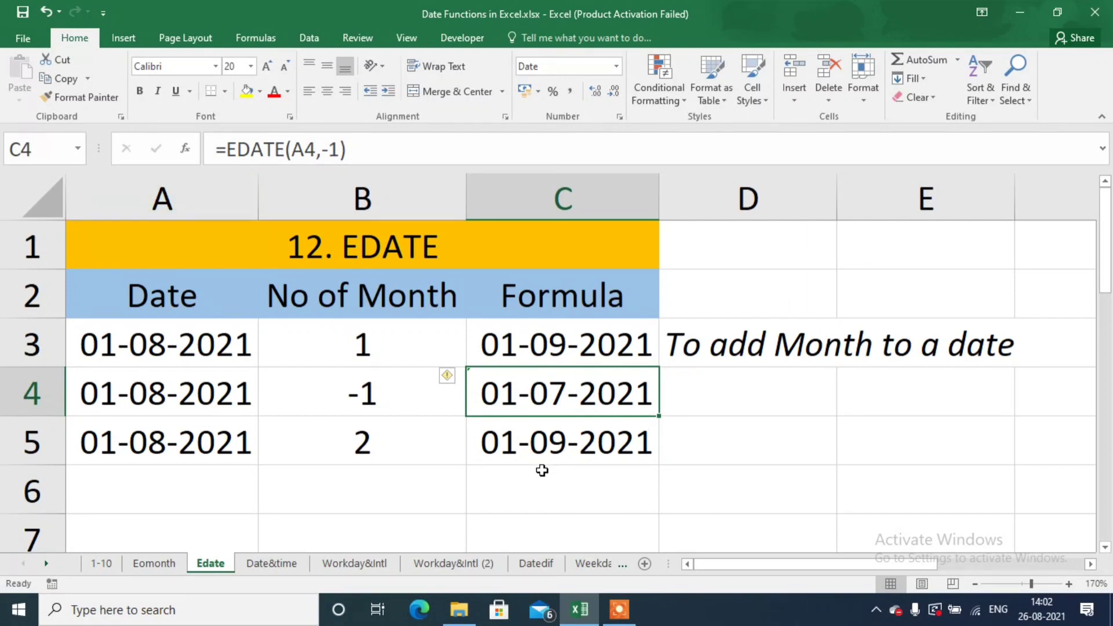
# - Change the months argument of the EDATE formula in cell C5 to 2
pyautogui.click(568, 441)
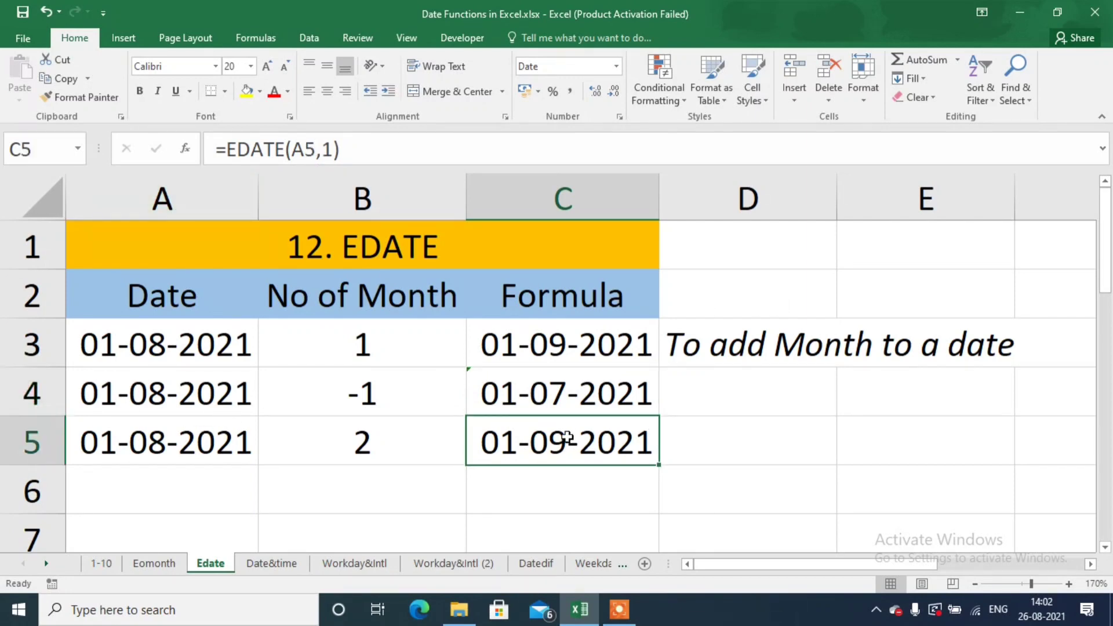
pyautogui.click(324, 151)
pyautogui.press('Delete')
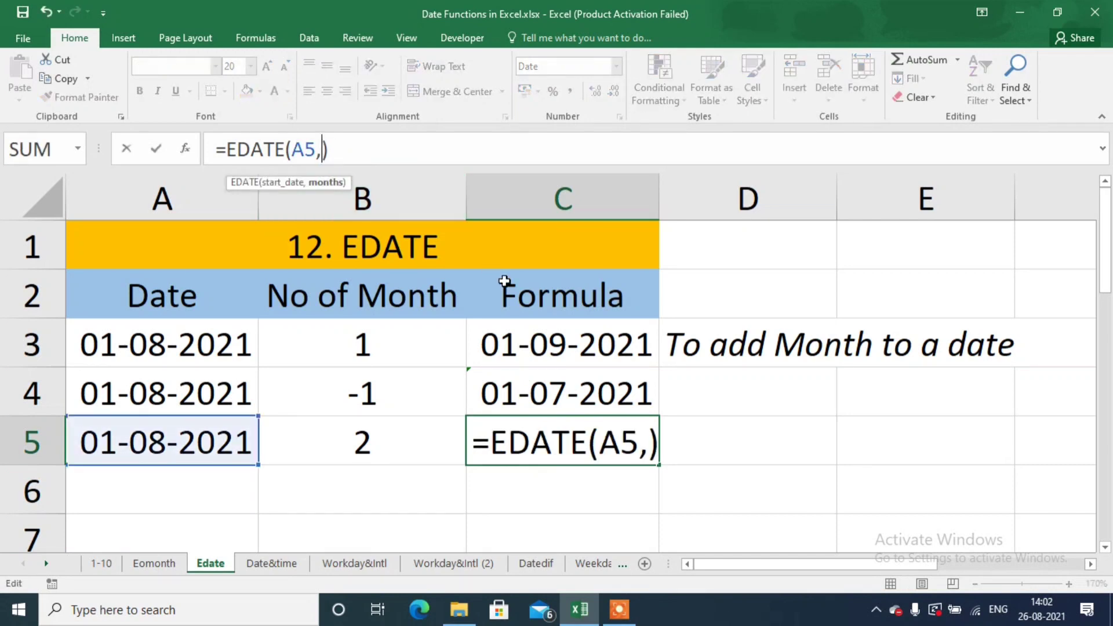
pyautogui.write('2')
pyautogui.press('Return')
pyautogui.press('Up')
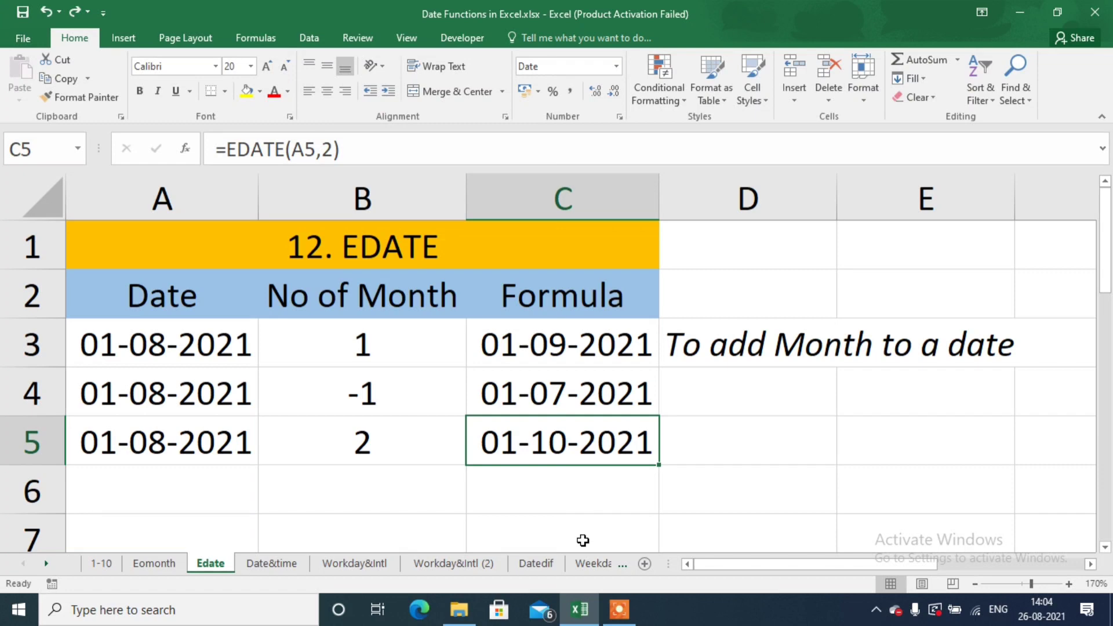
# - Replace the EDATE formula in cell C5 with =A5+6 to add a plain number to the date
pyautogui.press('Delete')
pyautogui.write('=')
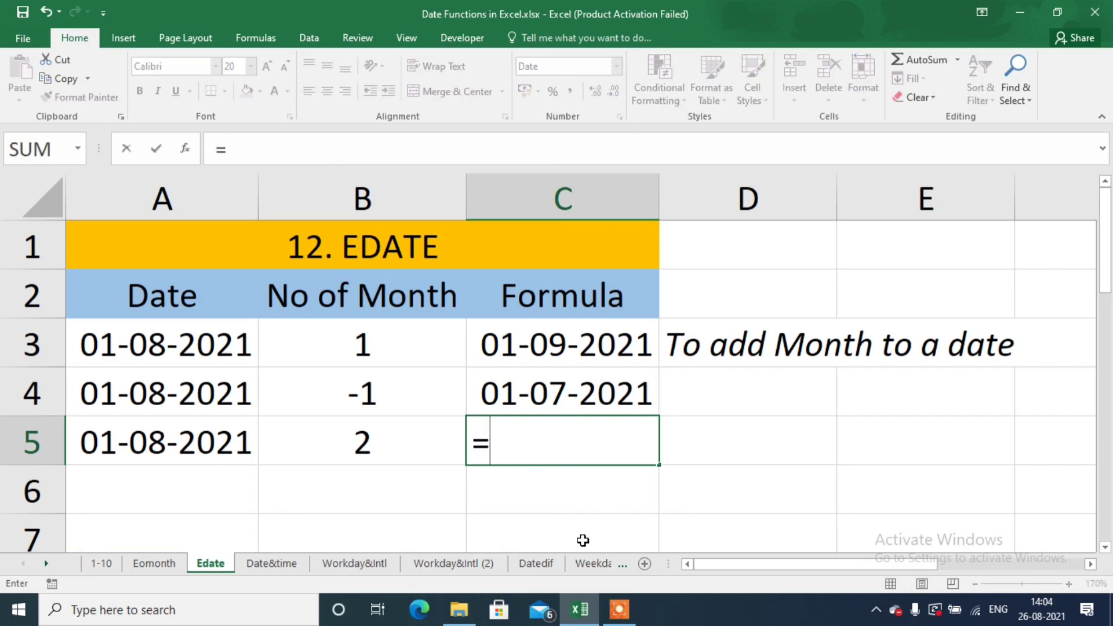
pyautogui.press('Left')
pyautogui.press('Left')
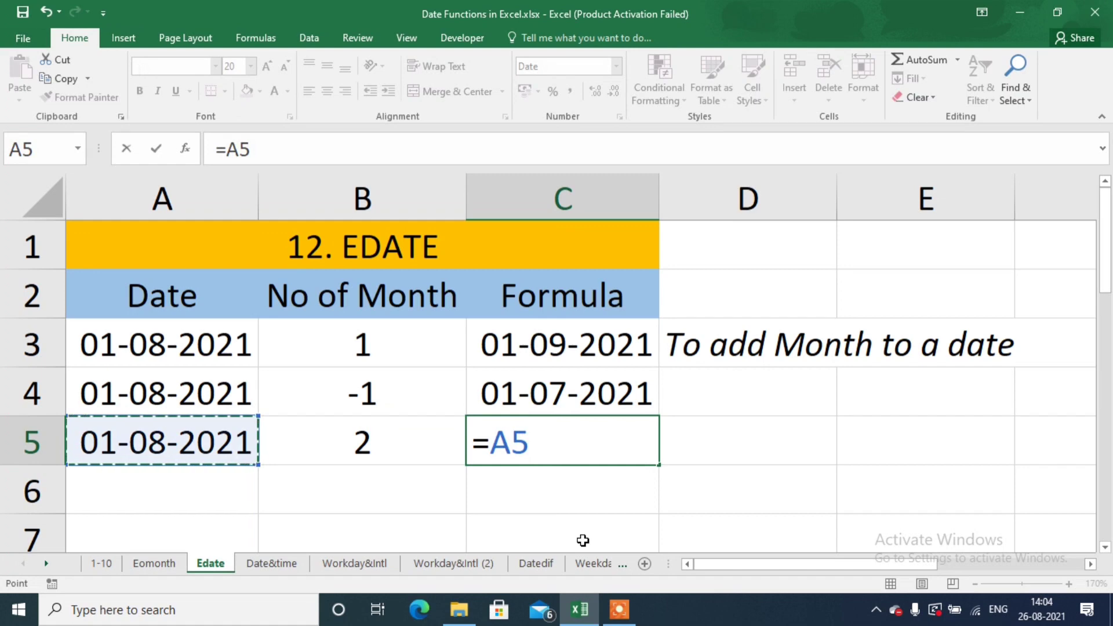
pyautogui.write('+')
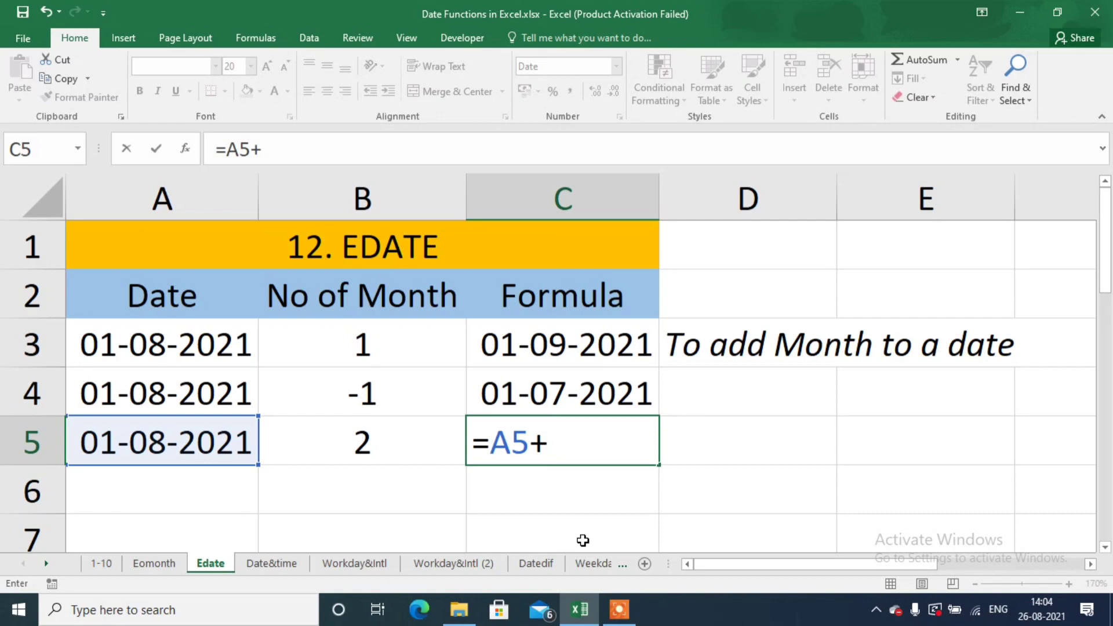
pyautogui.write('6')
pyautogui.press('Return')
pyautogui.press('Up')
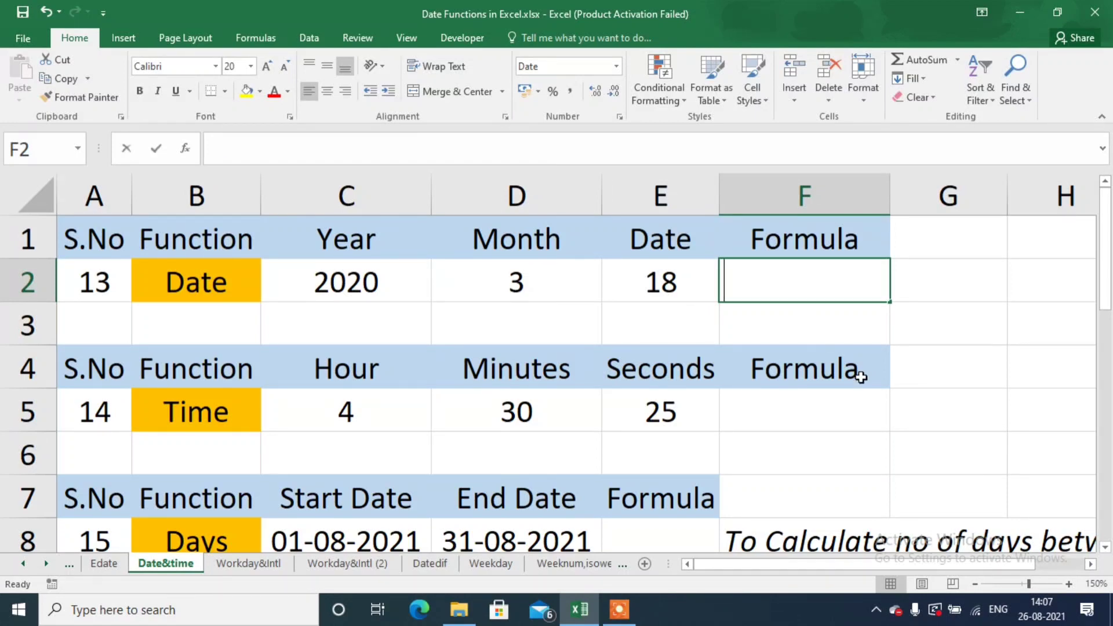
# - On the Date&time sheet, enter the formula =DATE(C2,D2,E2) in cell F2 to build a date from year, month and day
pyautogui.write('=date')
pyautogui.press('Tab')
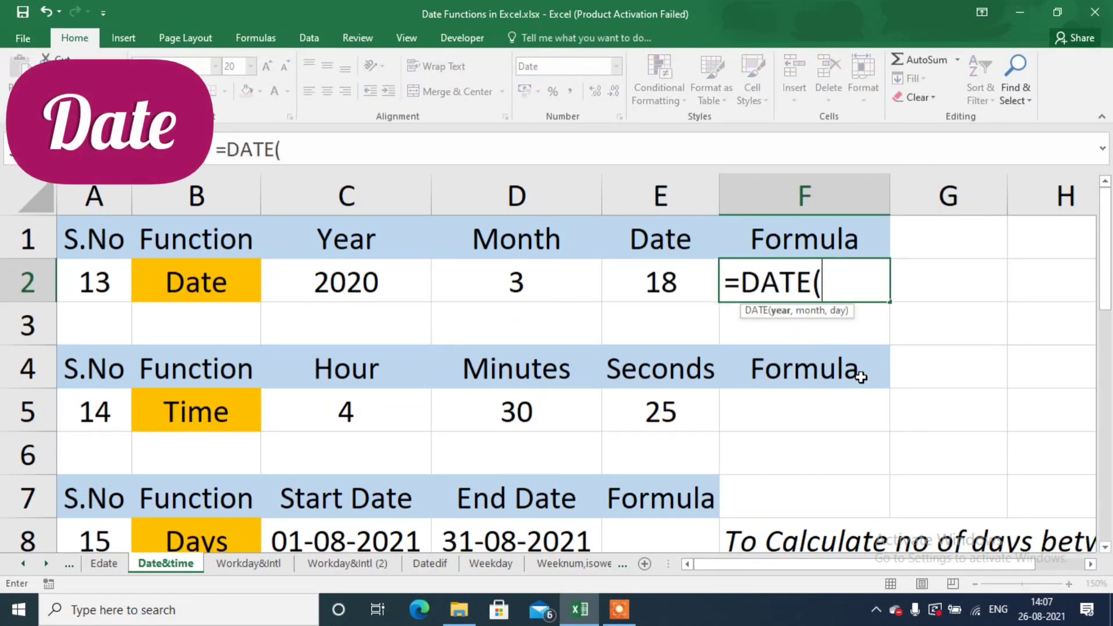
pyautogui.click(385, 287)
pyautogui.write(',')
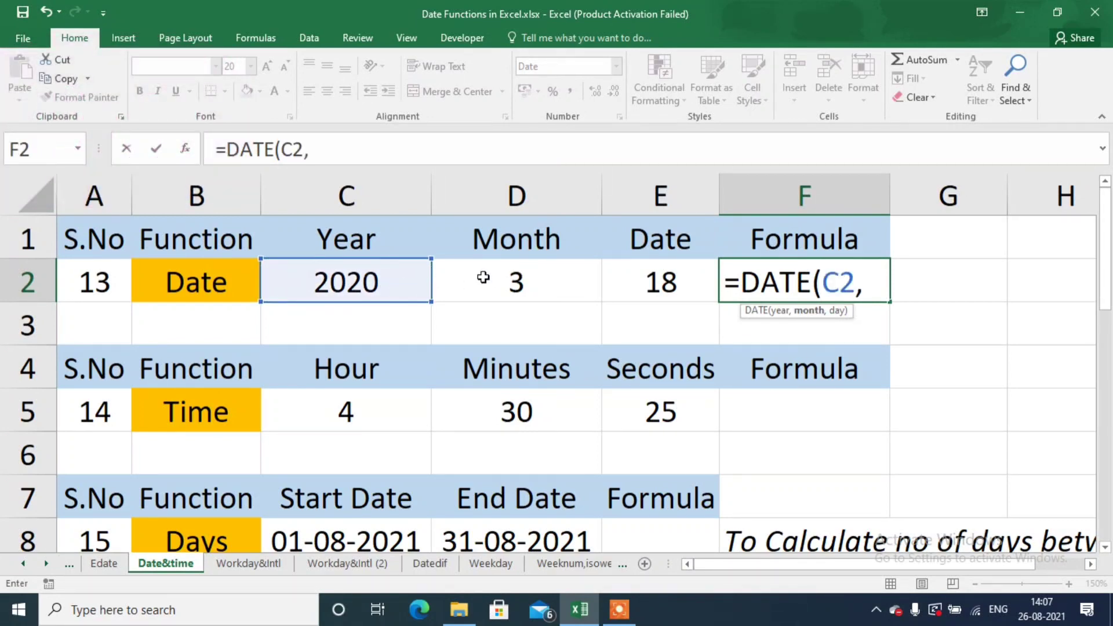
pyautogui.click(523, 280)
pyautogui.write(',')
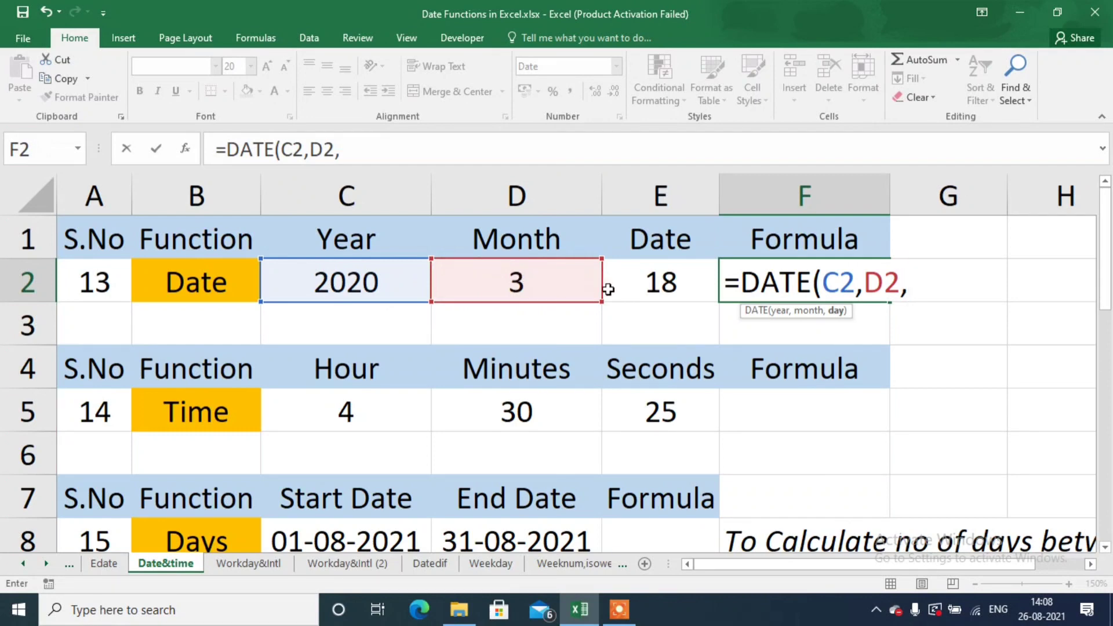
pyautogui.click(655, 288)
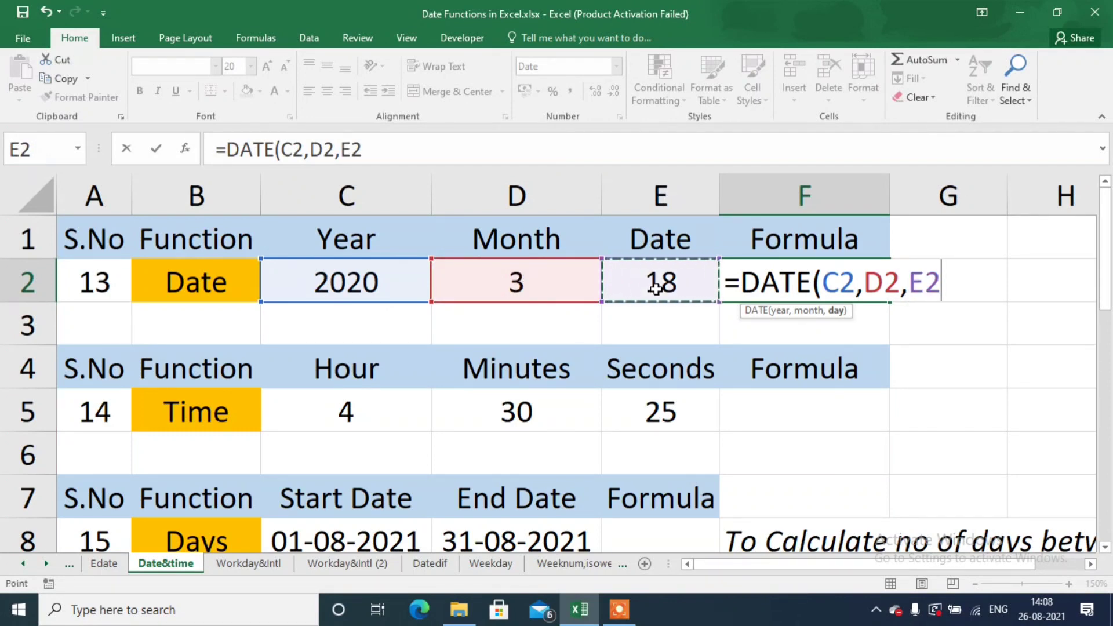
pyautogui.write(')')
pyautogui.press('Return')
pyautogui.press('Up')
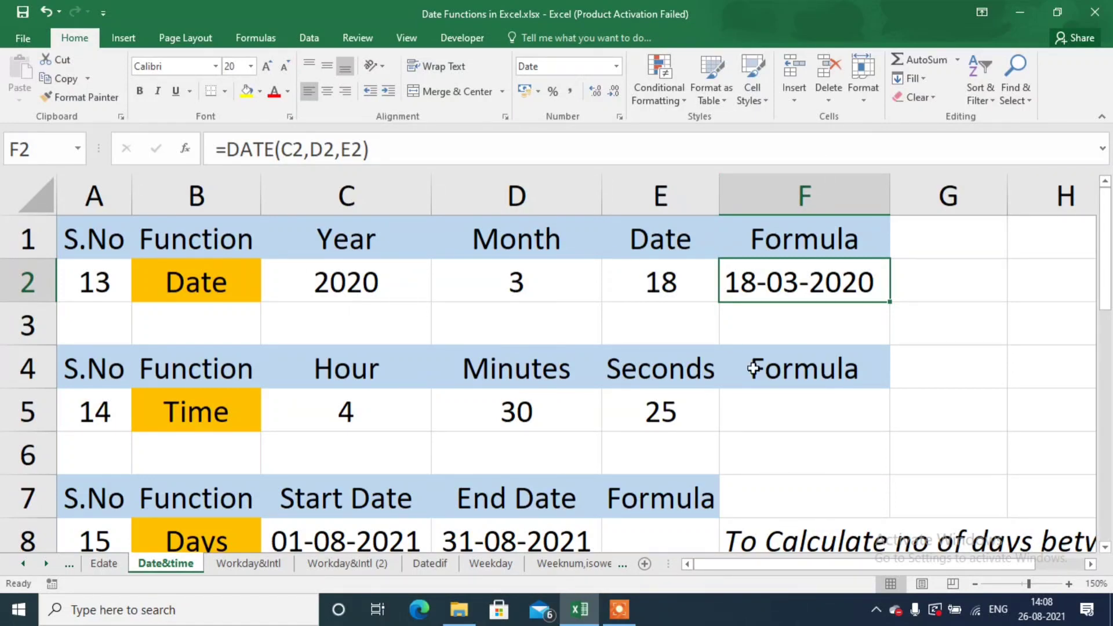
# - Enter the formula =TIME(C5,D5,E5) in cell F5 to combine the hour, minutes and seconds
pyautogui.click(760, 429)
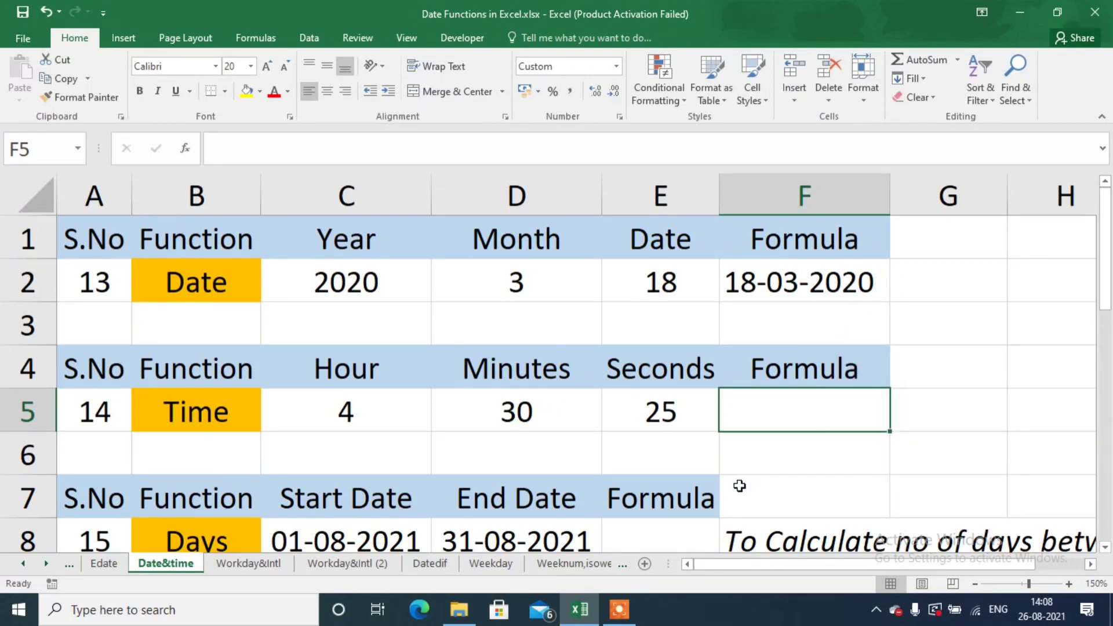
pyautogui.write('=time')
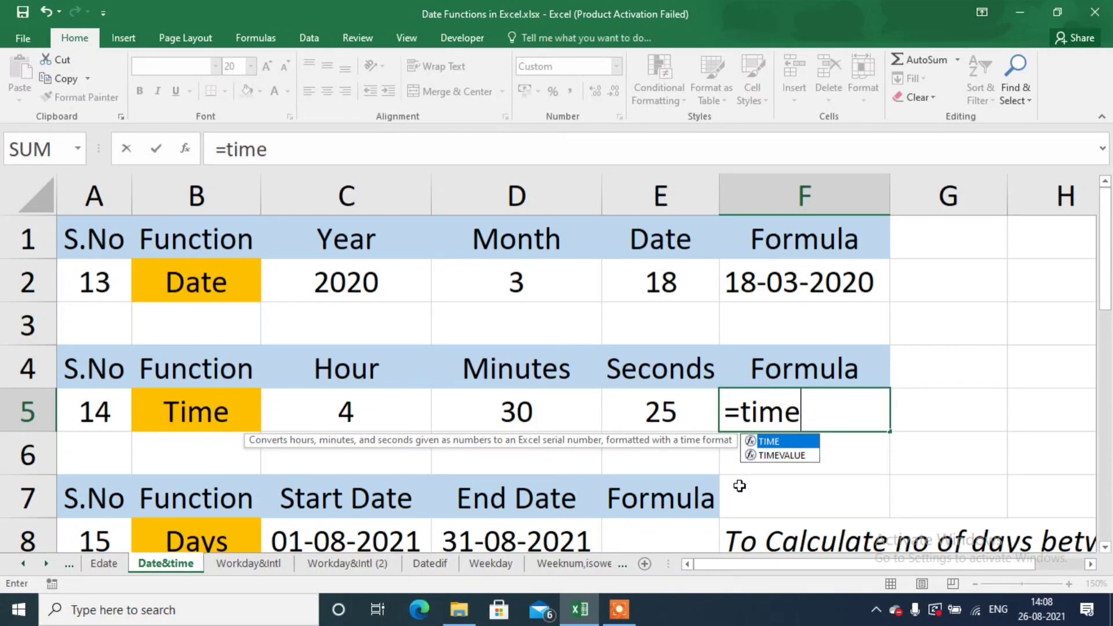
pyautogui.press('Tab')
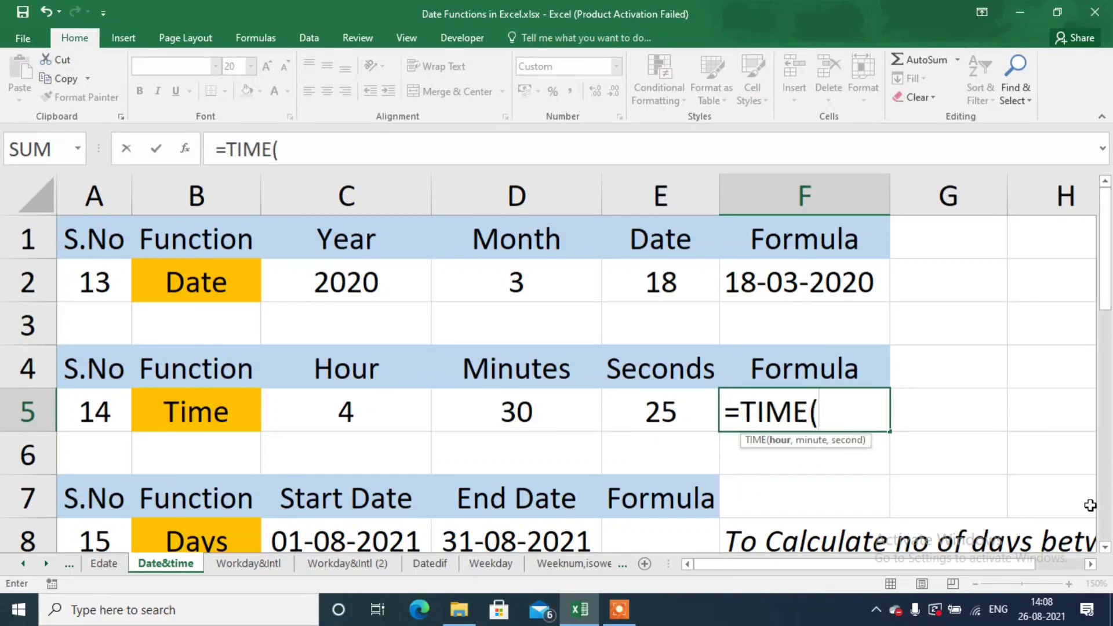
pyautogui.click(373, 404)
pyautogui.write(',')
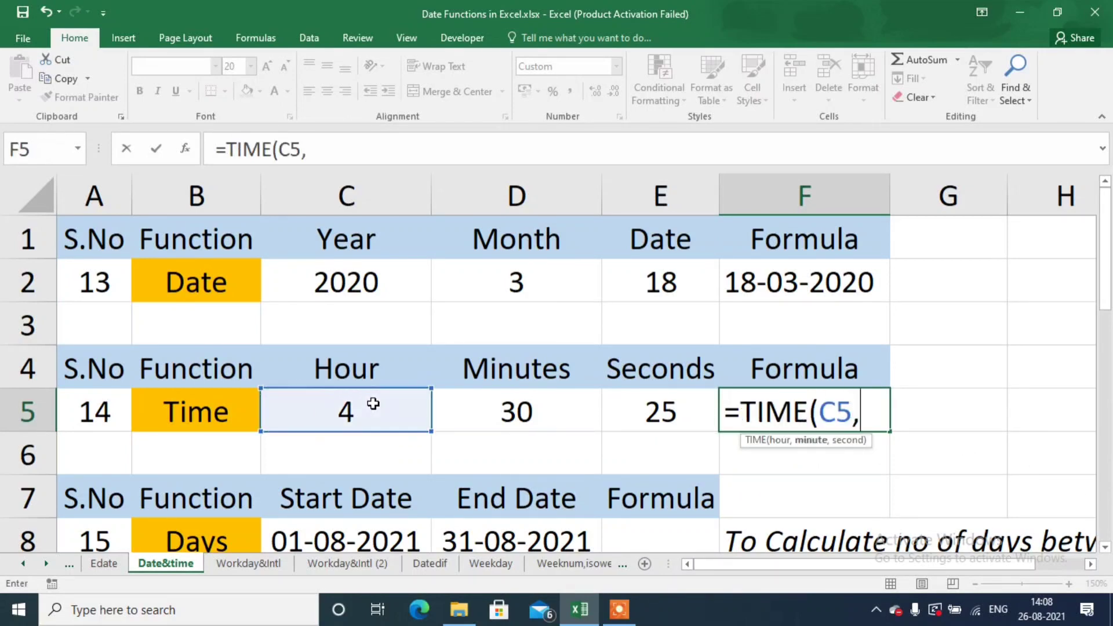
pyautogui.click(499, 413)
pyautogui.write(',')
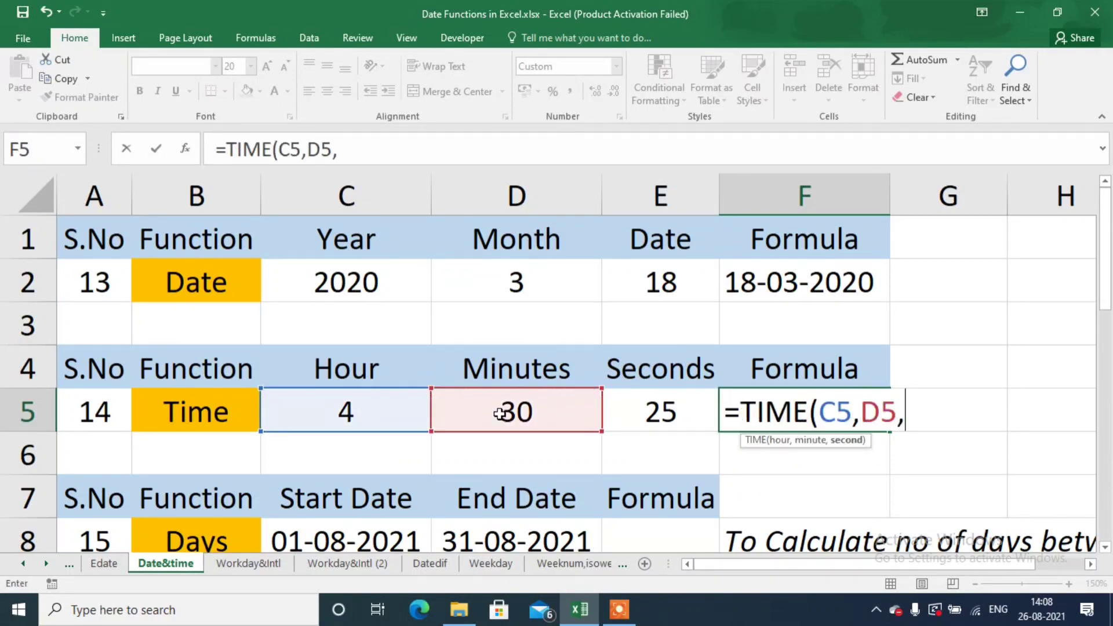
pyautogui.click(631, 413)
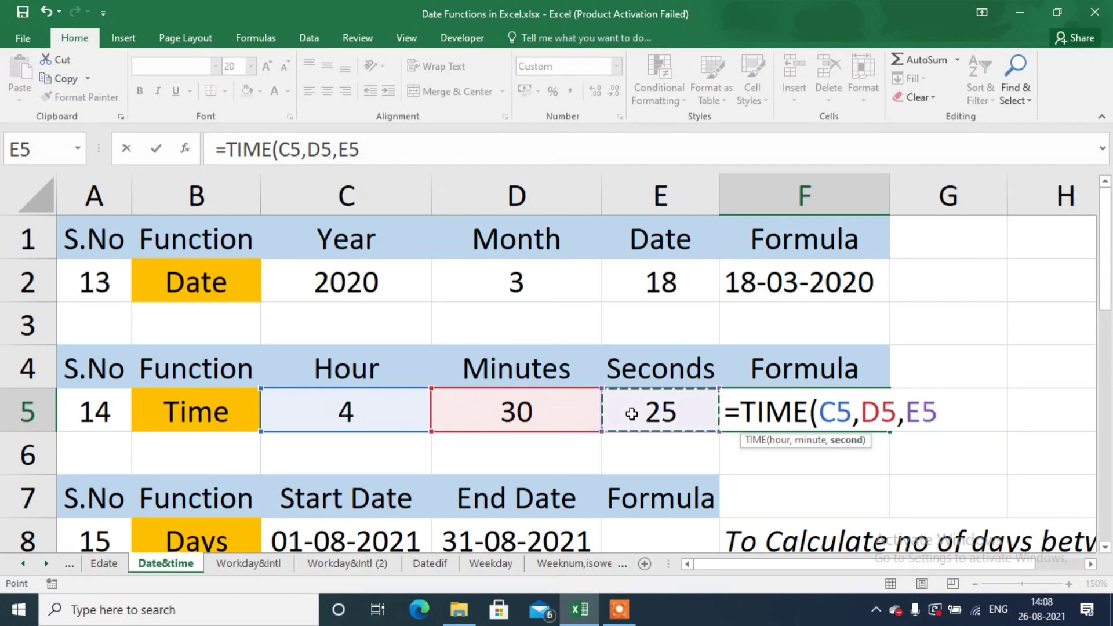
pyautogui.write(')')
pyautogui.press('Return')
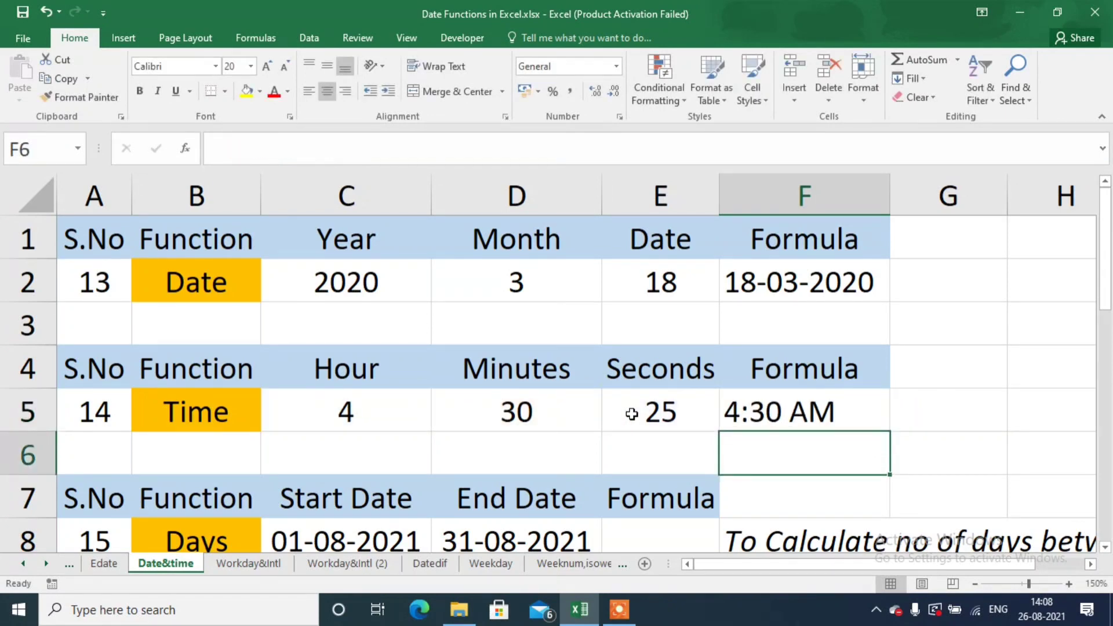
pyautogui.press('Up')
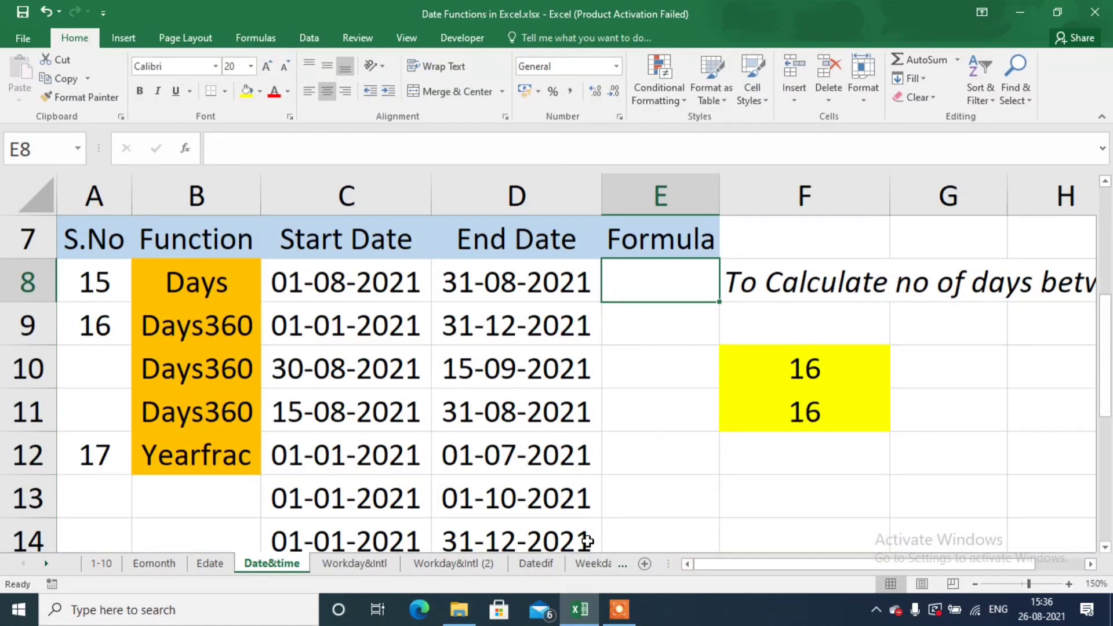
# - Enter the formula =DAYS(D8,C8) in cell E8 to calculate the number of days between the start and end dates
pyautogui.write('=dat')
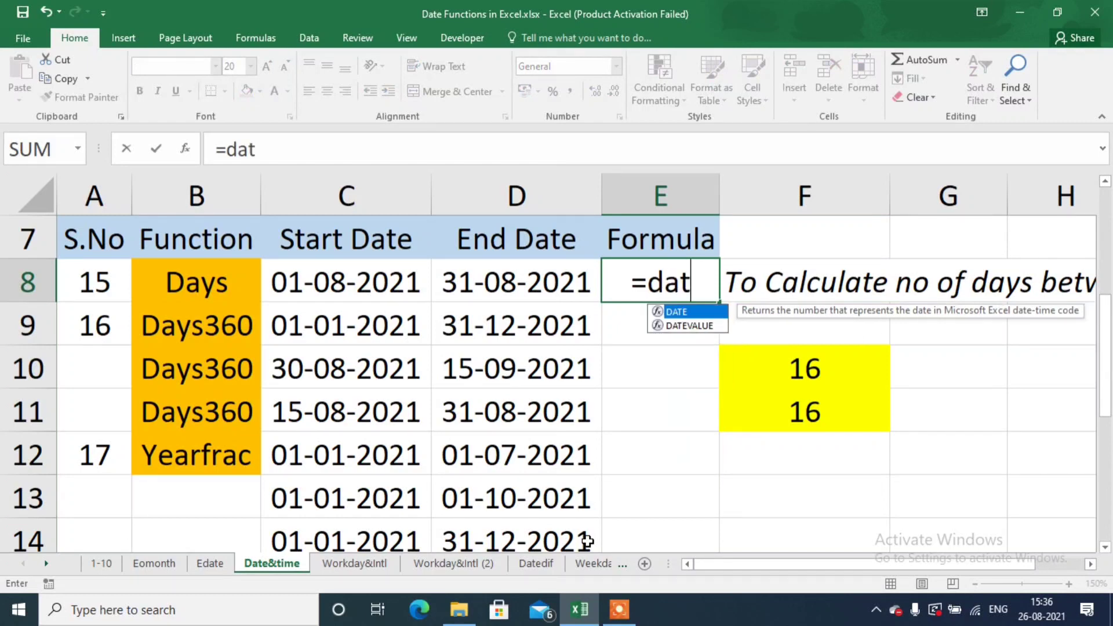
pyautogui.press('BackSpace')
pyautogui.write('y')
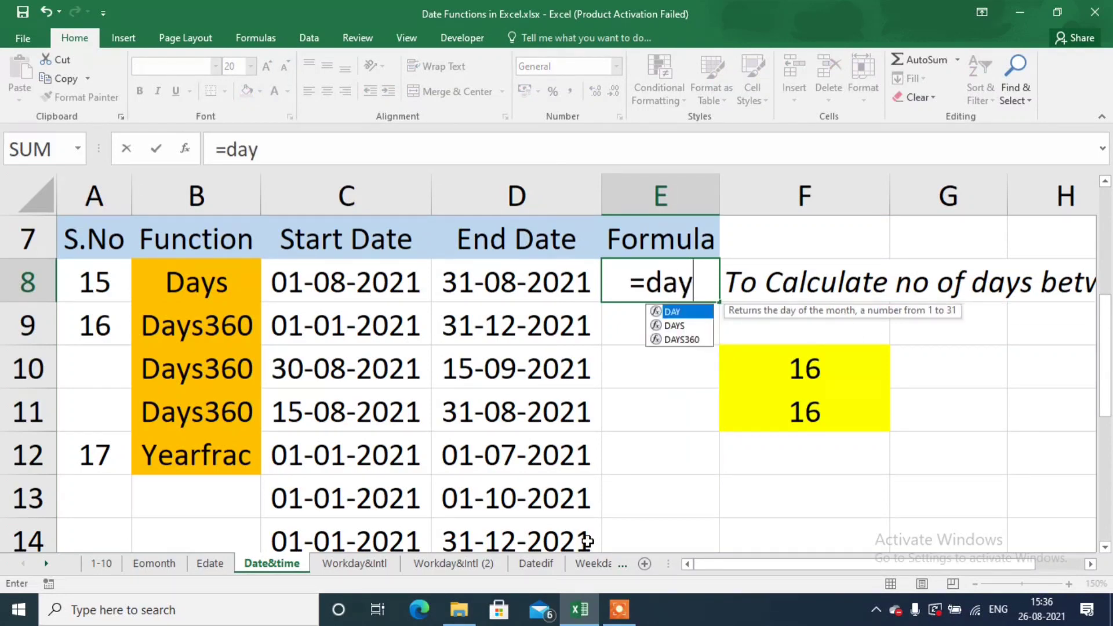
pyautogui.write('s')
pyautogui.press('Tab')
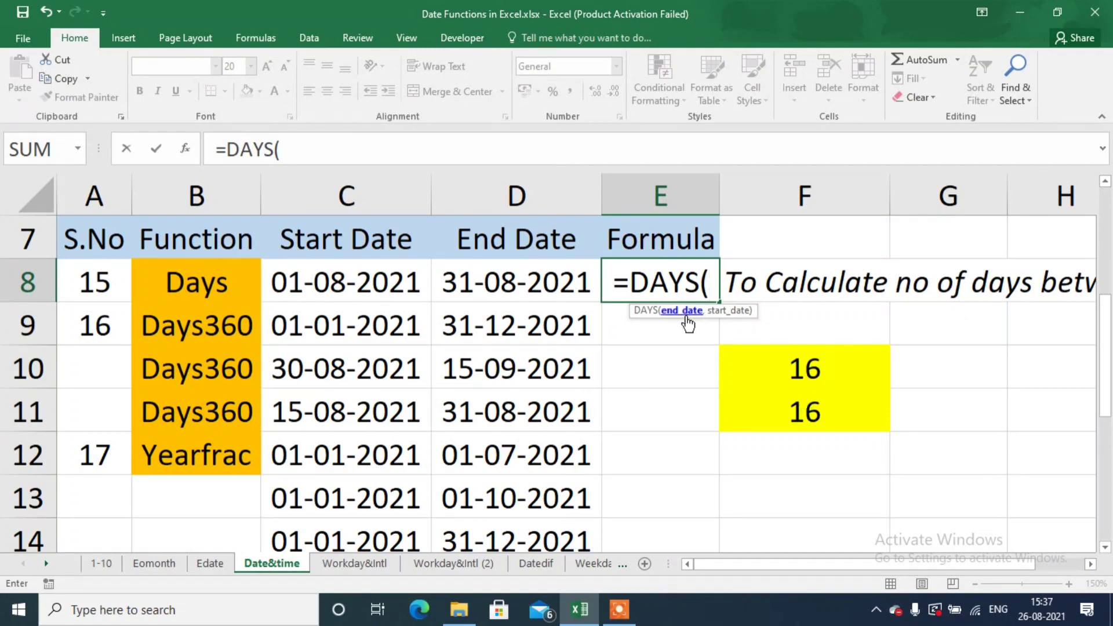
pyautogui.click(562, 280)
pyautogui.write(',')
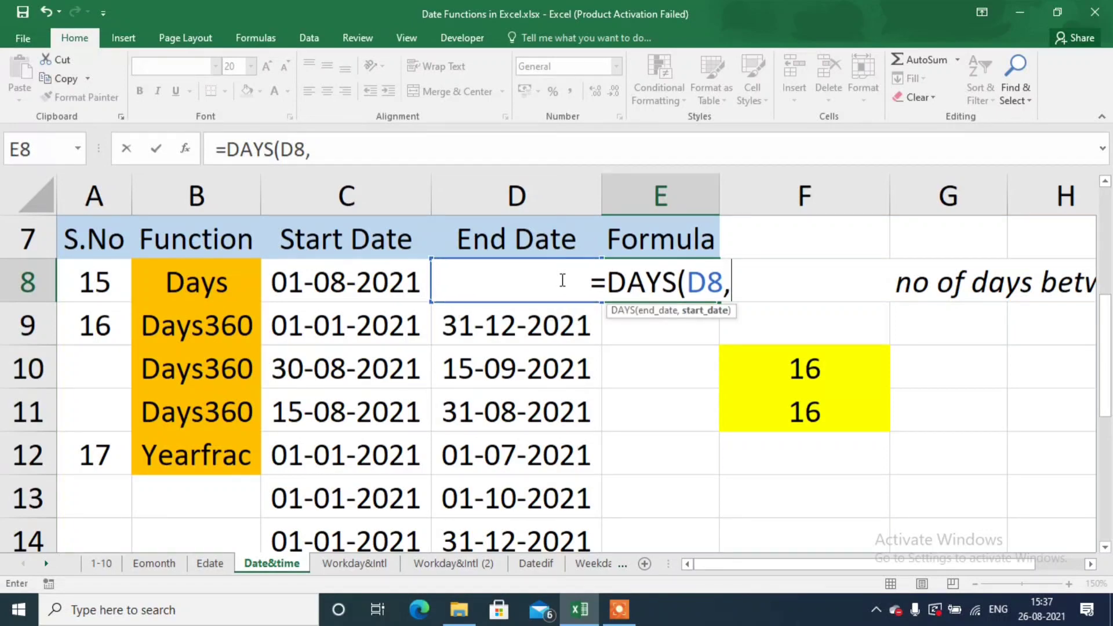
pyautogui.click(325, 283)
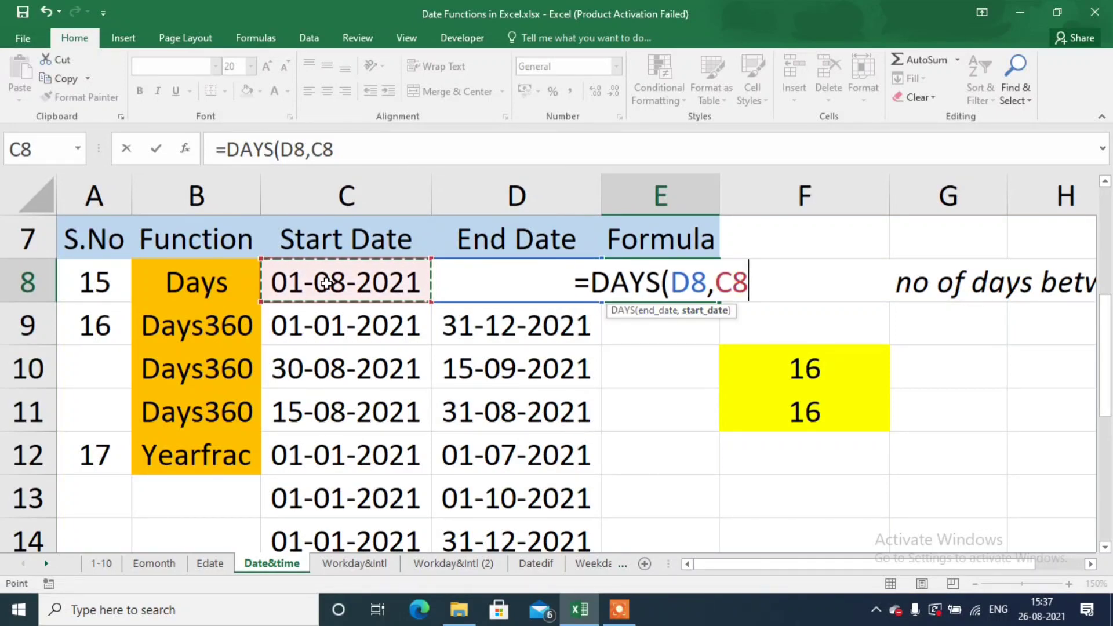
pyautogui.write(')')
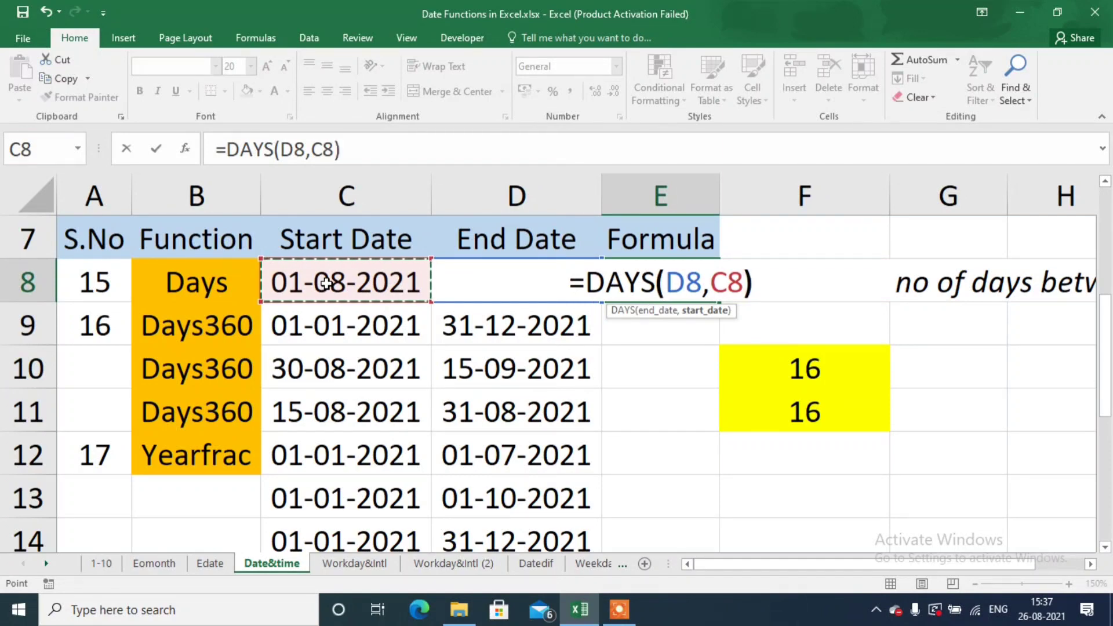
pyautogui.press('Return')
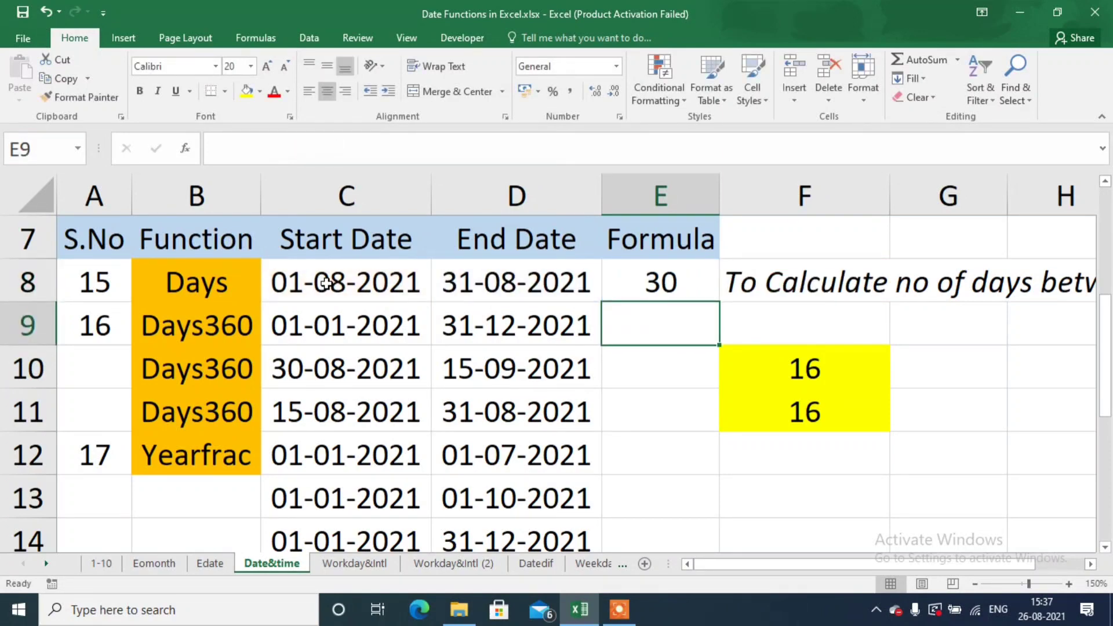
pyautogui.press('Up')
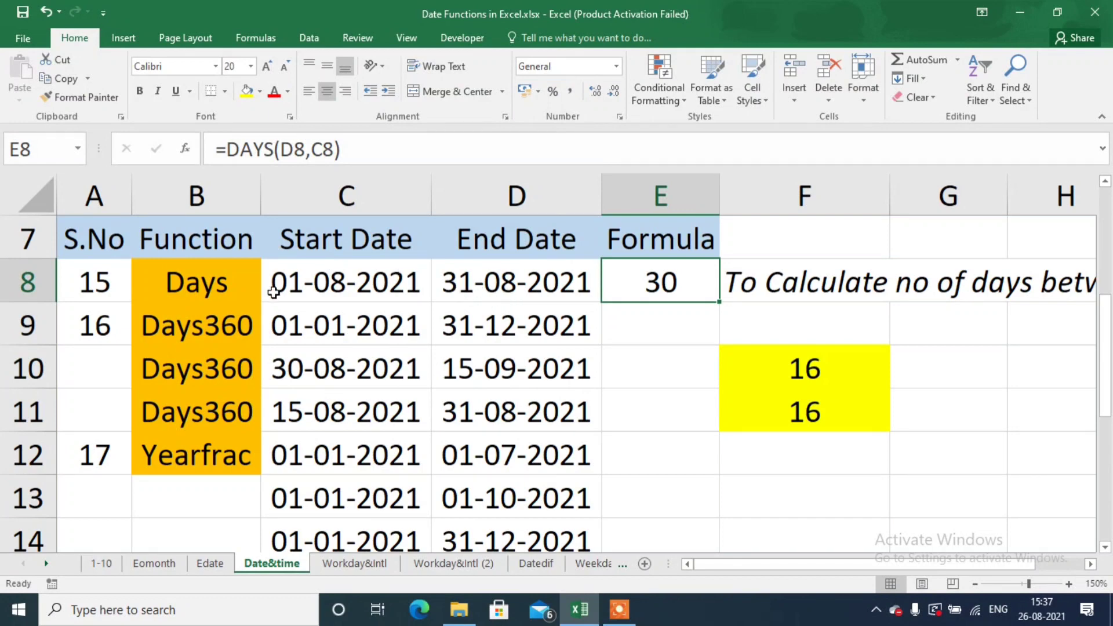
# - Enter =12*30 in cell E9 to illustrate the 360-day year, and clear the cell again
pyautogui.click(619, 326)
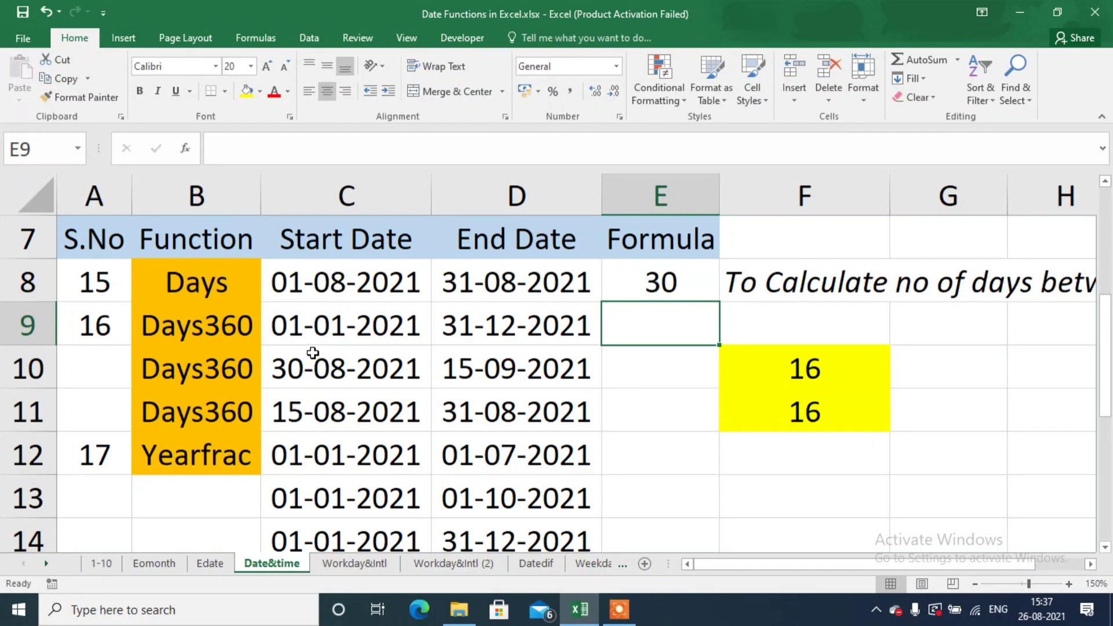
pyautogui.write('=')
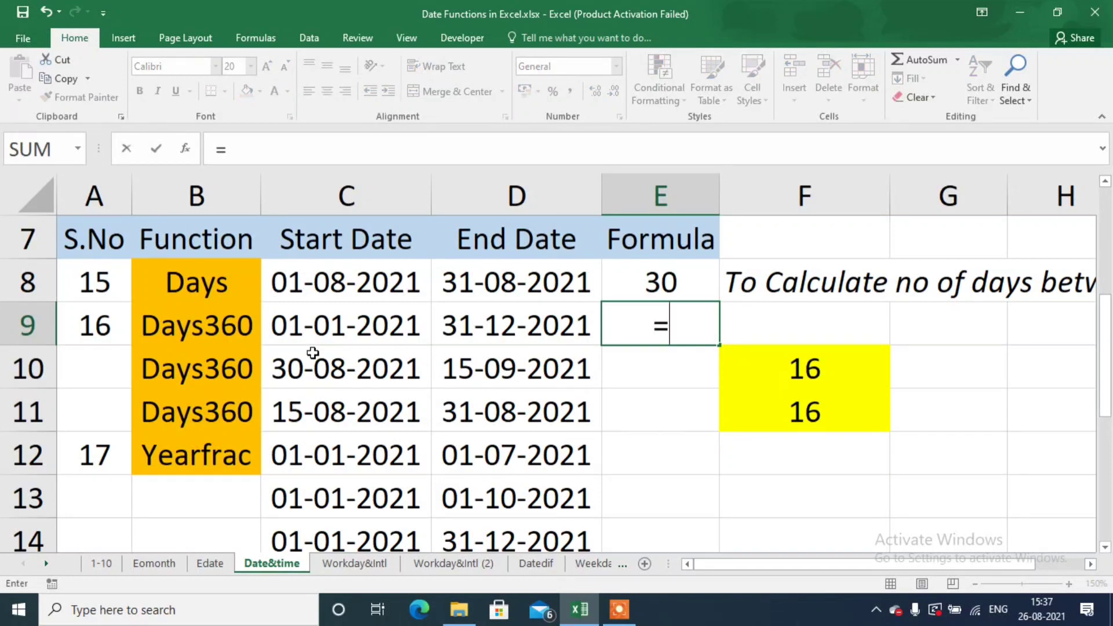
pyautogui.write('12')
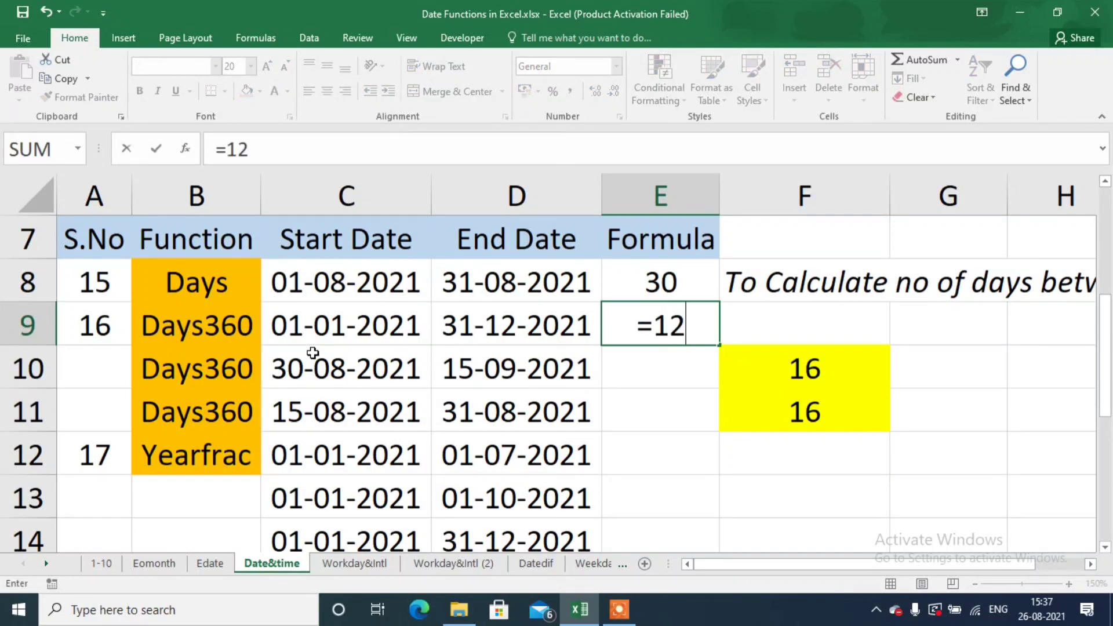
pyautogui.write('*30')
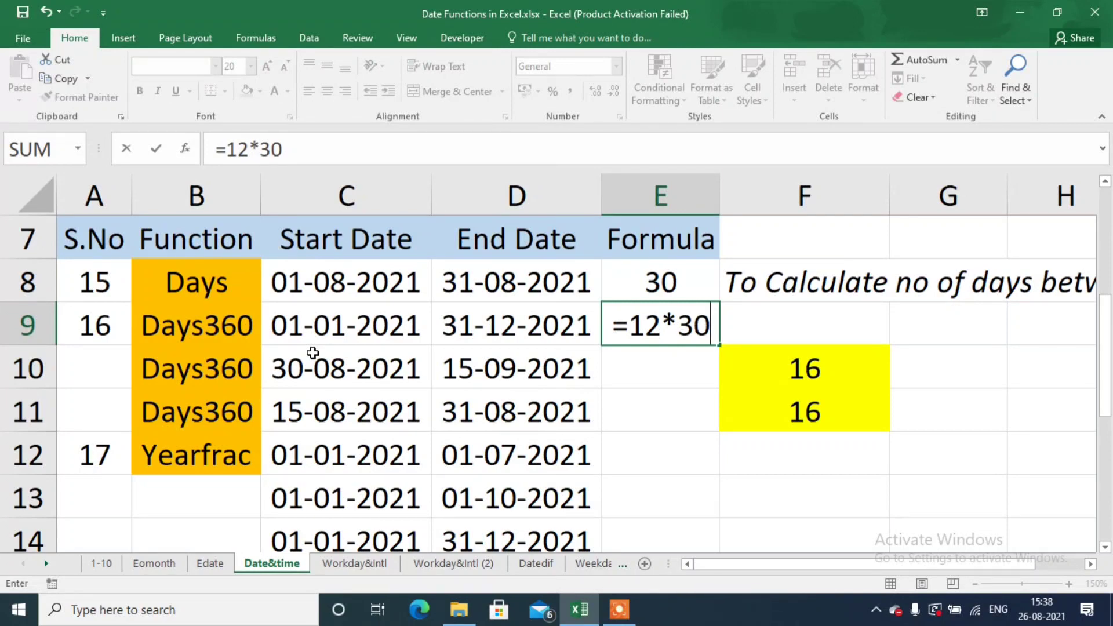
pyautogui.press('Return')
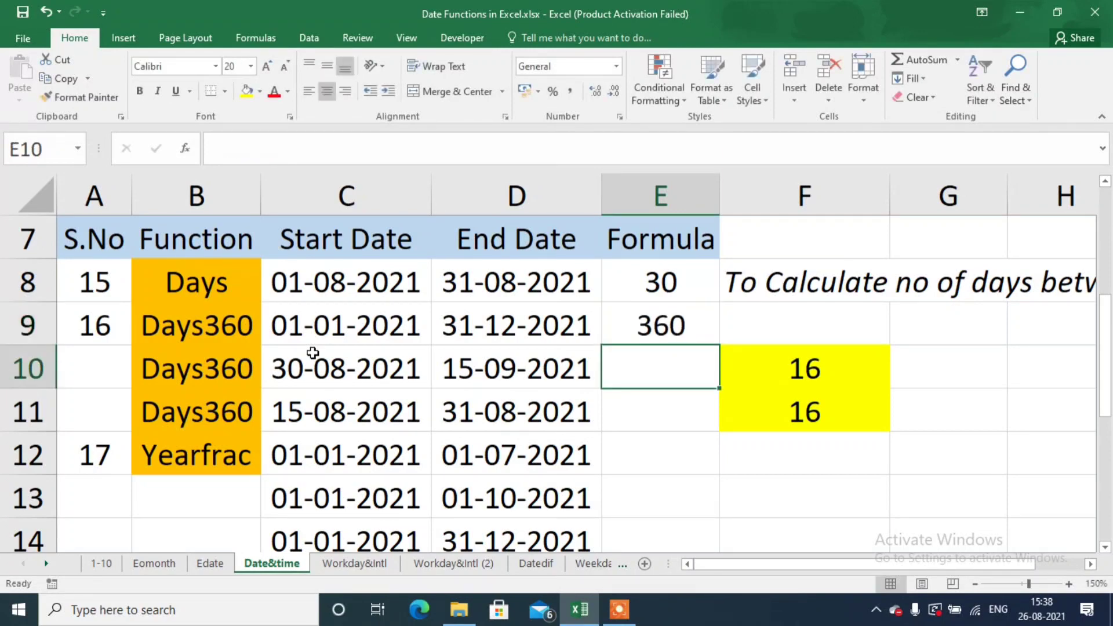
pyautogui.press('Up')
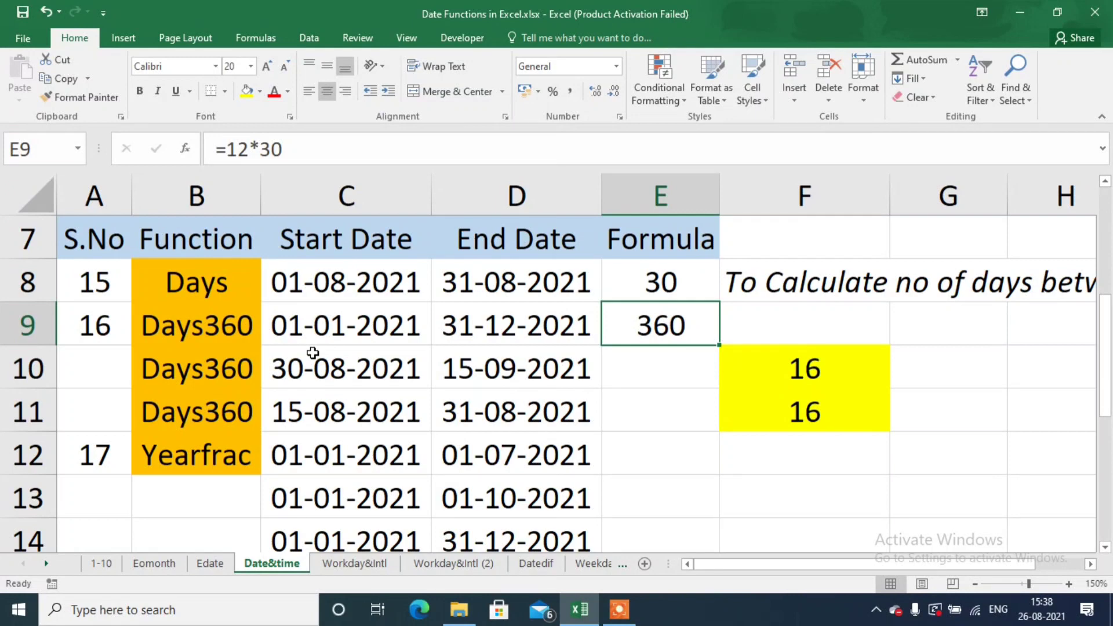
pyautogui.press('Delete')
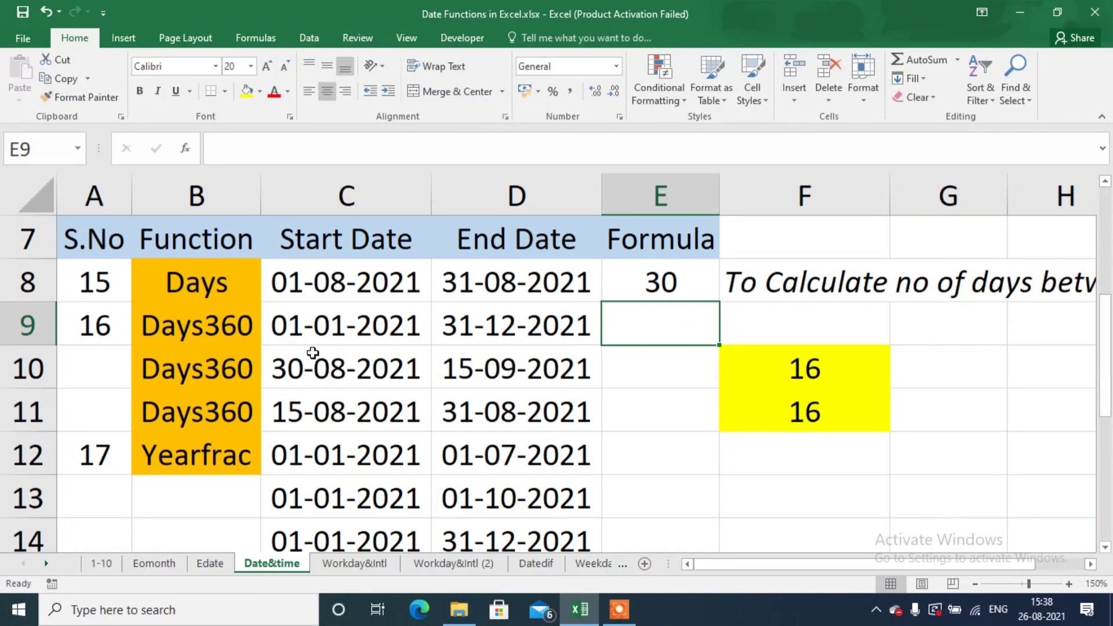
# - Enter the formula =DAYS360(C9,D9) in cell E9 to count the days between the start and end dates on a 360-day year
pyautogui.click(317, 322)
pyautogui.click(489, 344)
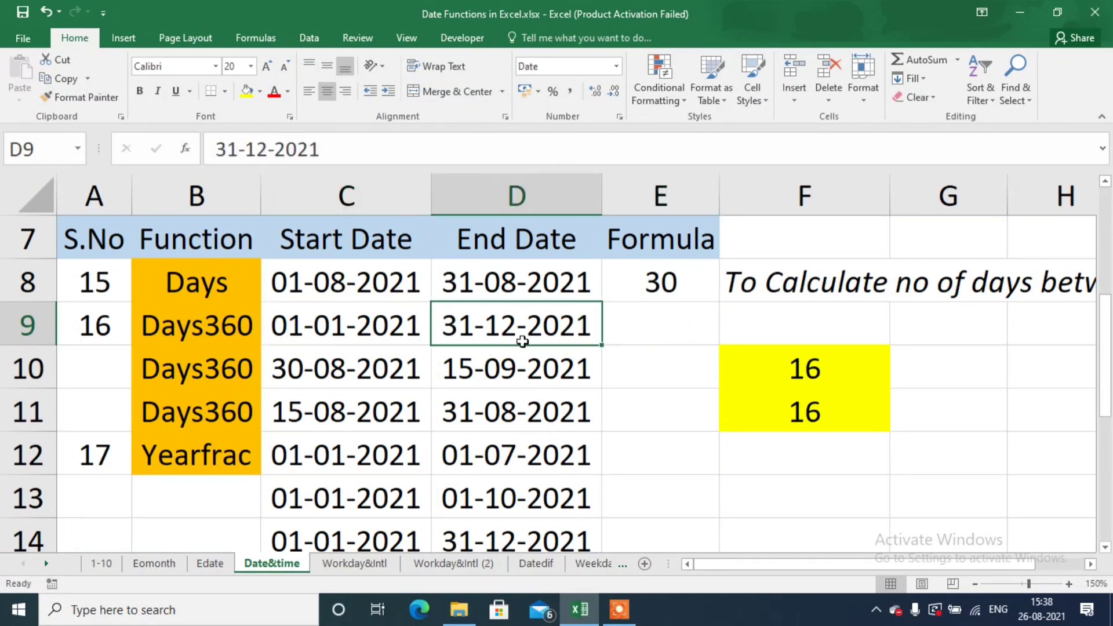
pyautogui.click(658, 335)
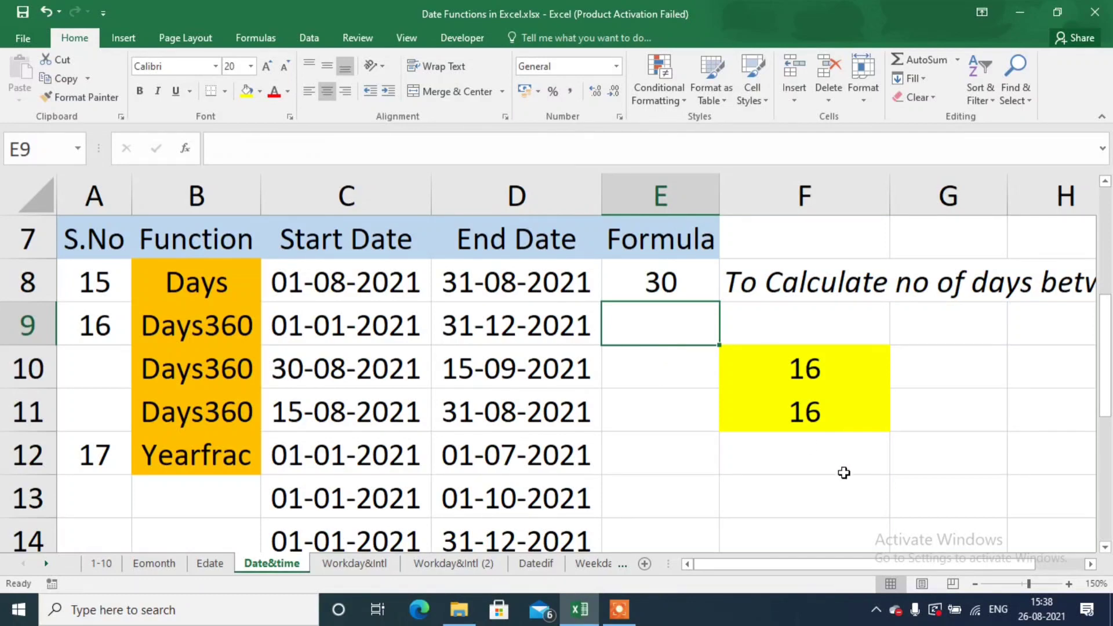
pyautogui.write('=')
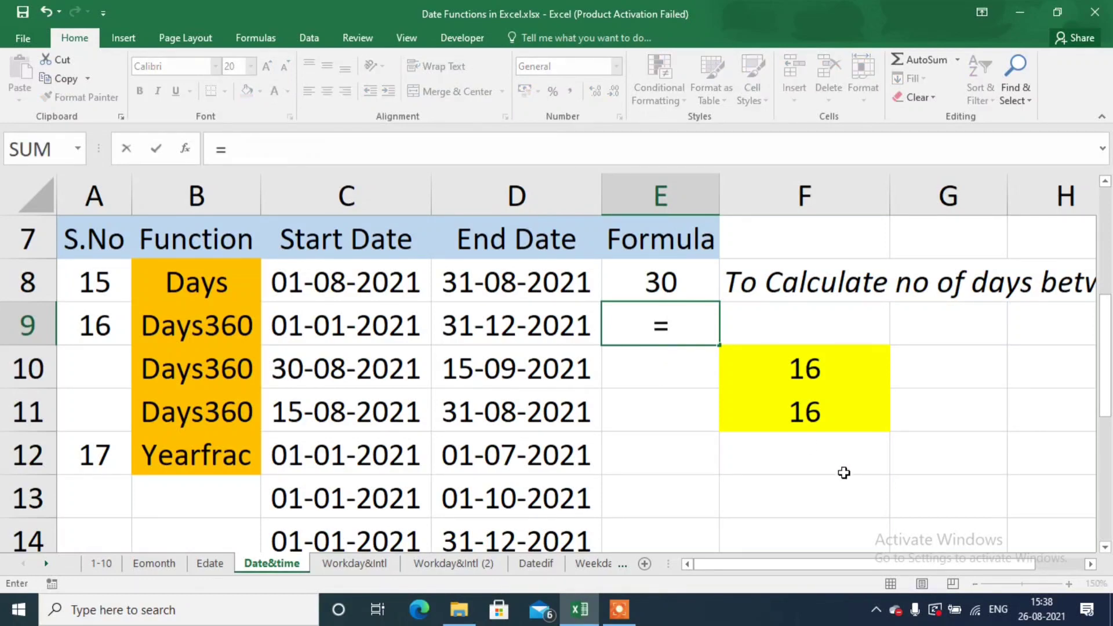
pyautogui.write('day')
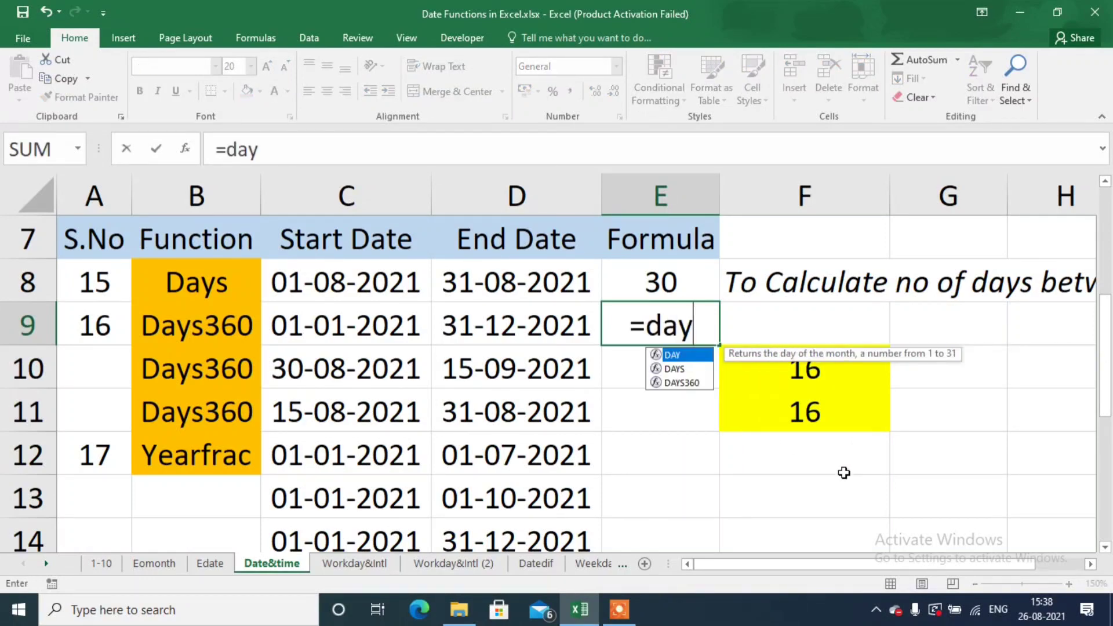
pyautogui.press('Down')
pyautogui.press('Down')
pyautogui.press('Tab')
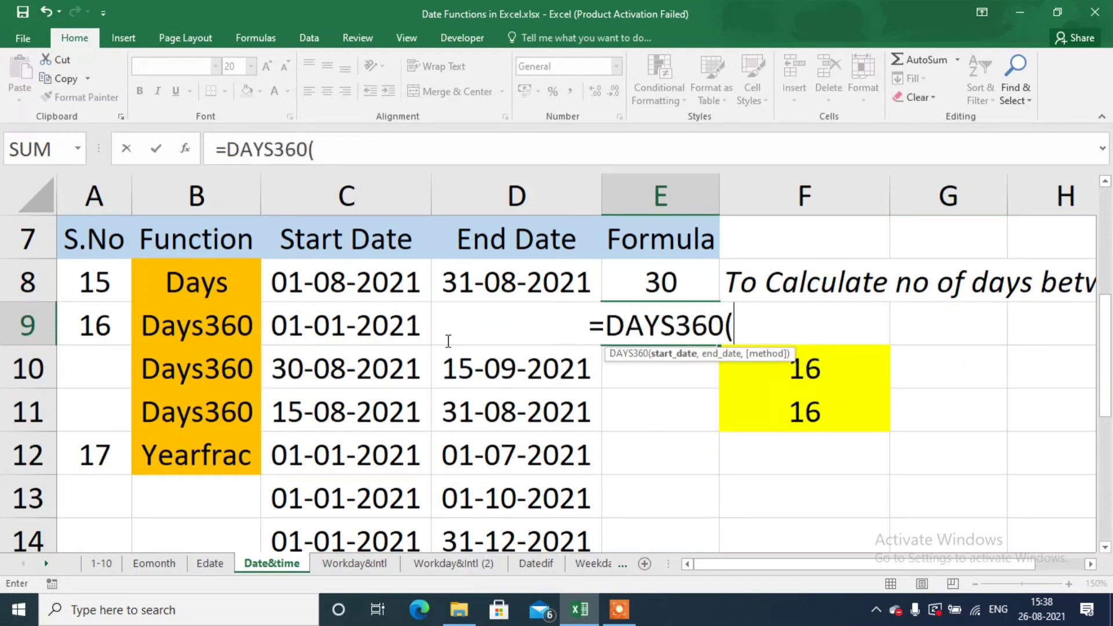
pyautogui.click(397, 315)
pyautogui.write(',')
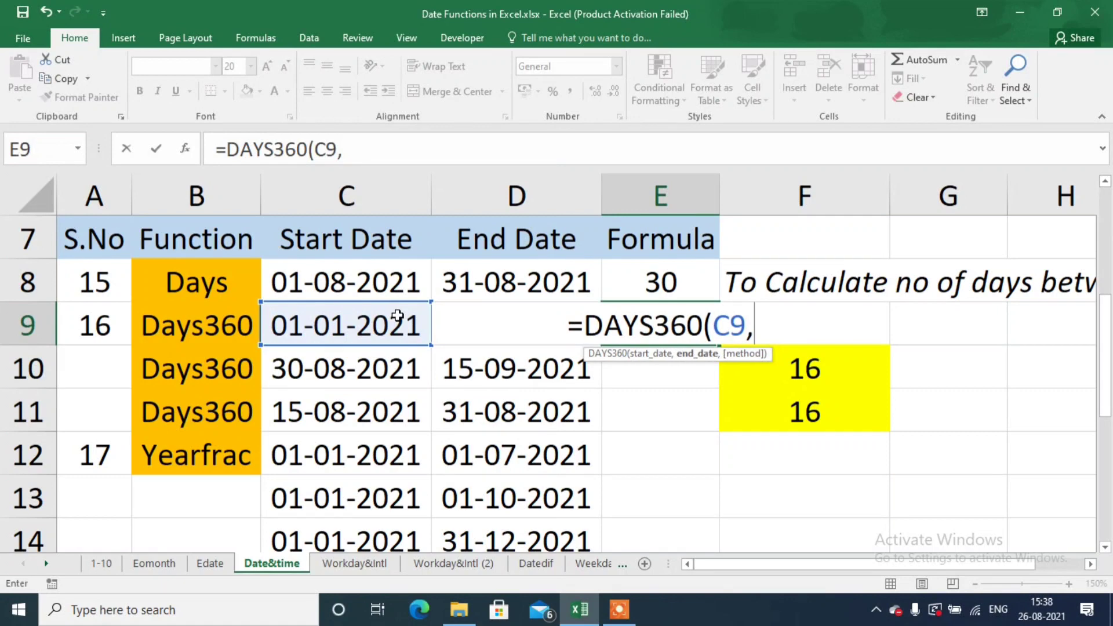
pyautogui.press('Left')
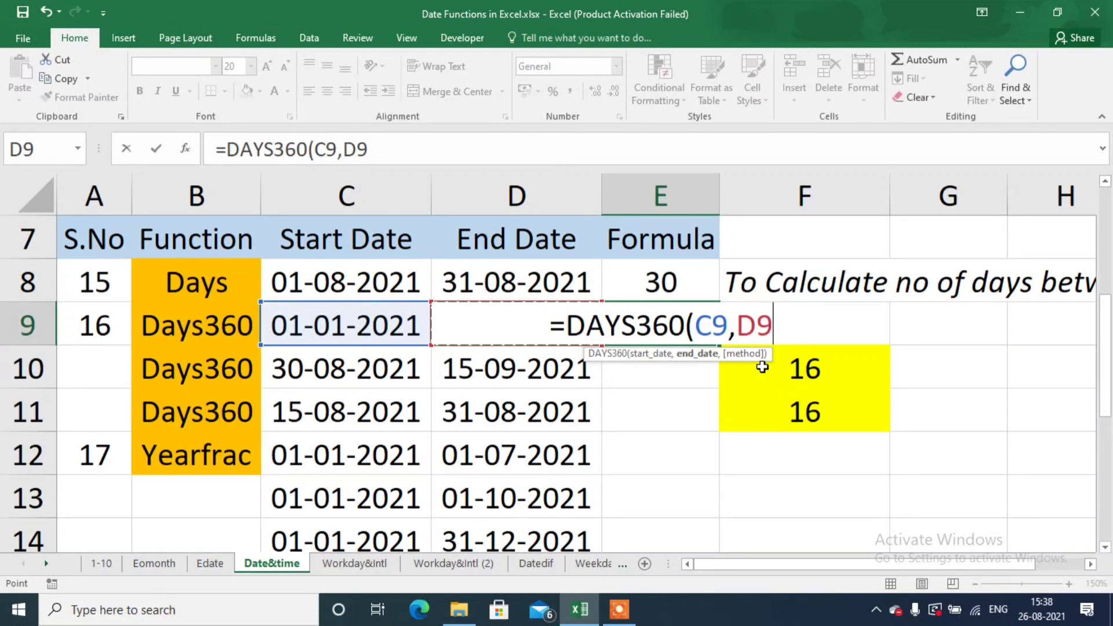
pyautogui.write(')')
pyautogui.press('Return')
pyautogui.press('Up')
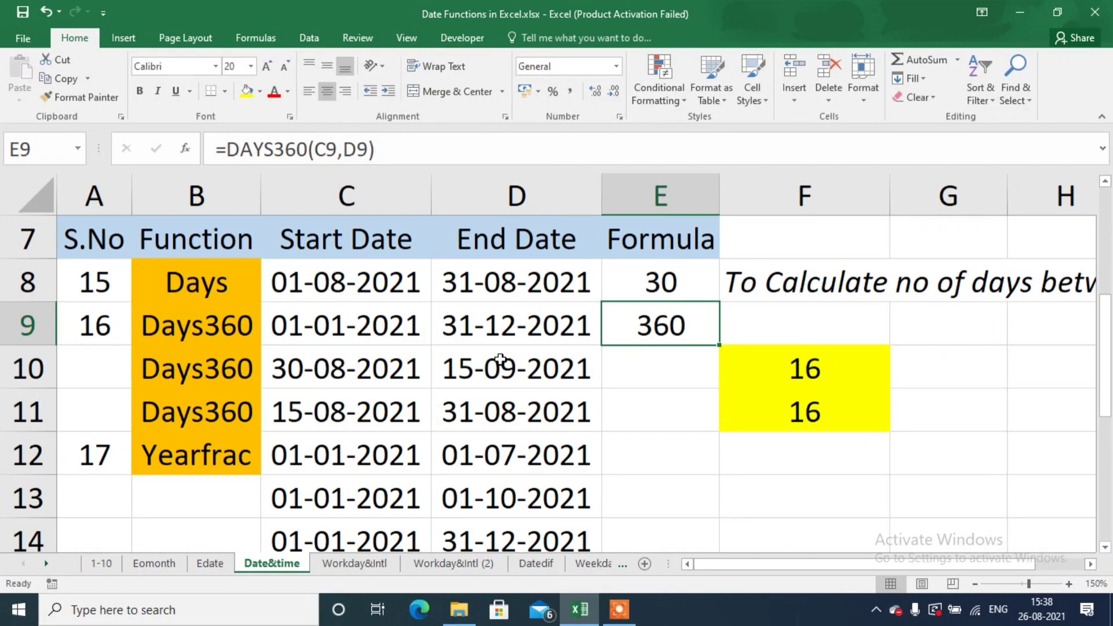
# - Fill the DAYS360 formula down into cell E10 and compare it with the DAYS formula in cell F10
pyautogui.click(650, 370)
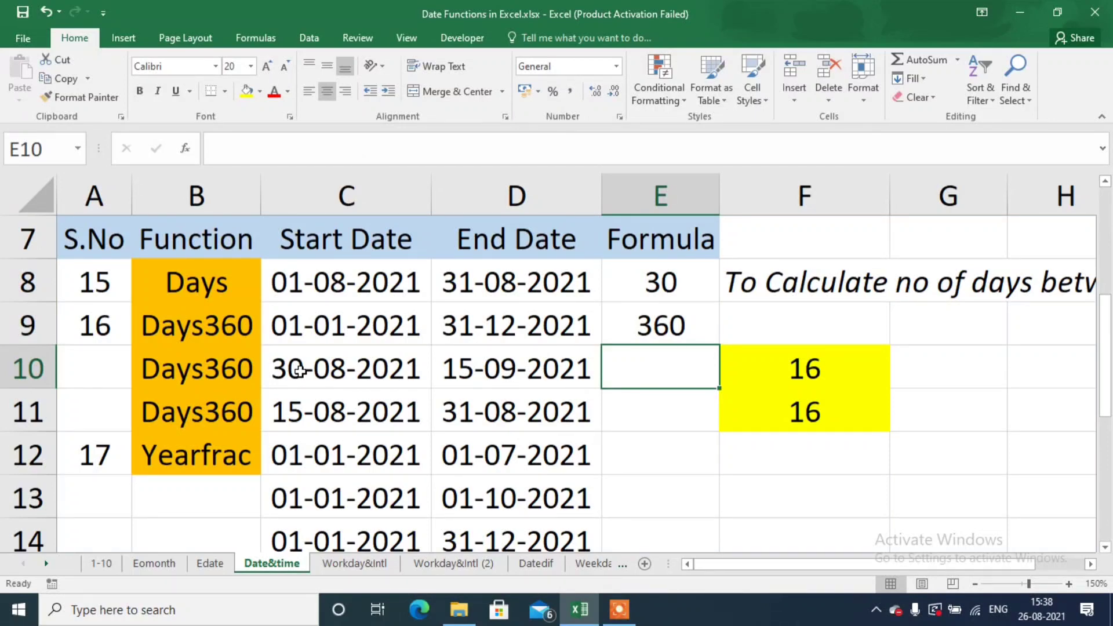
pyautogui.click(346, 372)
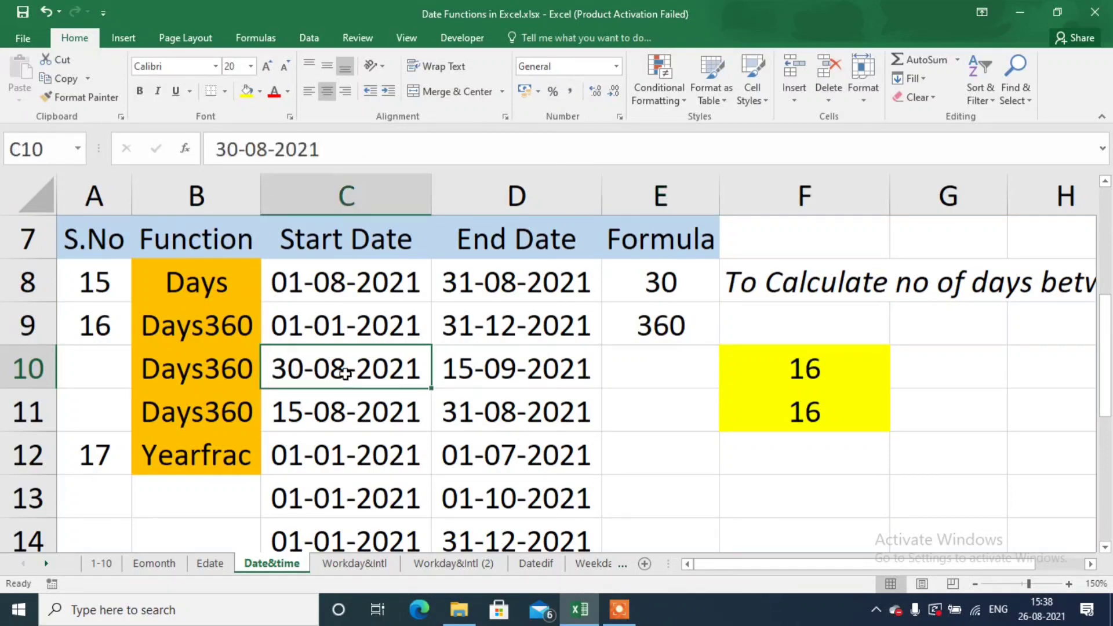
pyautogui.click(463, 380)
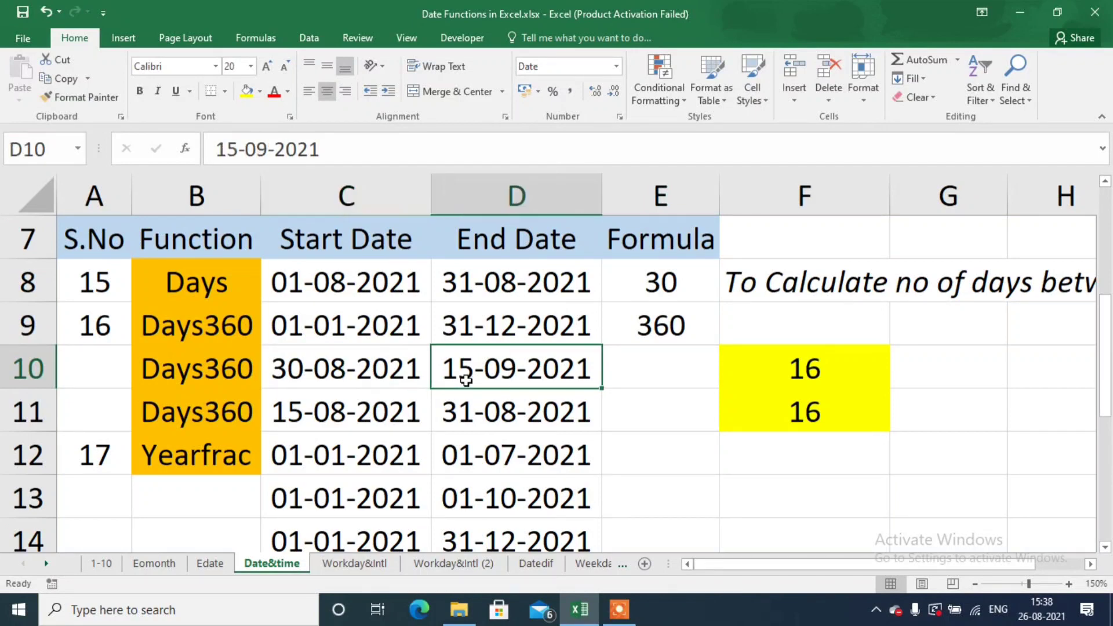
pyautogui.click(645, 380)
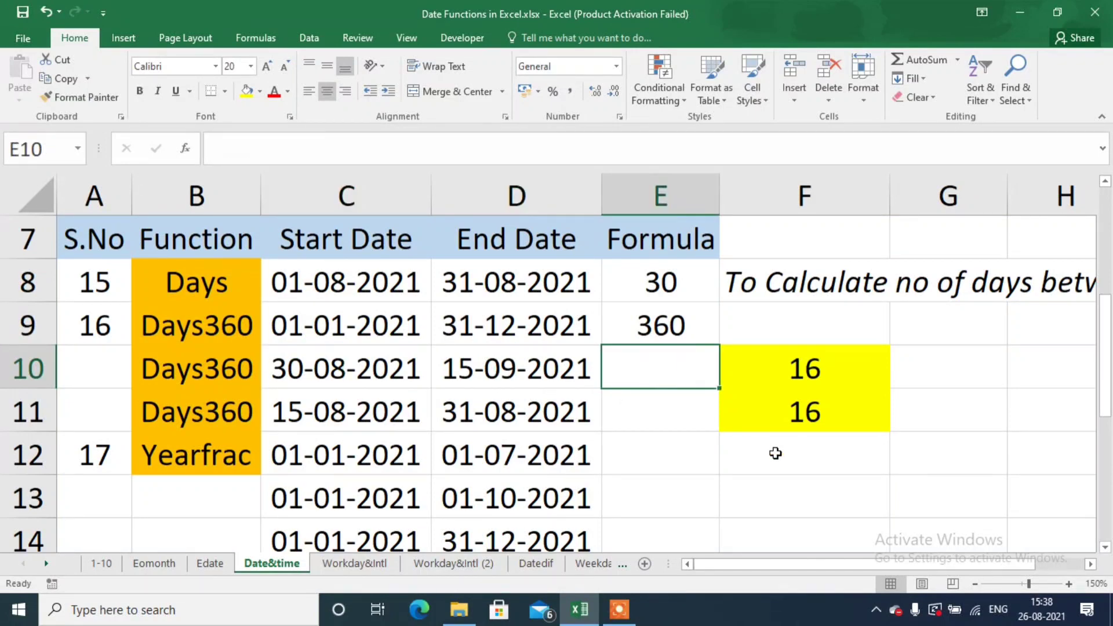
pyautogui.hotkey('ctrl', 'd')
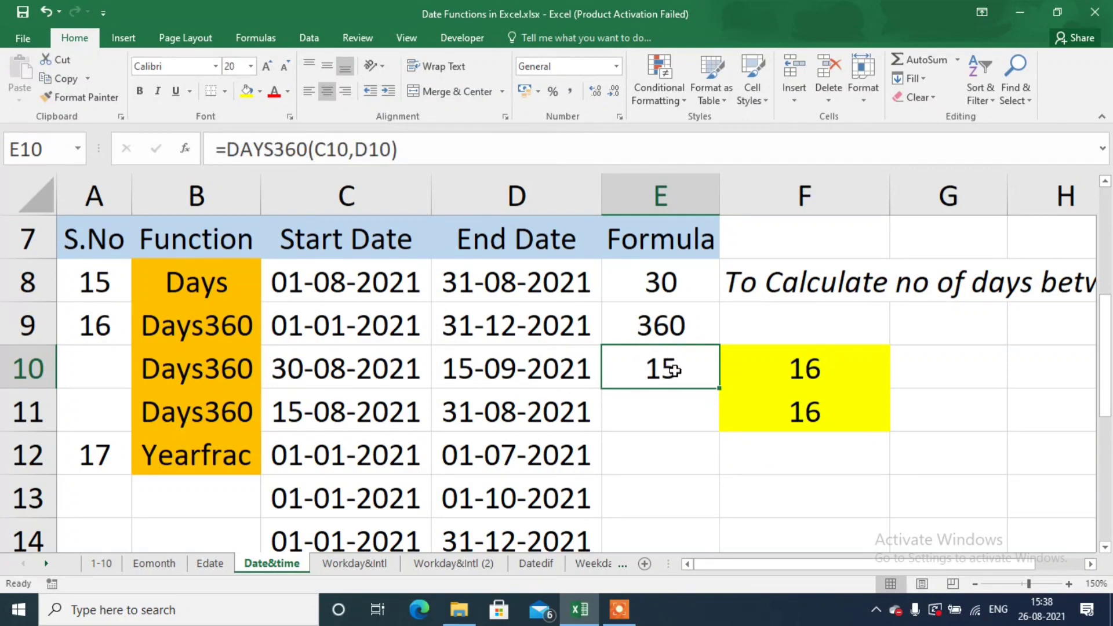
pyautogui.click(778, 364)
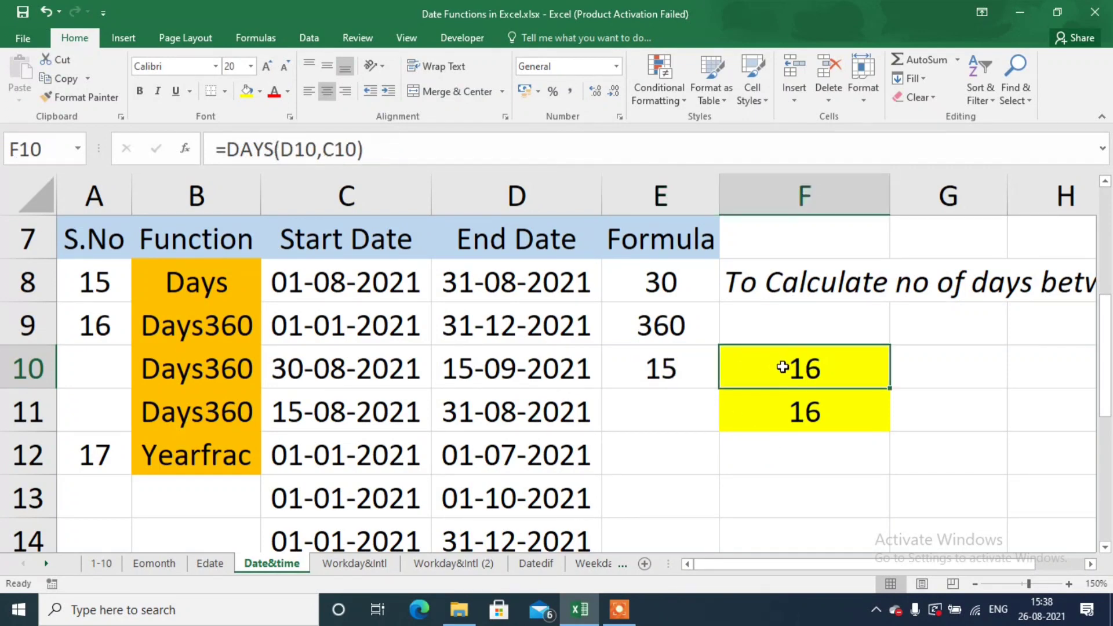
pyautogui.click(529, 154)
pyautogui.press('Escape')
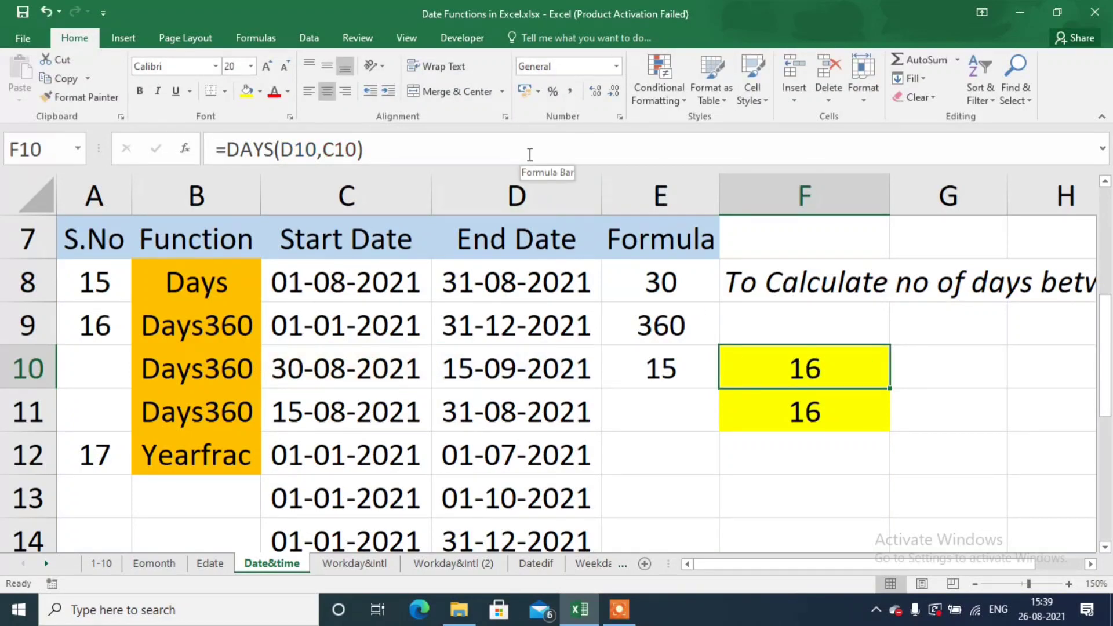
pyautogui.click(339, 376)
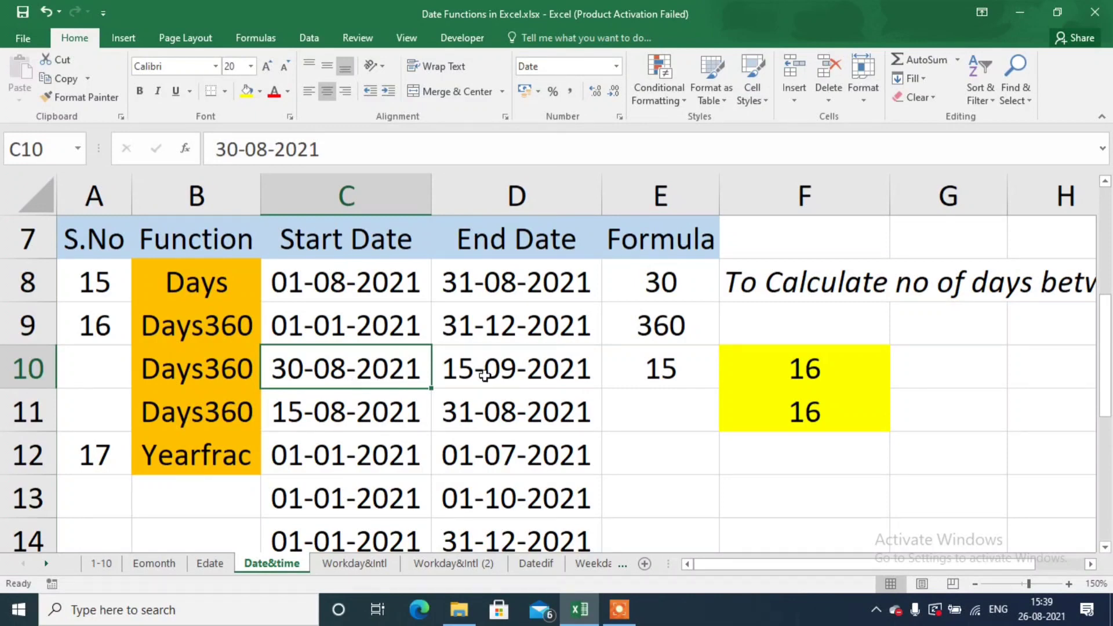
pyautogui.click(681, 359)
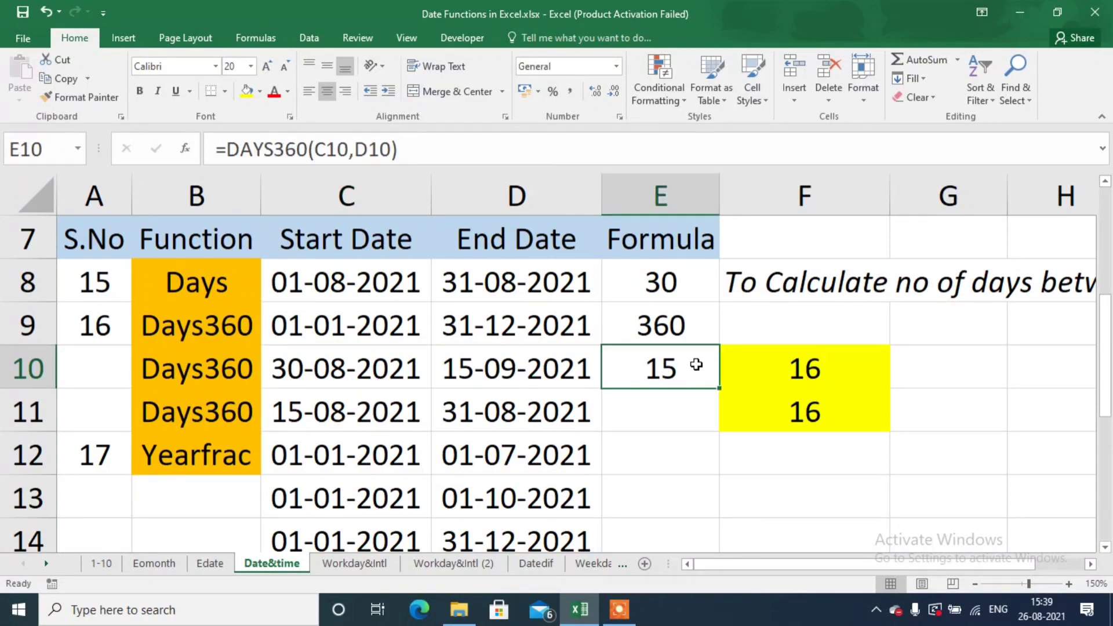
# - Fill the DAYS360 formula down into cell E11 and add TRUE as its method argument for the European method
pyautogui.click(638, 397)
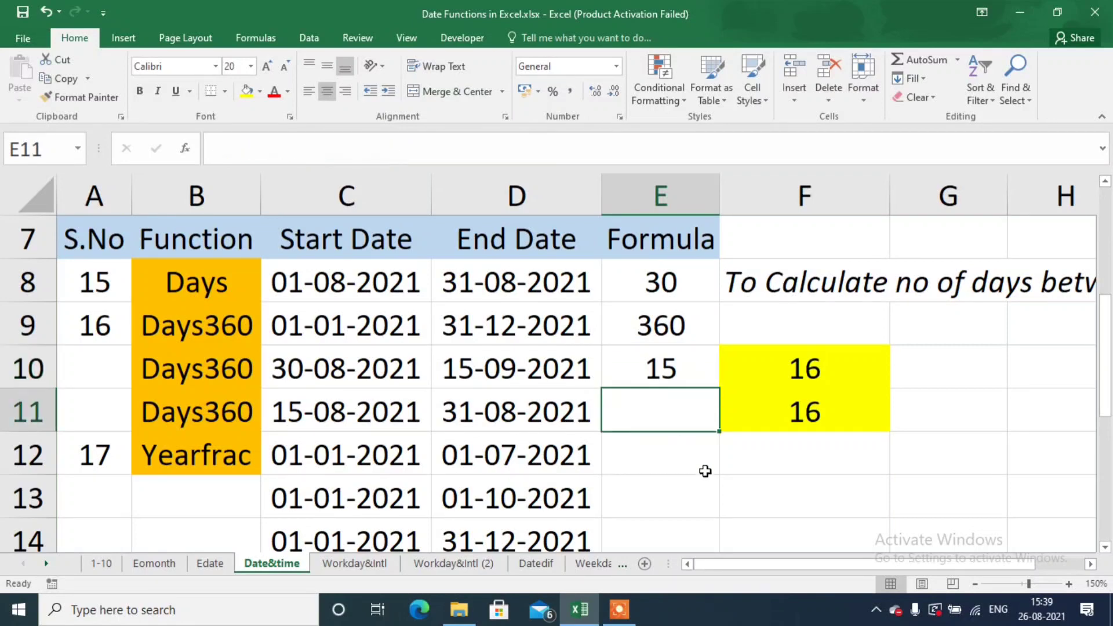
pyautogui.hotkey('ctrl', 'd')
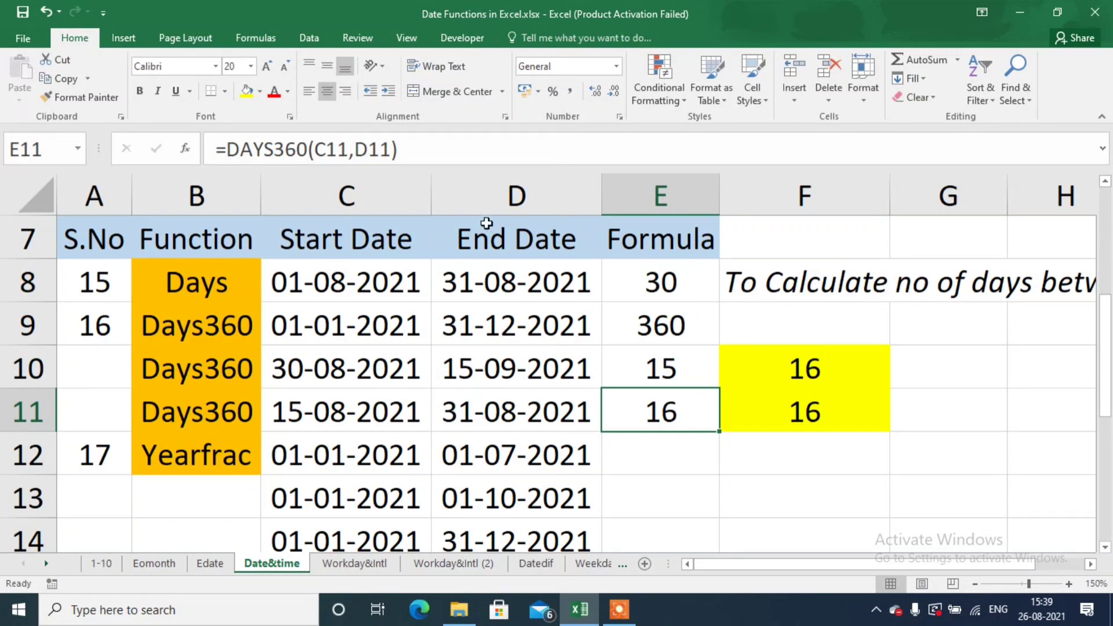
pyautogui.click(390, 150)
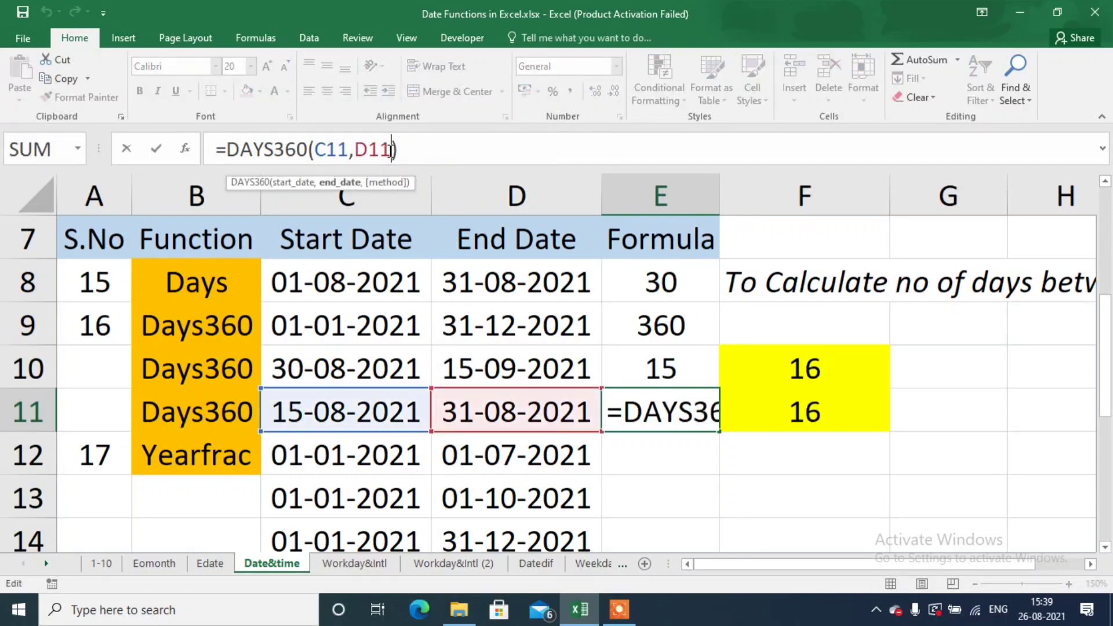
pyautogui.write(',')
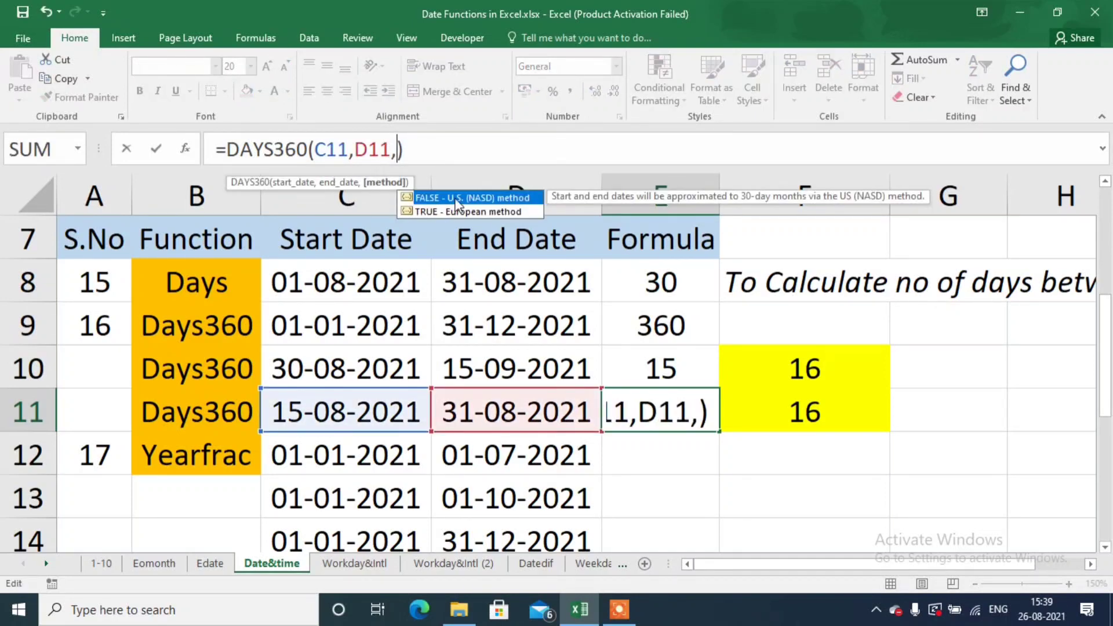
pyautogui.doubleClick(485, 212)
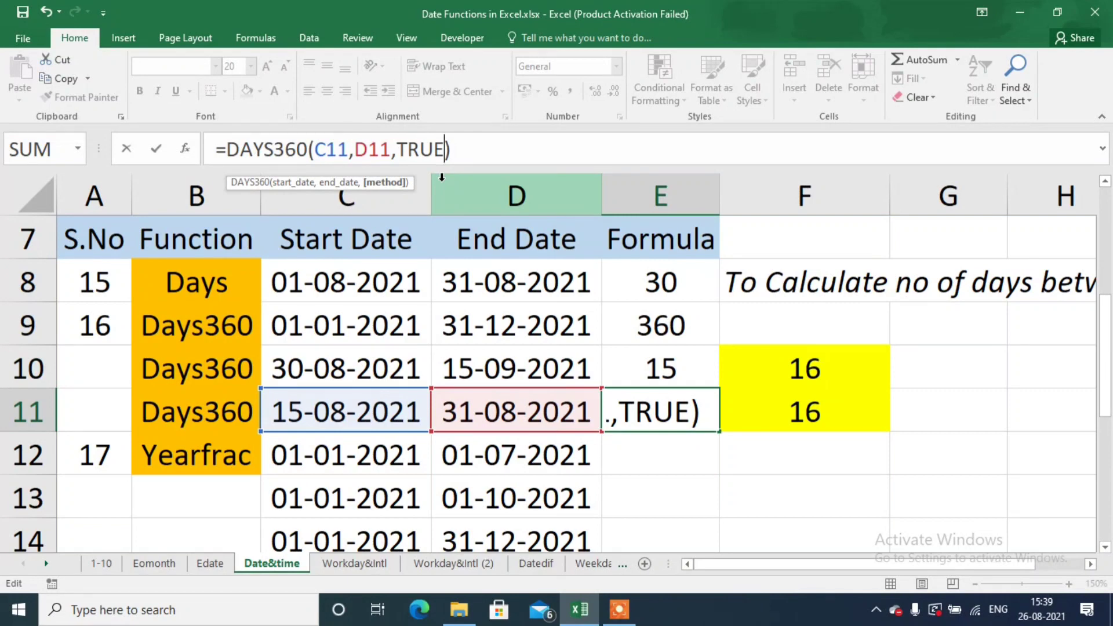
pyautogui.press('Return')
pyautogui.press('Up')
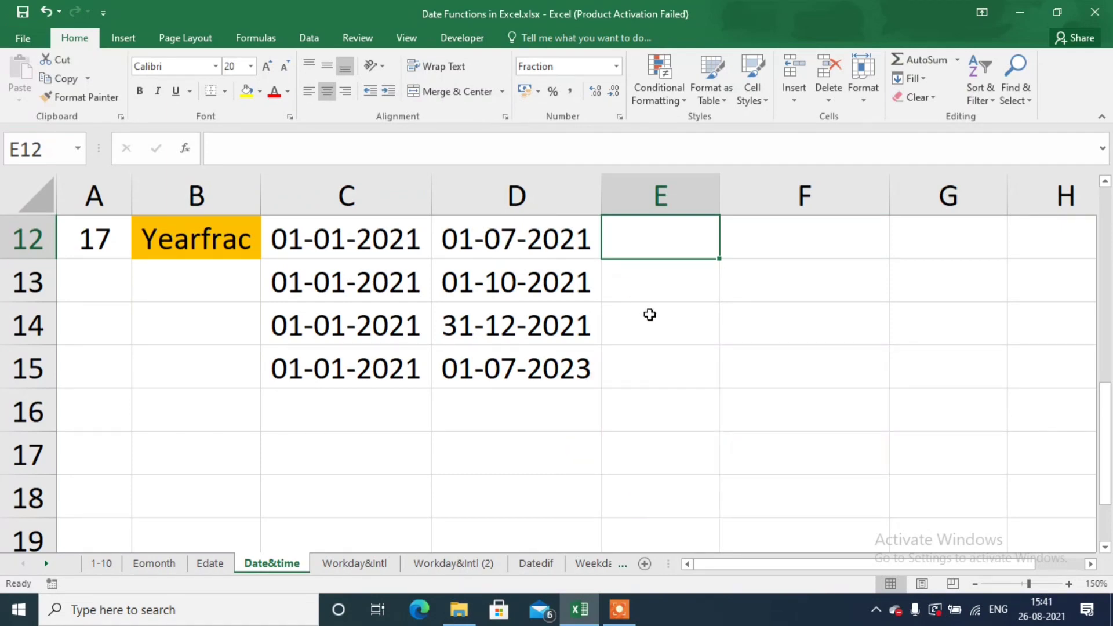
# - Enter the formula =YEARFRAC(C12,D12) in cell E12 to get the fraction of a year between the start and end dates
pyautogui.write('=yea')
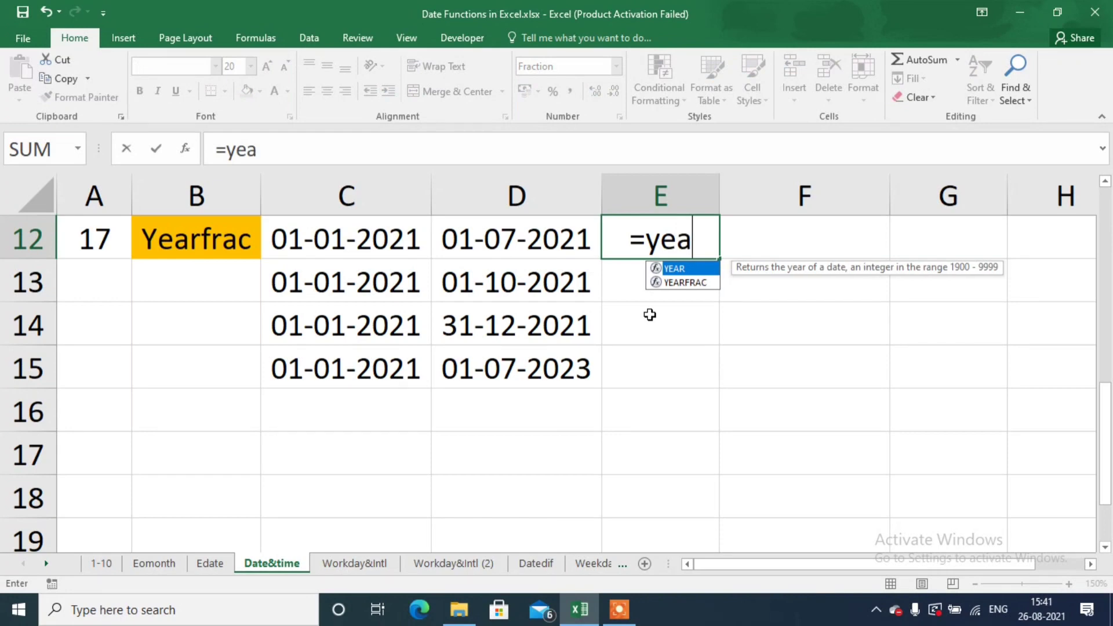
pyautogui.press('Down')
pyautogui.press('Tab')
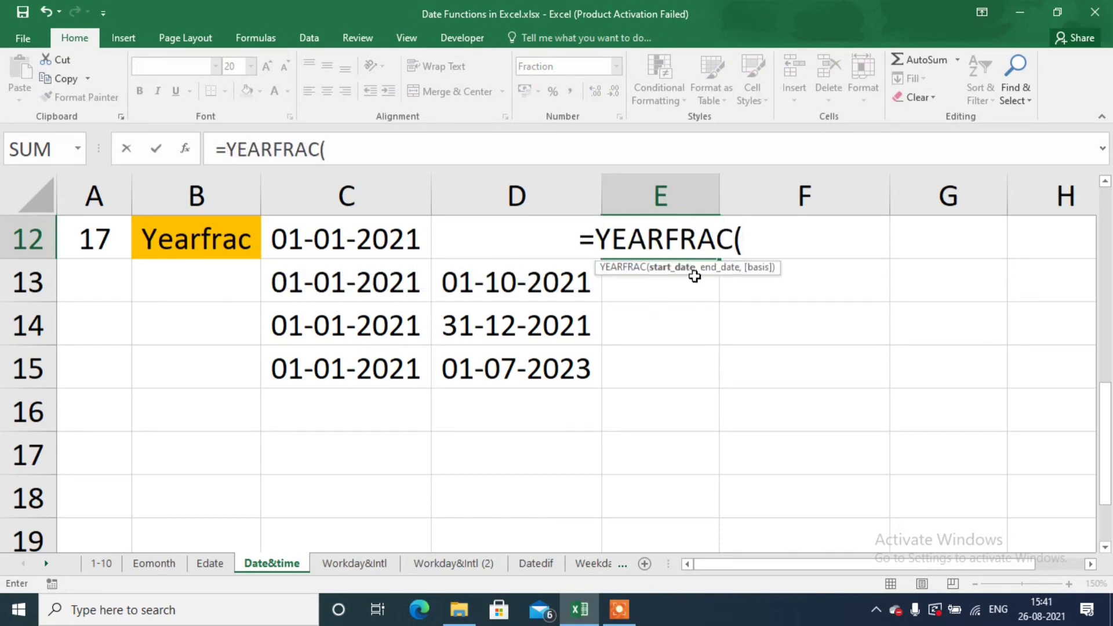
pyautogui.click(381, 227)
pyautogui.write(',')
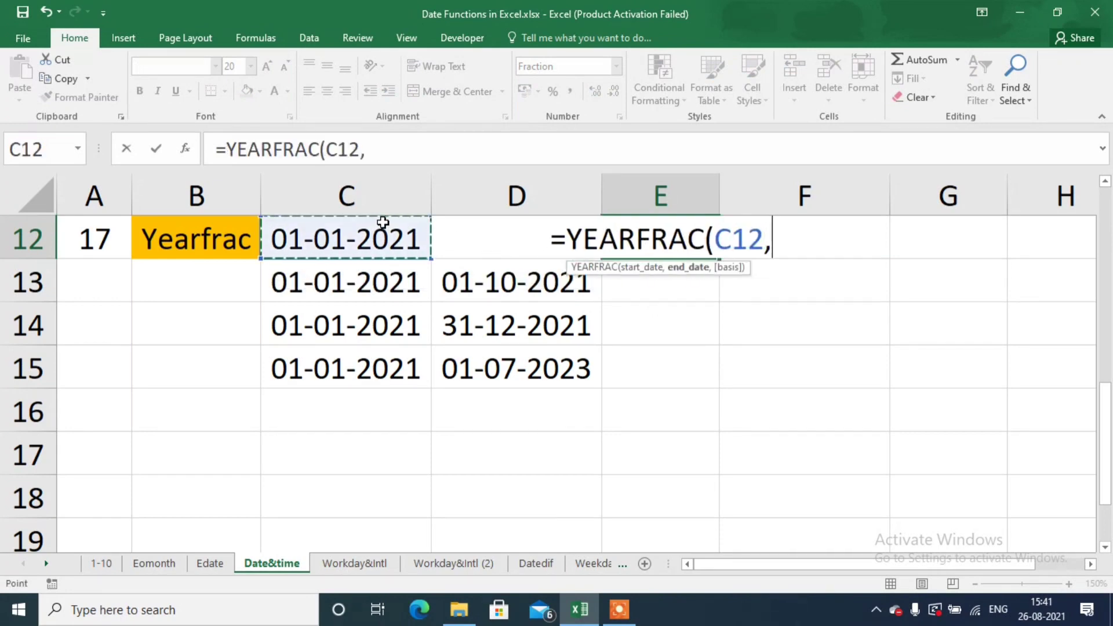
pyautogui.press('Left')
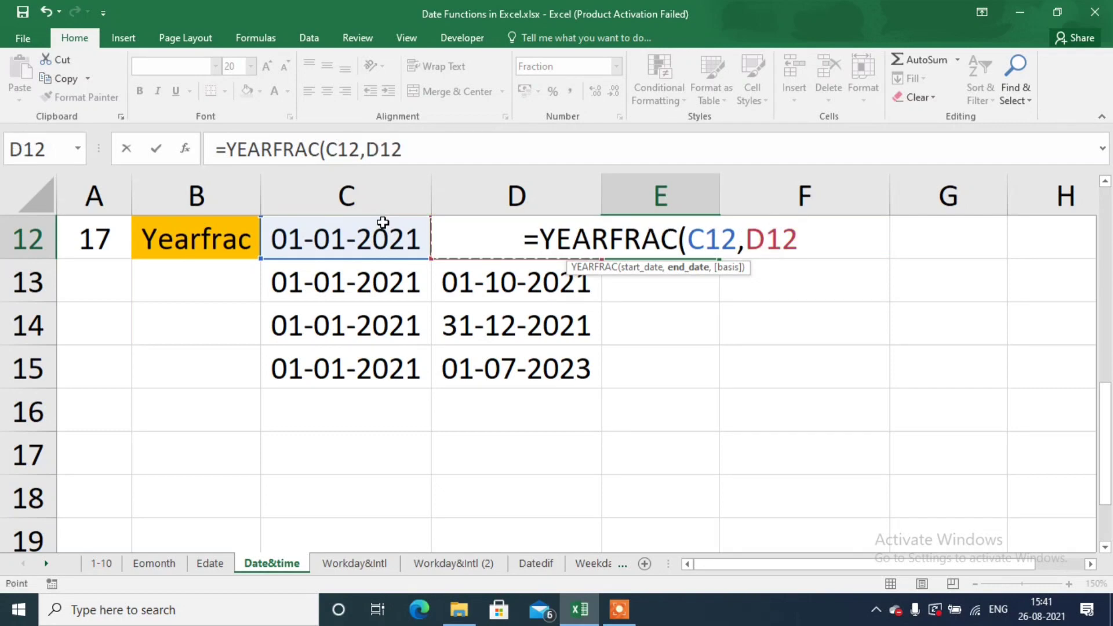
pyautogui.write(')')
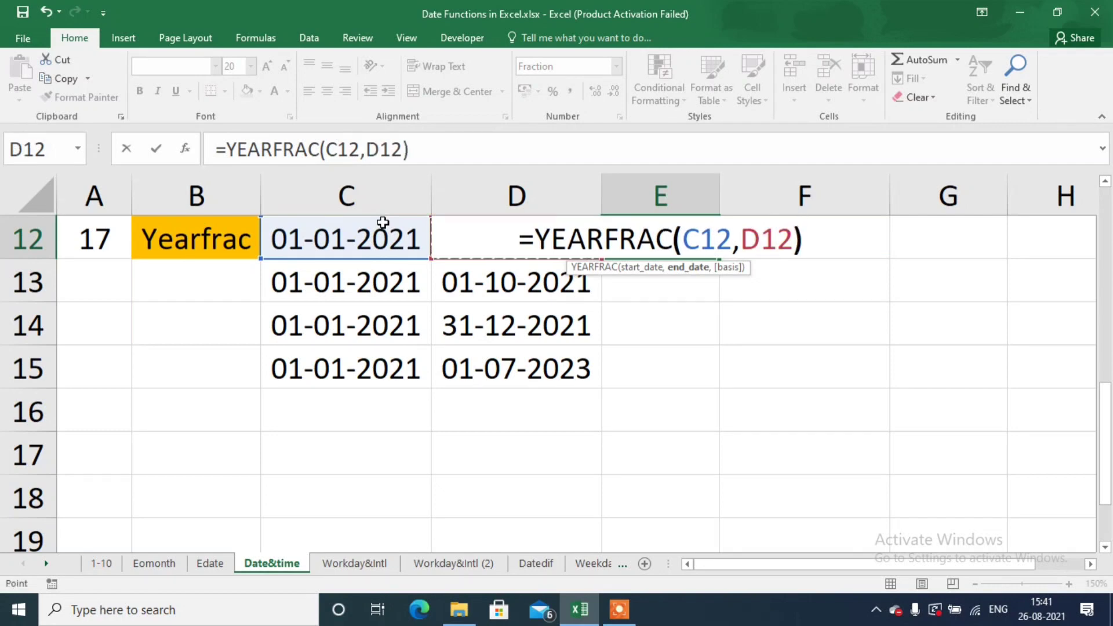
pyautogui.press('Return')
pyautogui.press('Up')
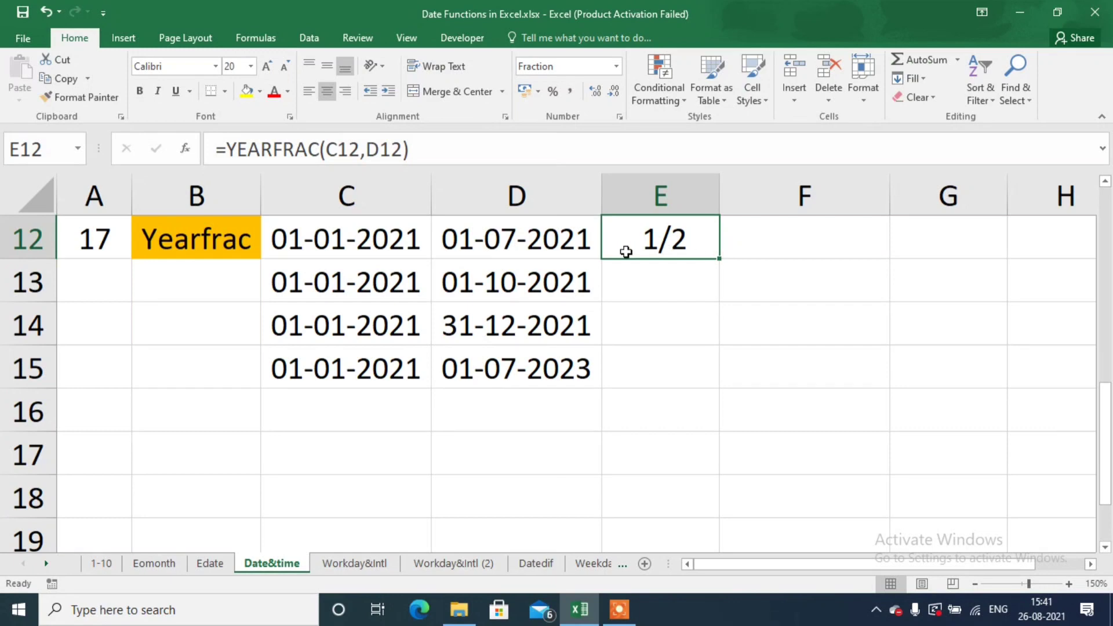
# - Fill the YEARFRAC formula down to cell E15 and compare the fractions with their start and end dates
pyautogui.click(617, 67)
pyautogui.doubleClick(717, 260)
pyautogui.click(366, 241)
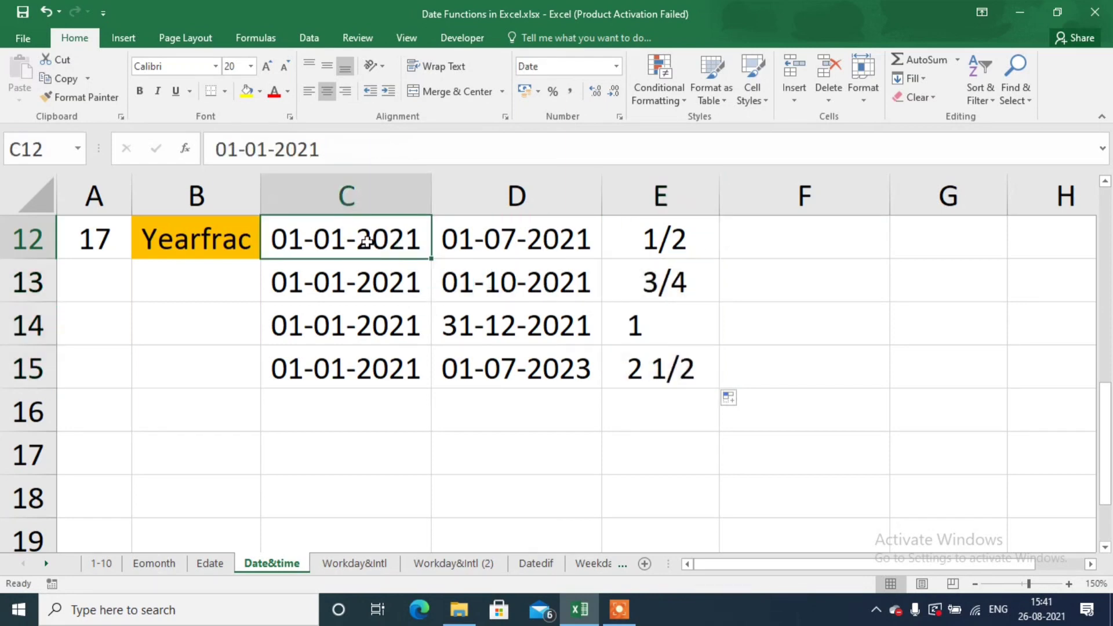
pyautogui.click(483, 252)
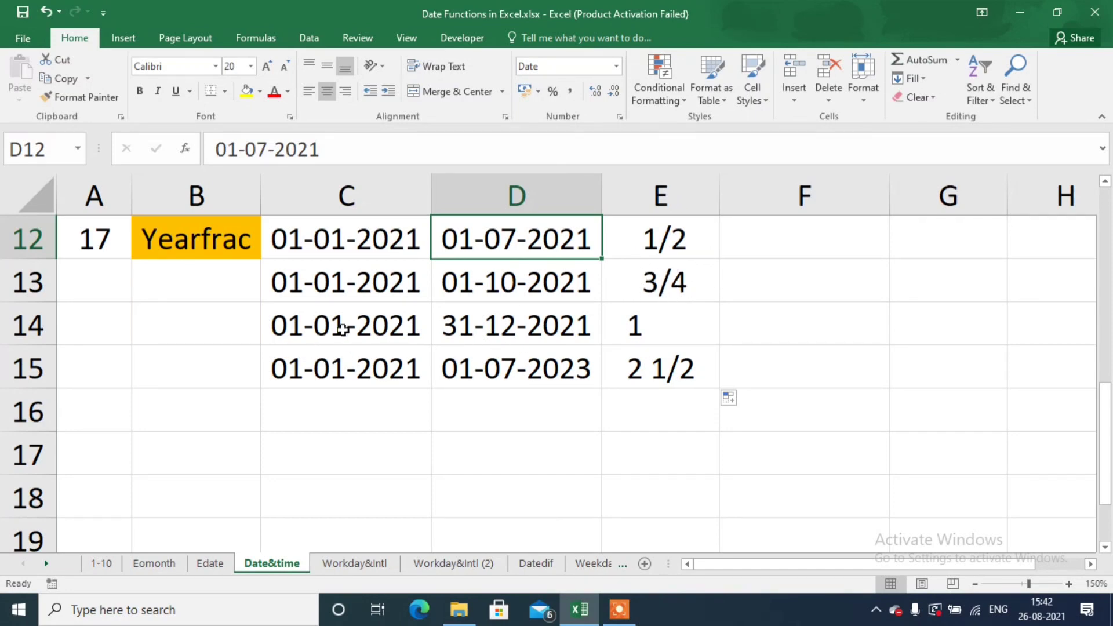
pyautogui.click(638, 340)
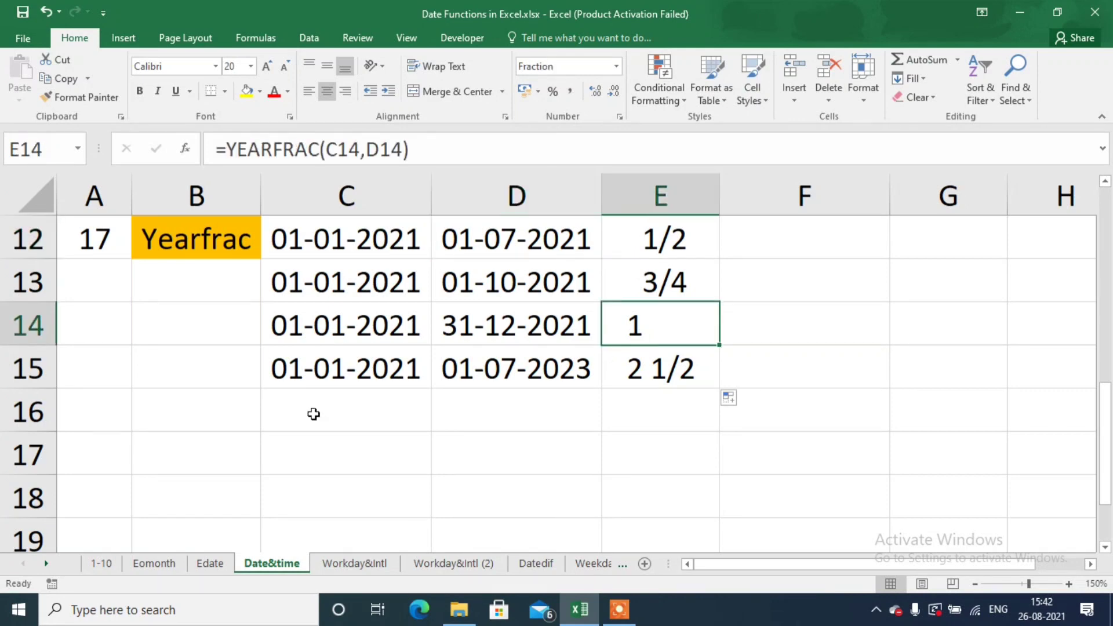
pyautogui.click(338, 382)
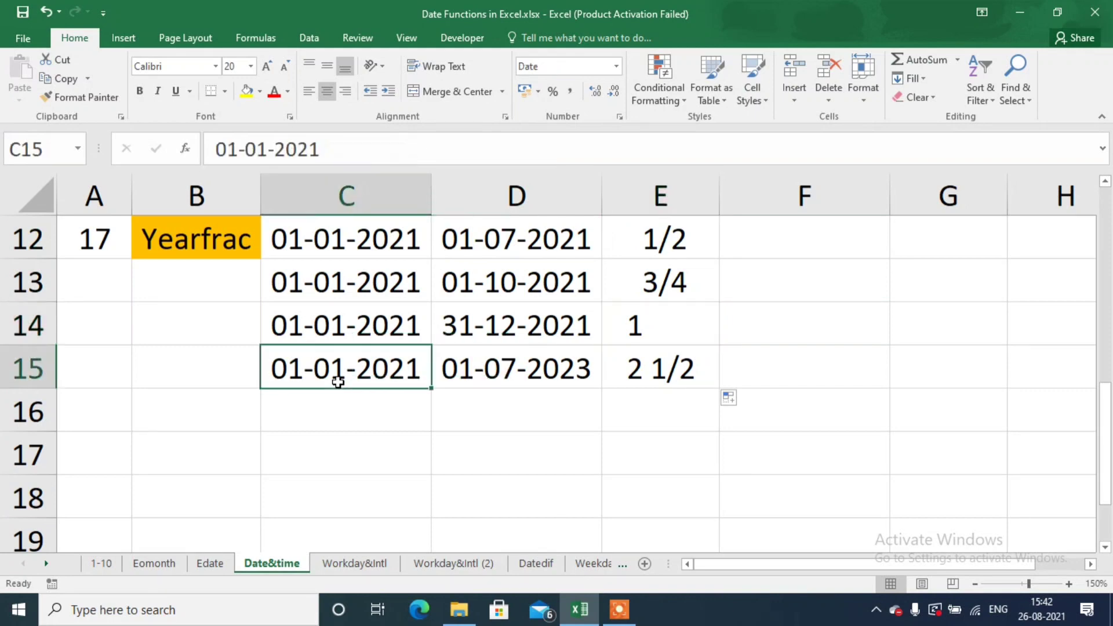
pyautogui.click(482, 373)
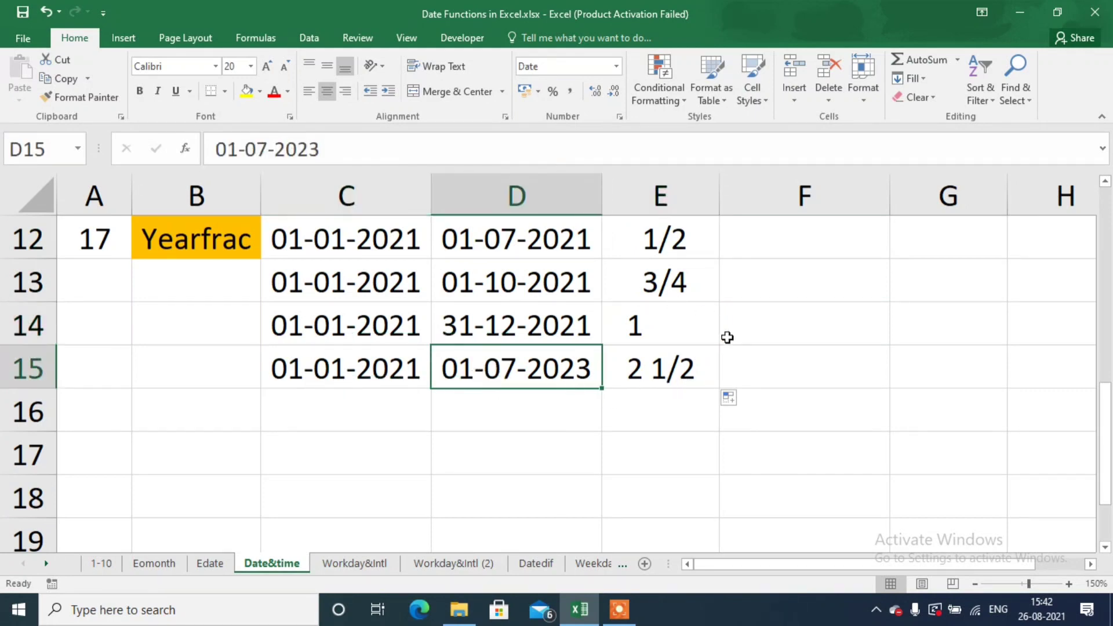
pyautogui.click(653, 367)
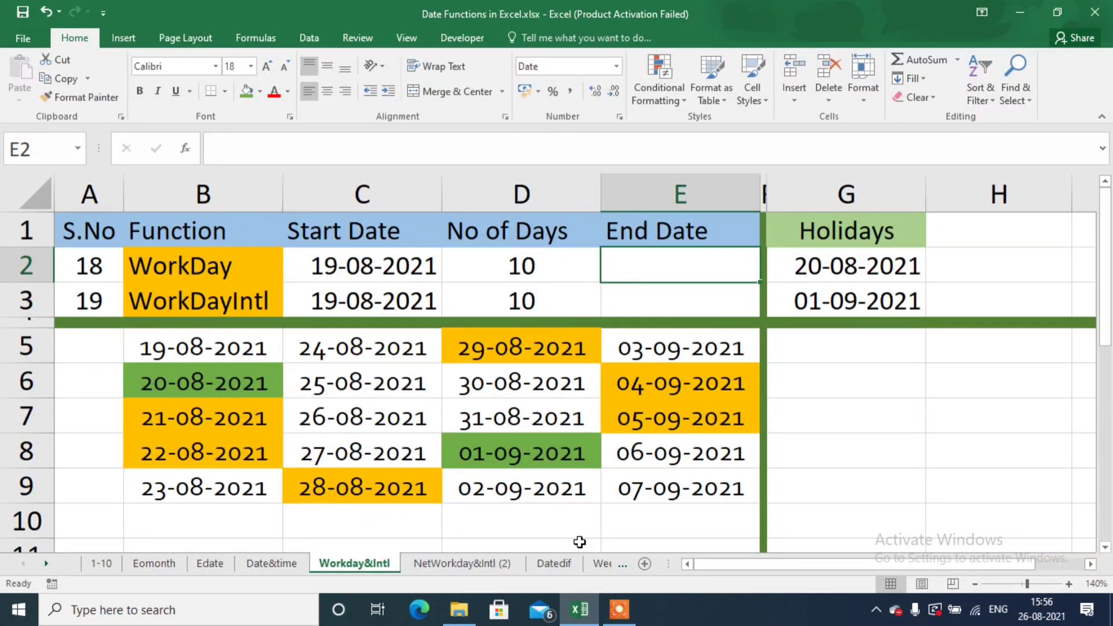
# - Begin a WORKDAY formula in cell E2 of the Workday&Intl sheet with C2 as start date and D2 as days
pyautogui.press('Left')
pyautogui.press('Left')
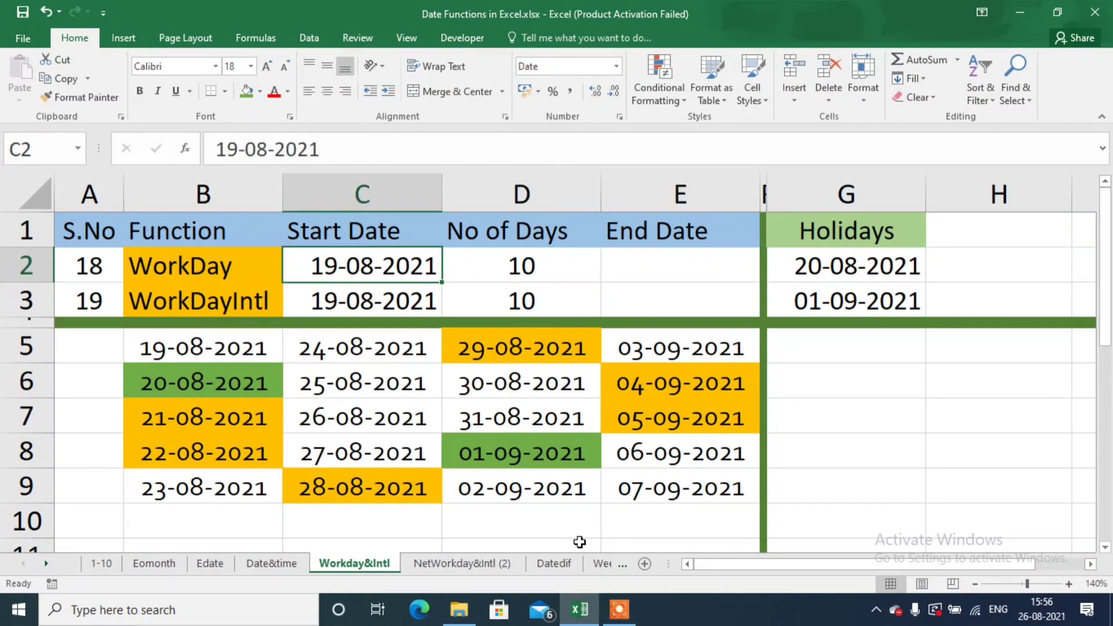
pyautogui.press('Right')
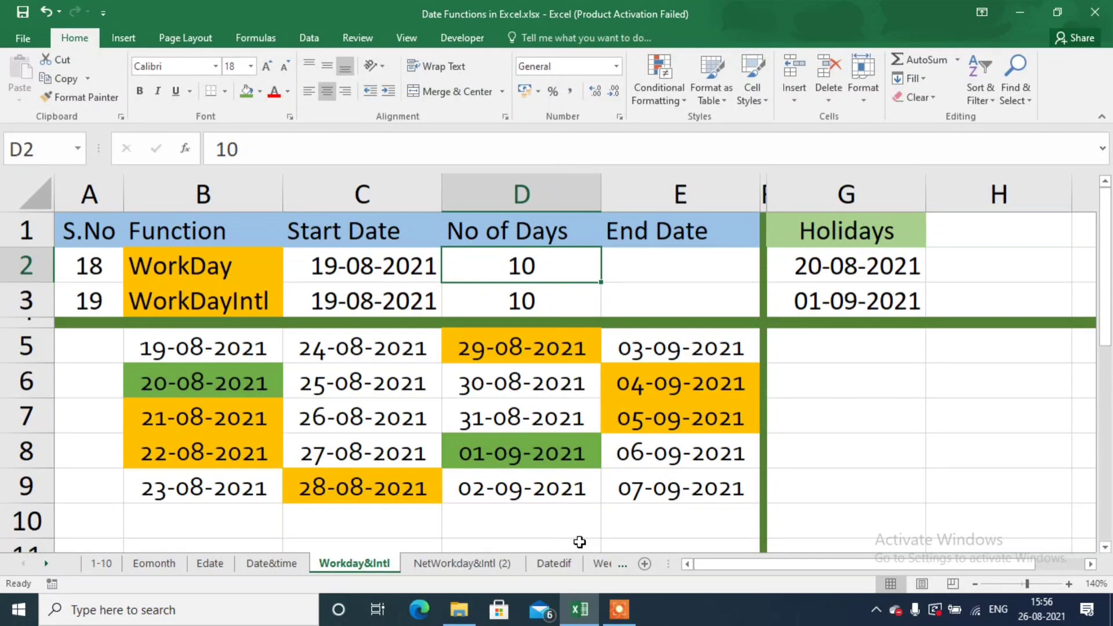
pyautogui.press('Right')
pyautogui.press('Right')
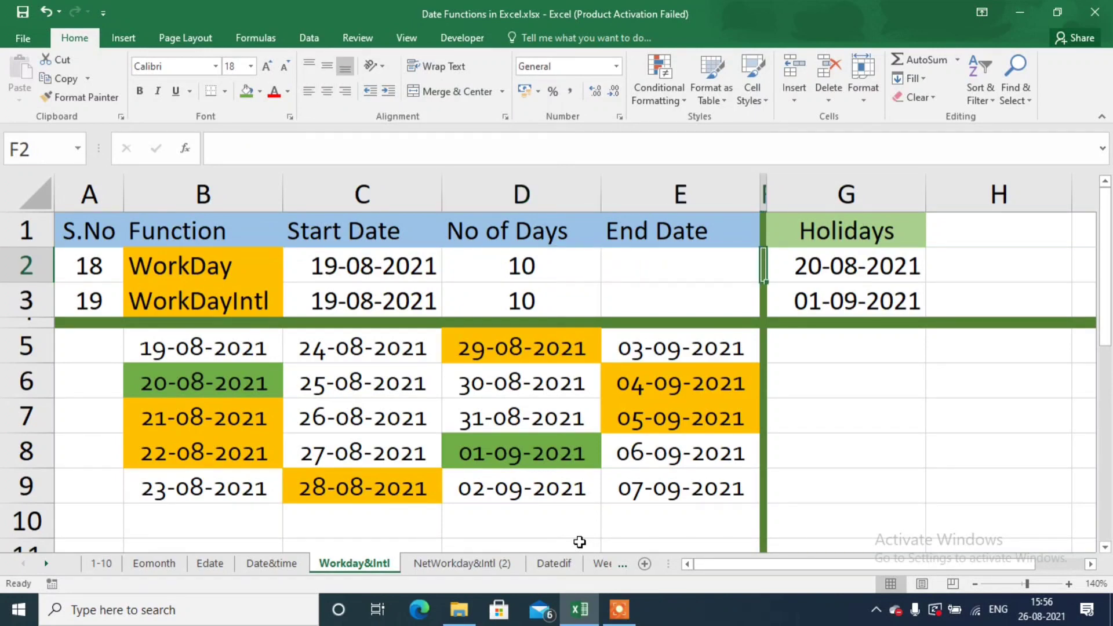
pyautogui.press('Left')
pyautogui.write('=wor')
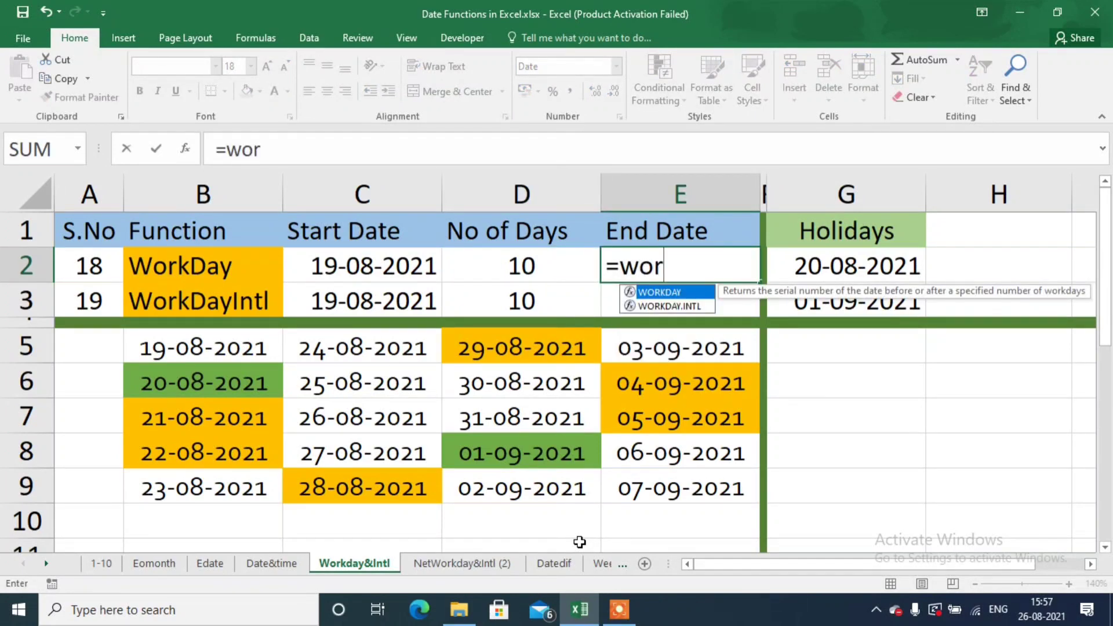
pyautogui.press('Tab')
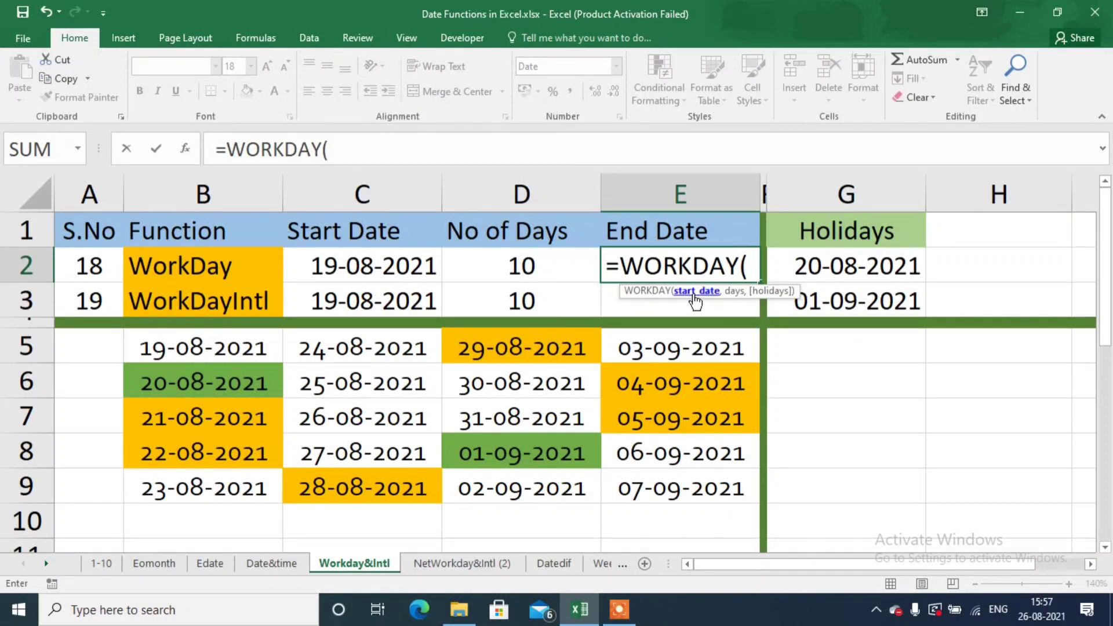
pyautogui.click(398, 275)
pyautogui.write(',')
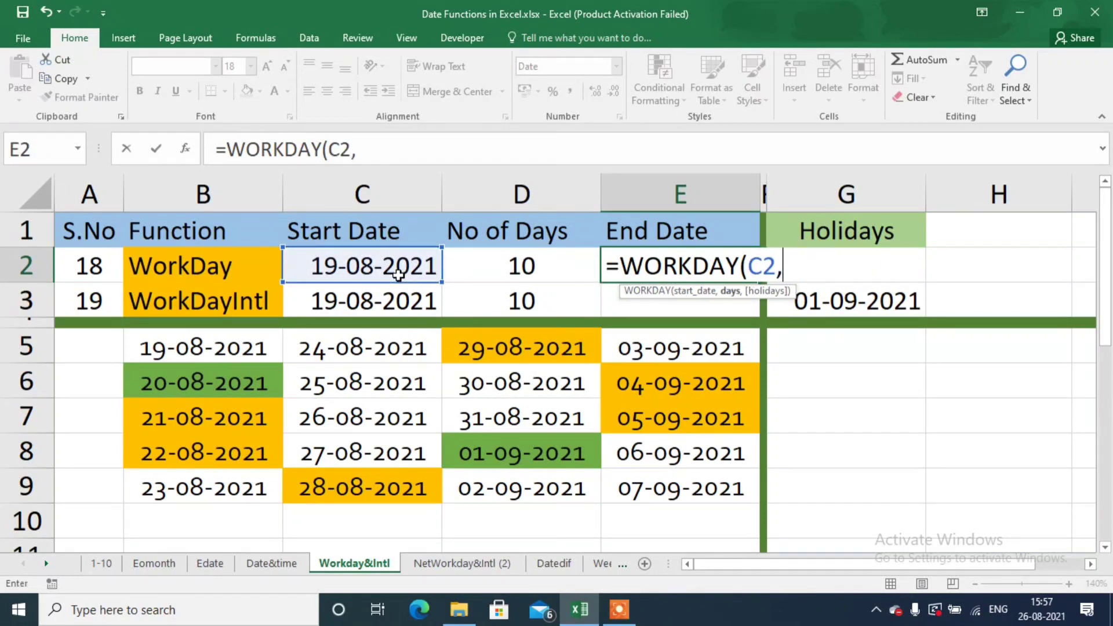
pyautogui.click(551, 265)
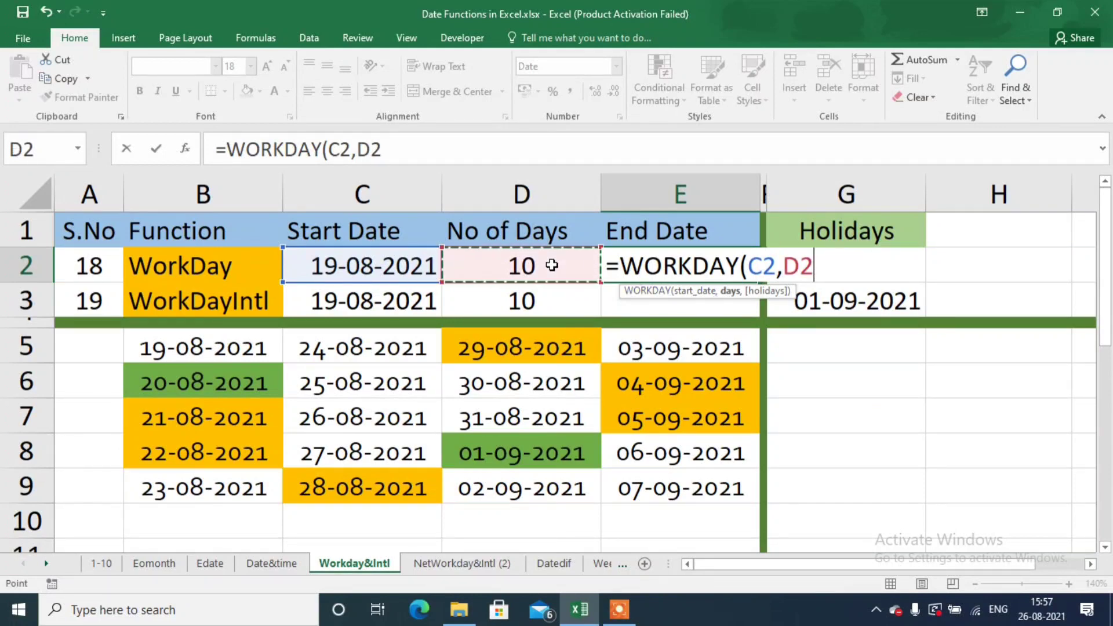
pyautogui.write(',')
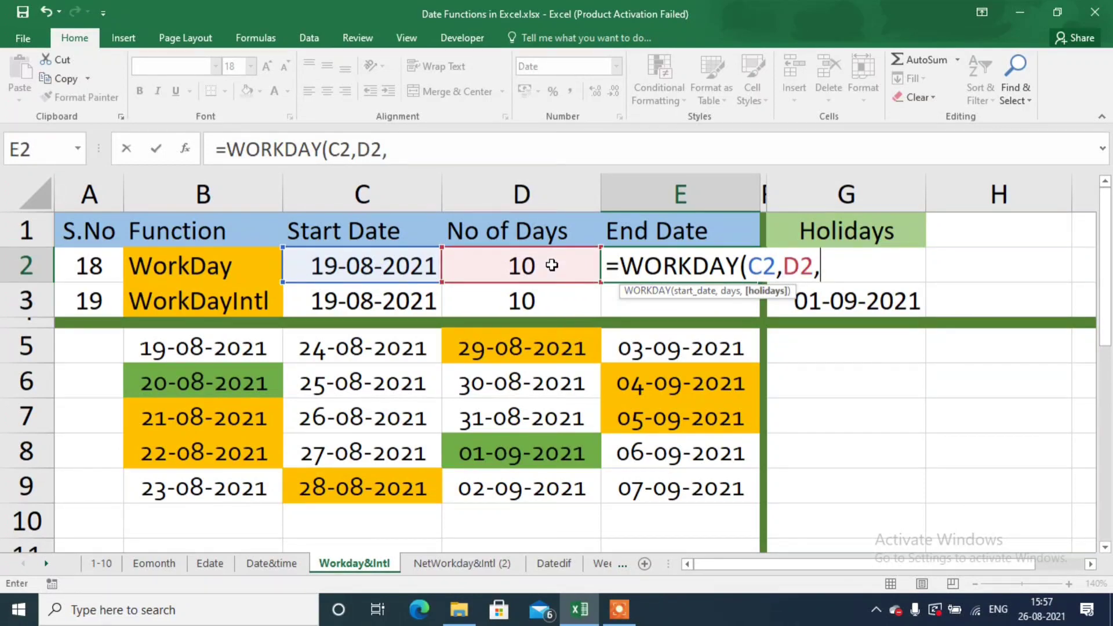
# - Complete the WORKDAY formula in cell E2 with the range G2:G3 as its holidays argument
pyautogui.press('Right')
pyautogui.press('Right')
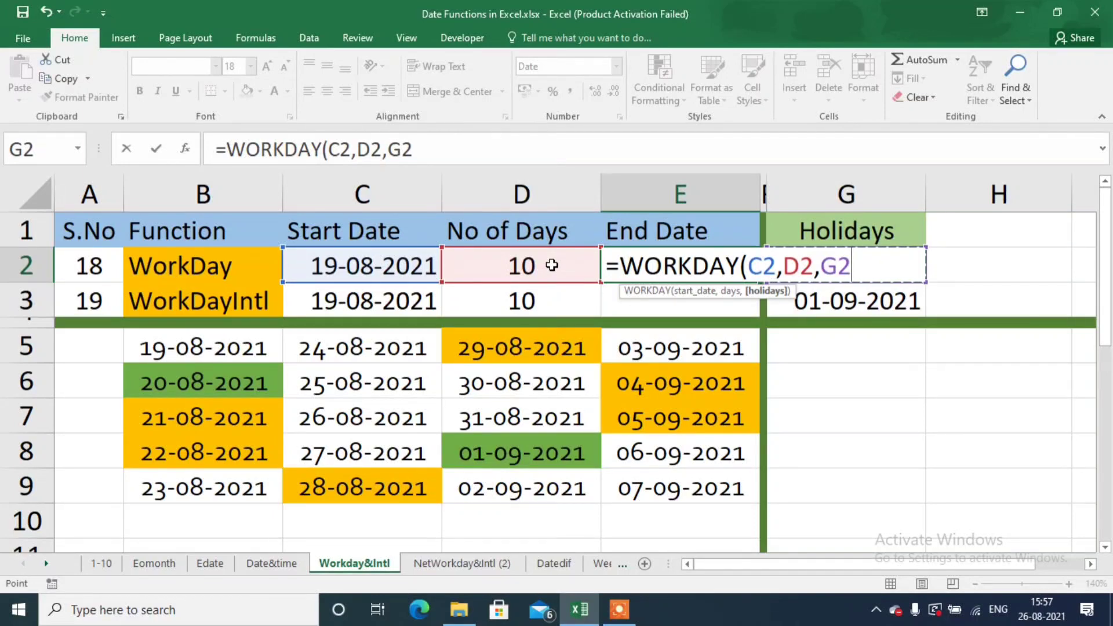
pyautogui.press('F8')
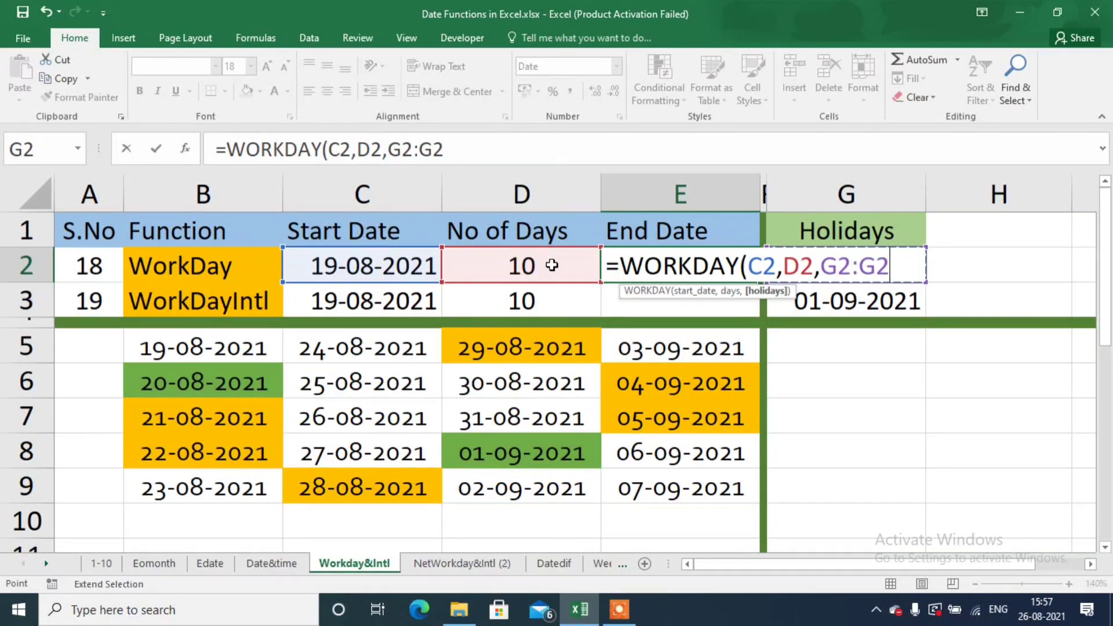
pyautogui.press('Down')
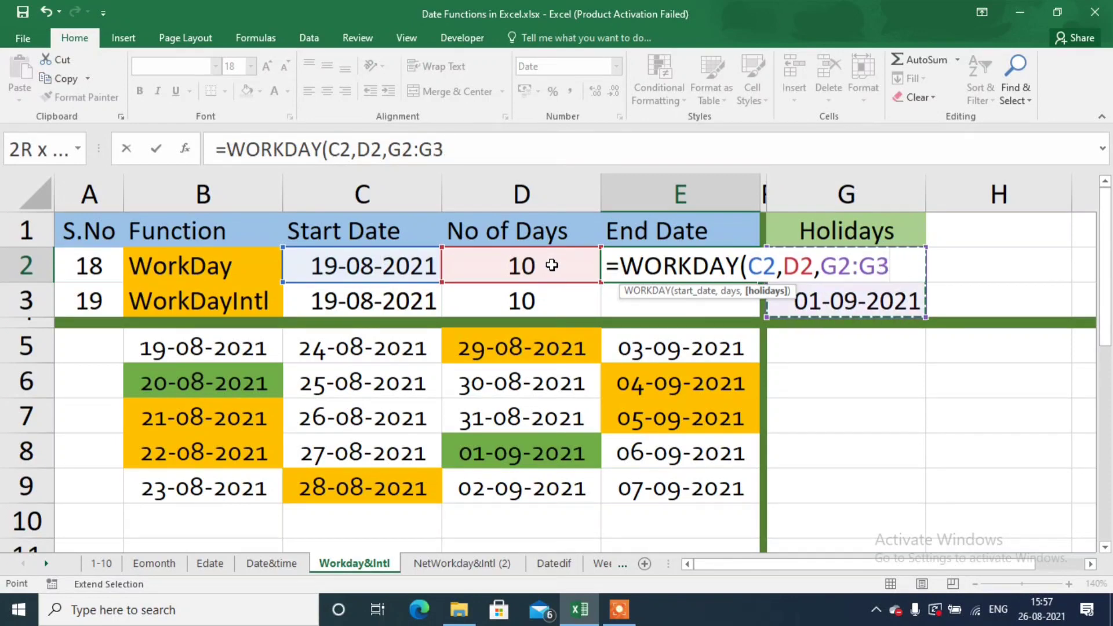
pyautogui.write(')')
pyautogui.press('Return')
pyautogui.press('Up')
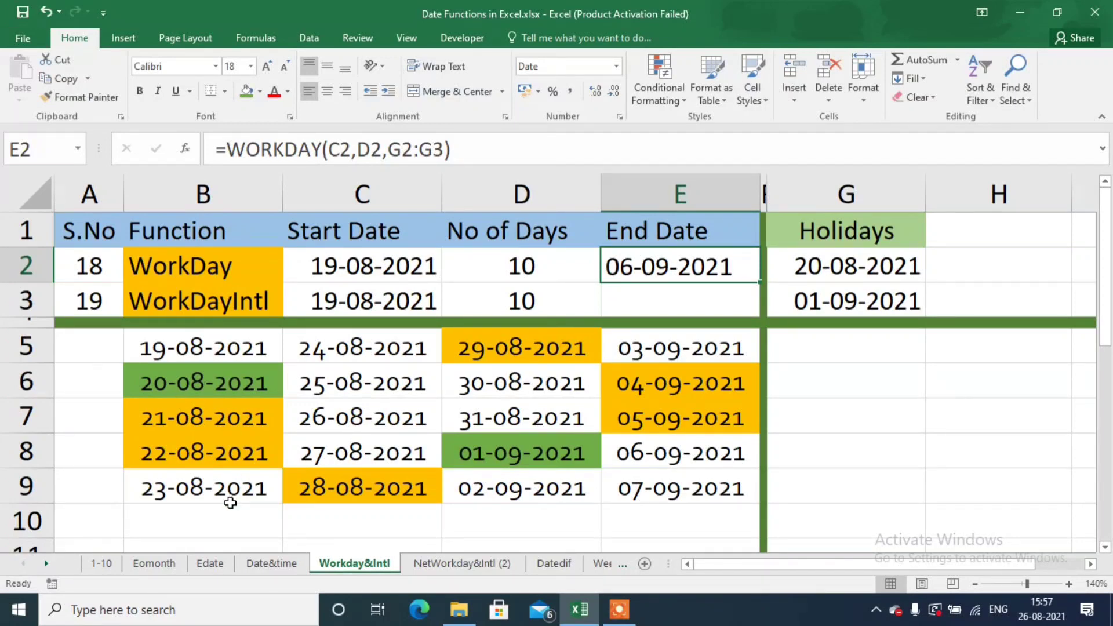
# - Count the working days through the date grid in B5:E9, skipping weekends and holidays, and check them against the end date in E2
pyautogui.moveTo(230, 502); pyautogui.dragTo(312, 377)
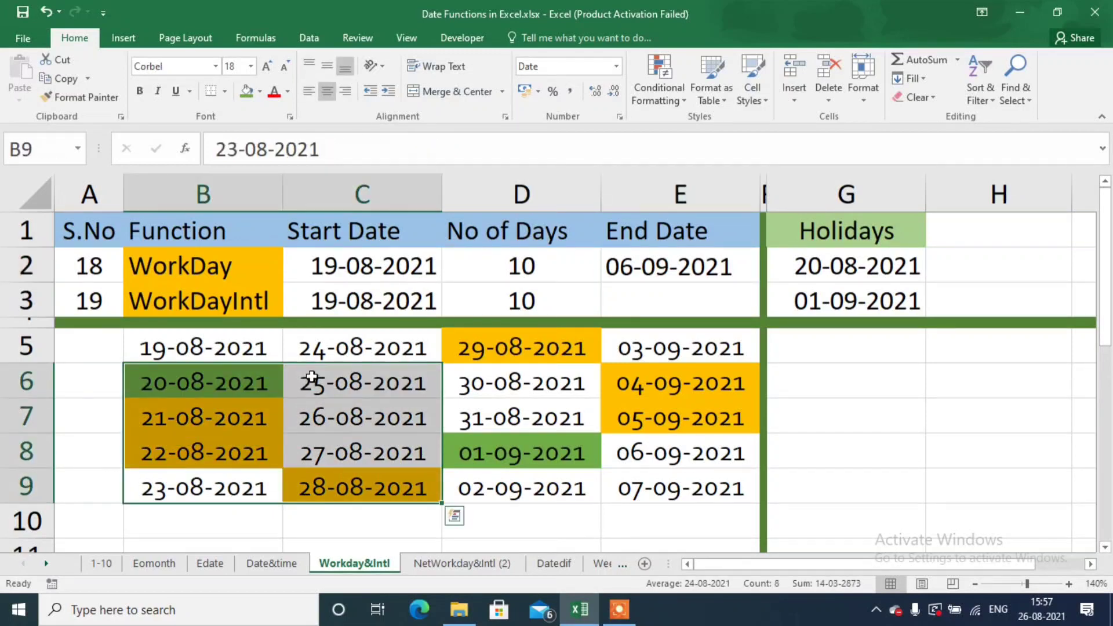
pyautogui.click(349, 339)
pyautogui.press('Down')
pyautogui.press('Down')
pyautogui.press('Down')
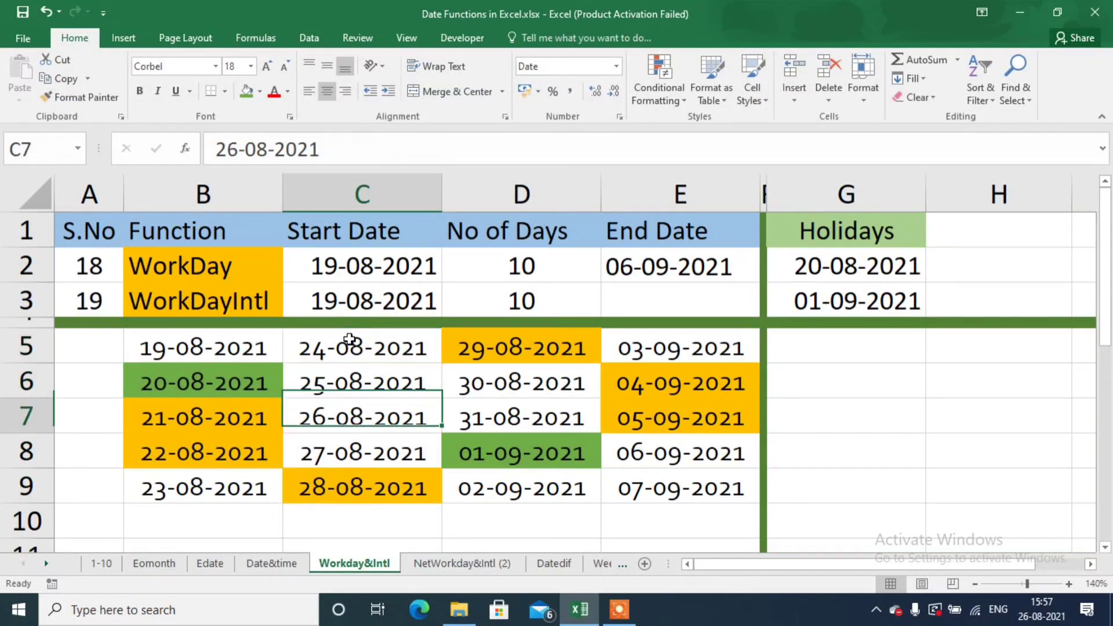
pyautogui.click(508, 372)
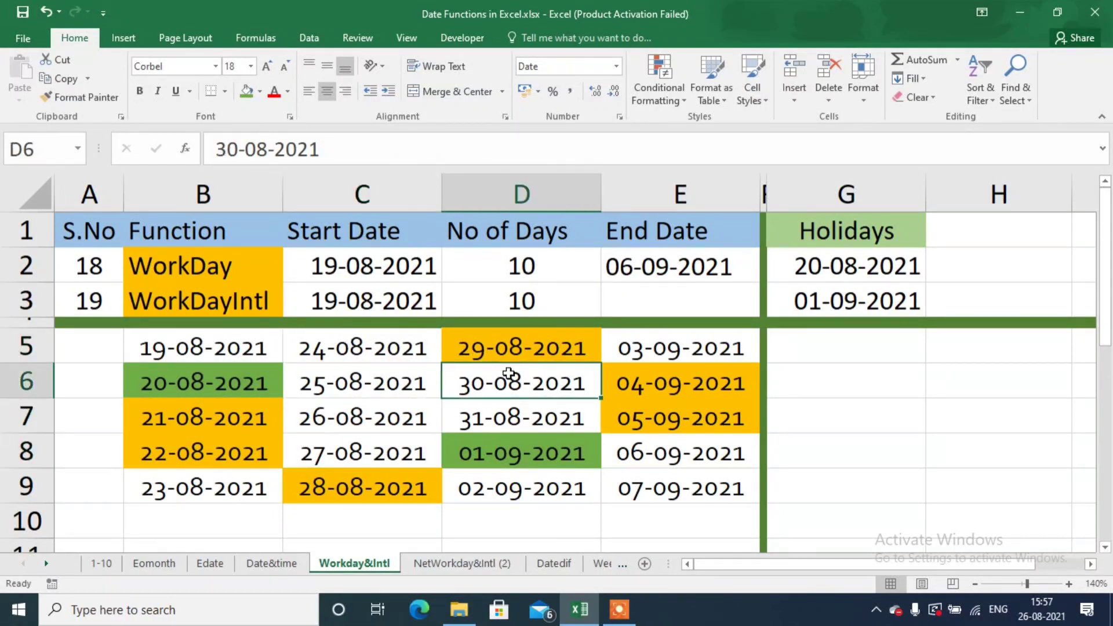
pyautogui.press('Down')
pyautogui.click(567, 484)
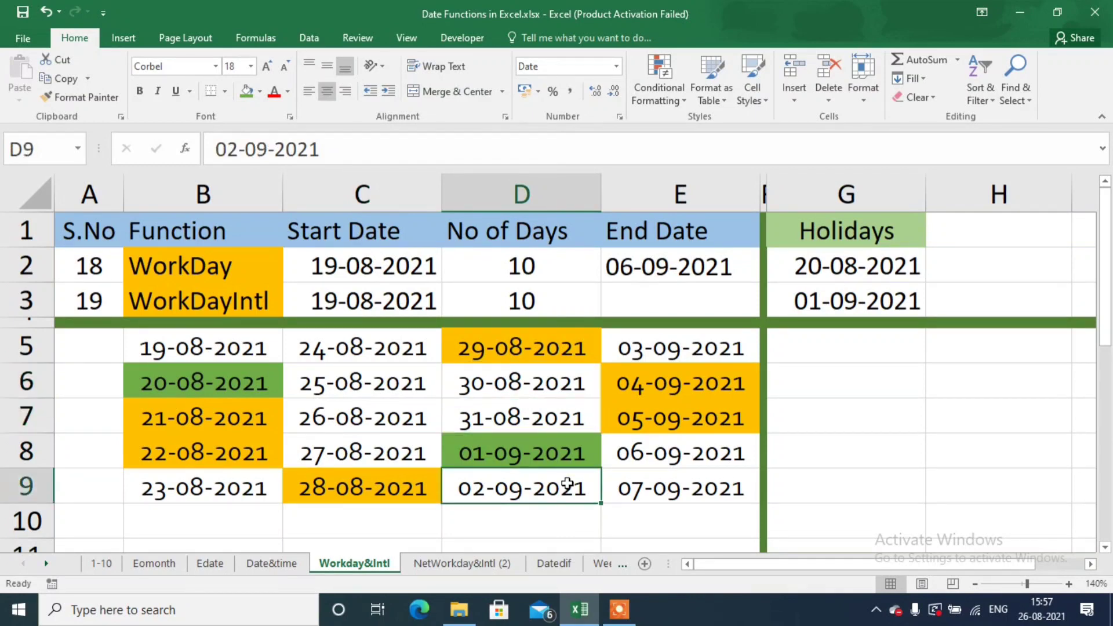
pyautogui.click(659, 458)
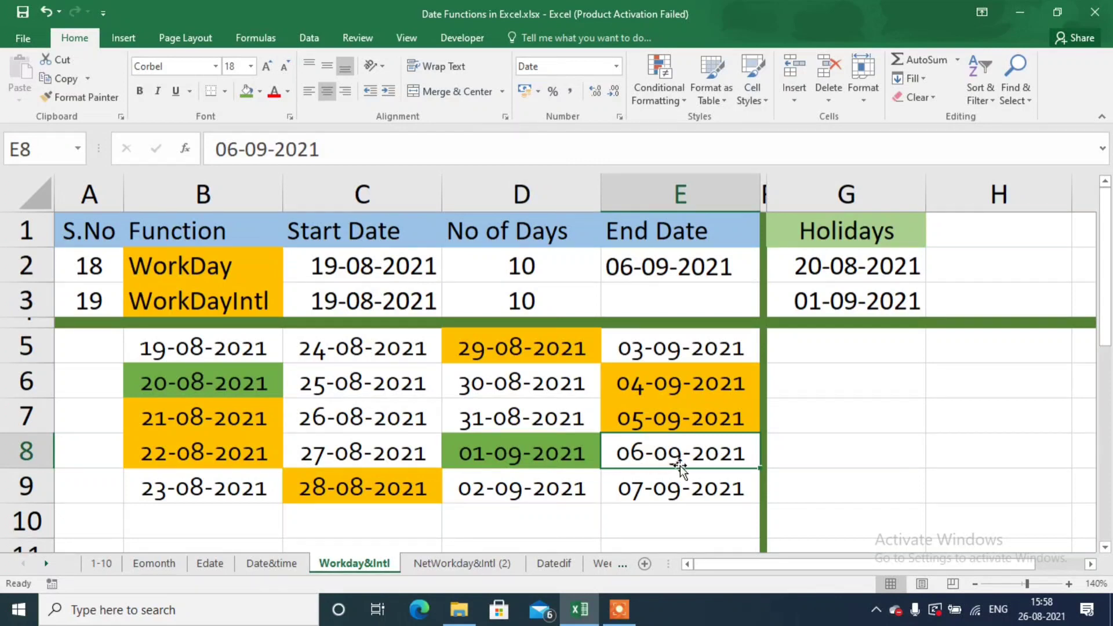
pyautogui.click(684, 272)
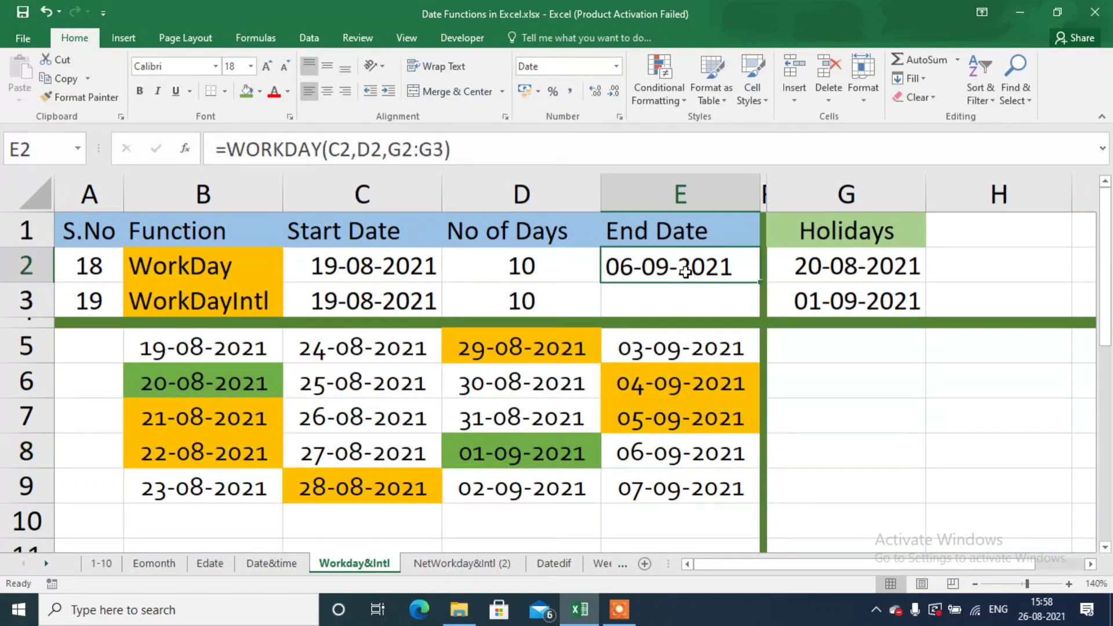
# - Begin a WORKDAY.INTL formula in cell E3 with C3 as start date and D3 as days
pyautogui.click(649, 287)
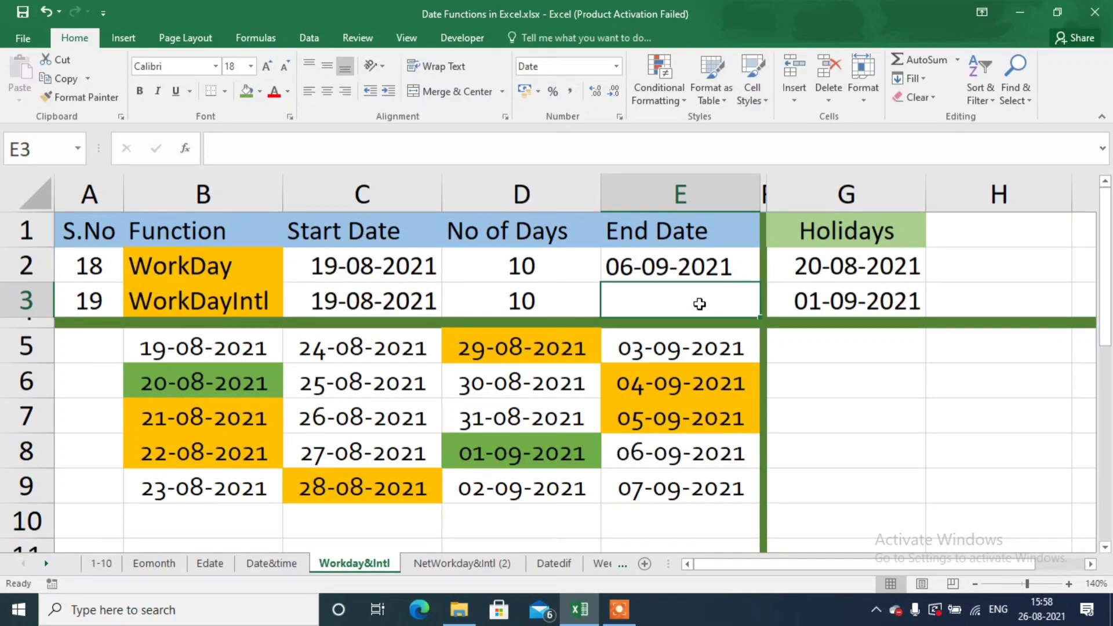
pyautogui.write('=wo')
pyautogui.press('Down')
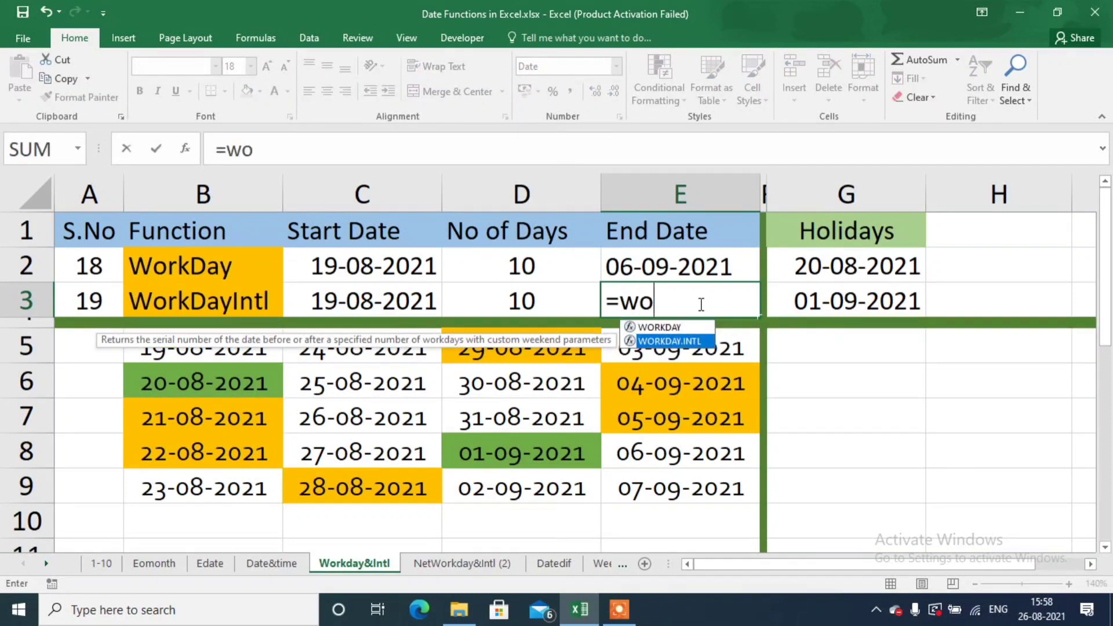
pyautogui.press('Tab')
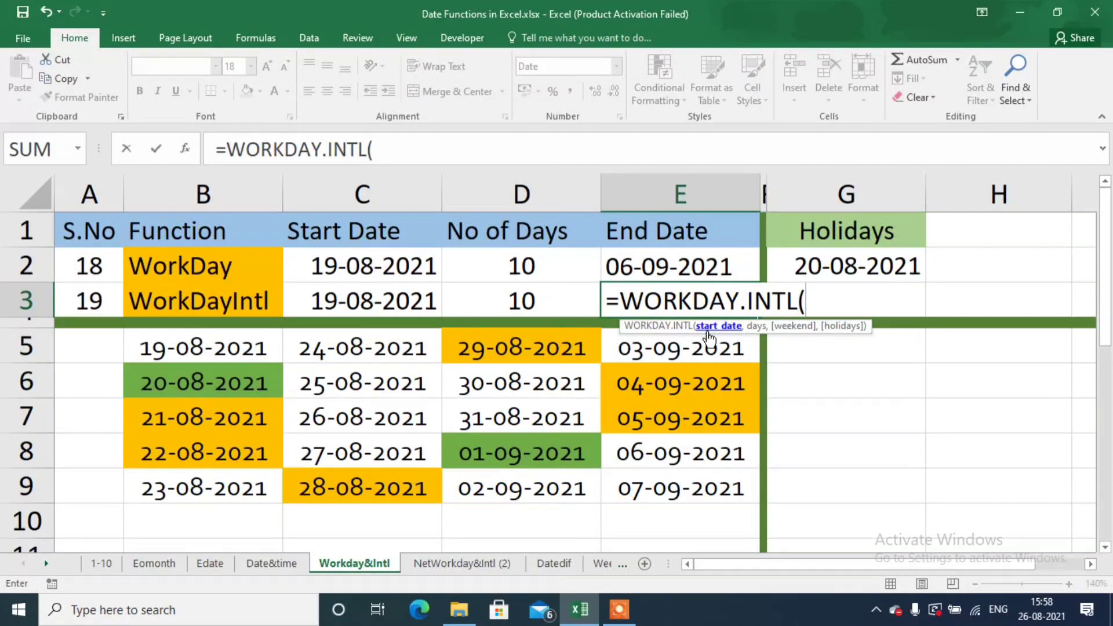
pyautogui.click(408, 298)
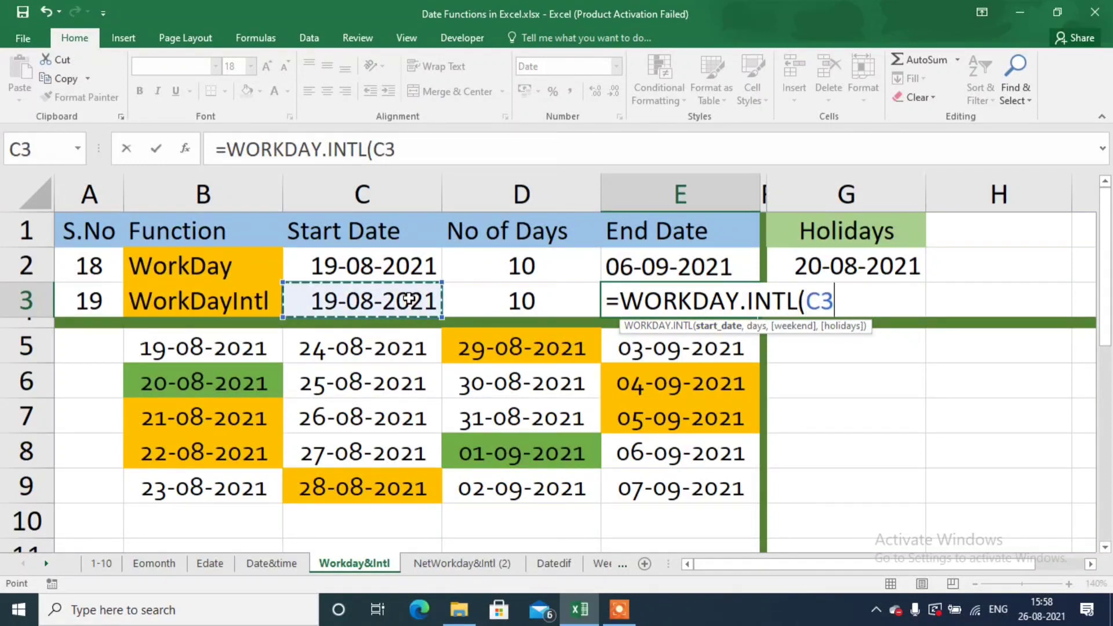
pyautogui.write(',')
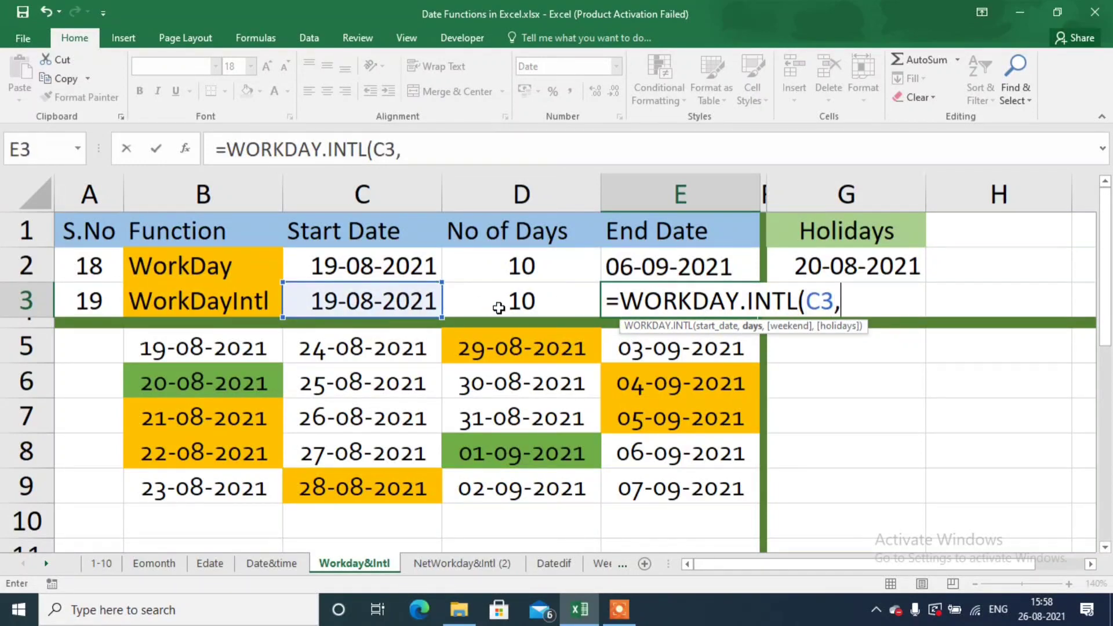
pyautogui.click(520, 300)
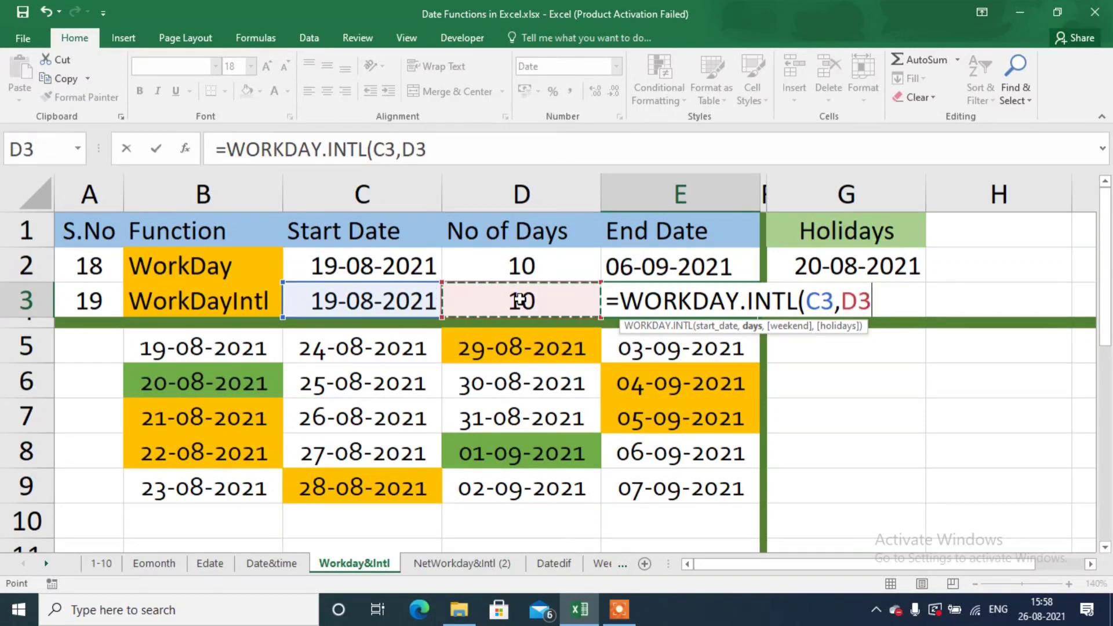
# - Complete the WORKDAY.INTL formula in E3 with weekend option 11 (Sunday only) and the range G2:G3 as holidays
pyautogui.write(',')
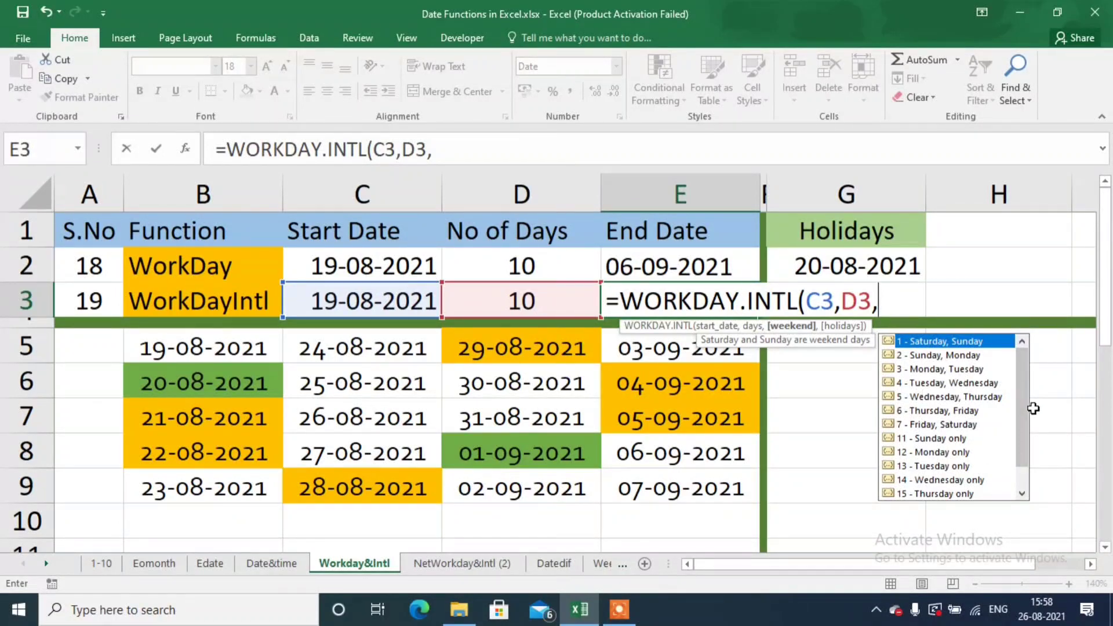
pyautogui.moveTo(1025, 404); pyautogui.dragTo(1026, 433)
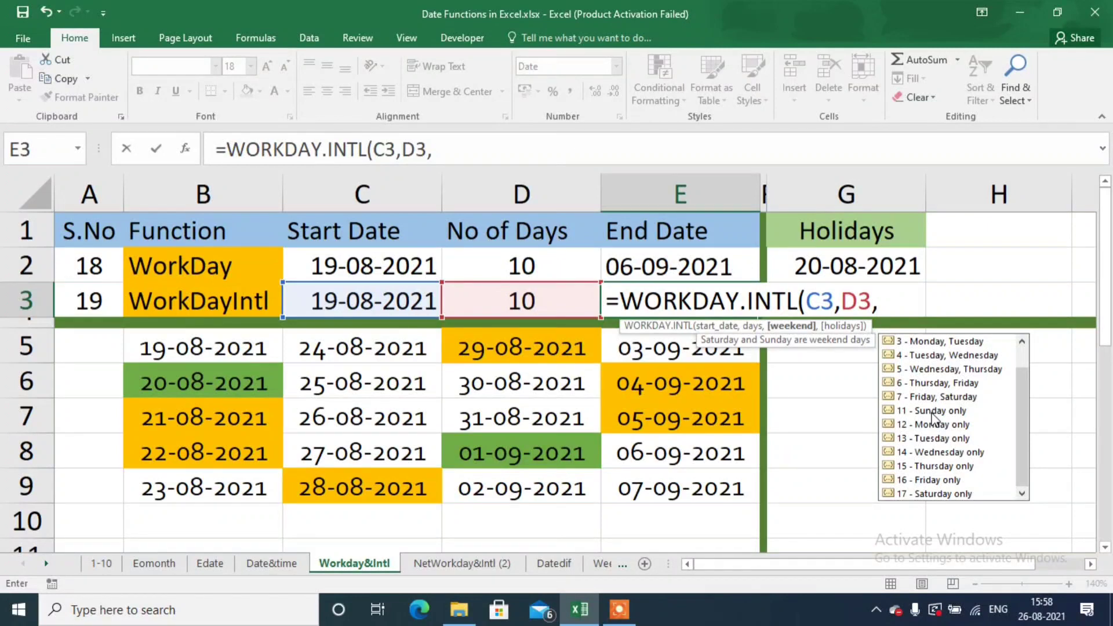
pyautogui.doubleClick(932, 411)
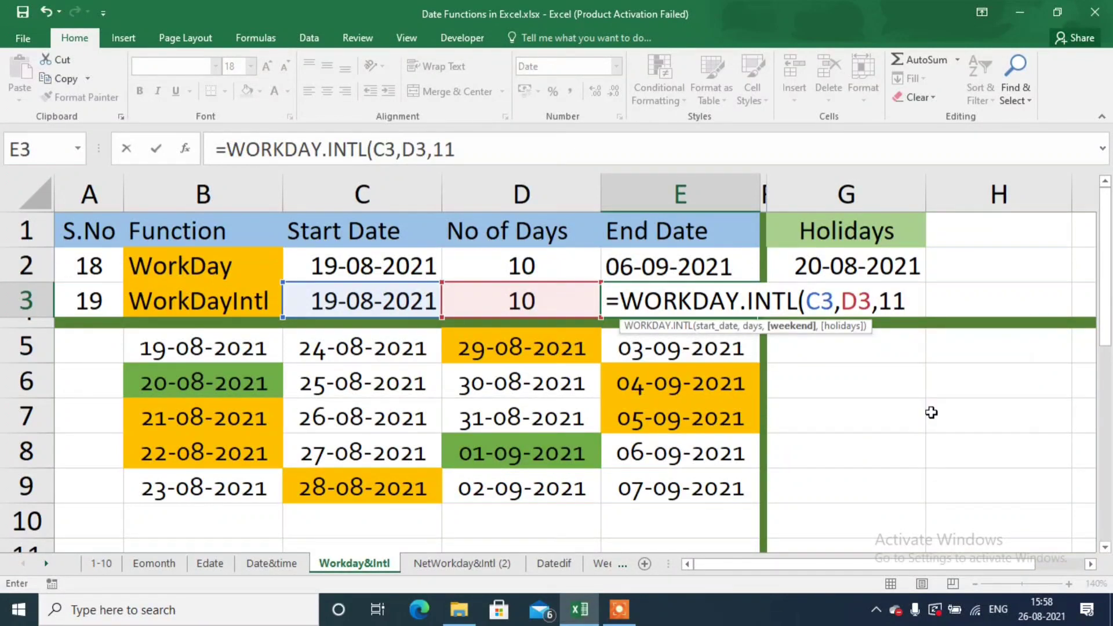
pyautogui.write(',')
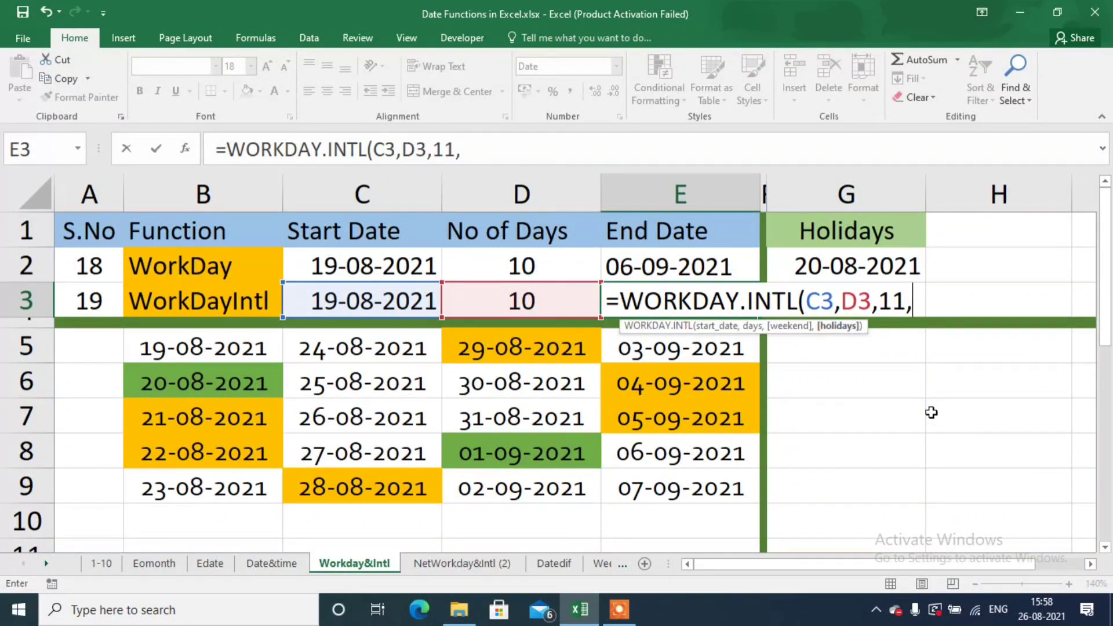
pyautogui.click(835, 268)
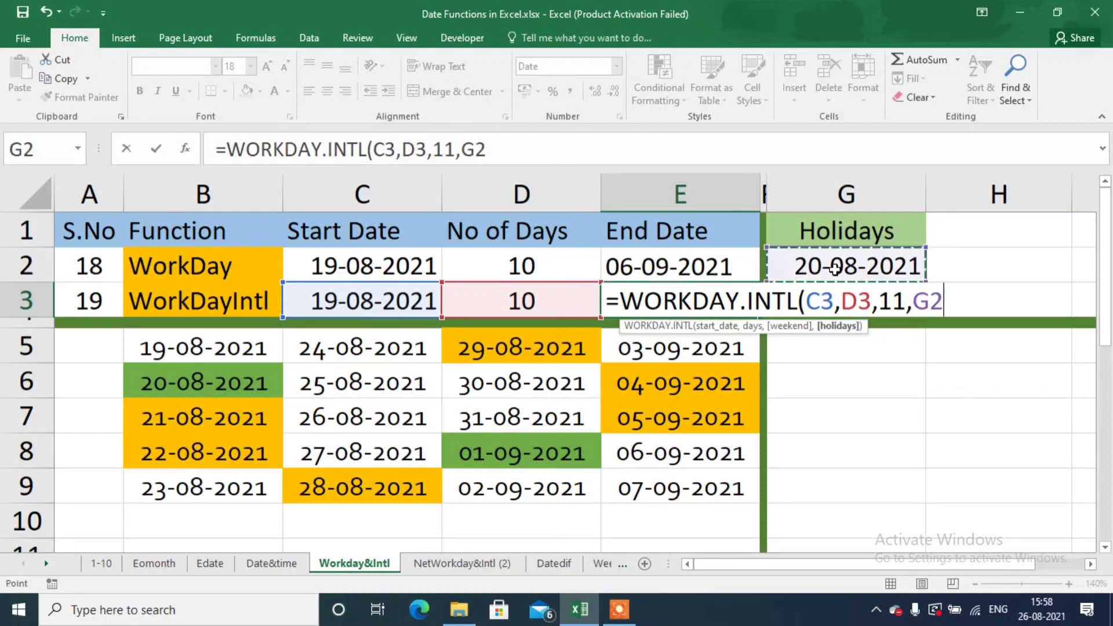
pyautogui.press('F8')
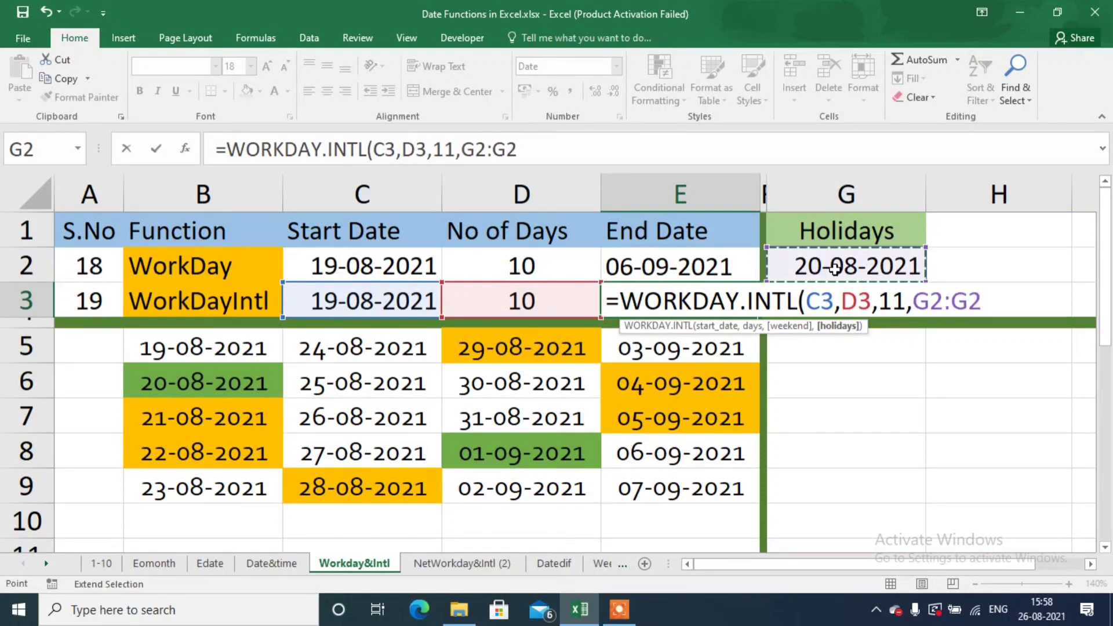
pyautogui.press('Down')
pyautogui.write(')')
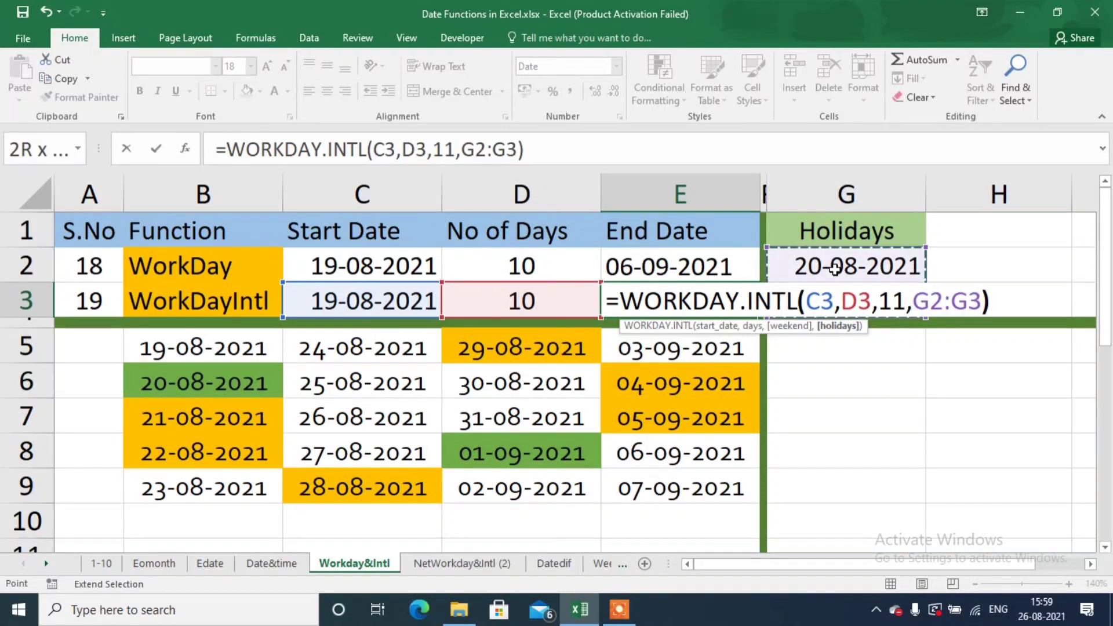
pyautogui.press('Return')
pyautogui.press('Up')
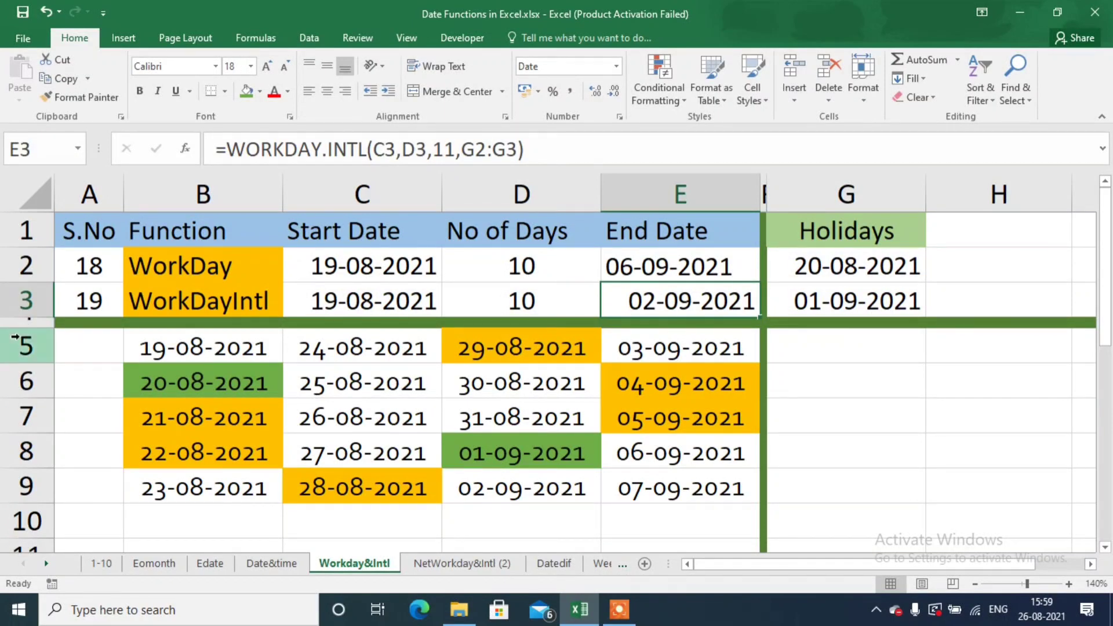
# - Hide rows 5 to 10 containing the first date grid on the Workday&Intl sheet
pyautogui.moveTo(15, 342); pyautogui.dragTo(42, 436)
pyautogui.hotkey('shift', 'Down')
pyautogui.hotkey('shift', 'Down')
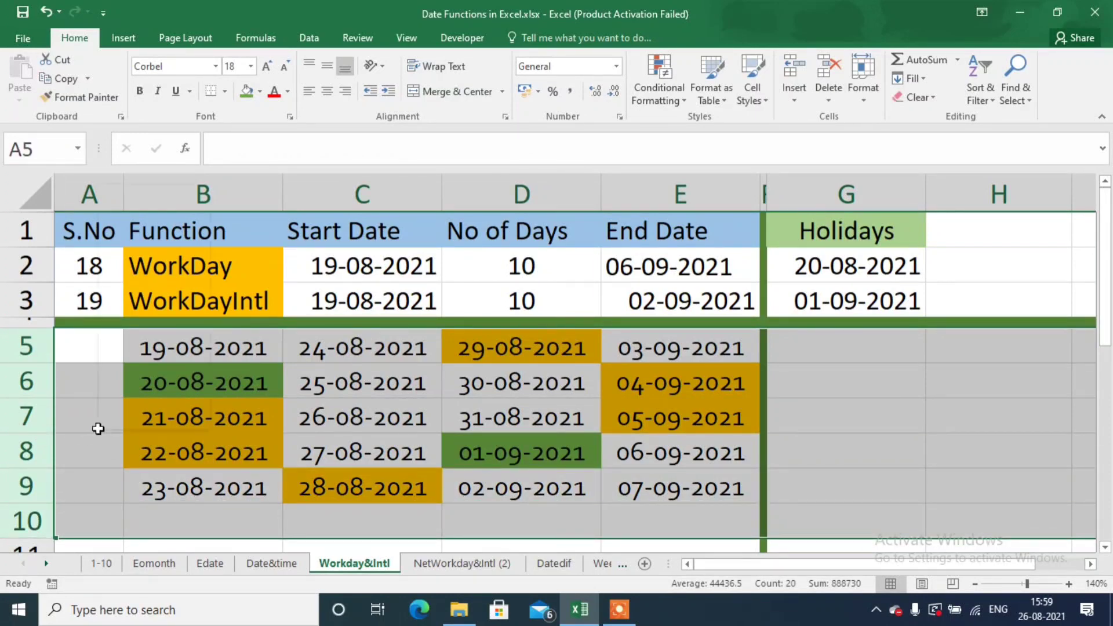
pyautogui.rightClick(98, 428)
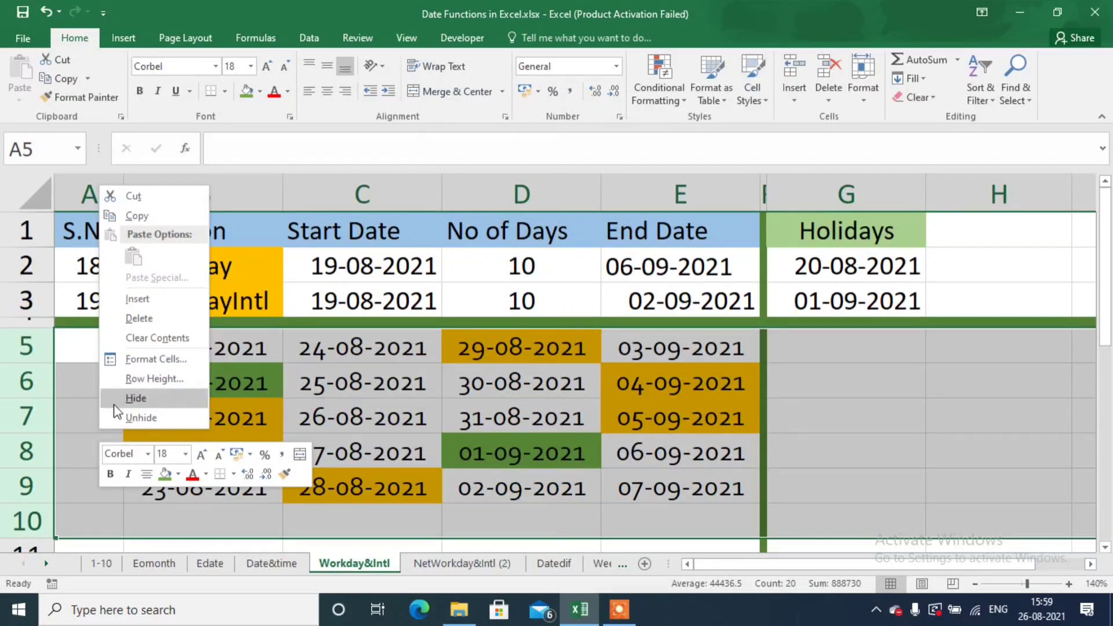
pyautogui.click(135, 399)
# - Count the working days in the Sunday-only date grid up to D16 and compare with the end date in E3
pyautogui.click(304, 419)
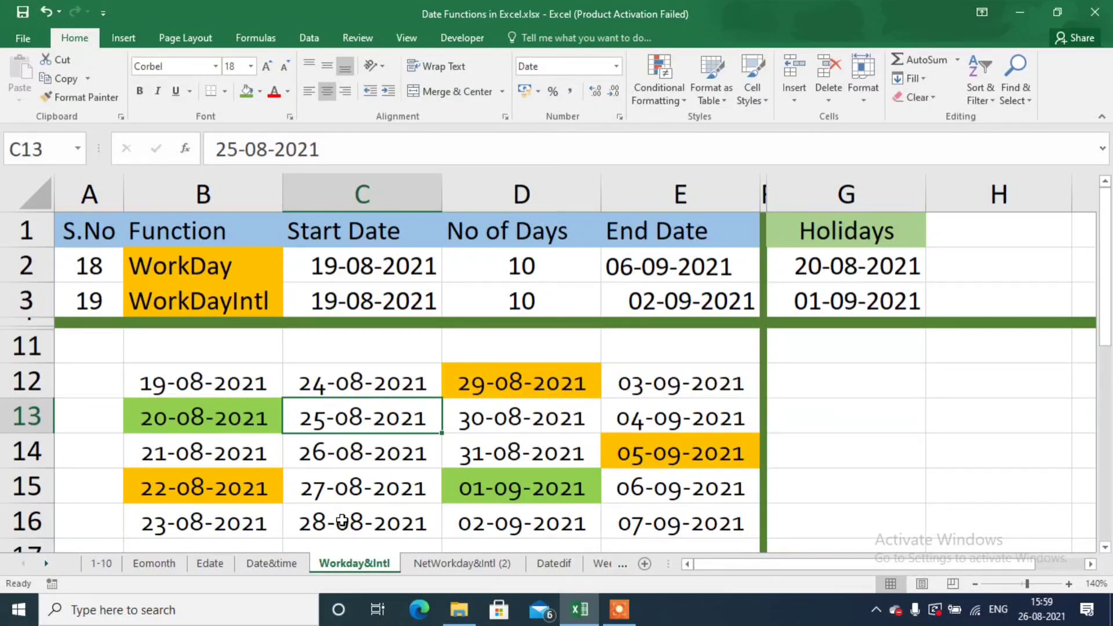
pyautogui.click(525, 519)
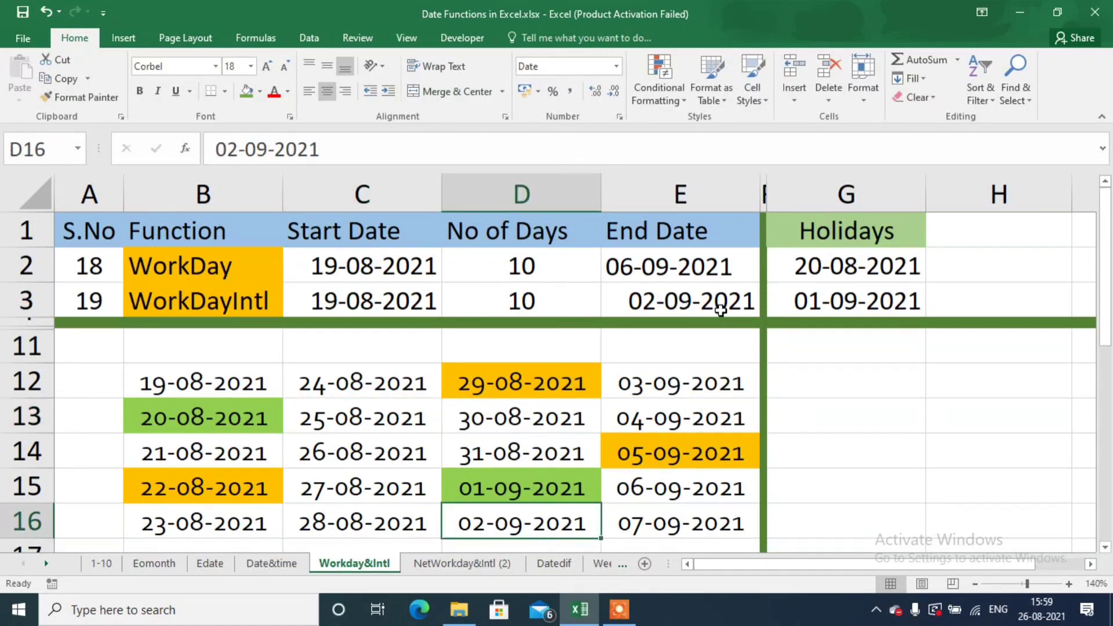
pyautogui.click(681, 297)
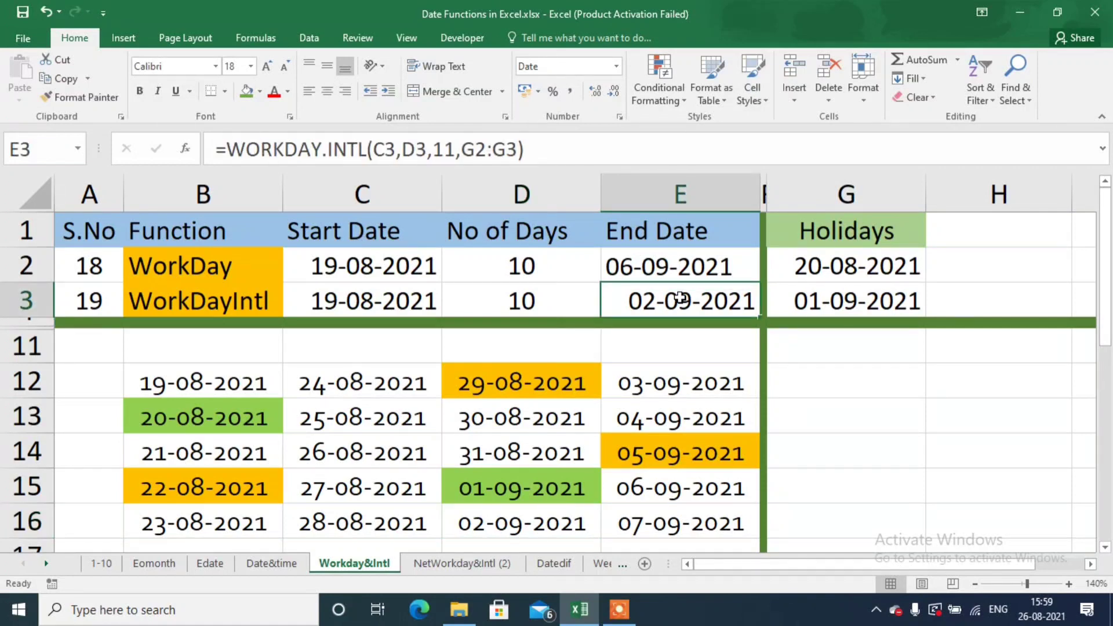
# - On the NetWorkday&Intl (2) sheet, enter =NETWORKDAYS(C2,D2) in cell E2
pyautogui.click(443, 563)
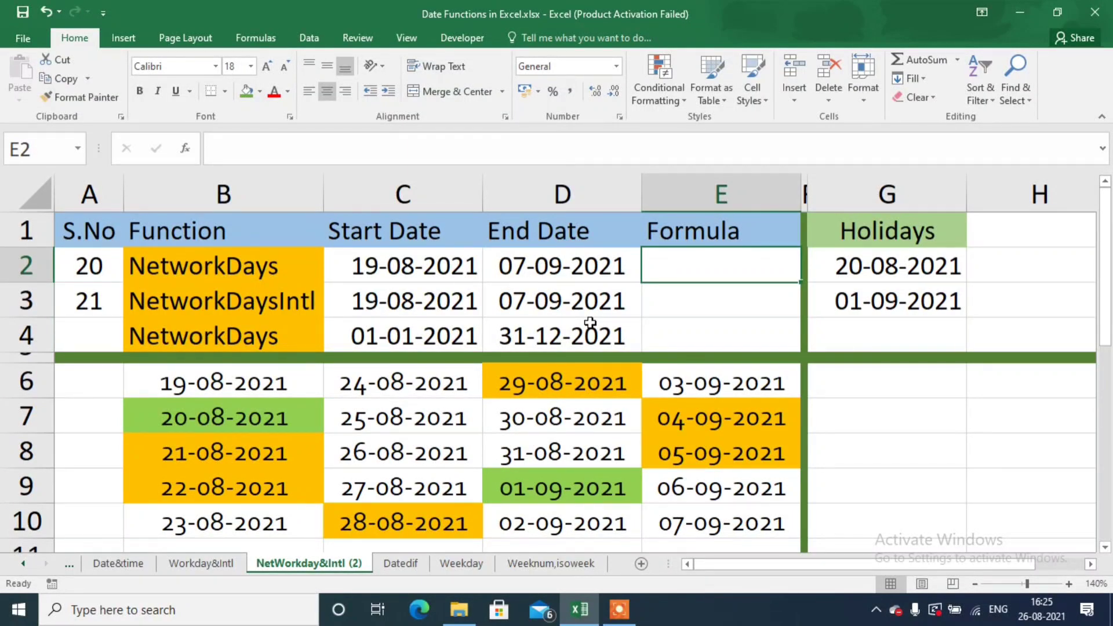
pyautogui.write('=net')
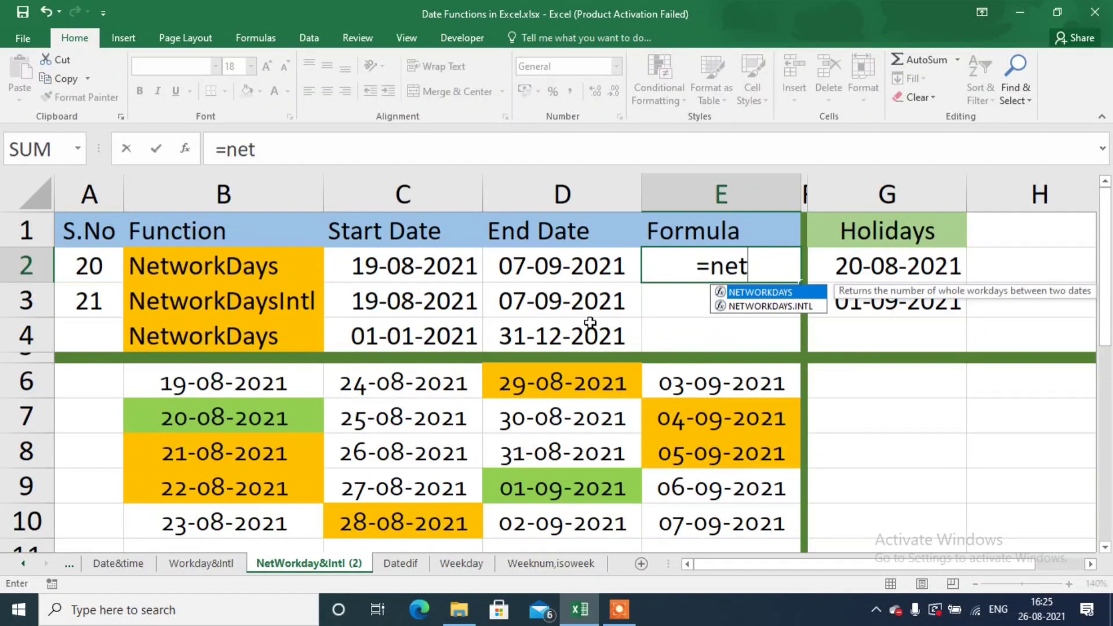
pyautogui.press('Tab')
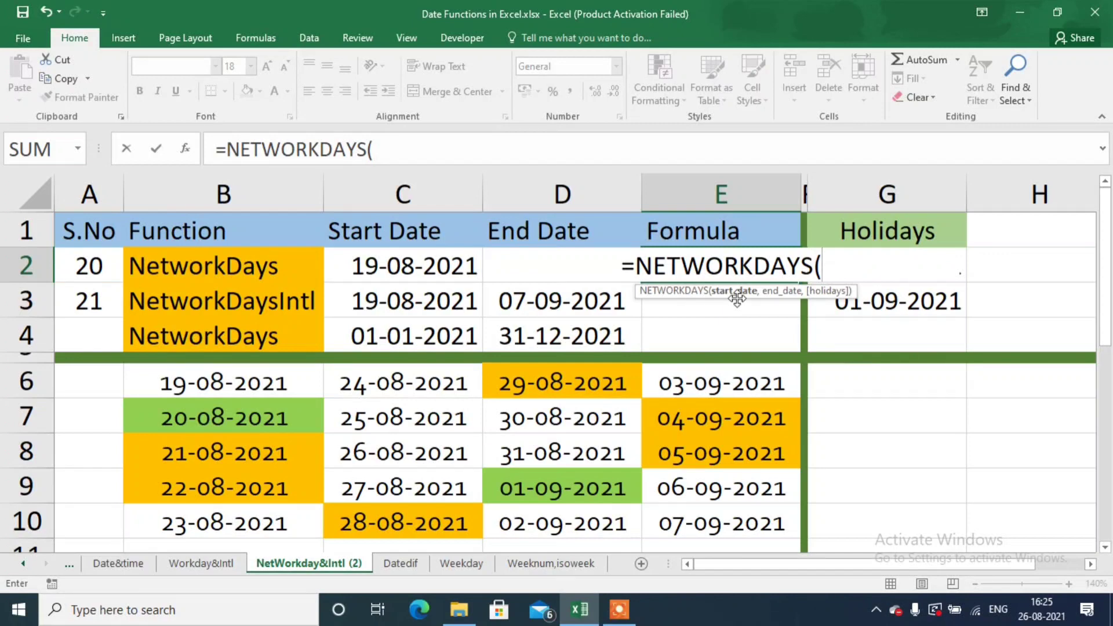
pyautogui.click(473, 271)
pyautogui.write(',')
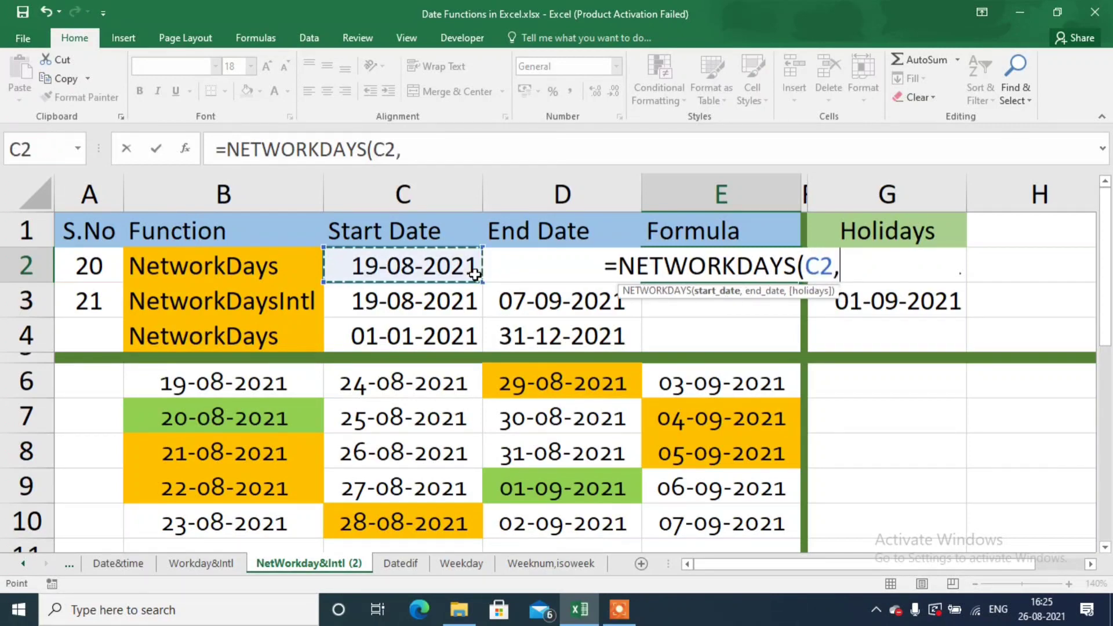
pyautogui.press('Left')
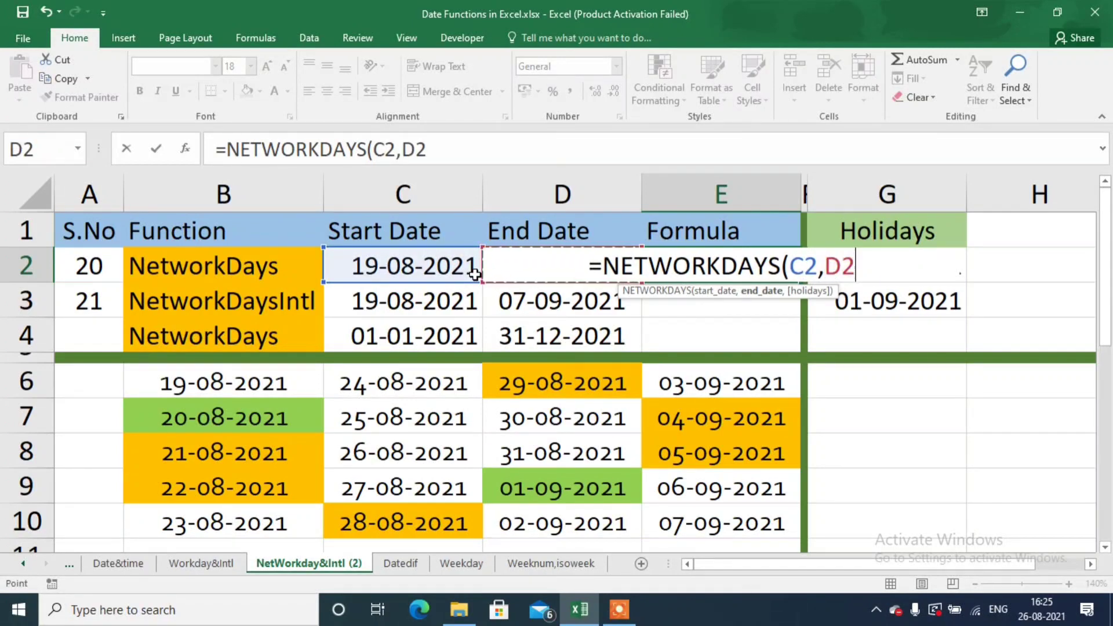
pyautogui.write(')')
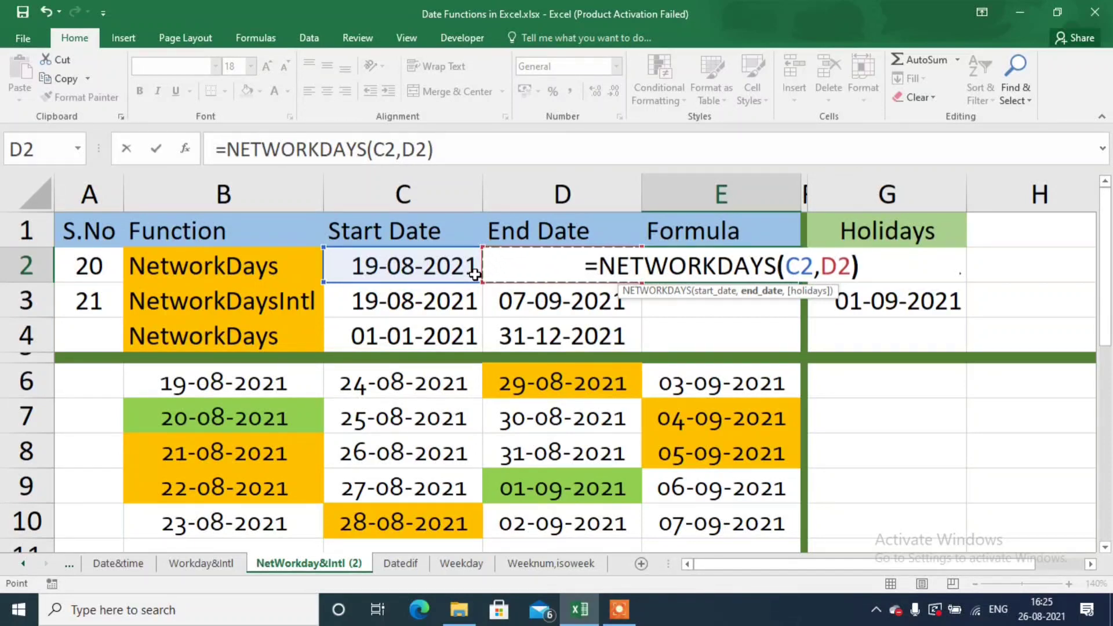
pyautogui.press('Return')
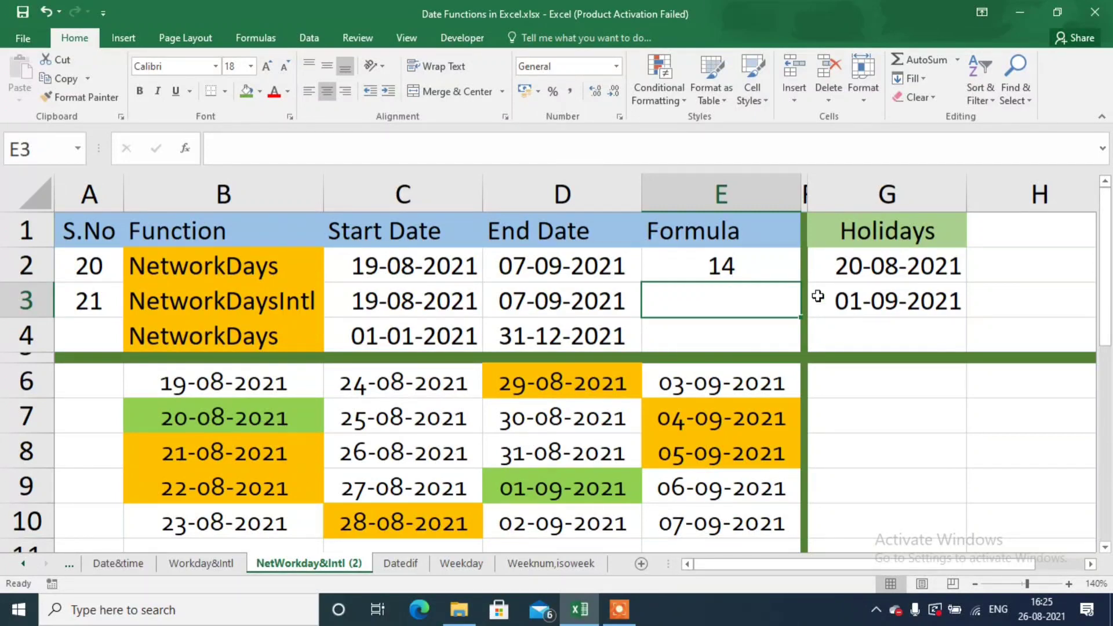
# - Add the range G2:G3 as the holidays argument of the NETWORKDAYS formula in E2
pyautogui.click(777, 253)
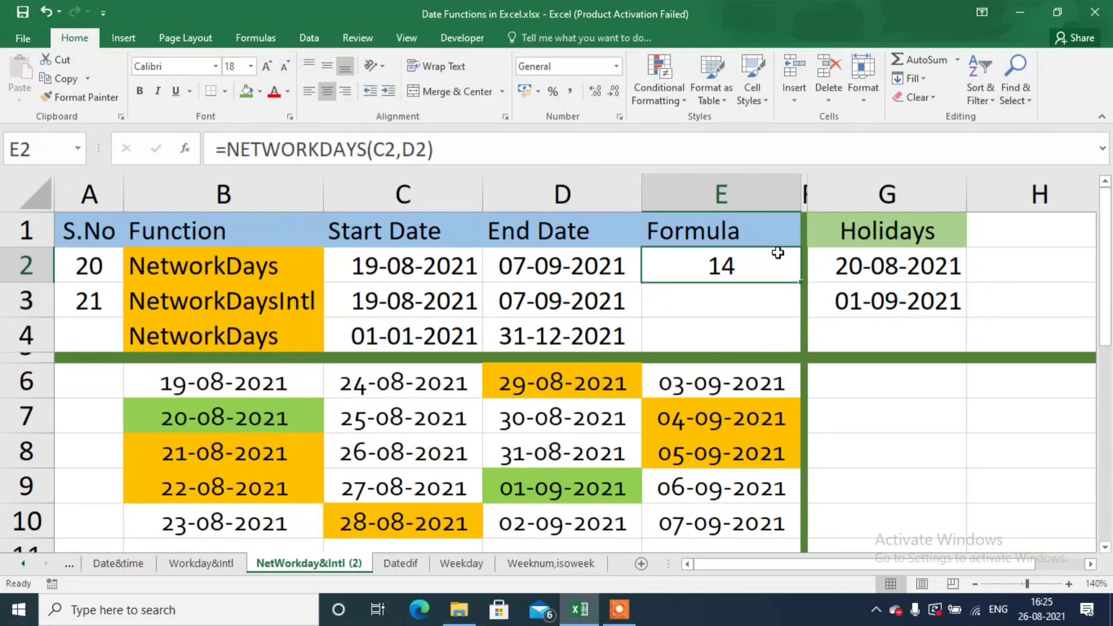
pyautogui.click(526, 141)
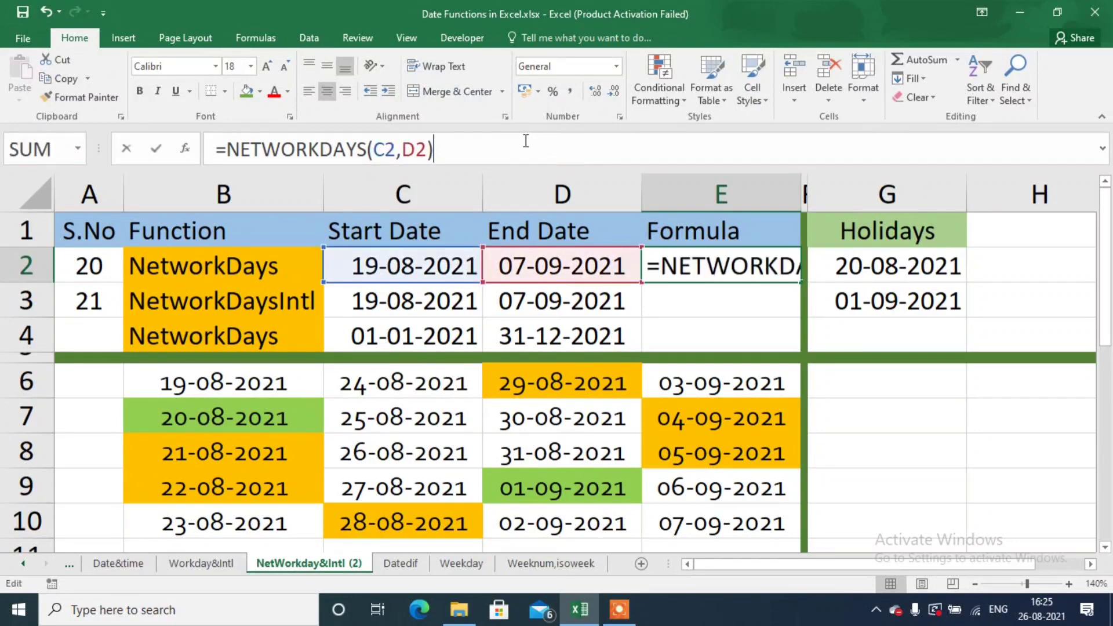
pyautogui.press('BackSpace')
pyautogui.write(',')
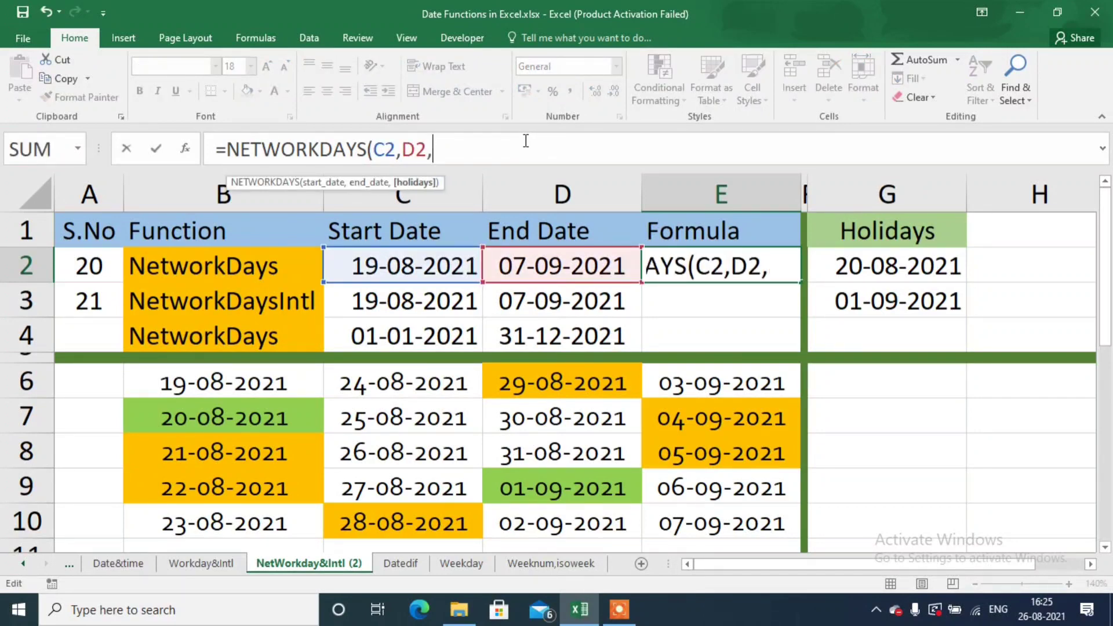
pyautogui.click(856, 266)
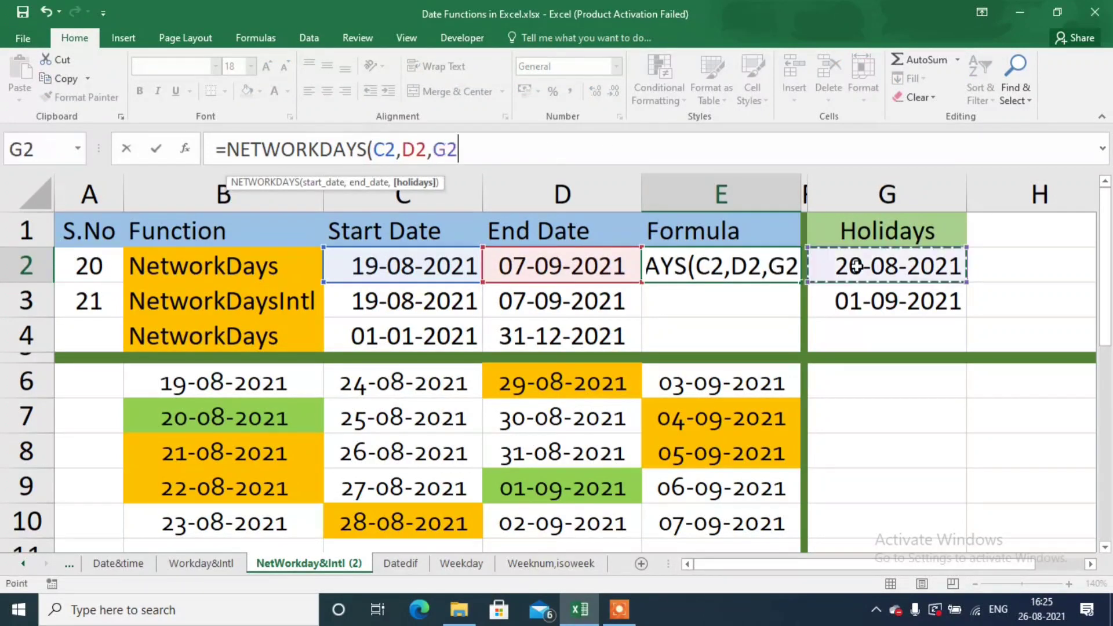
pyautogui.press('F8')
pyautogui.press('Down')
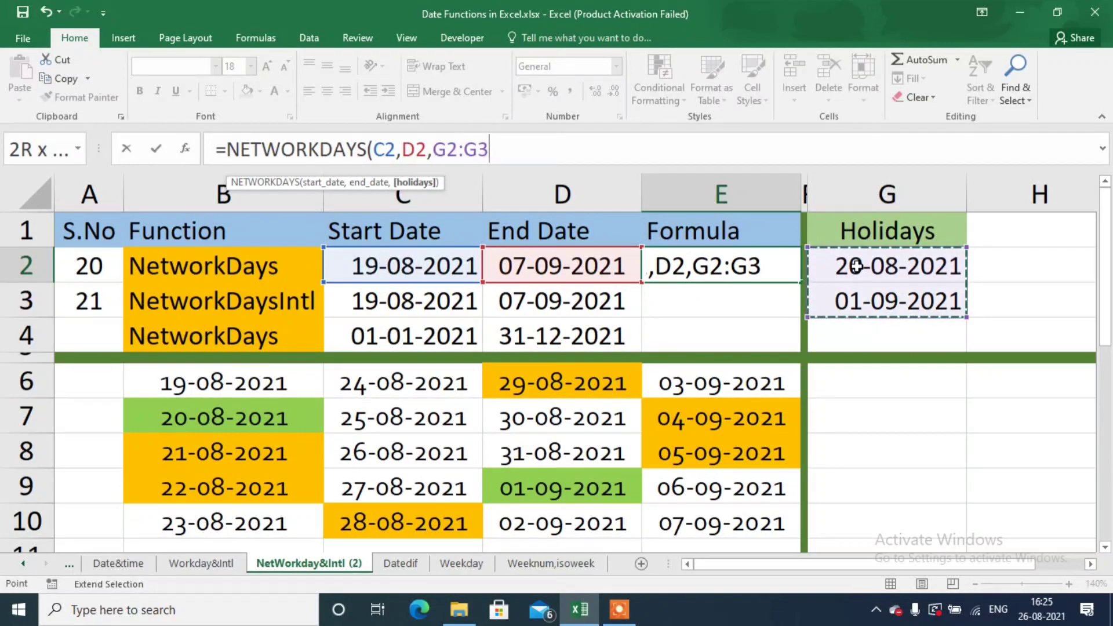
pyautogui.write(')')
pyautogui.press('Return')
pyautogui.press('Up')
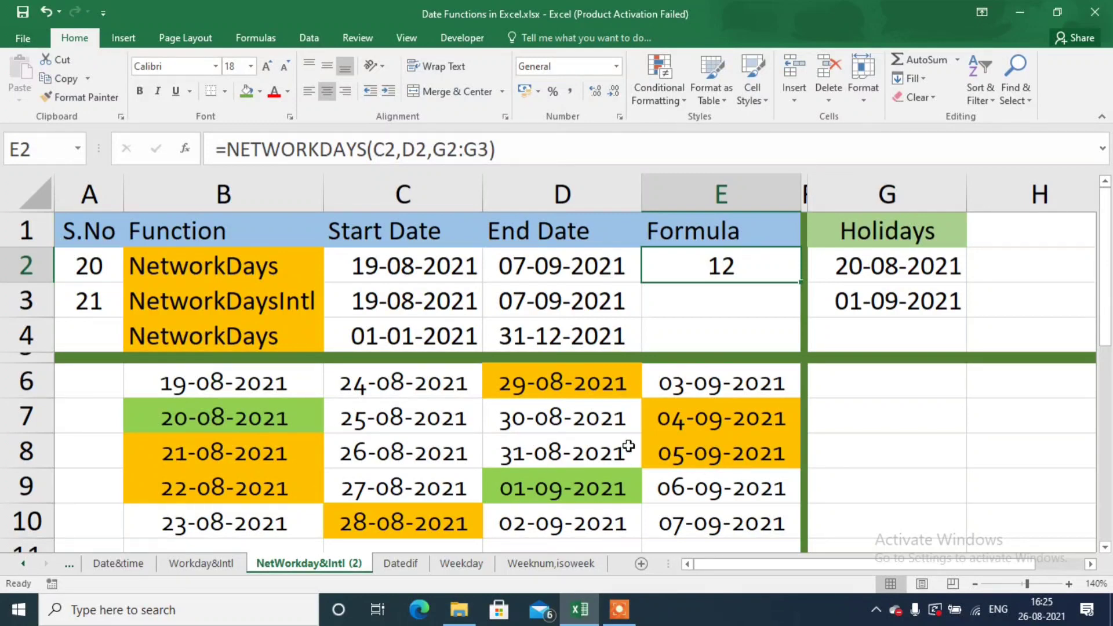
# - Check the NETWORKDAYS result in E2 against the date grid from B6 to E10
pyautogui.click(234, 392)
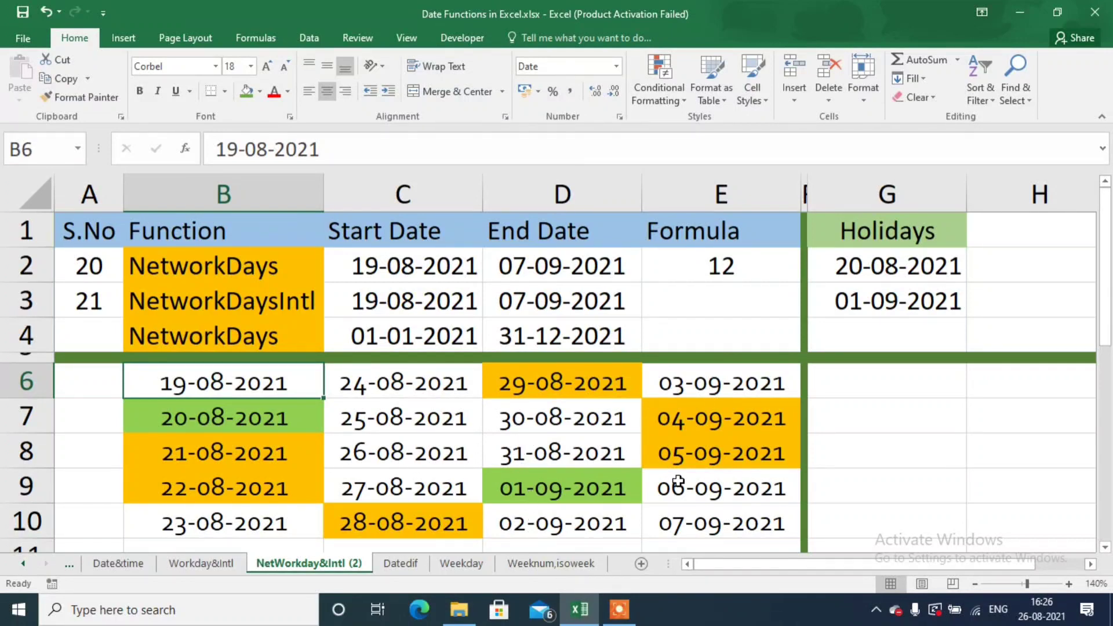
pyautogui.click(683, 518)
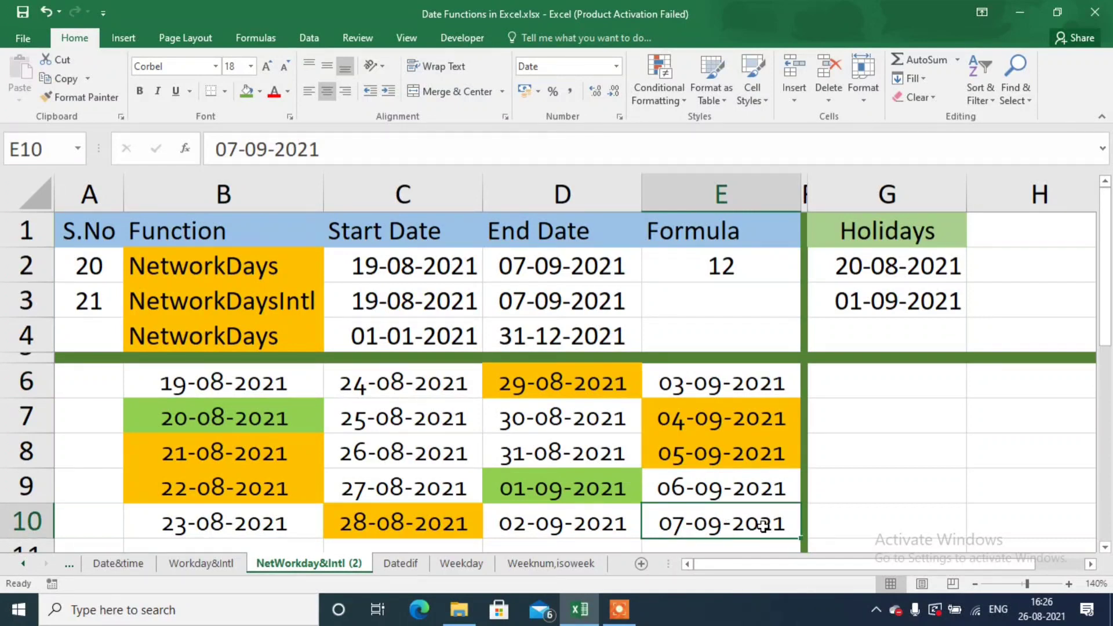
pyautogui.click(740, 267)
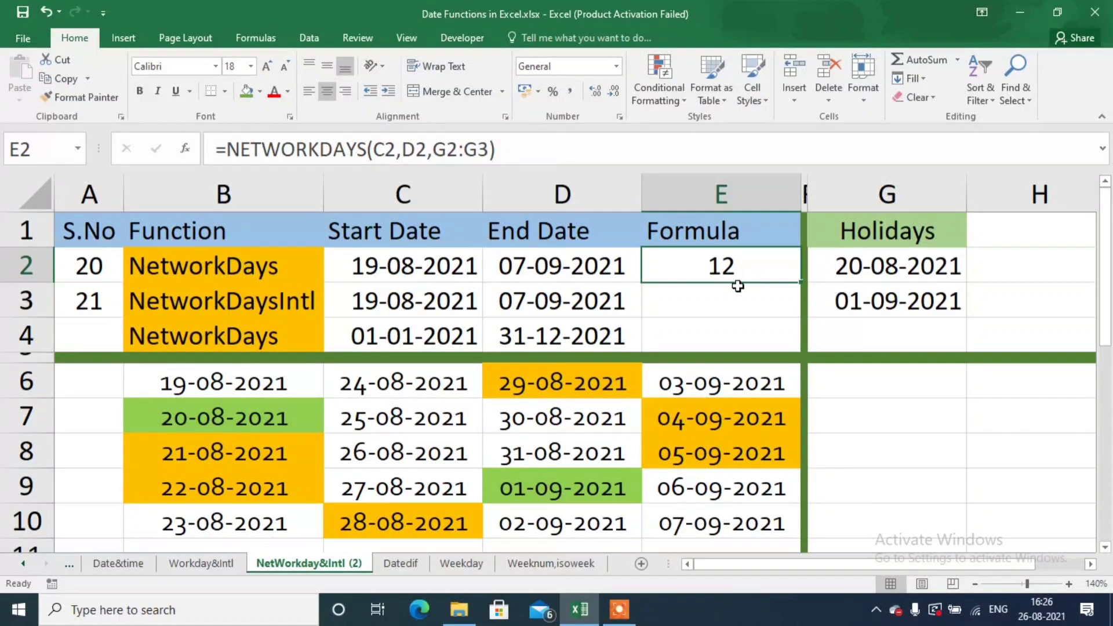
# - Start a NETWORKDAYS.INTL formula in cell E3 with C3 as the start date and D3 as the end date
pyautogui.click(738, 286)
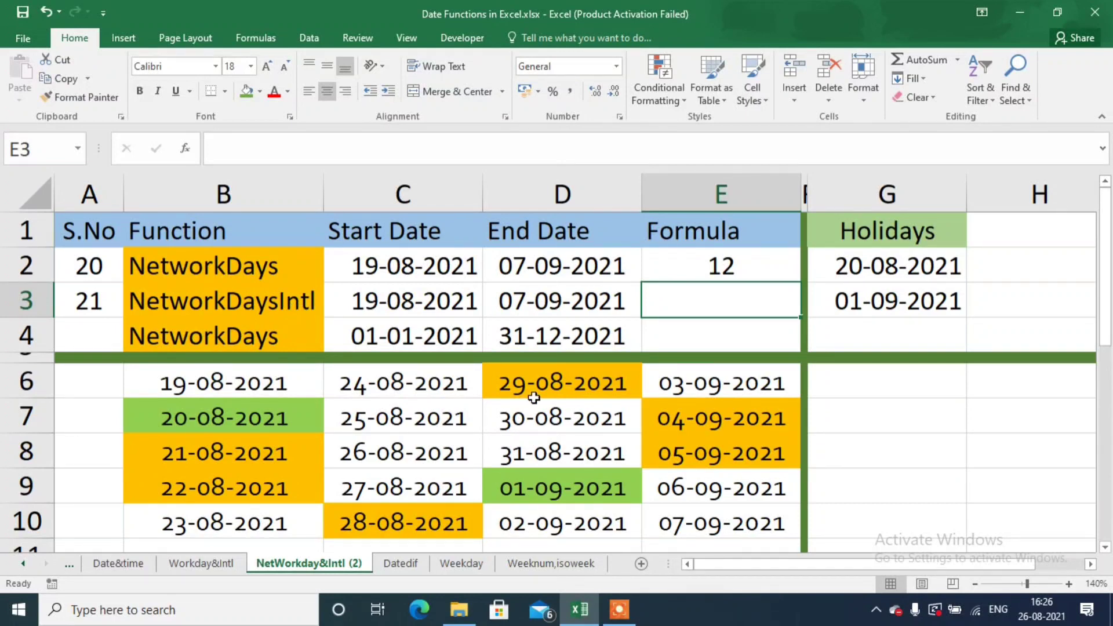
pyautogui.write('=net')
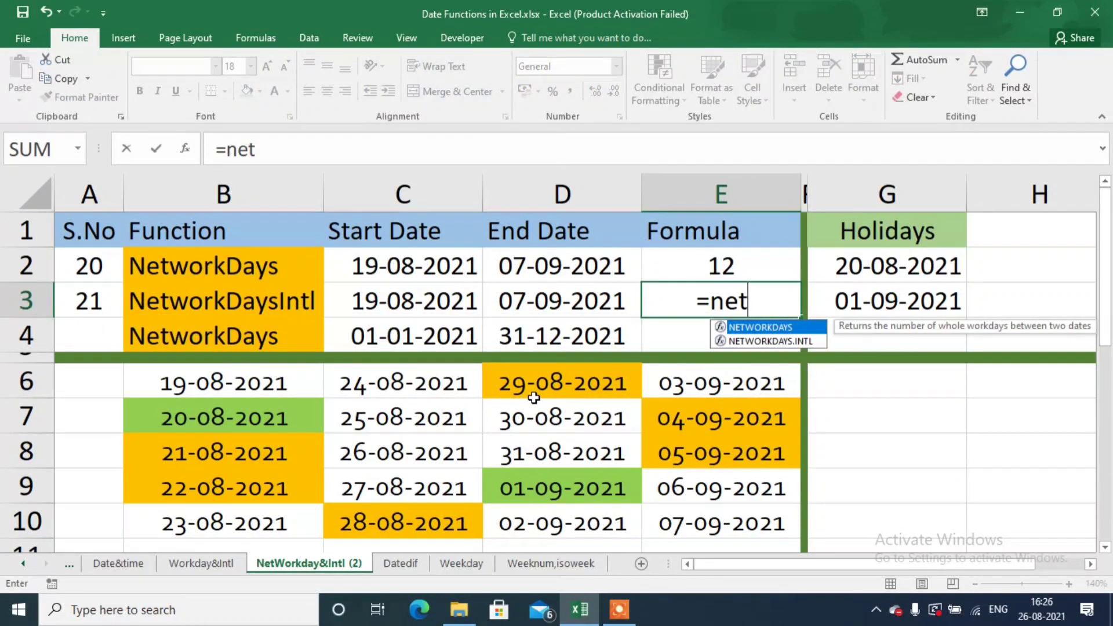
pyautogui.press('Down')
pyautogui.press('Tab')
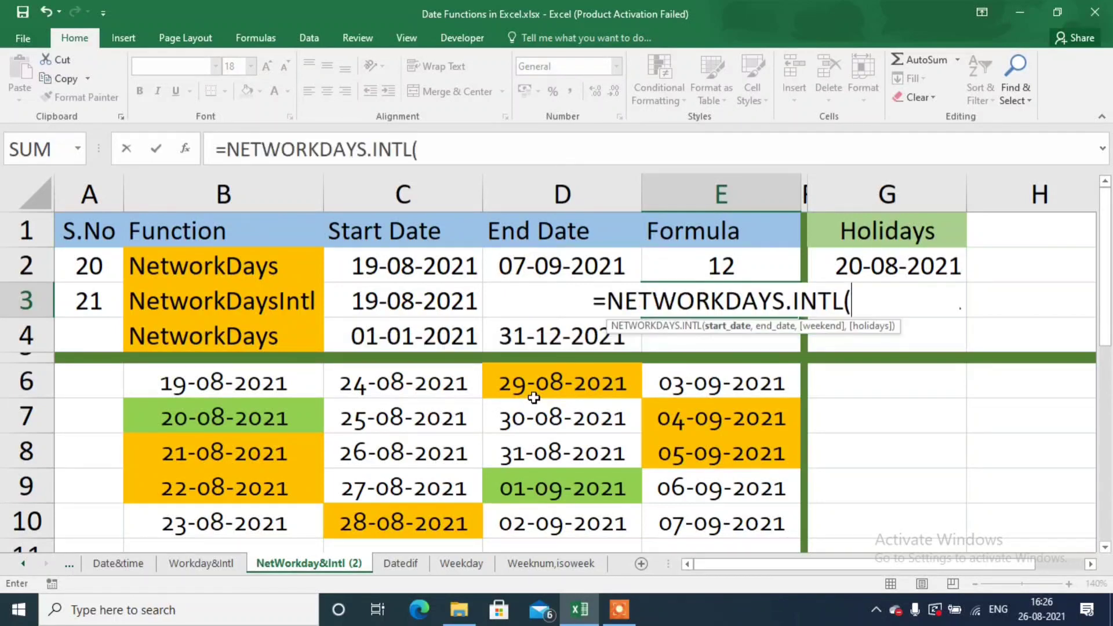
pyautogui.click(441, 301)
pyautogui.write(',')
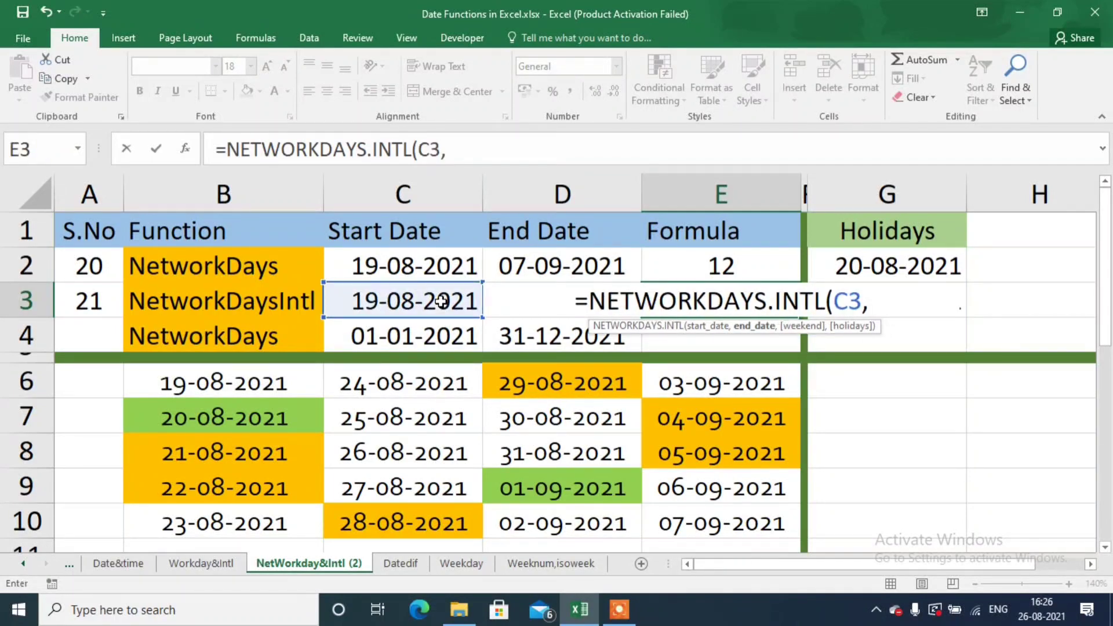
pyautogui.press('Left')
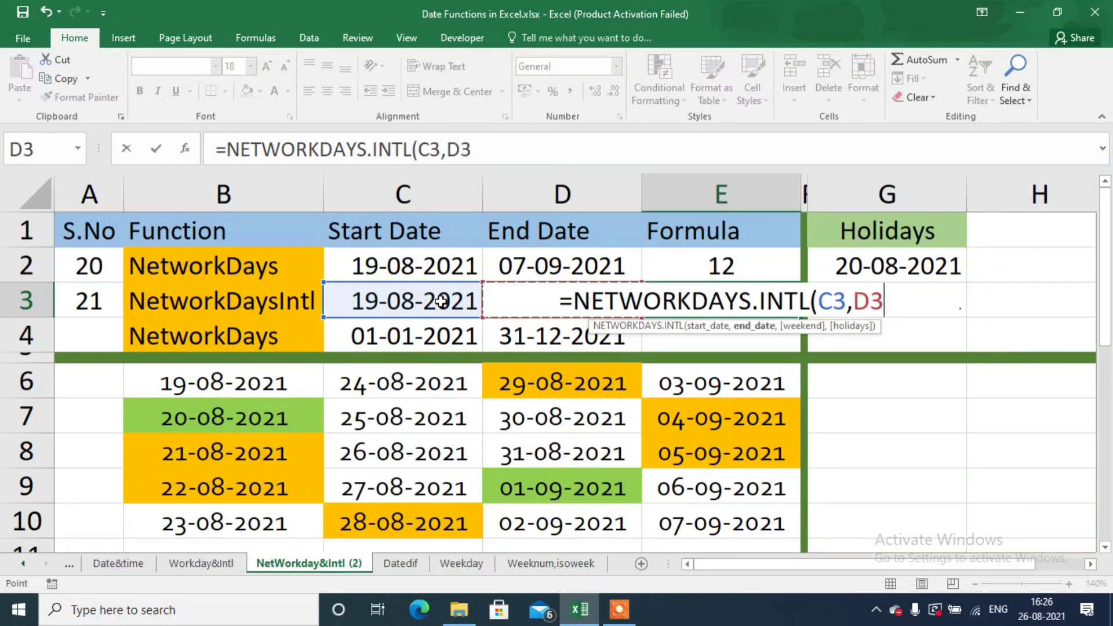
pyautogui.write(',')
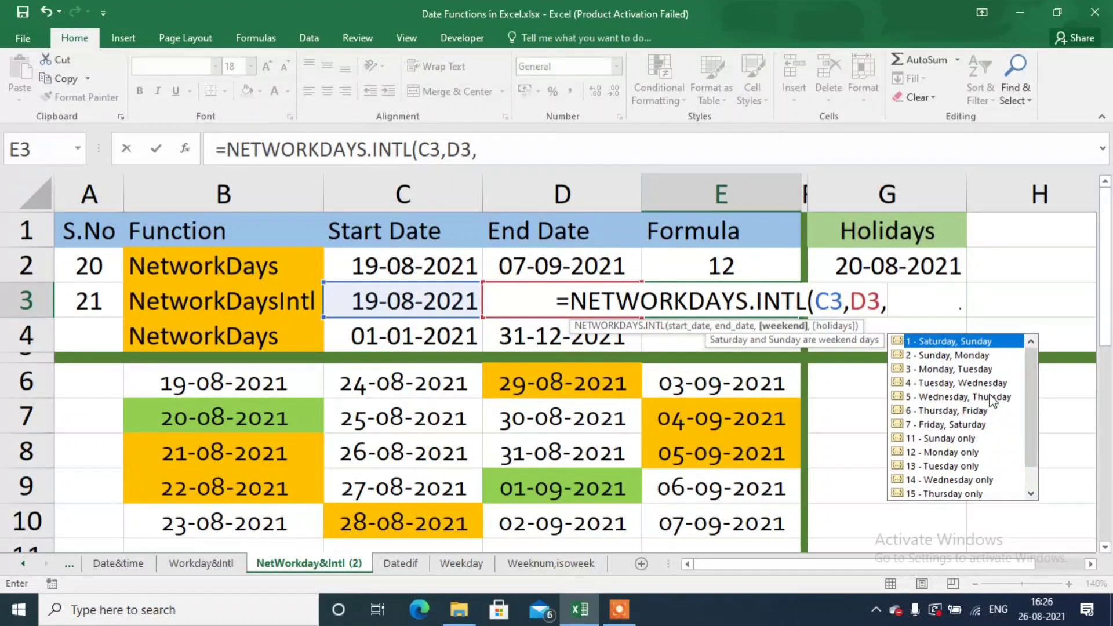
# - Complete the E3 formula with weekend option 11 (Sunday only) and G2:G3 as the holidays
pyautogui.click(947, 444)
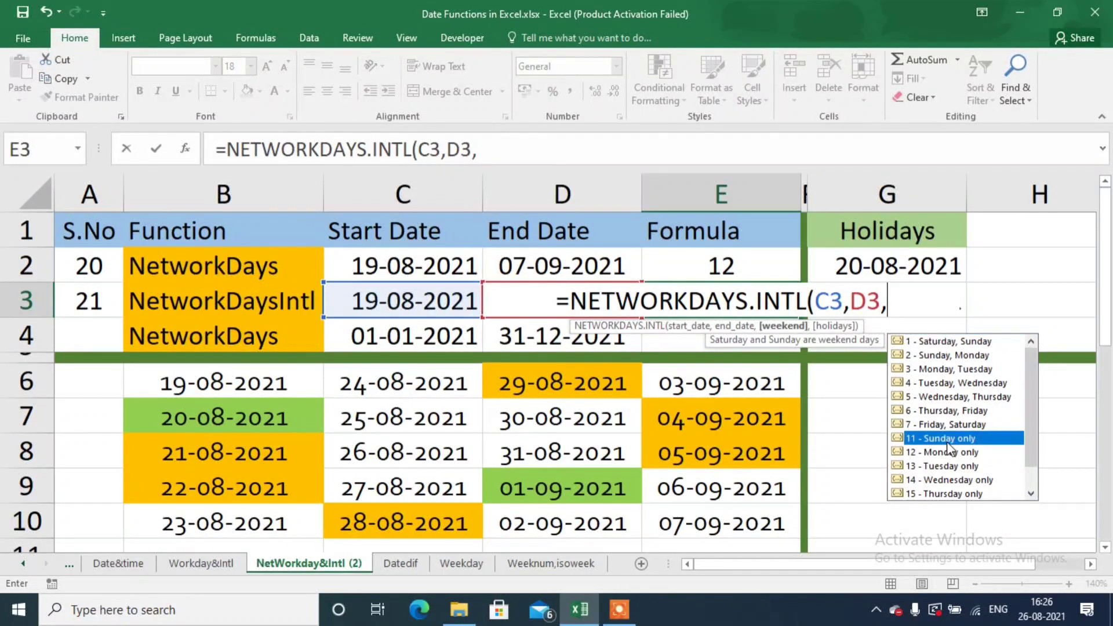
pyautogui.doubleClick(947, 444)
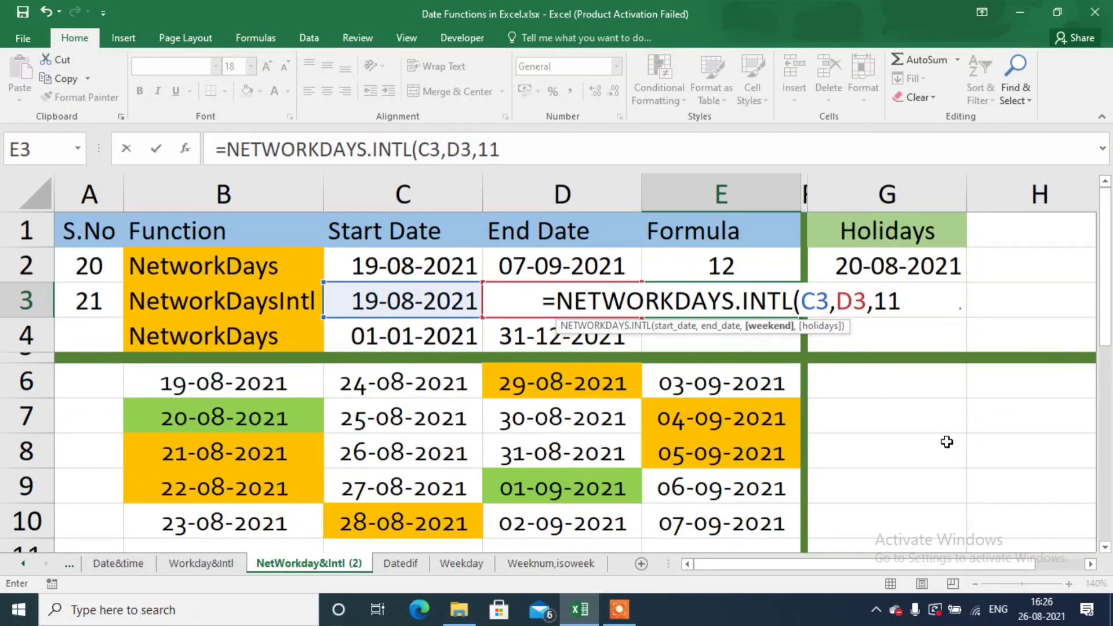
pyautogui.write(',')
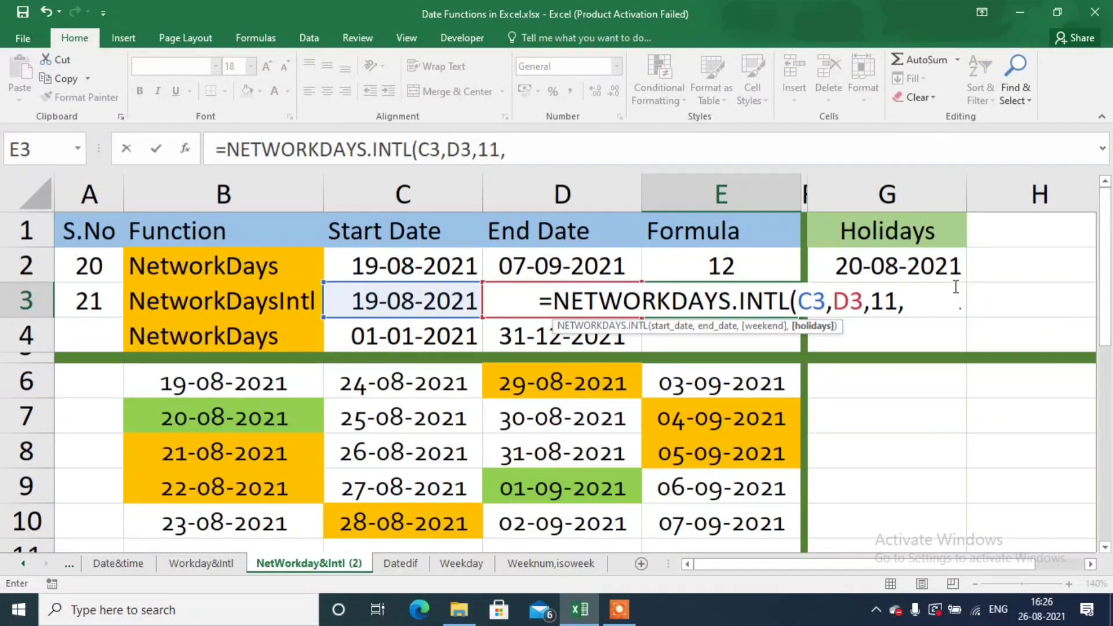
pyautogui.moveTo(945, 259); pyautogui.dragTo(950, 293)
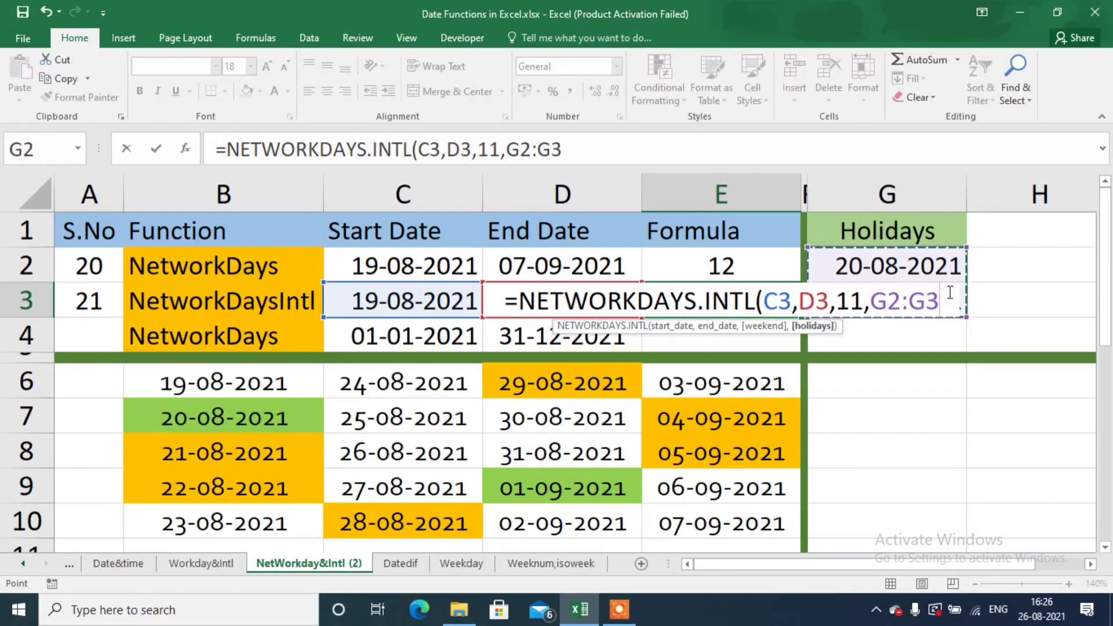
pyautogui.write(')')
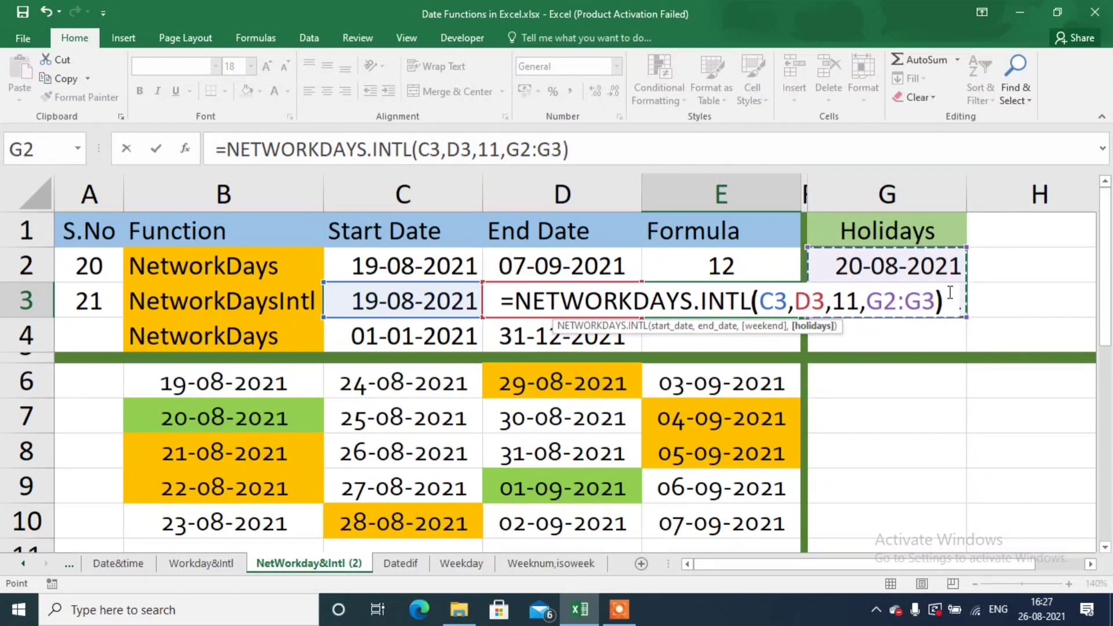
pyautogui.press('Return')
pyautogui.press('Up')
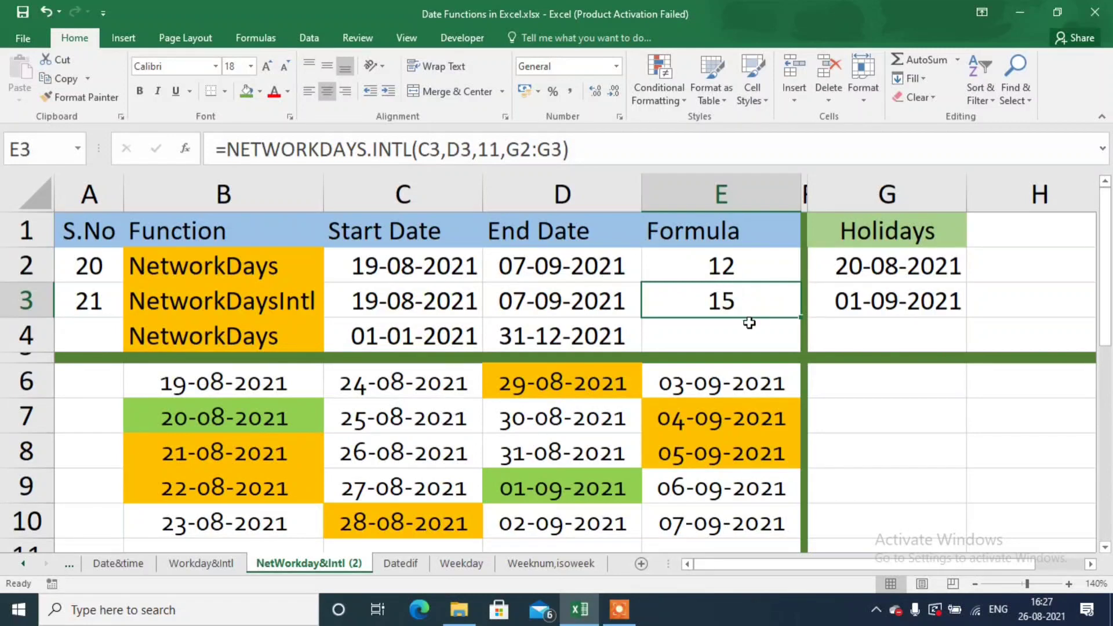
# - Hide rows 6 to 10 containing the Saturday-and-Sunday weekend date grid
pyautogui.moveTo(27, 384); pyautogui.dragTo(35, 521)
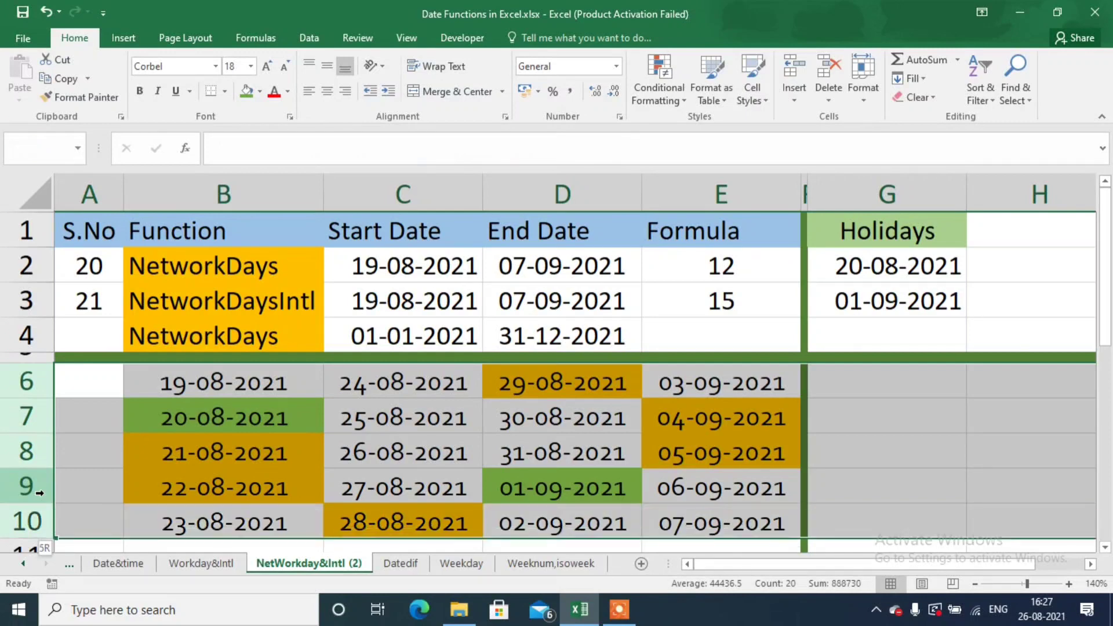
pyautogui.rightClick(74, 486)
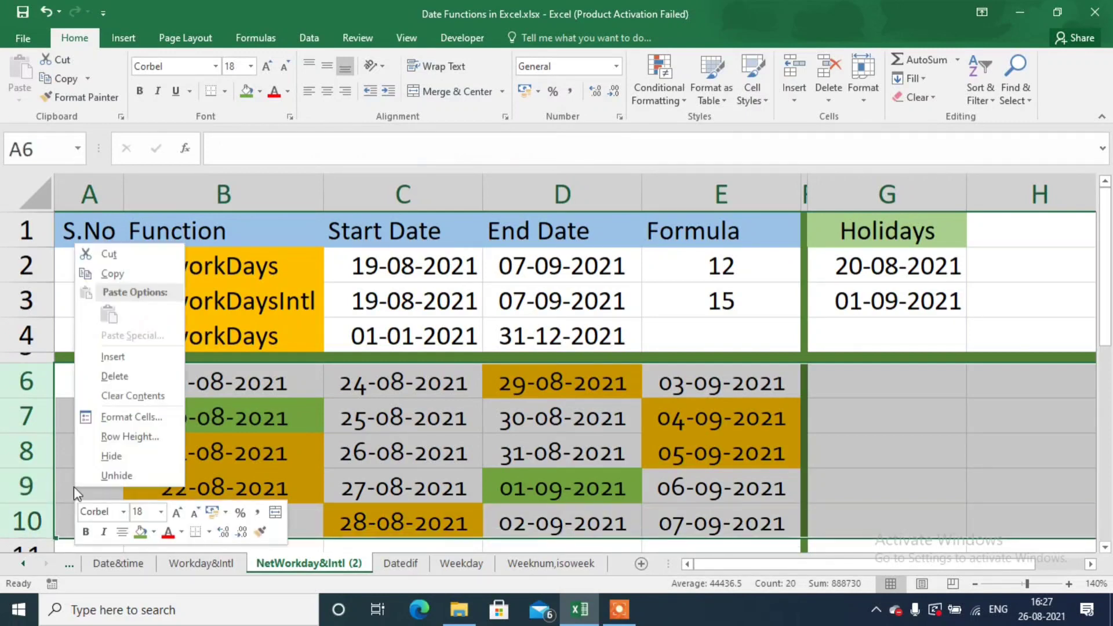
pyautogui.click(100, 462)
# - Check the NETWORKDAYS.INTL result in E3 against the Sunday-only date grid from B13 to E17
pyautogui.click(176, 457)
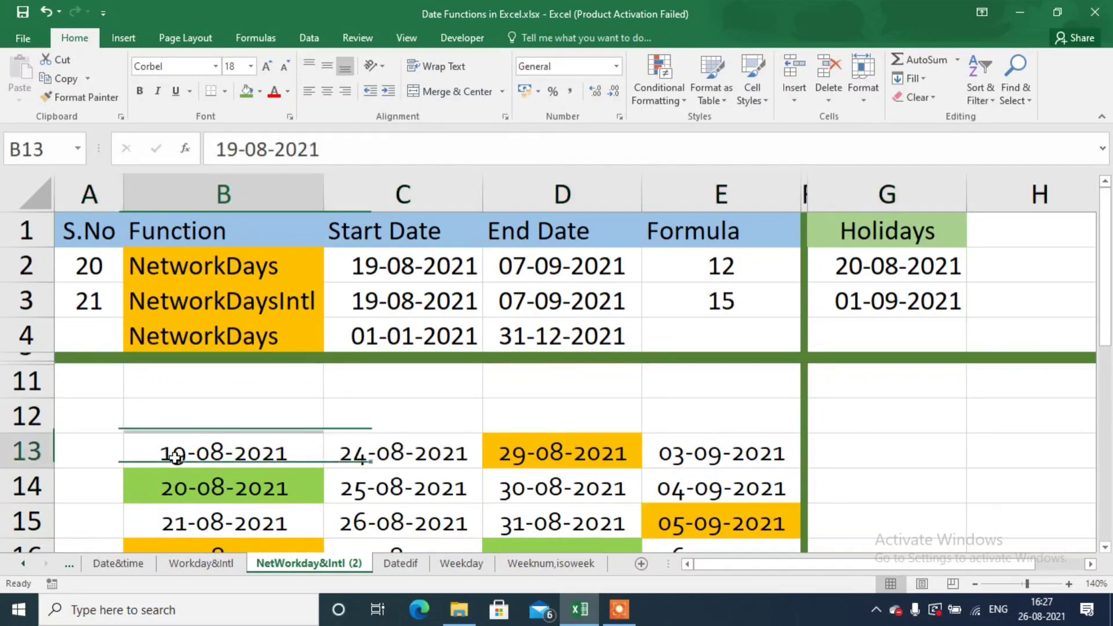
pyautogui.press('Down')
pyautogui.press('Down')
pyautogui.press('Down')
pyautogui.press('Down')
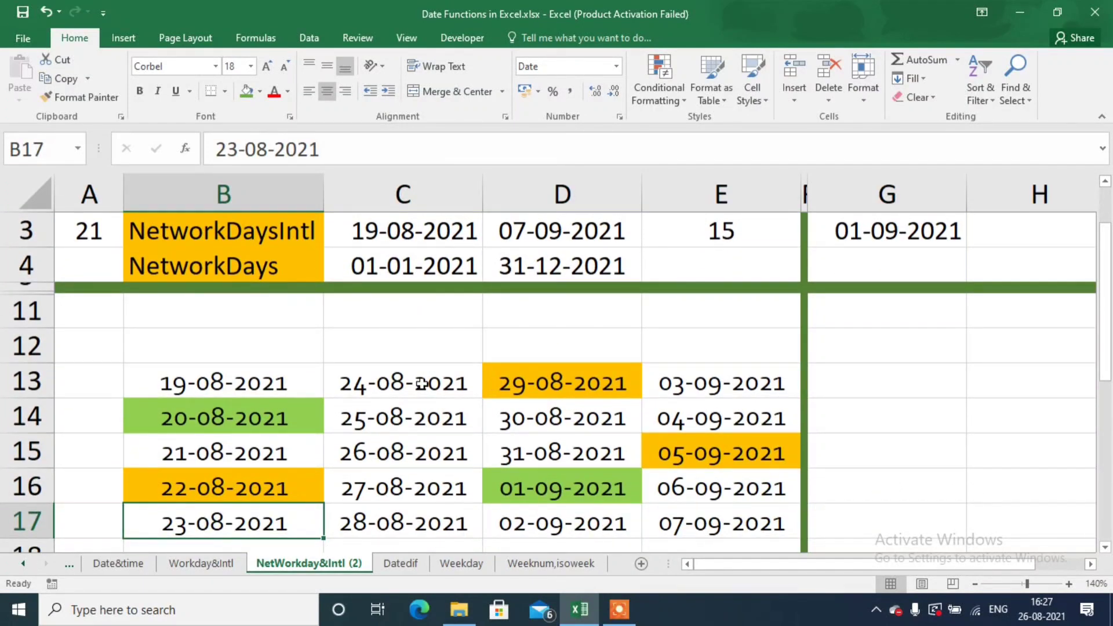
pyautogui.click(284, 387)
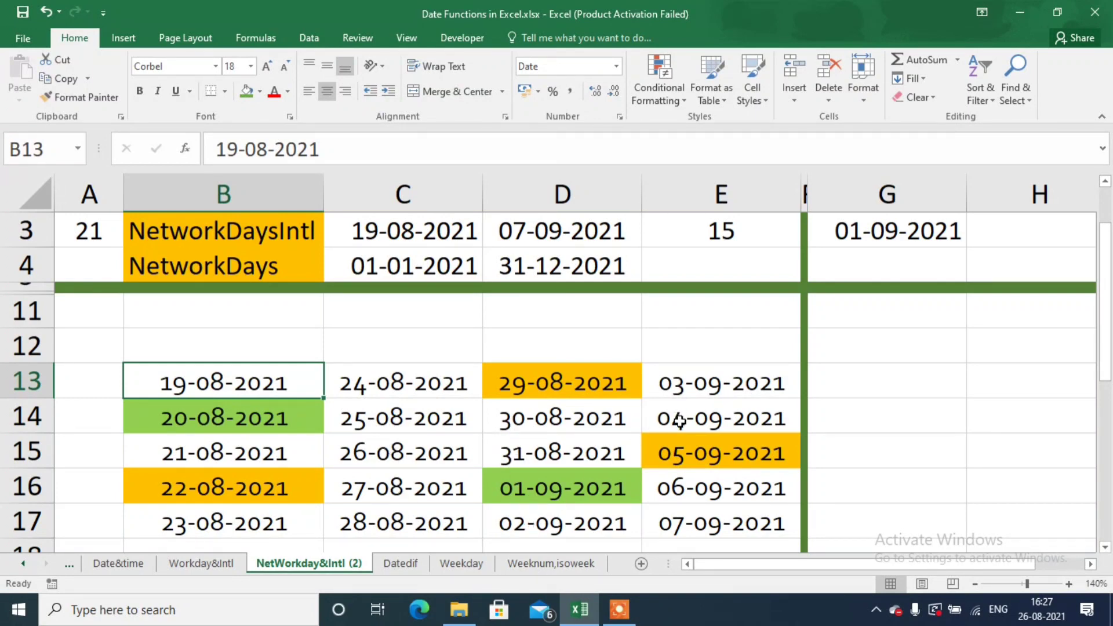
pyautogui.click(687, 526)
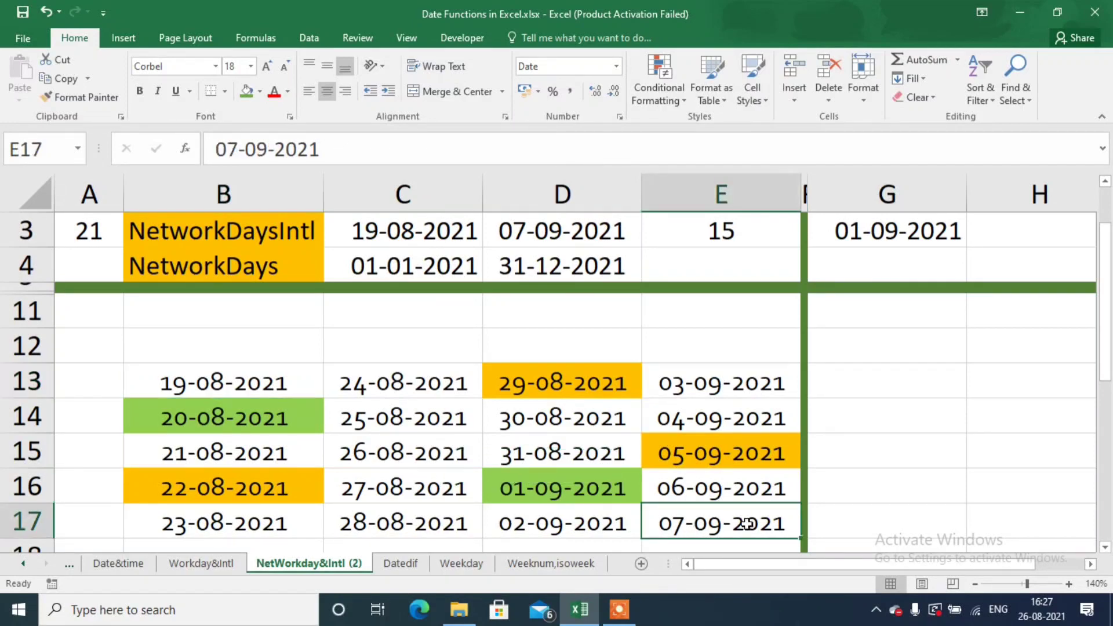
pyautogui.click(698, 229)
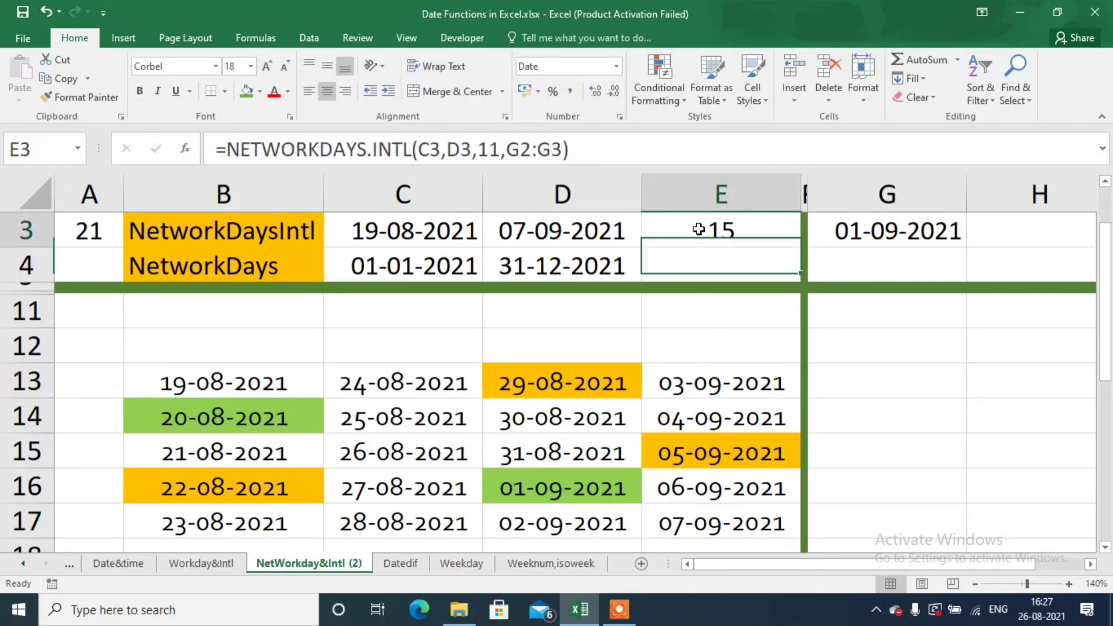
pyautogui.scroll(2, 699, 230)
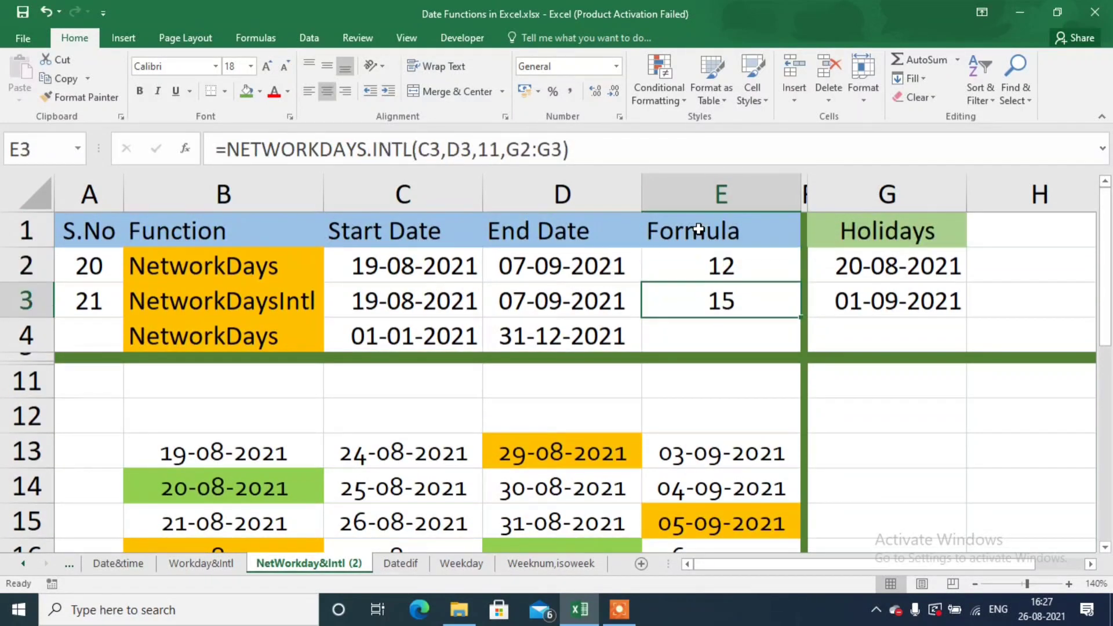
# - Copy the NETWORKDAYS formula from E2 into E4 to count the working days of the whole year 2021
pyautogui.press('Down')
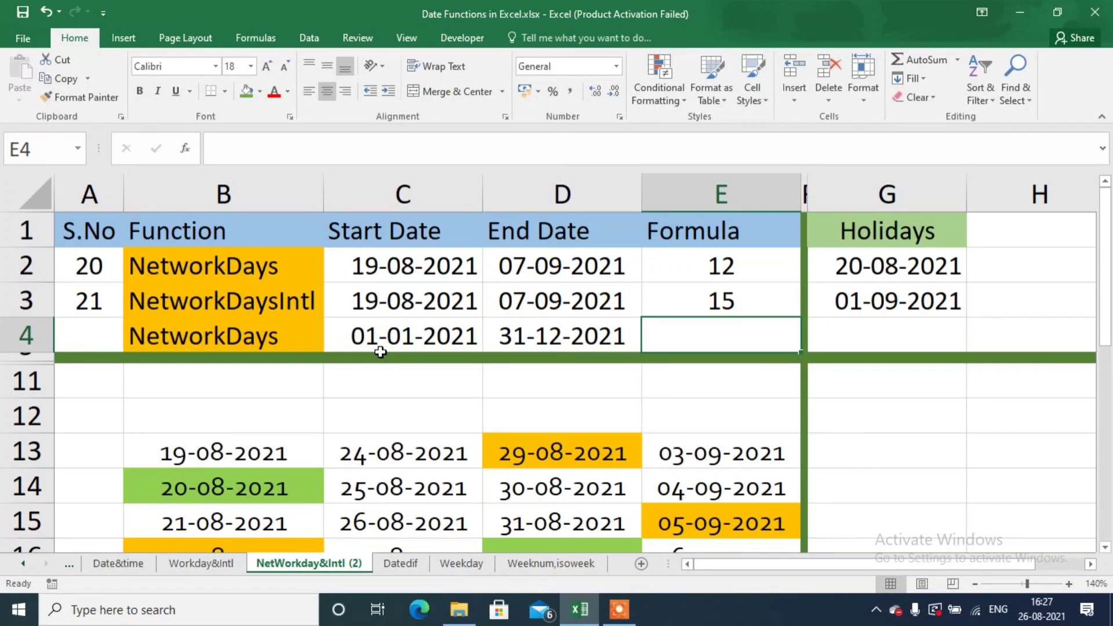
pyautogui.press('Up')
pyautogui.press('Up')
pyautogui.hotkey('ctrl', 'c')
pyautogui.press('Down')
pyautogui.press('Down')
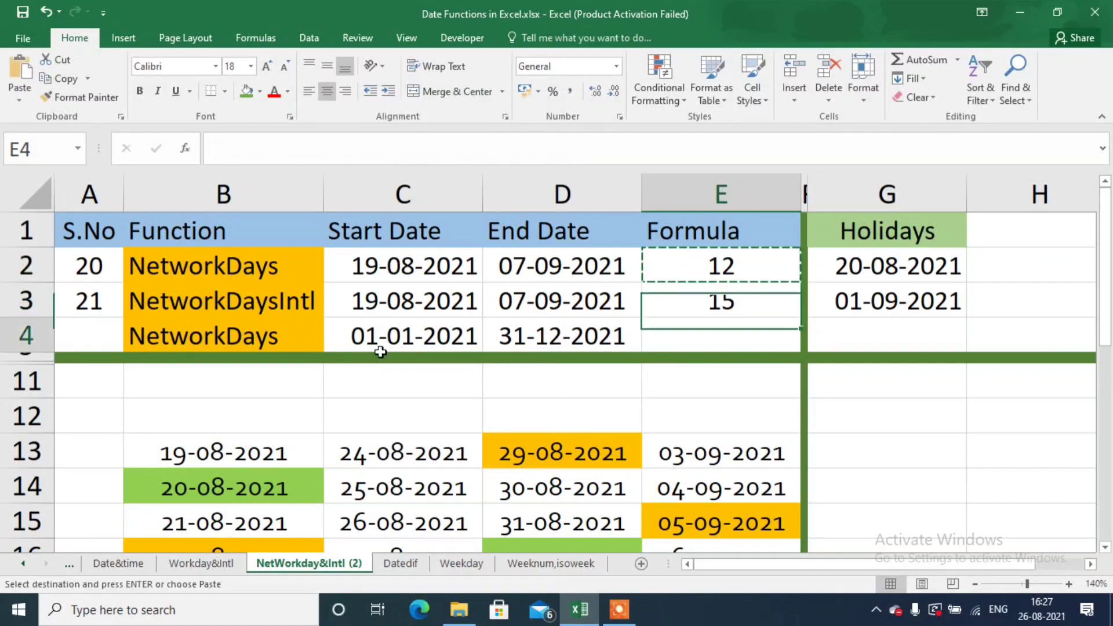
pyautogui.hotkey('ctrl', 'v')
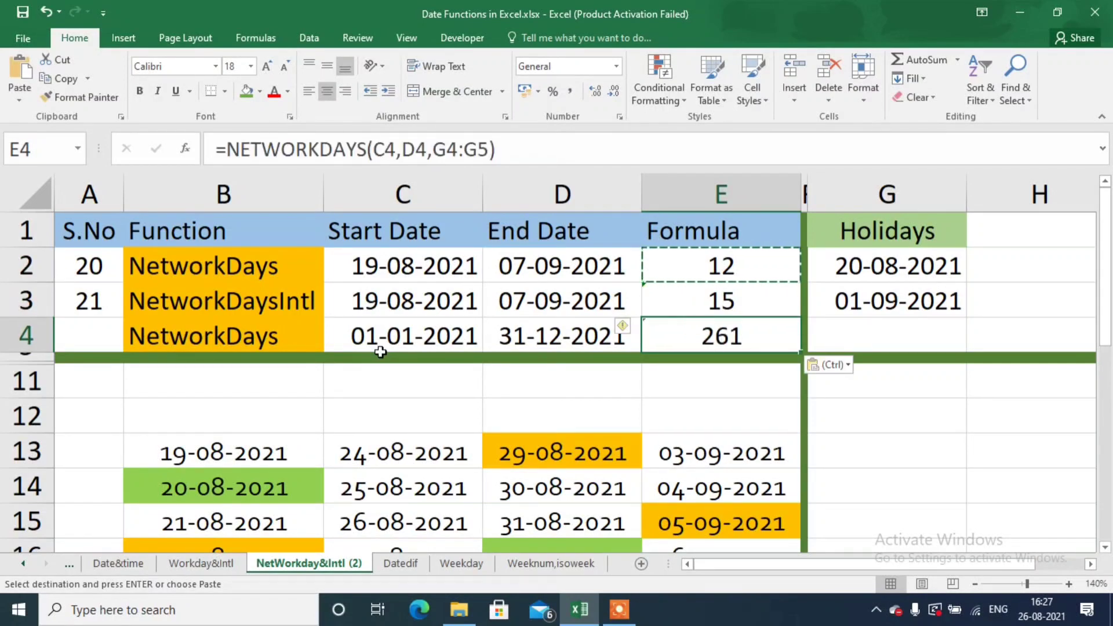
pyautogui.press('Escape')
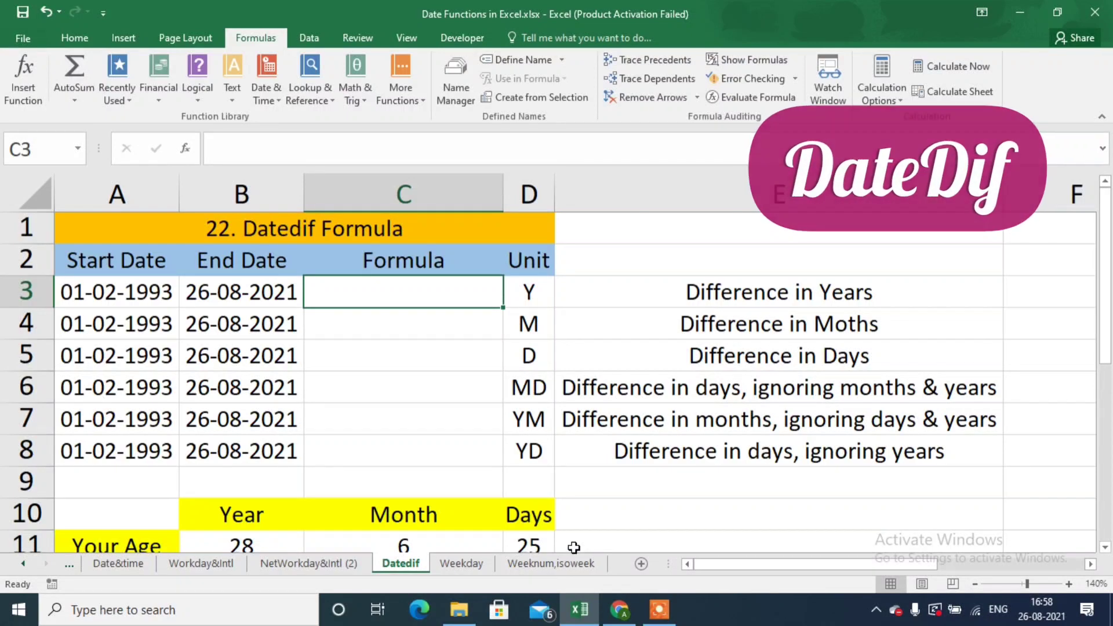
# - On the Datedif sheet, start a DATEDIF formula in C3 with A3 as the start date and B3 as the end date
pyautogui.write('=d')
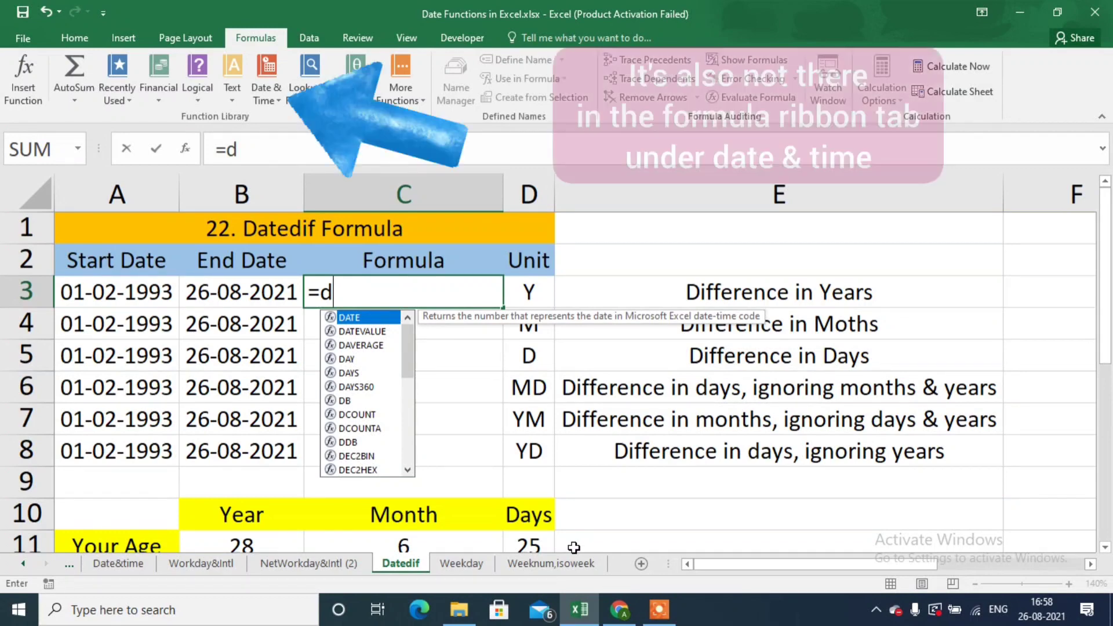
pyautogui.write('atedif')
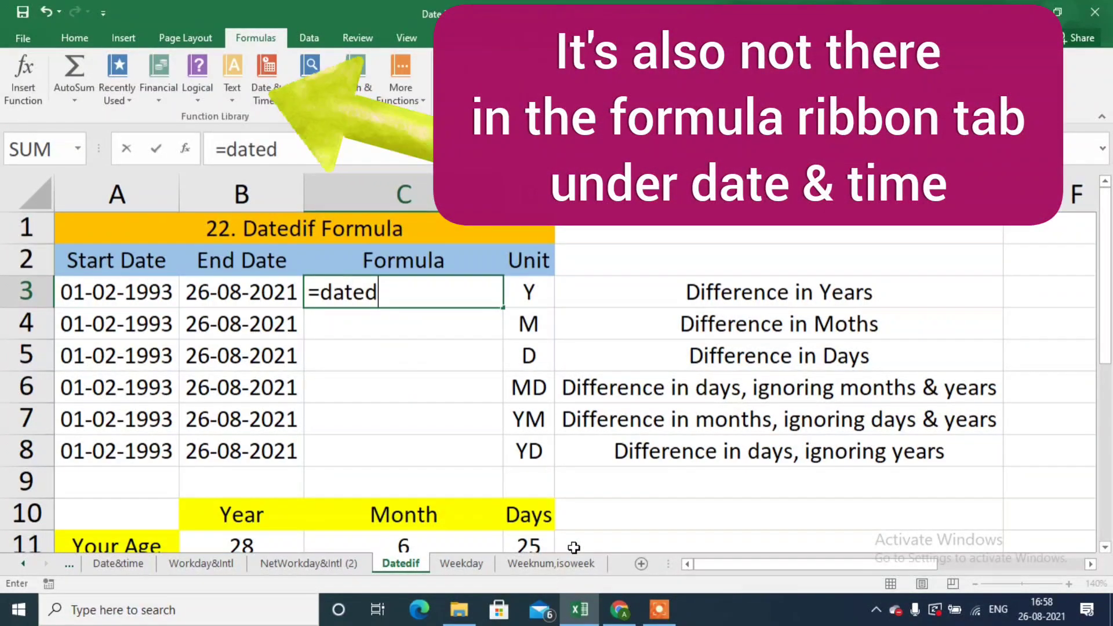
pyautogui.write('(')
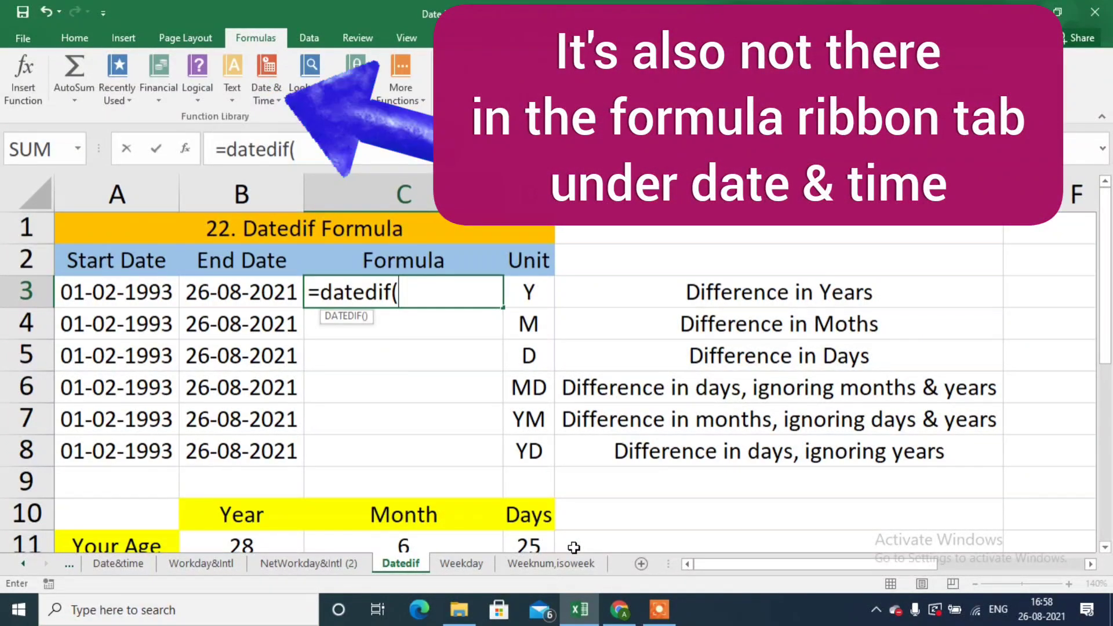
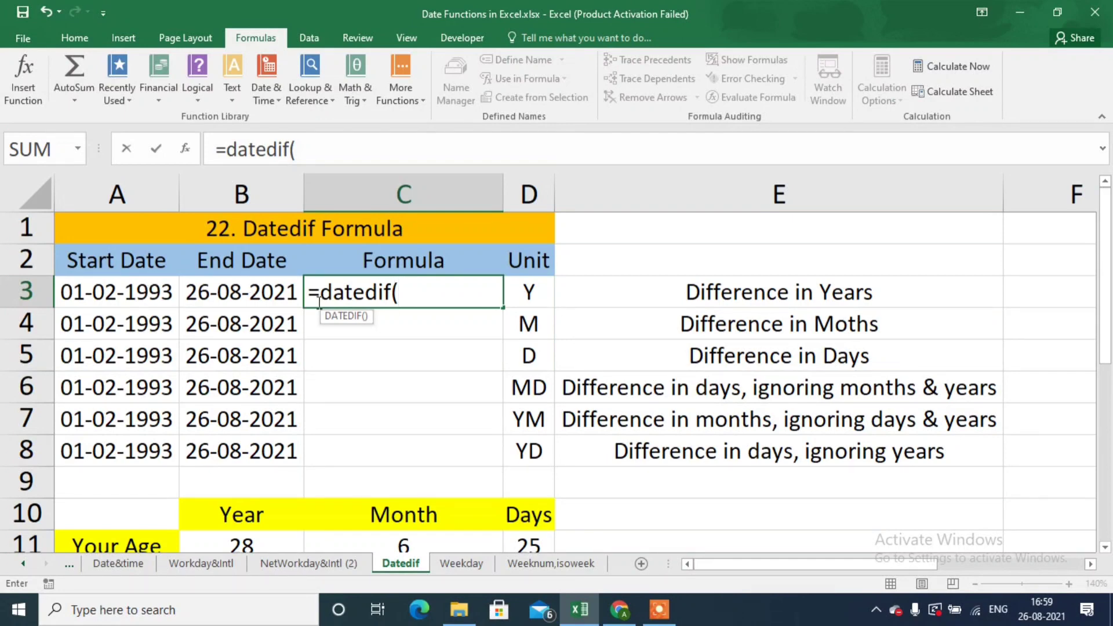
pyautogui.click(114, 292)
pyautogui.write(',')
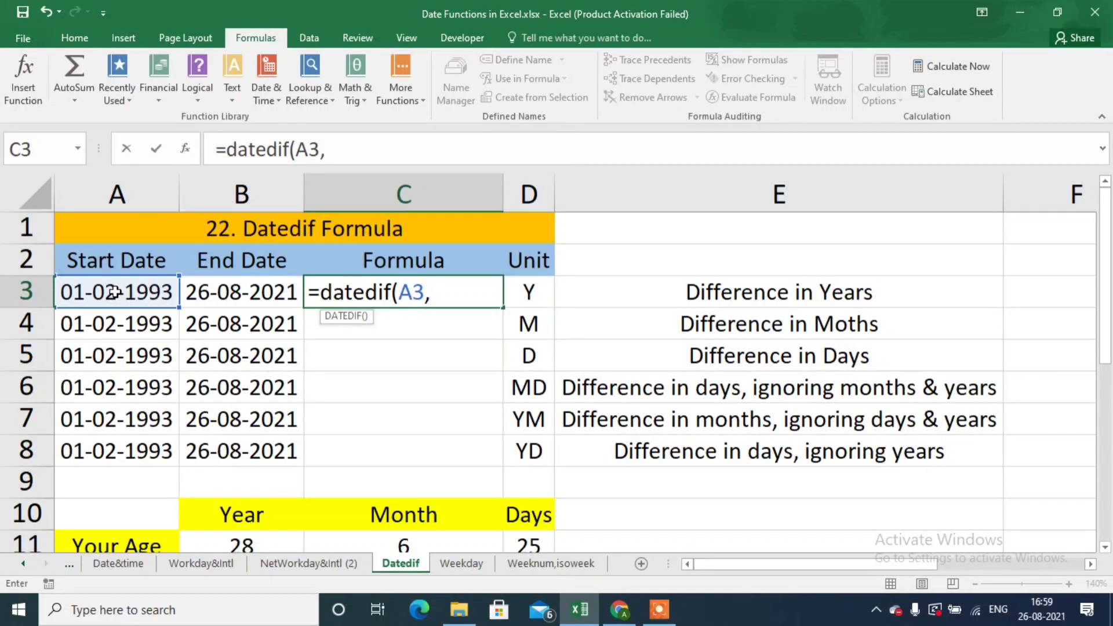
pyautogui.click(222, 291)
pyautogui.write(',')
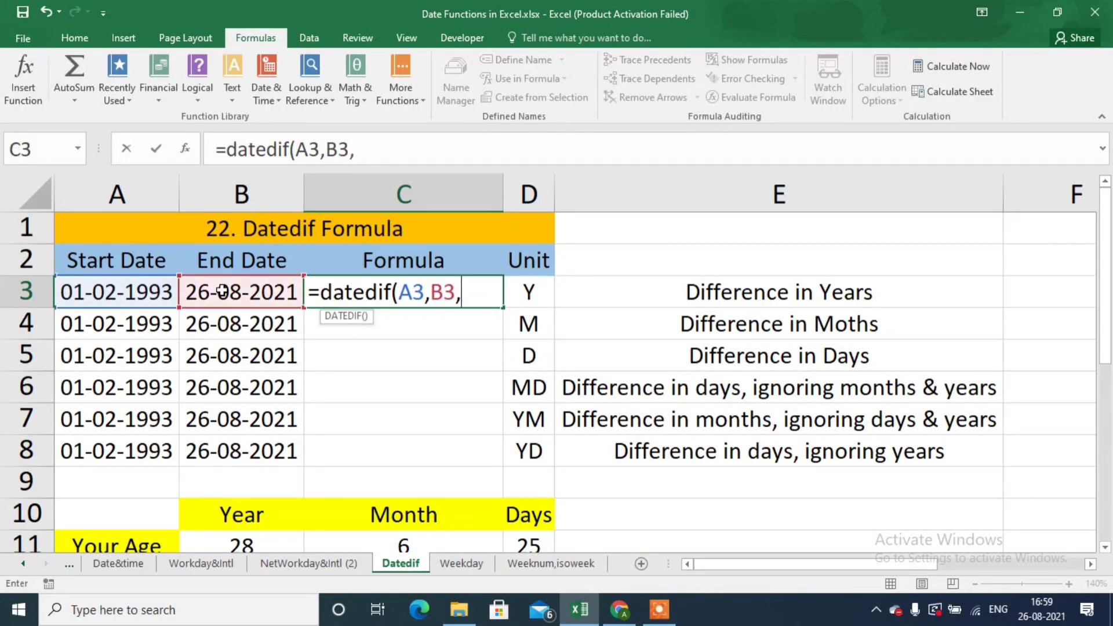
pyautogui.write(':"y"')
pyautogui.press('BackSpace')
pyautogui.press('BackSpace')
pyautogui.press('BackSpace')
# - Complete the DATEDIF formula in C3 with cell D3 as the unit argument
pyautogui.click(549, 290)
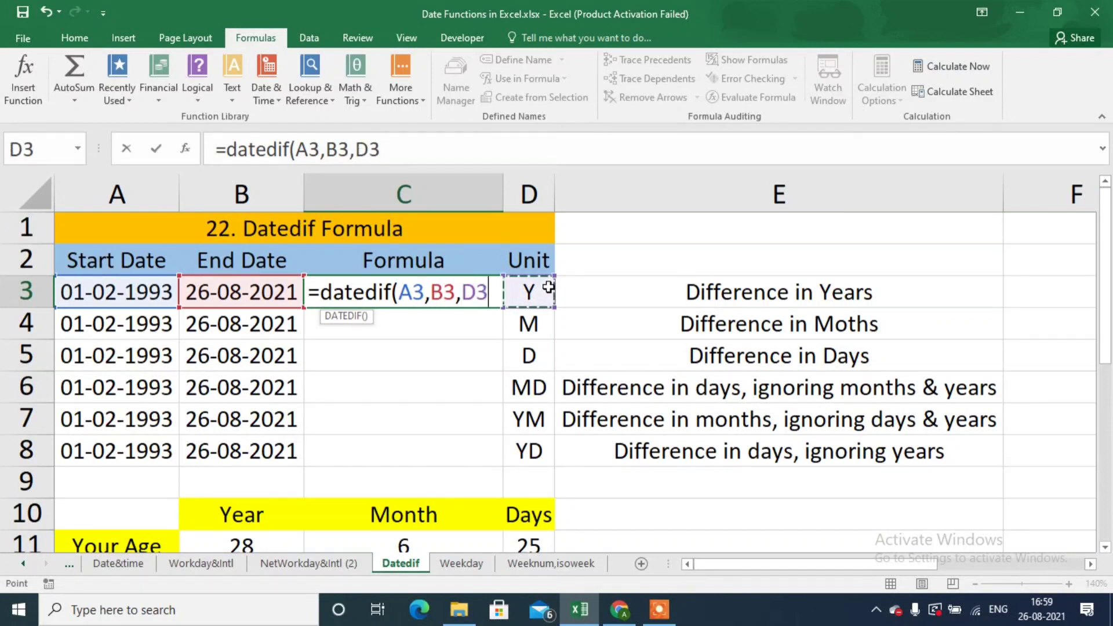
pyautogui.write(')')
pyautogui.press('Return')
pyautogui.press('Up')
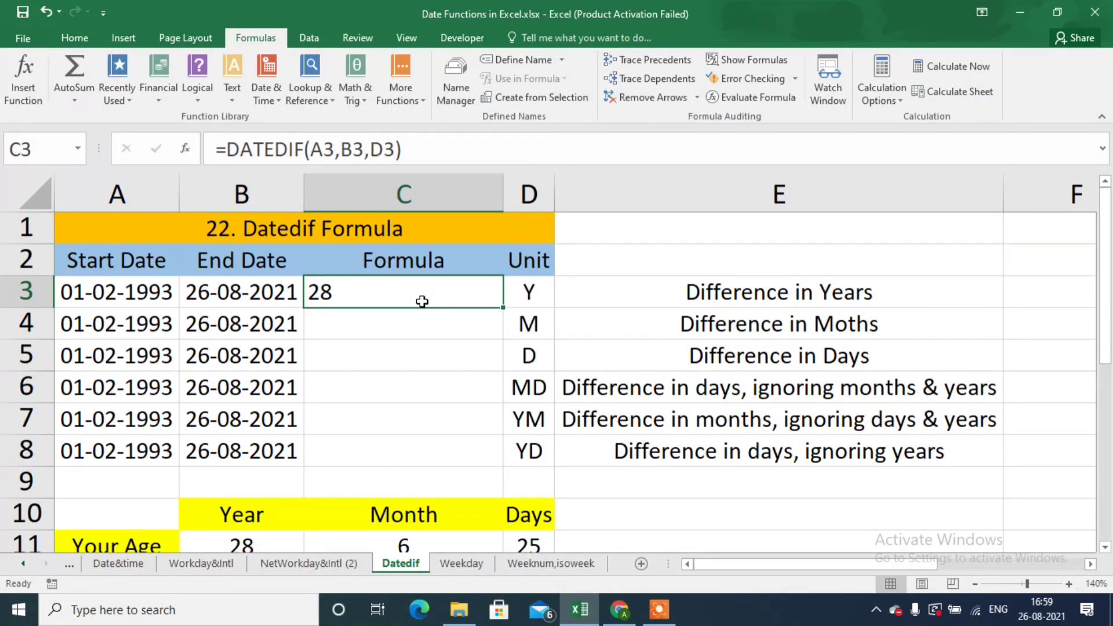
# - Fill the DATEDIF formula from C3 down to C8 and check the month and day differences in C4 and C5
pyautogui.doubleClick(503, 309)
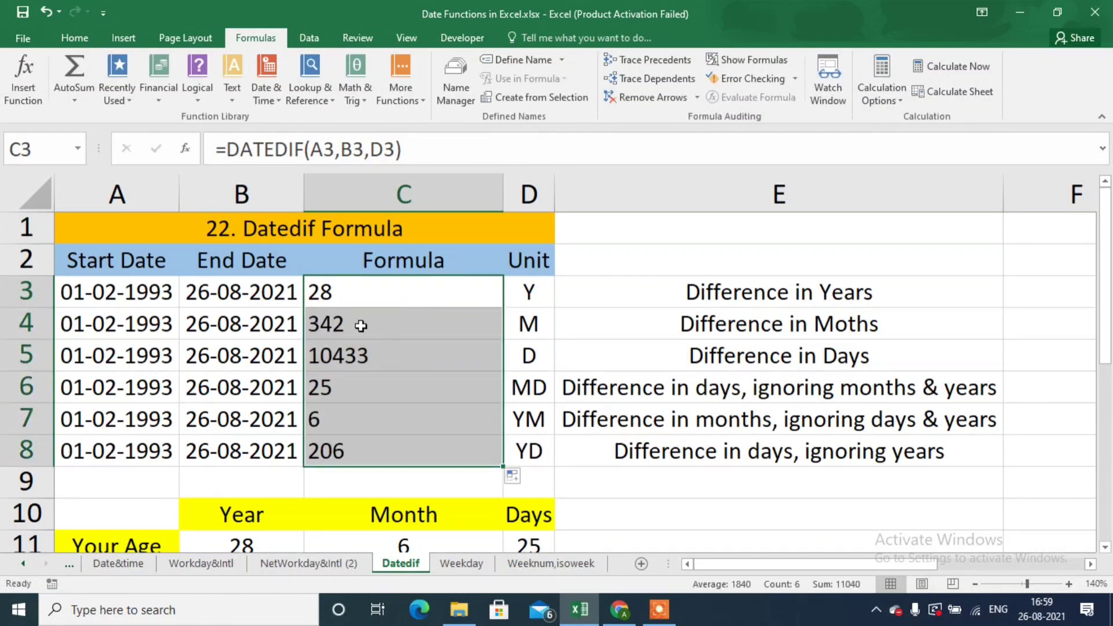
pyautogui.click(360, 326)
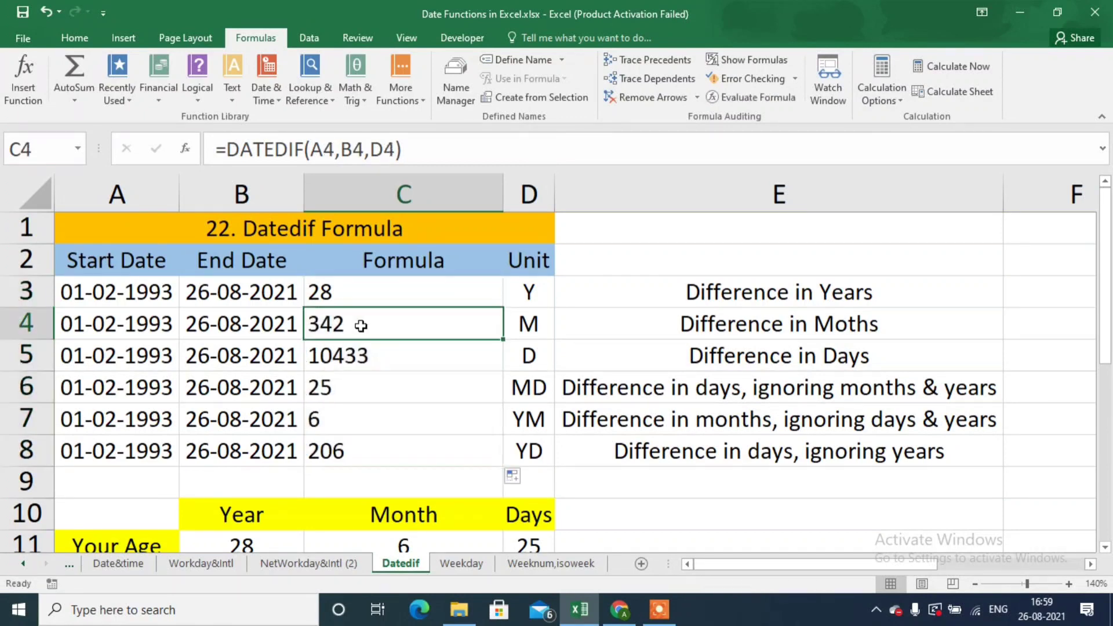
pyautogui.click(395, 345)
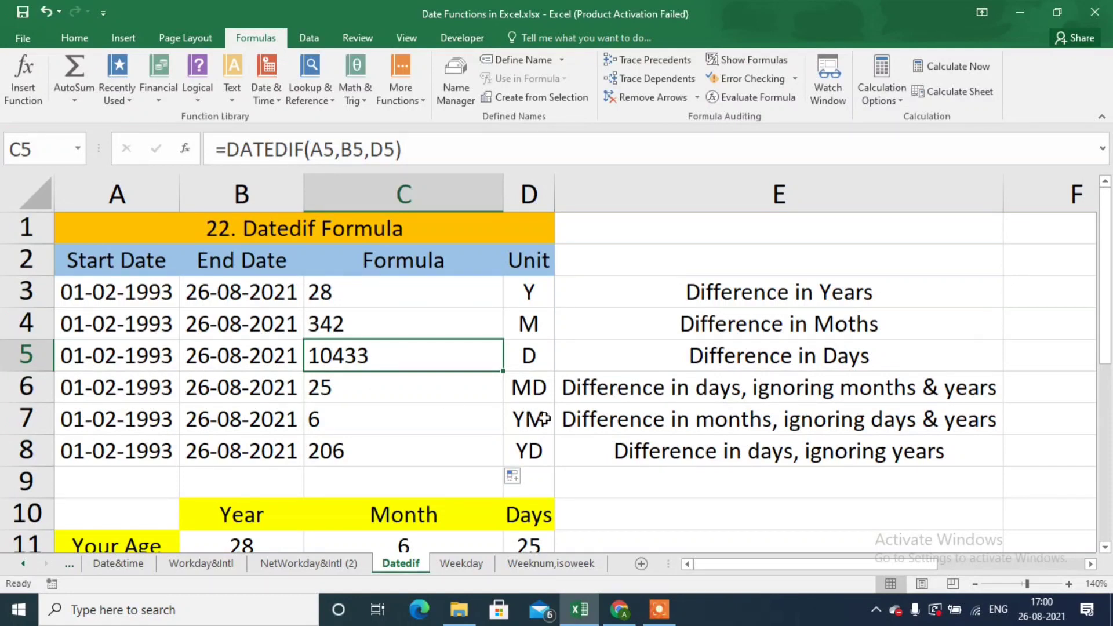
# - Review the DATEDIF results in C6 to C8 against their MD, YM and YD units in column D
pyautogui.click(541, 387)
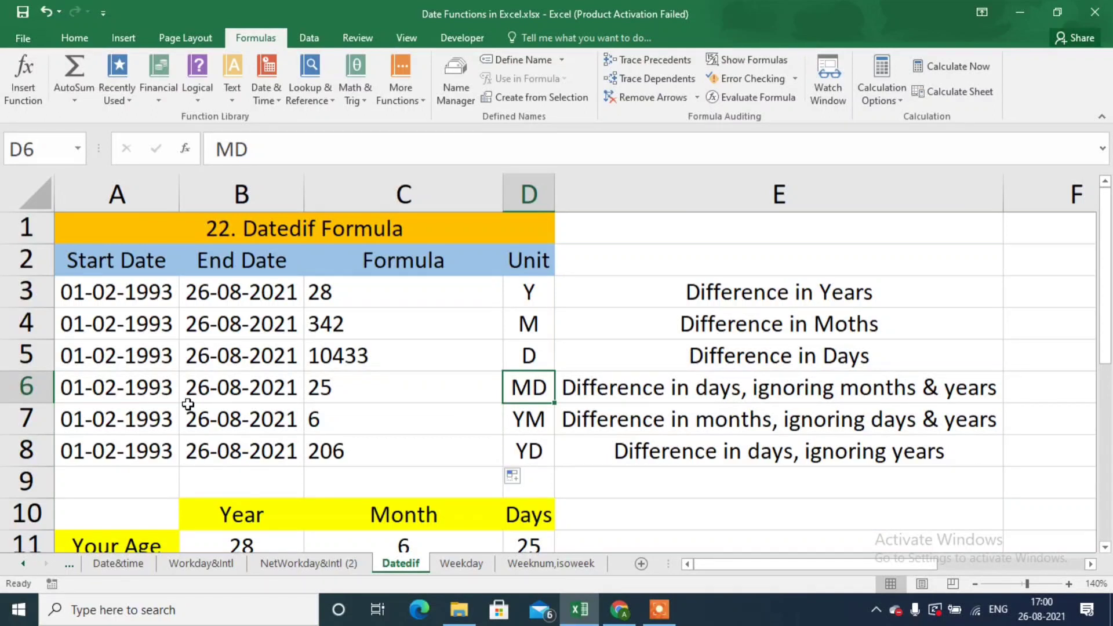
pyautogui.click(320, 391)
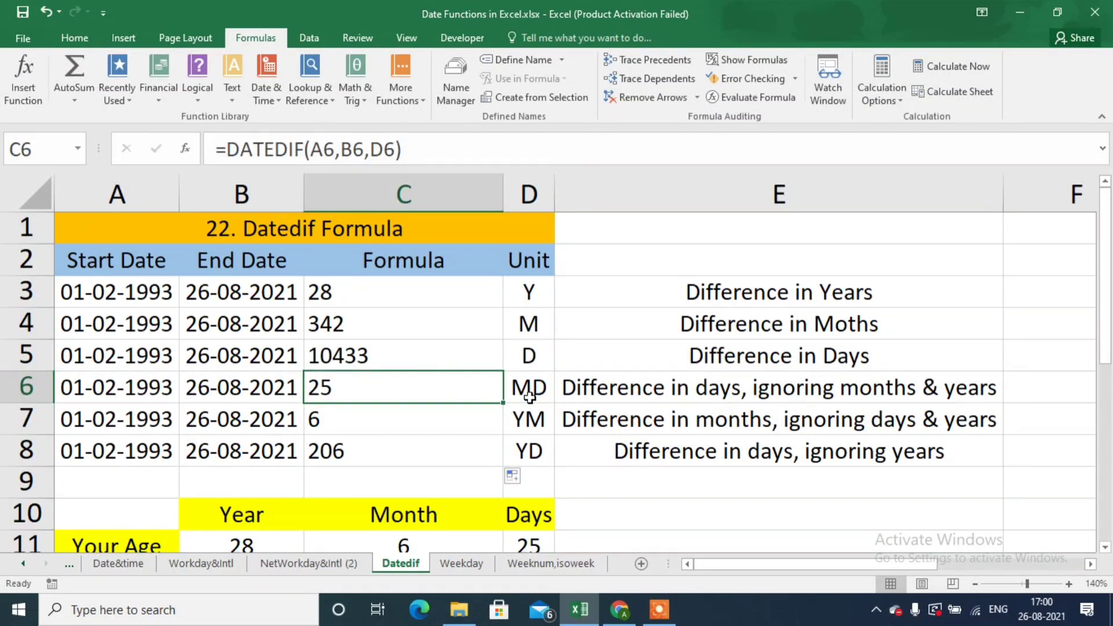
pyautogui.click(380, 412)
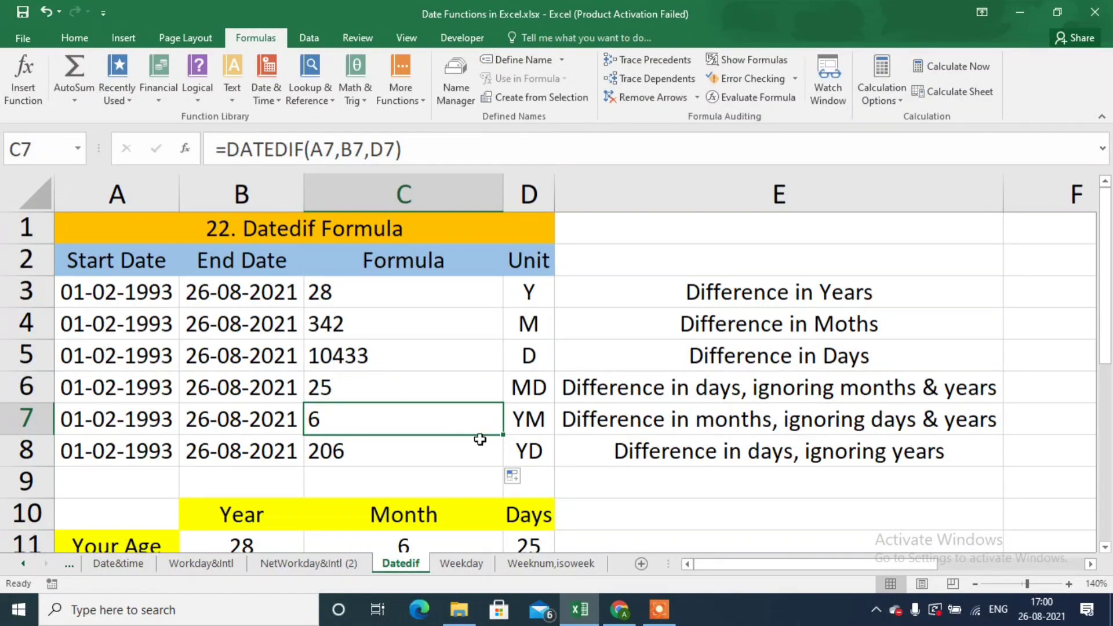
pyautogui.click(528, 428)
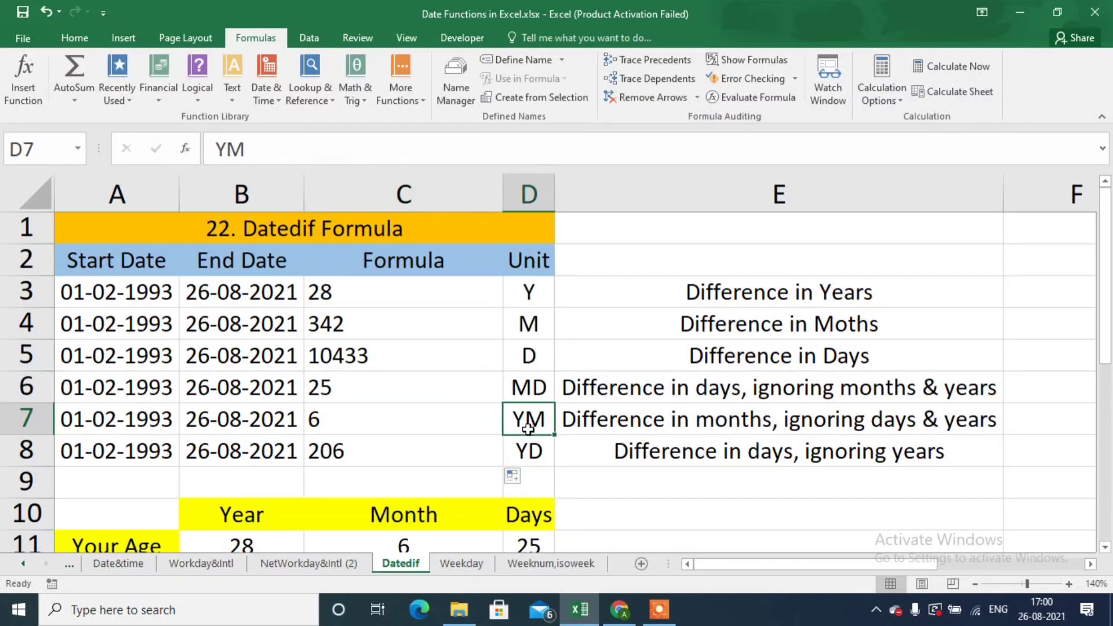
pyautogui.click(392, 453)
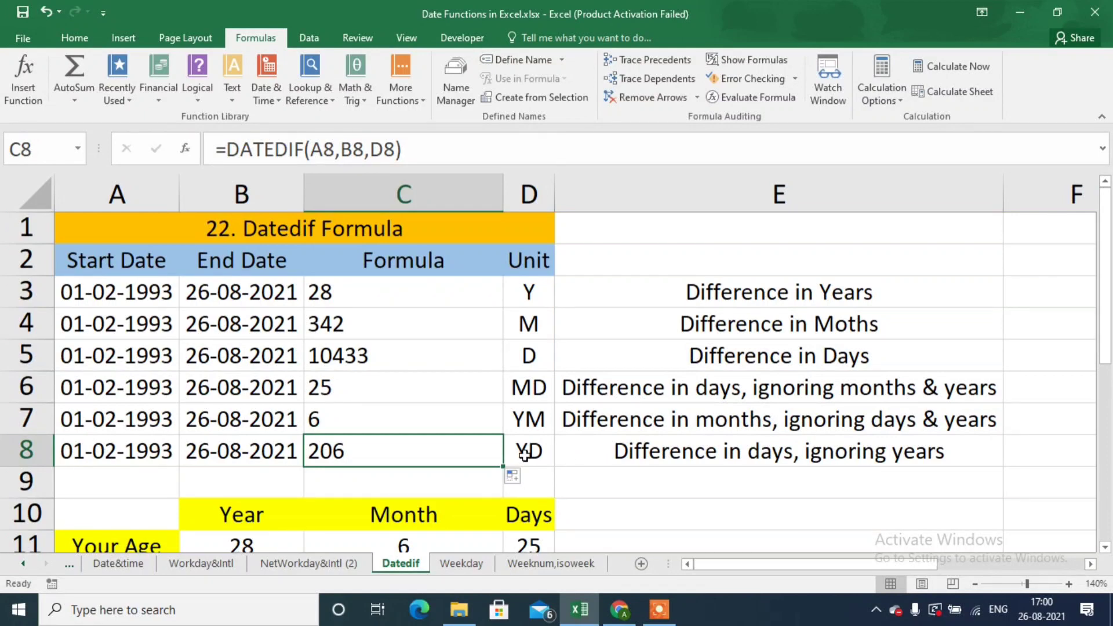
pyautogui.click(520, 454)
pyautogui.click(431, 445)
# - Inspect the DATEDIF formula with TODAY() and the "y" unit in B11 of the Your Age table
pyautogui.press('Down')
pyautogui.press('Down')
pyautogui.press('Down')
pyautogui.press('Down')
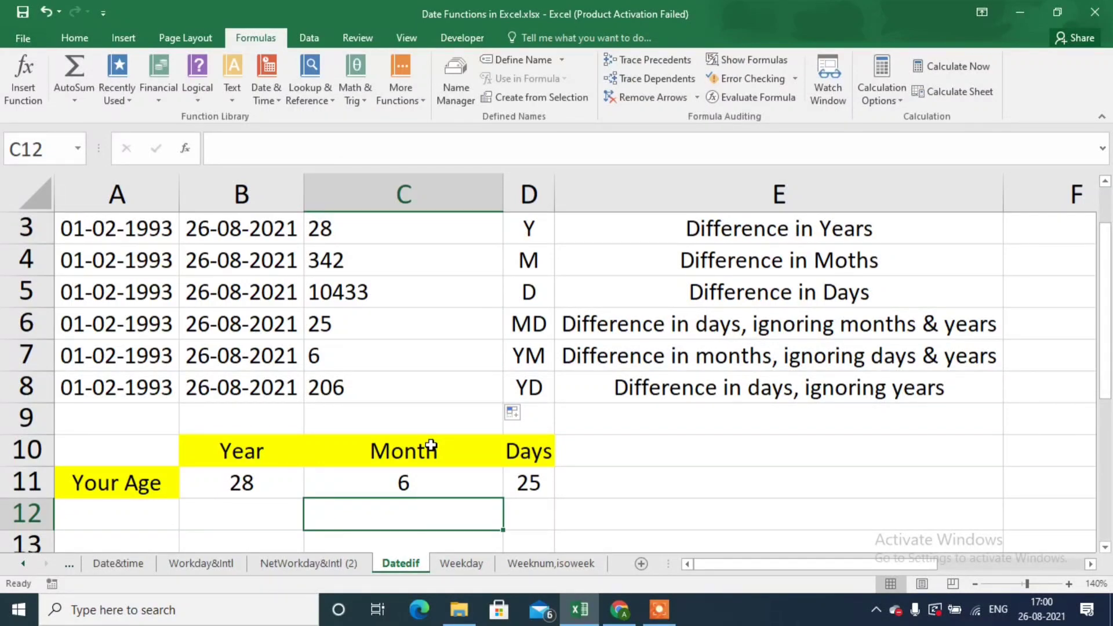
pyautogui.press('Up')
pyautogui.press('Left')
pyautogui.press('Left')
pyautogui.press('Right')
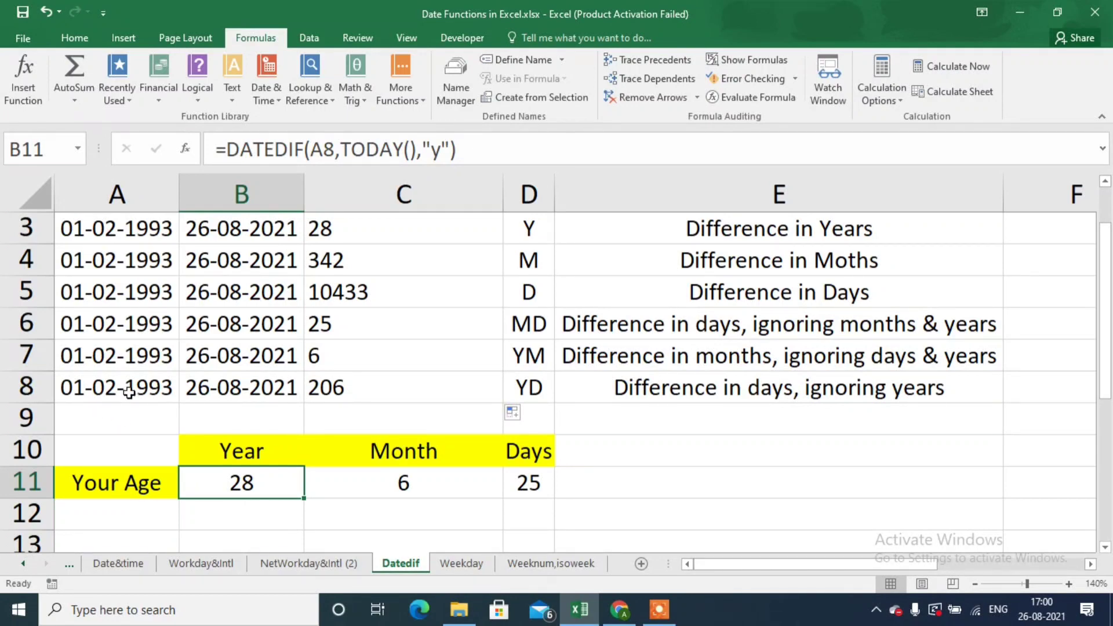
pyautogui.click(480, 152)
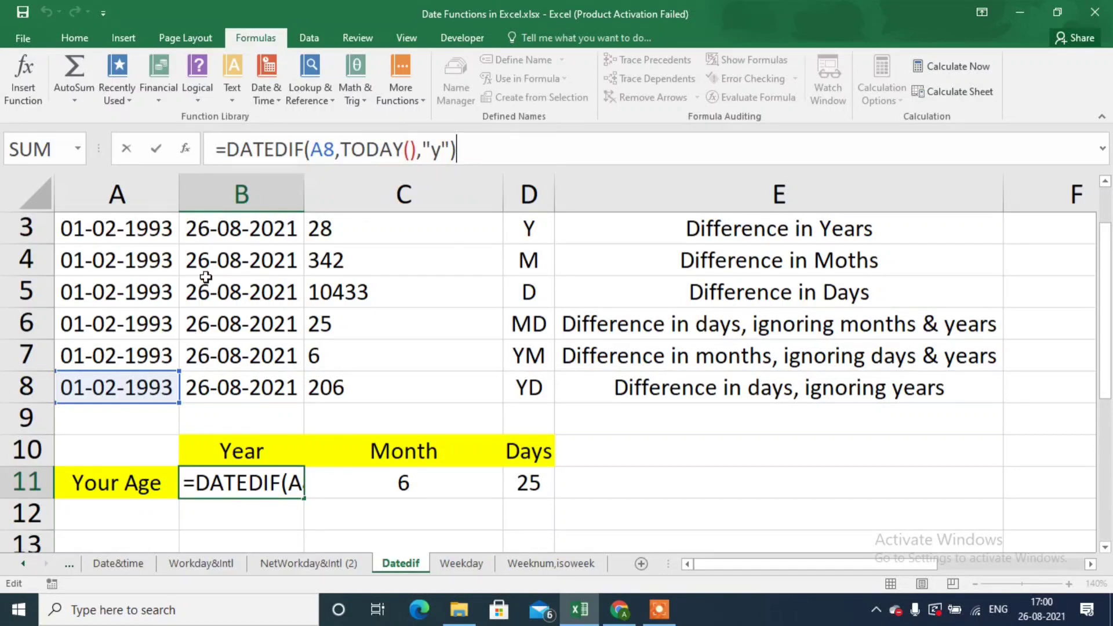
pyautogui.hotkey('ctrl', 'Return')
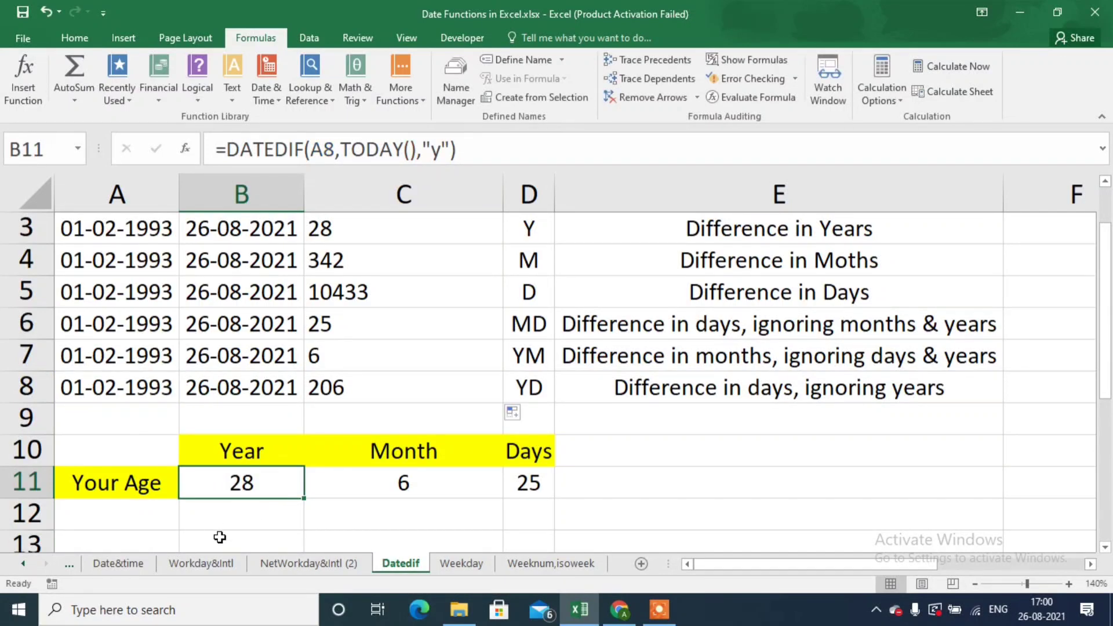
# - Inspect the age formulas for months in C11 and days in D11, and the start date in A8 they refer to
pyautogui.press('Right')
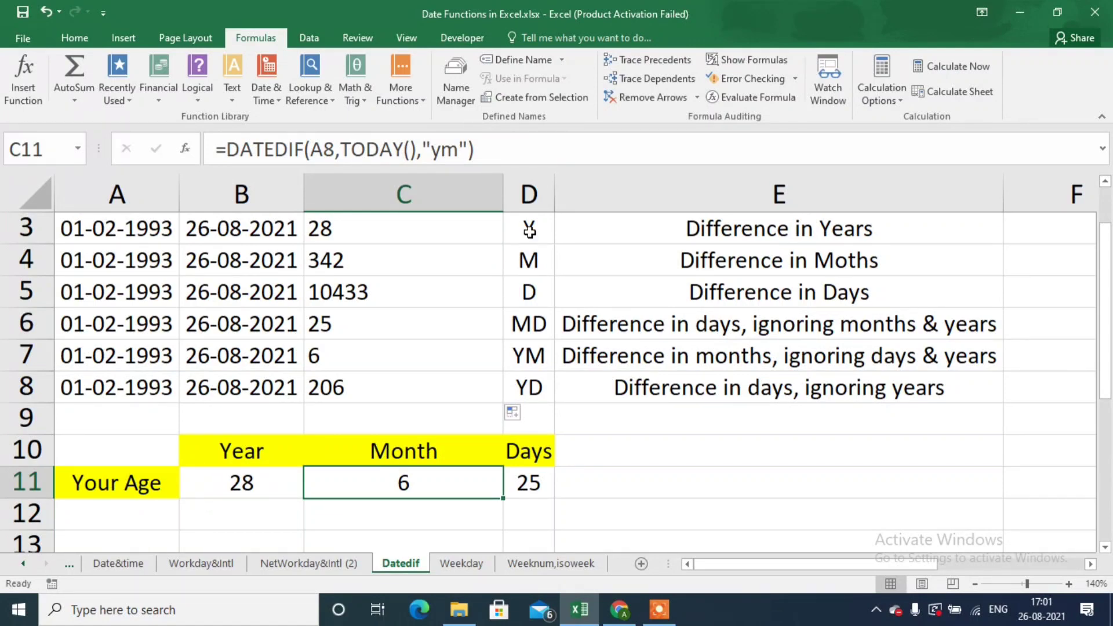
pyautogui.click(552, 152)
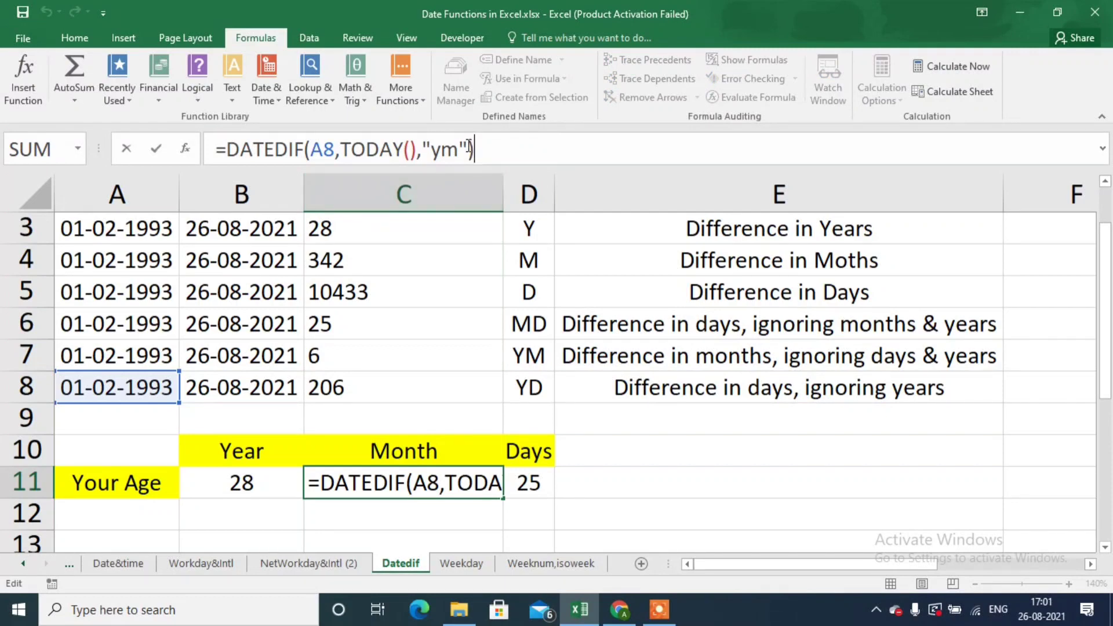
pyautogui.hotkey('ctrl', 'Return')
pyautogui.press('Tab')
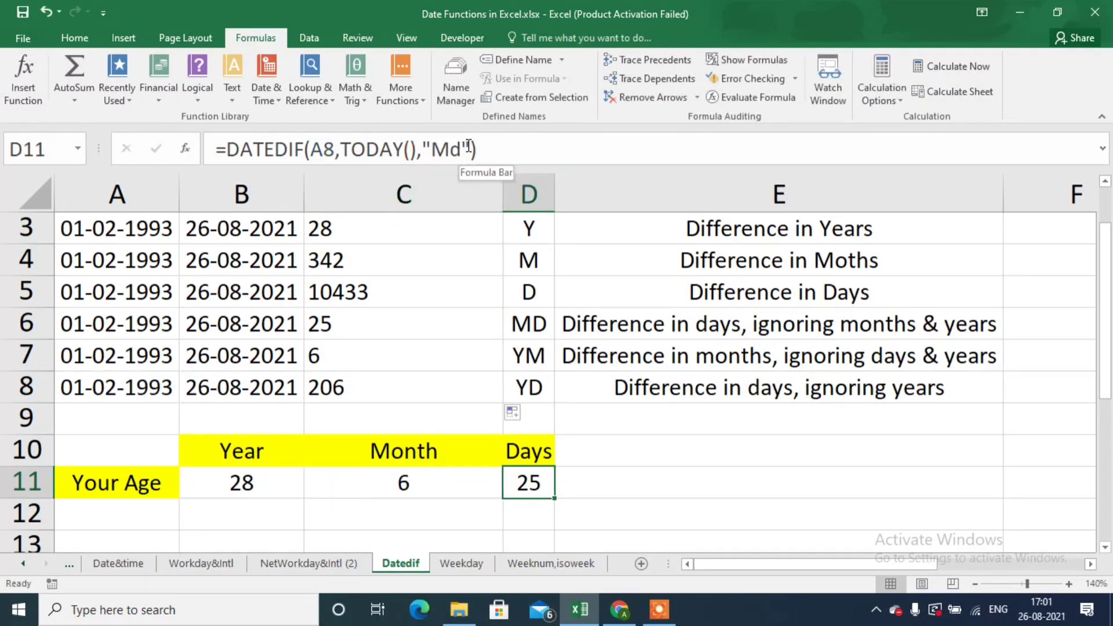
pyautogui.click(468, 148)
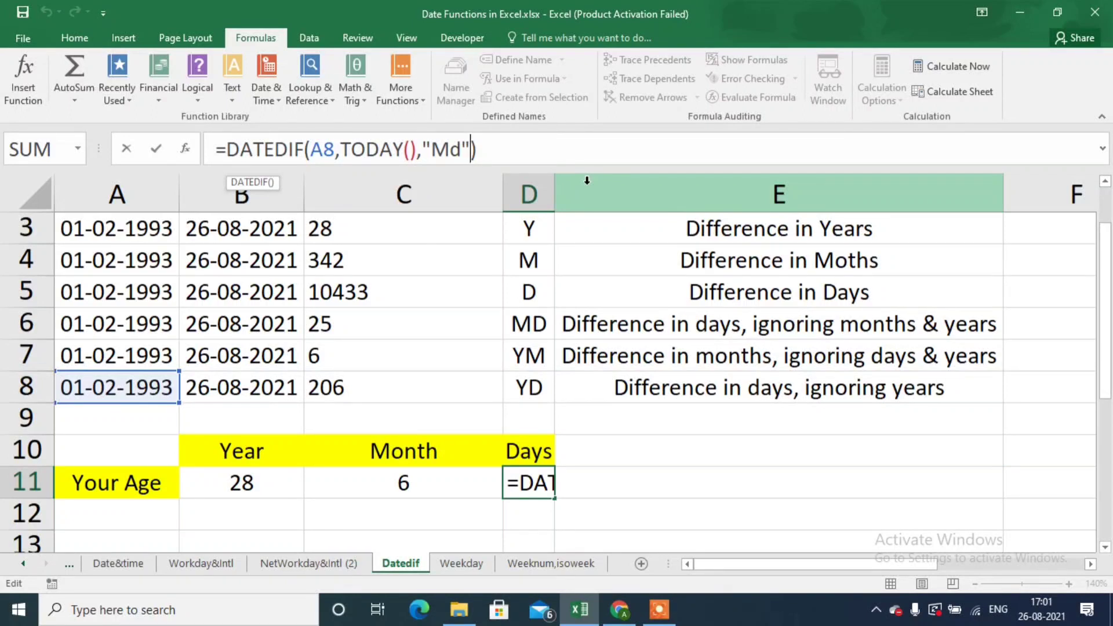
pyautogui.hotkey('ctrl', 'Return')
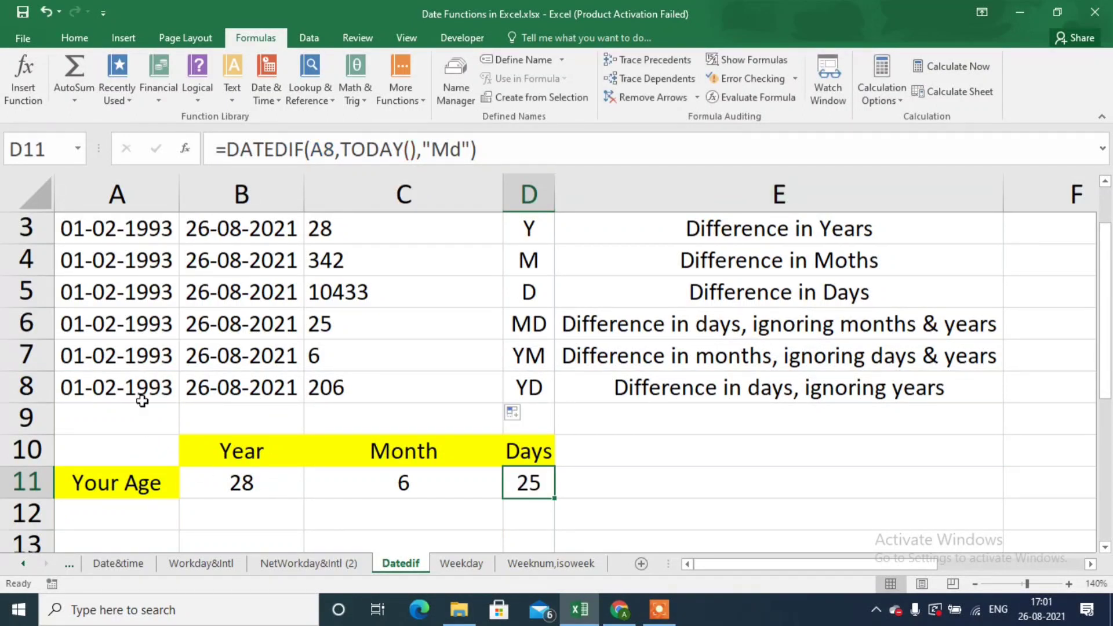
pyautogui.click(156, 391)
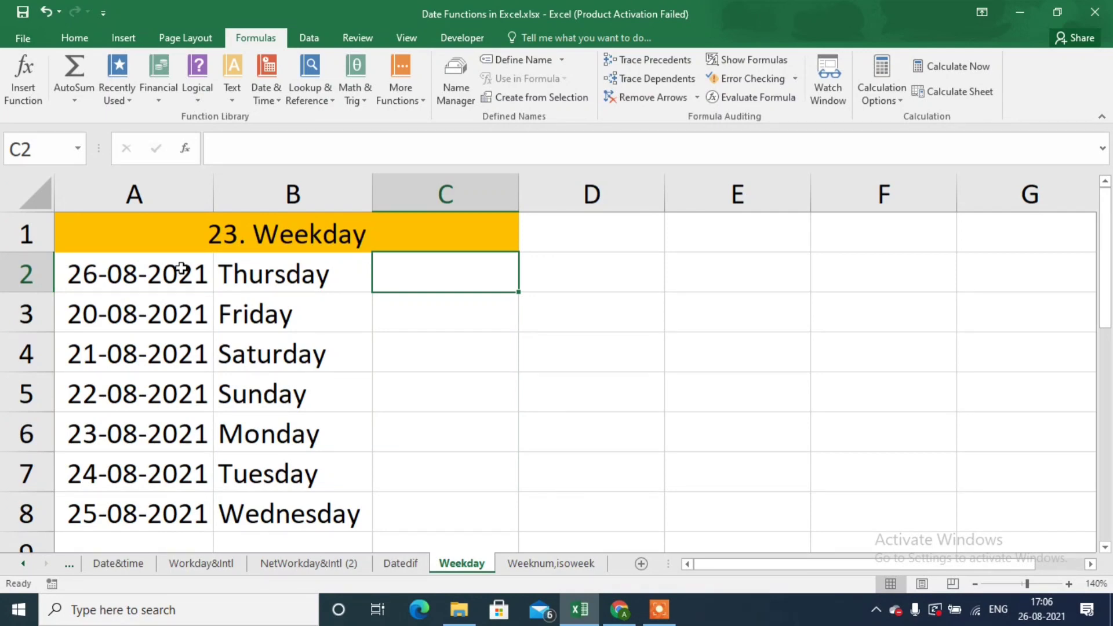
# - On the Weekday sheet, inspect the TEXT formula in B2 that turns the date into a day name
pyautogui.click(230, 268)
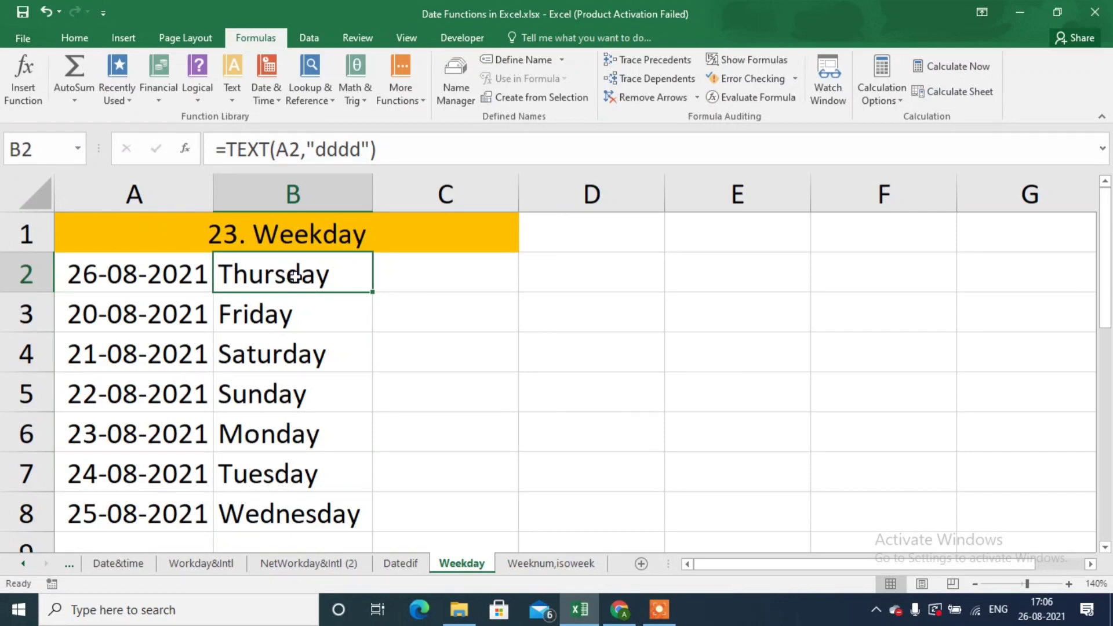
pyautogui.click(400, 148)
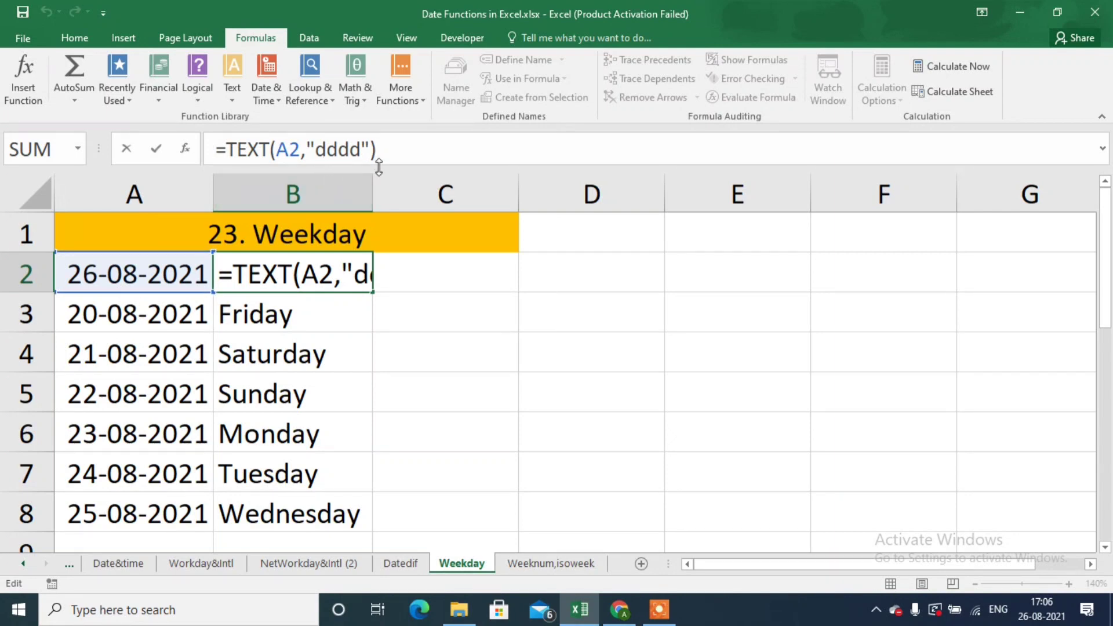
pyautogui.hotkey('ctrl', 'Return')
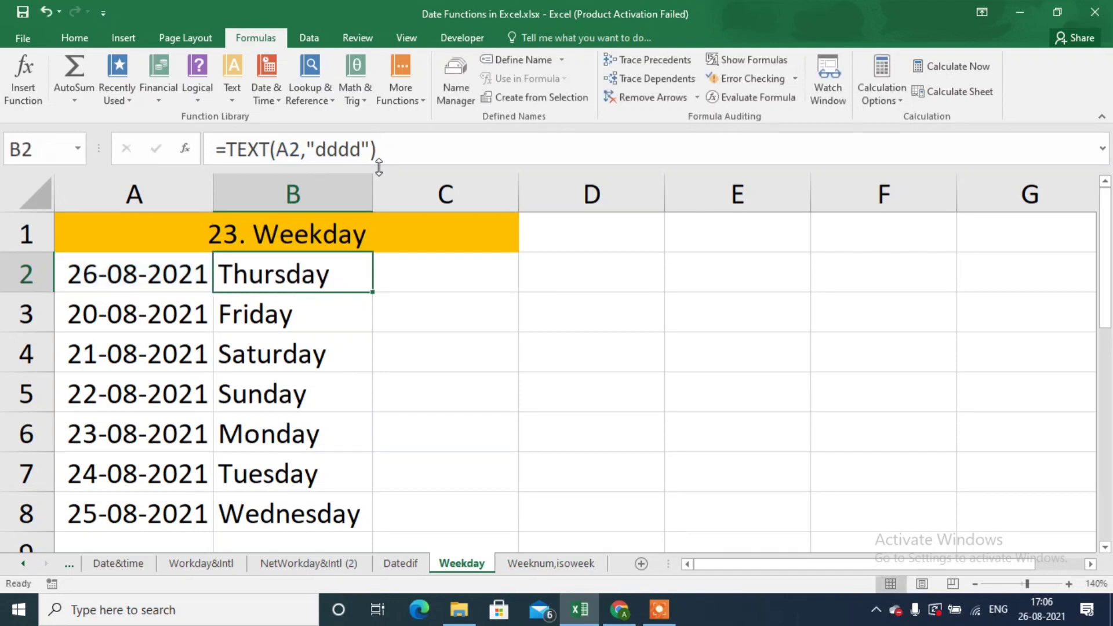
# - Enter =WEEKDAY(A2,2) in C2, using the return type that numbers Monday as 1 through Sunday as 7
pyautogui.click(419, 285)
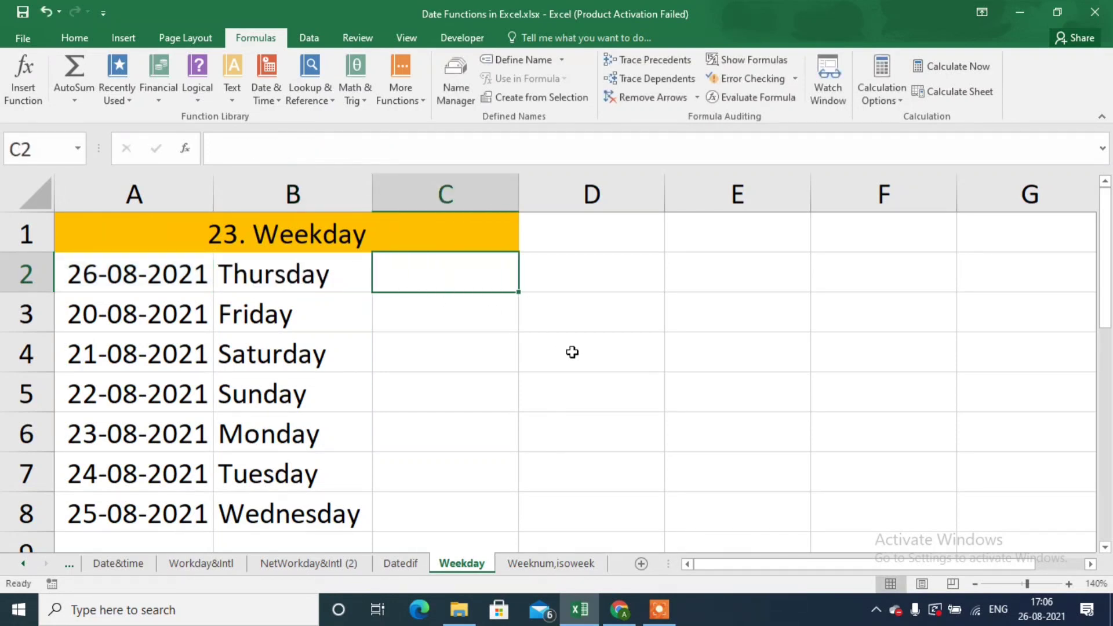
pyautogui.write('=wee')
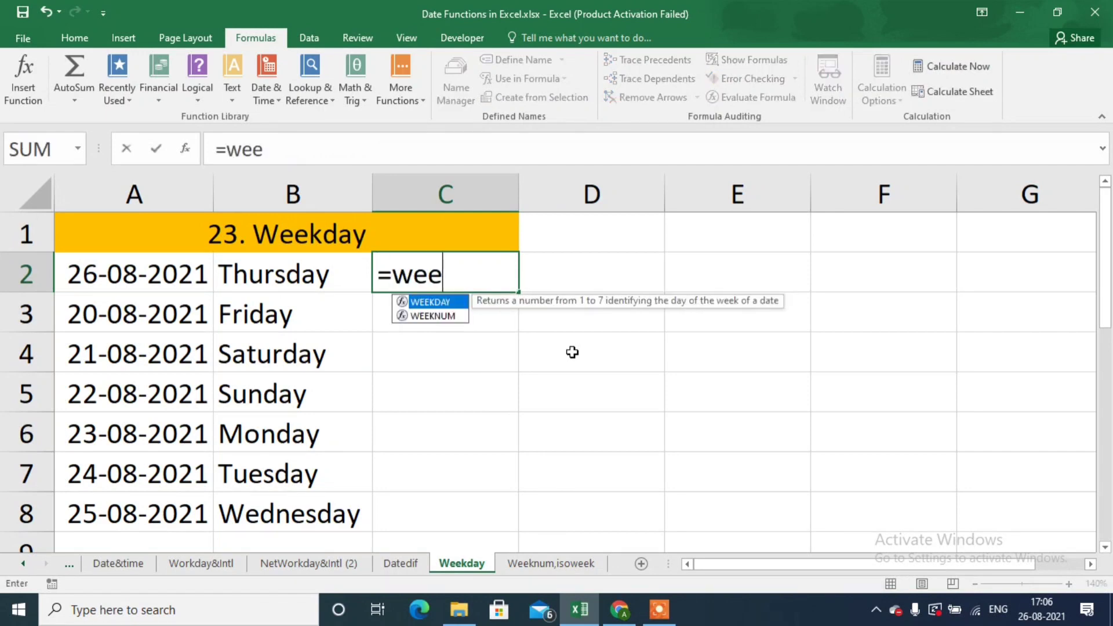
pyautogui.press('Tab')
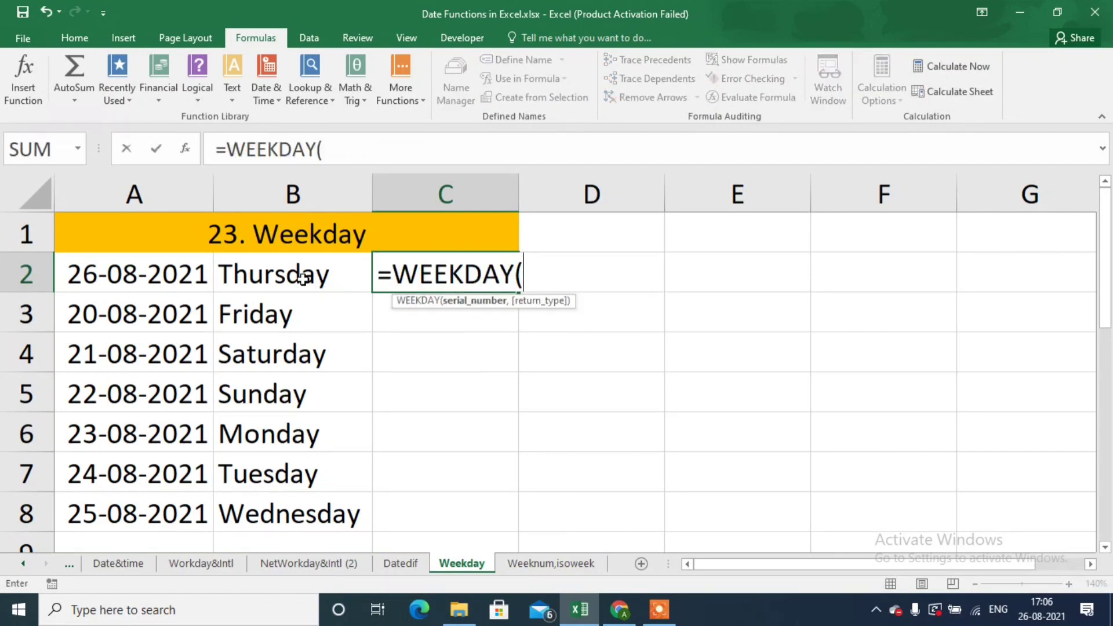
pyautogui.click(186, 257)
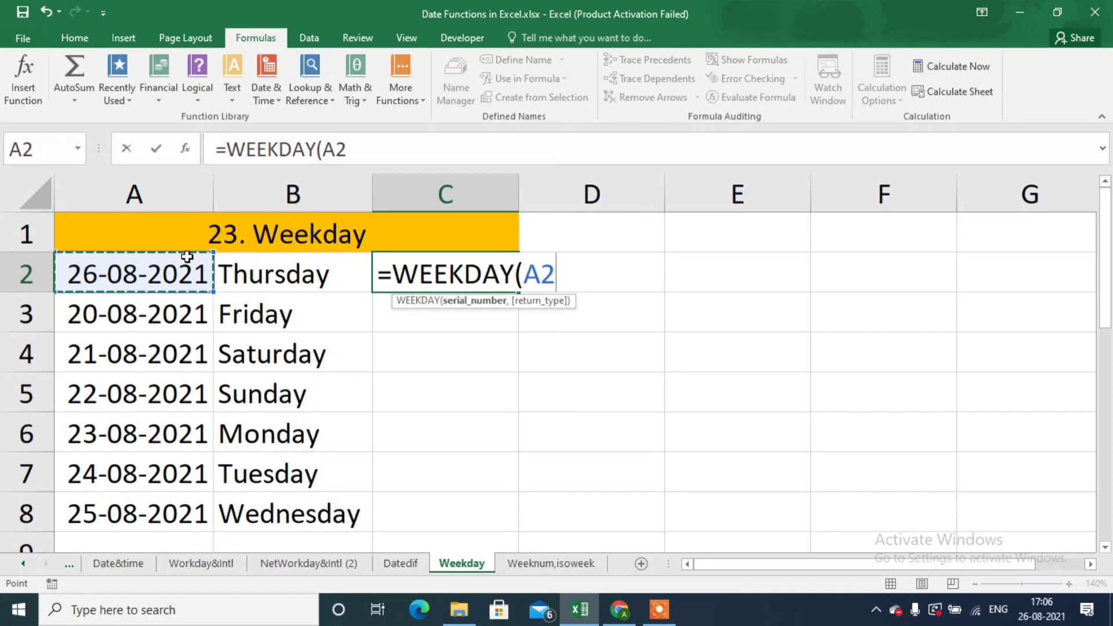
pyautogui.write(',')
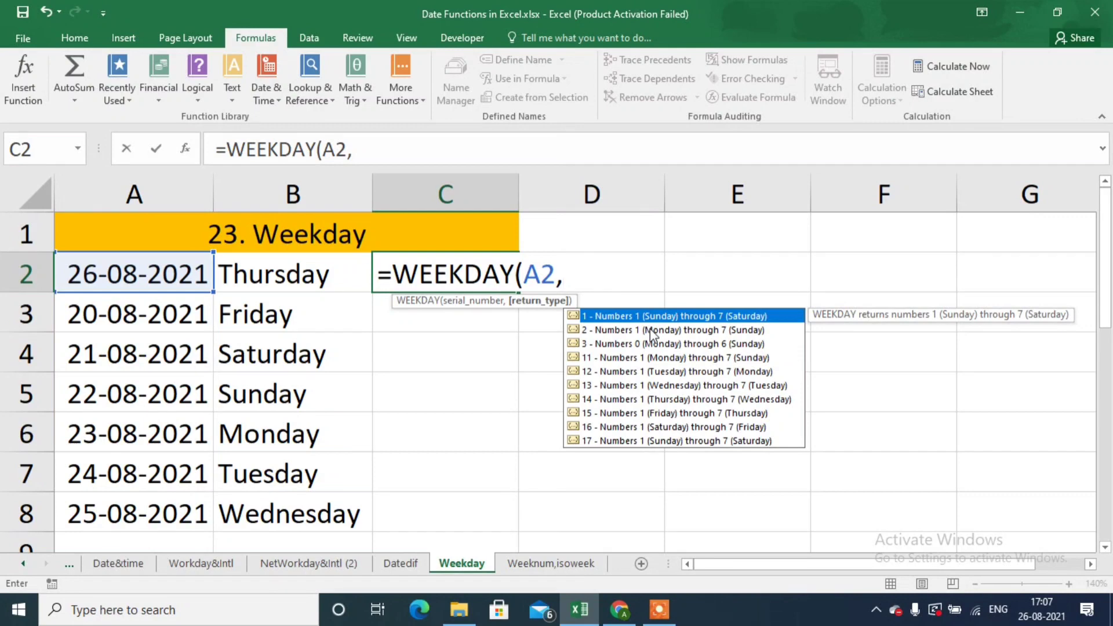
pyautogui.doubleClick(652, 330)
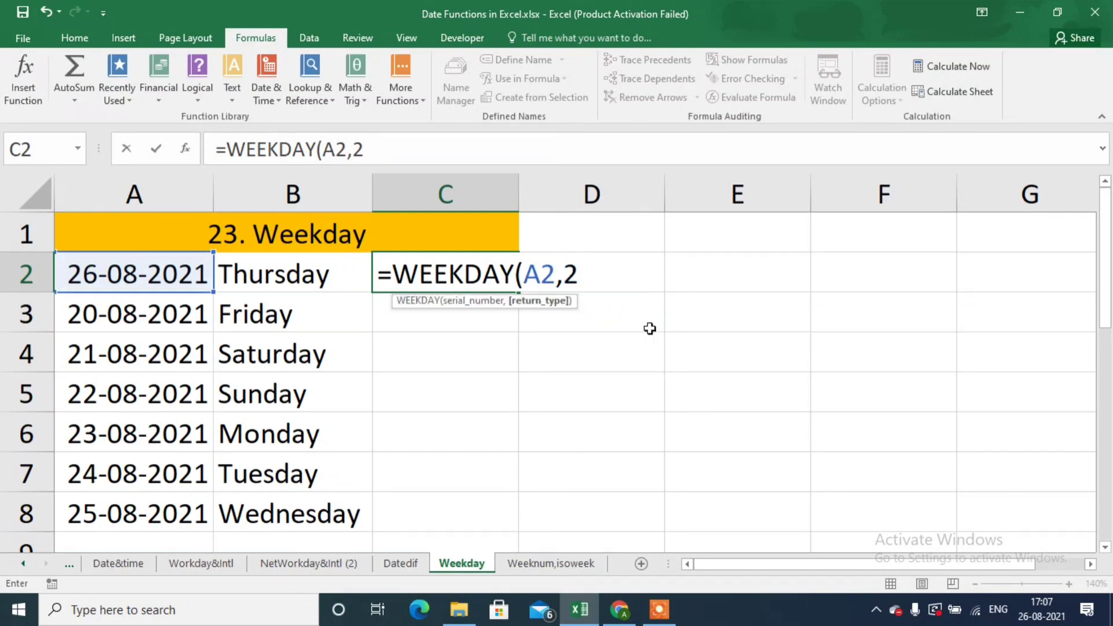
pyautogui.write(')')
pyautogui.press('Return')
pyautogui.press('Up')
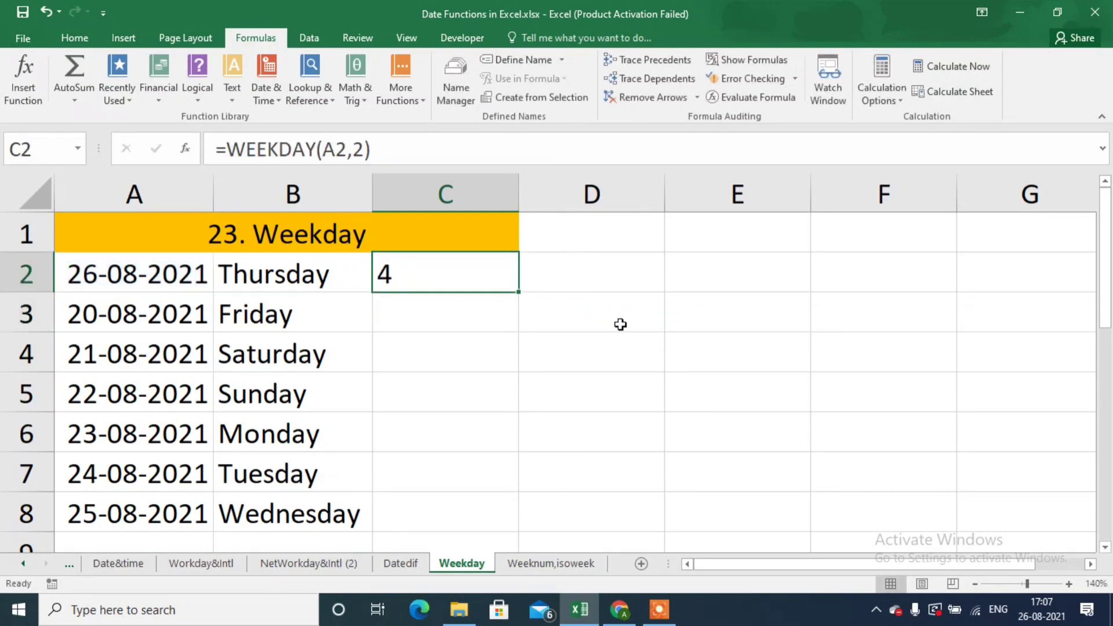
# - Fill the WEEKDAY formula from C2 down to C8 and check the numbers for Monday, Tuesday and Sunday
pyautogui.doubleClick(518, 292)
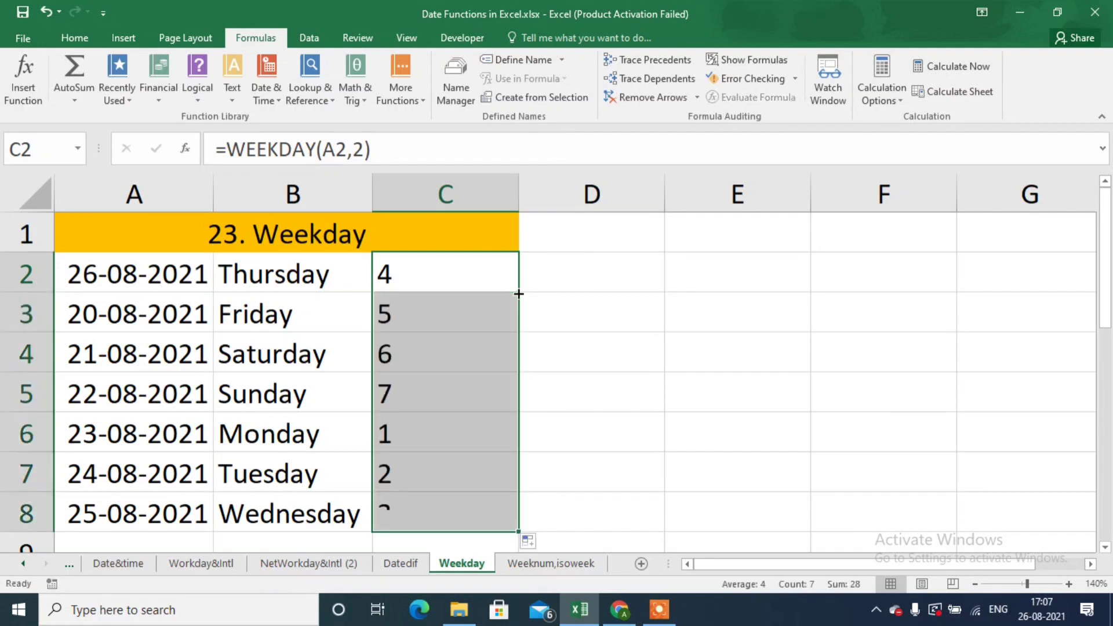
pyautogui.click(382, 441)
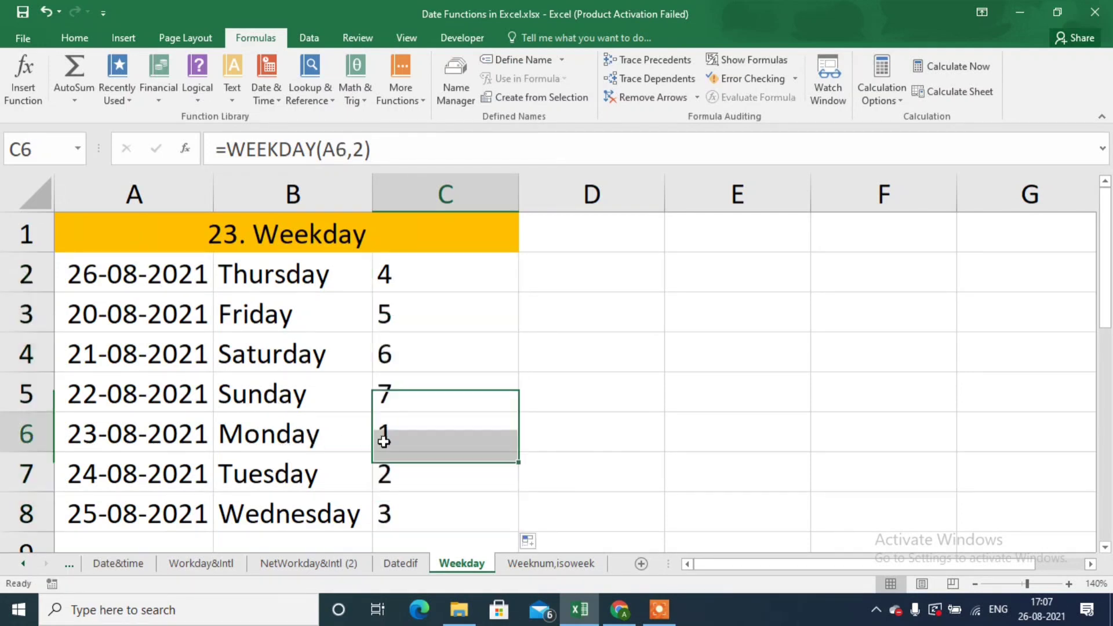
pyautogui.click(386, 476)
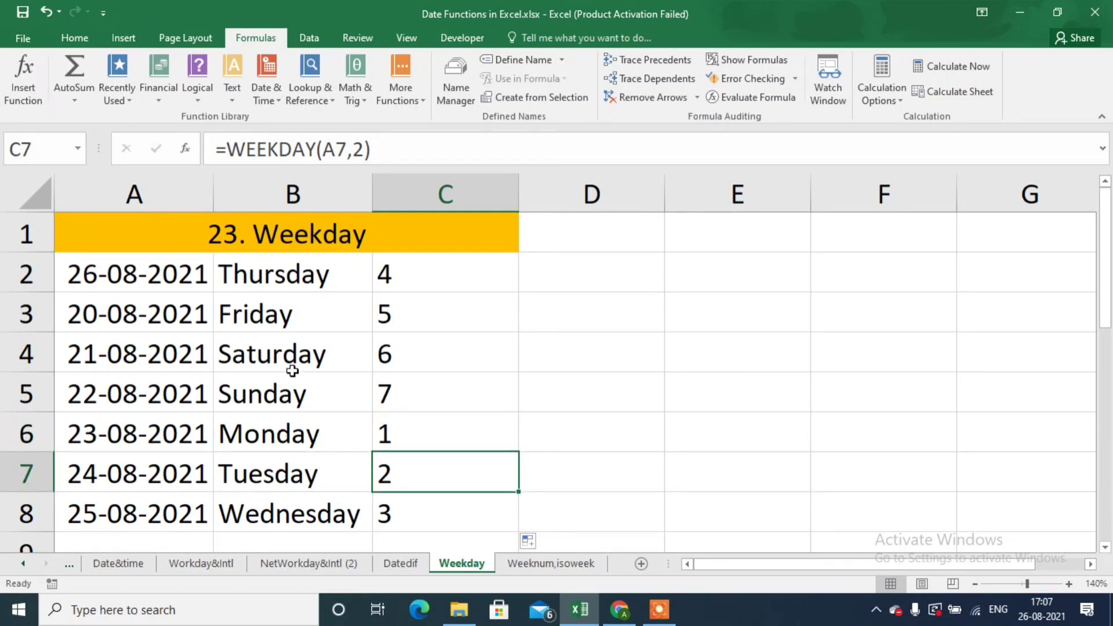
pyautogui.click(400, 394)
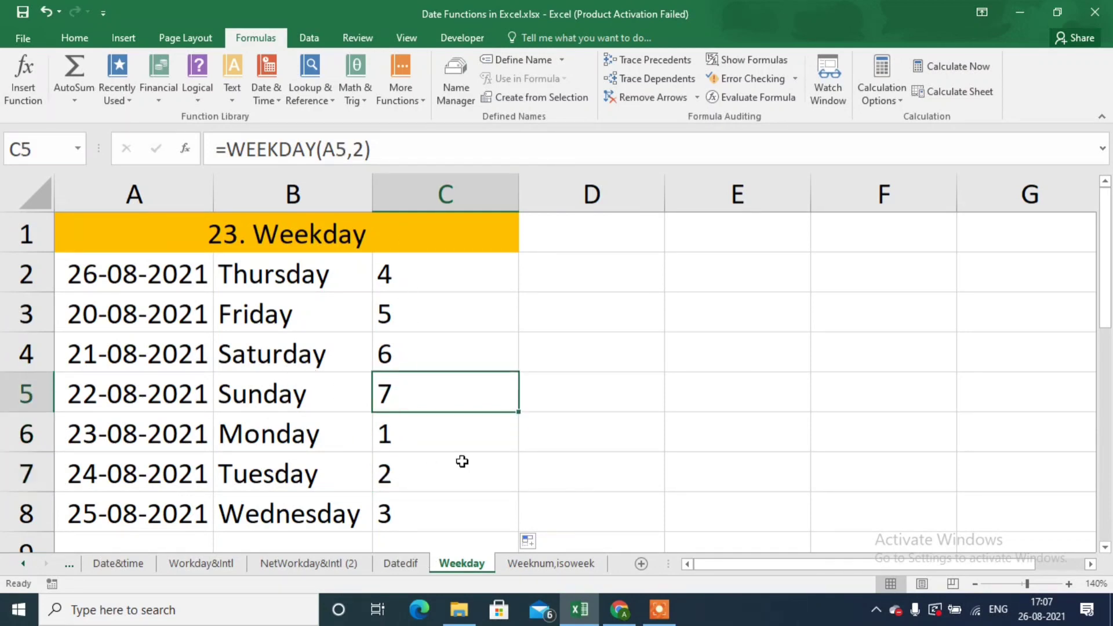
# - On the Weeknum,isoweek sheet, enter =WEEKNUM(A2,2) in B2, using the return type whose weeks begin on Monday
pyautogui.click(565, 571)
pyautogui.click(296, 285)
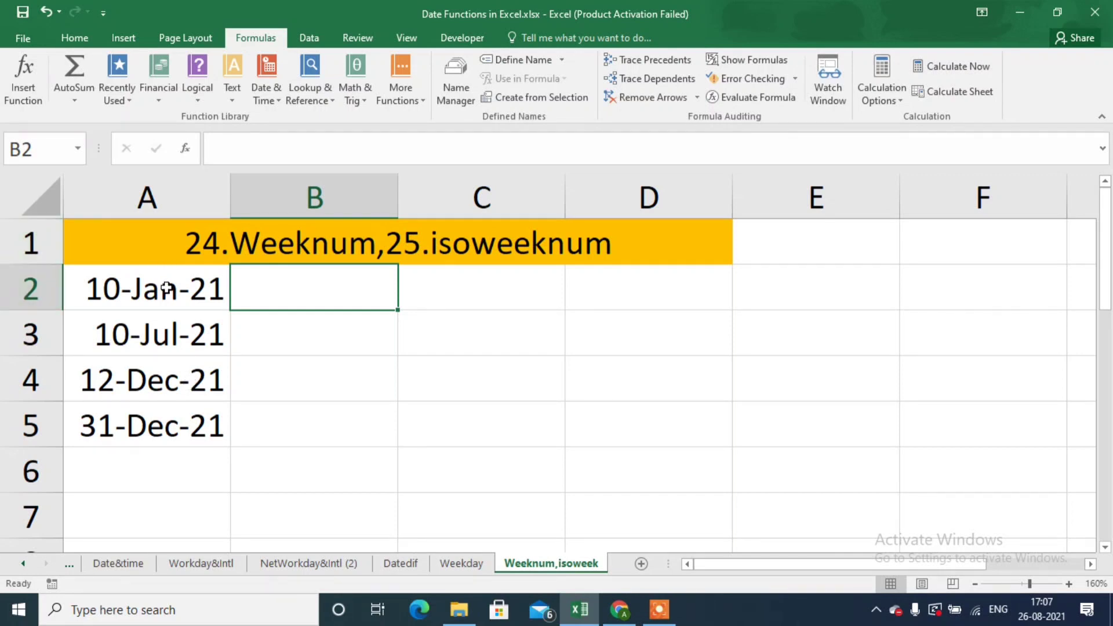
pyautogui.write('=wee')
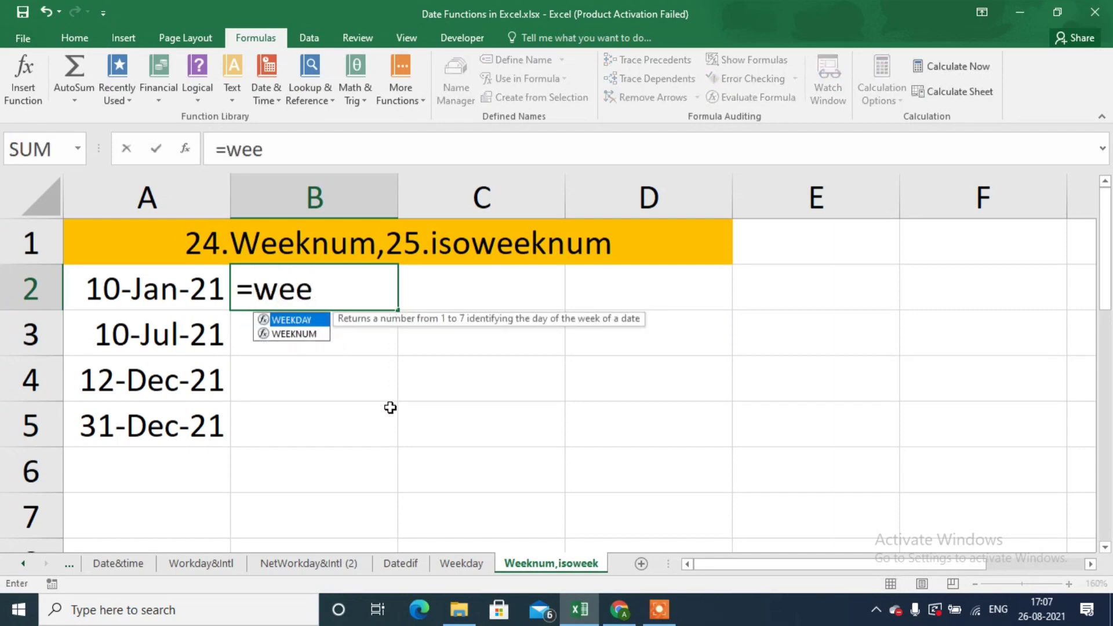
pyautogui.press('Down')
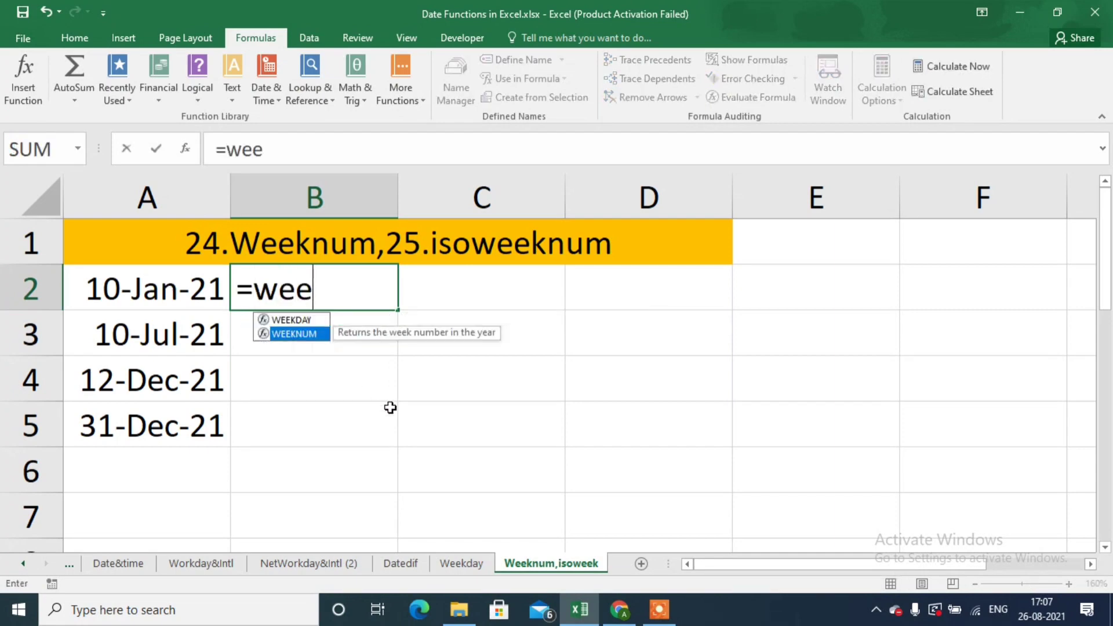
pyautogui.press('Tab')
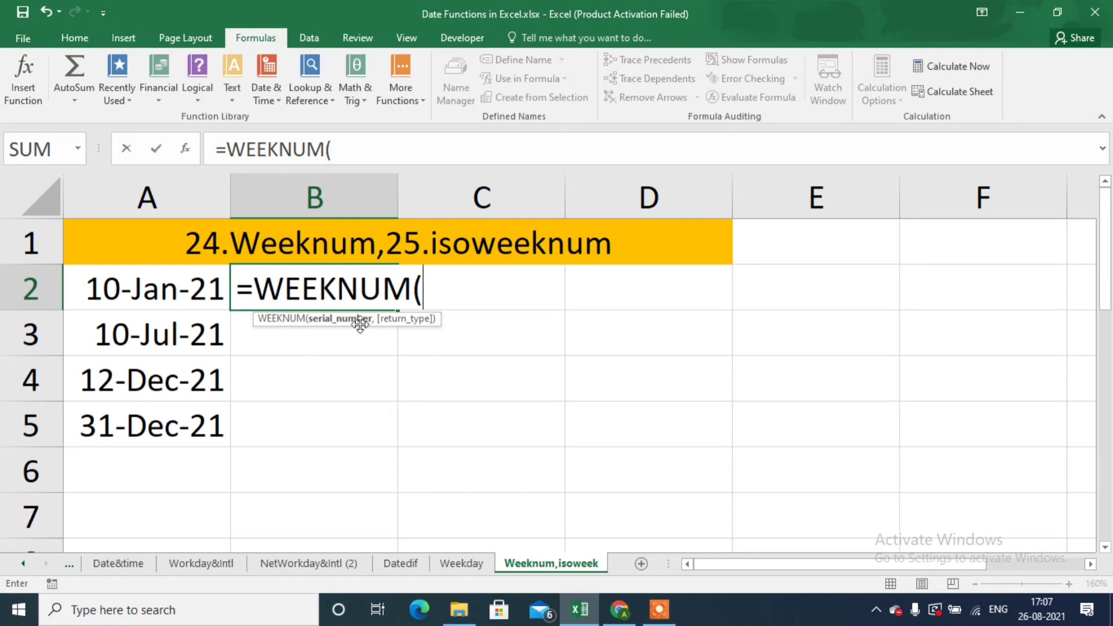
pyautogui.click(199, 290)
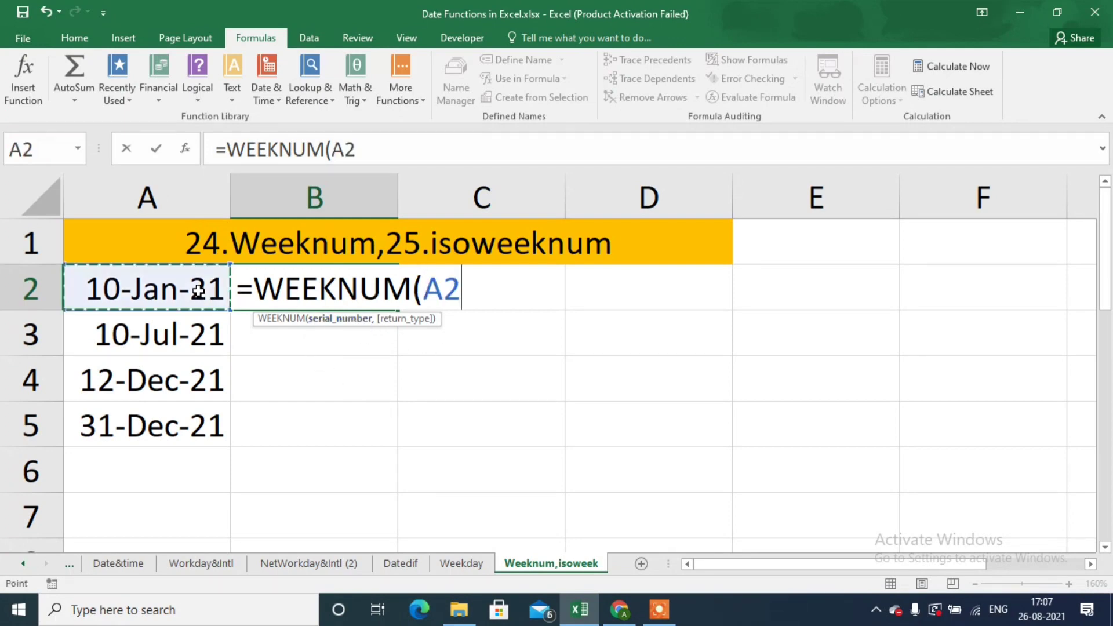
pyautogui.write(',')
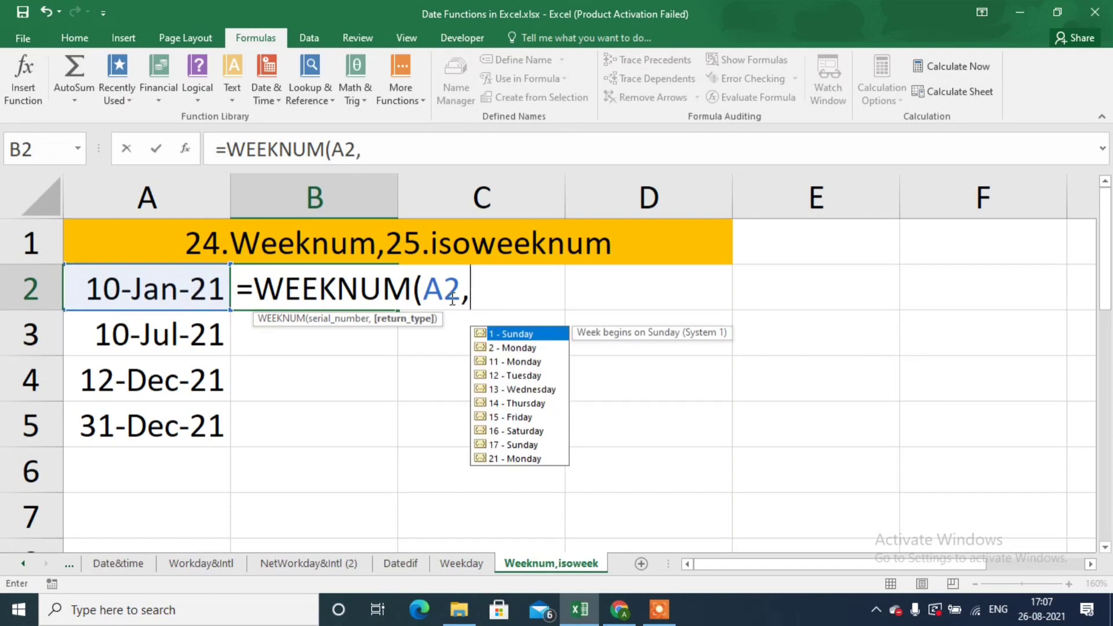
pyautogui.doubleClick(513, 348)
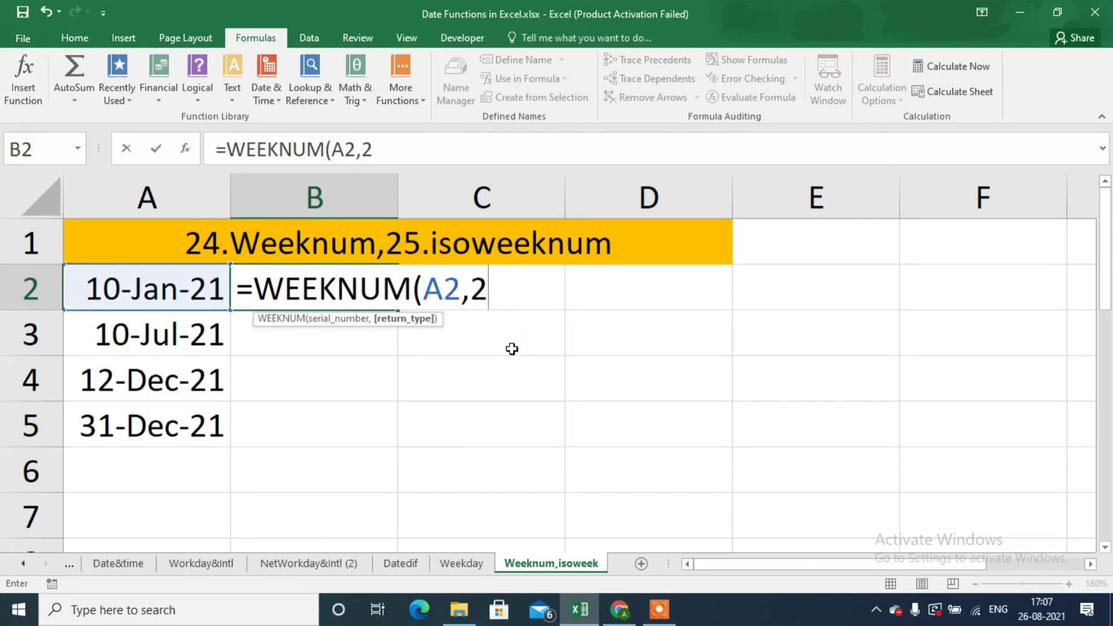
pyautogui.write(')')
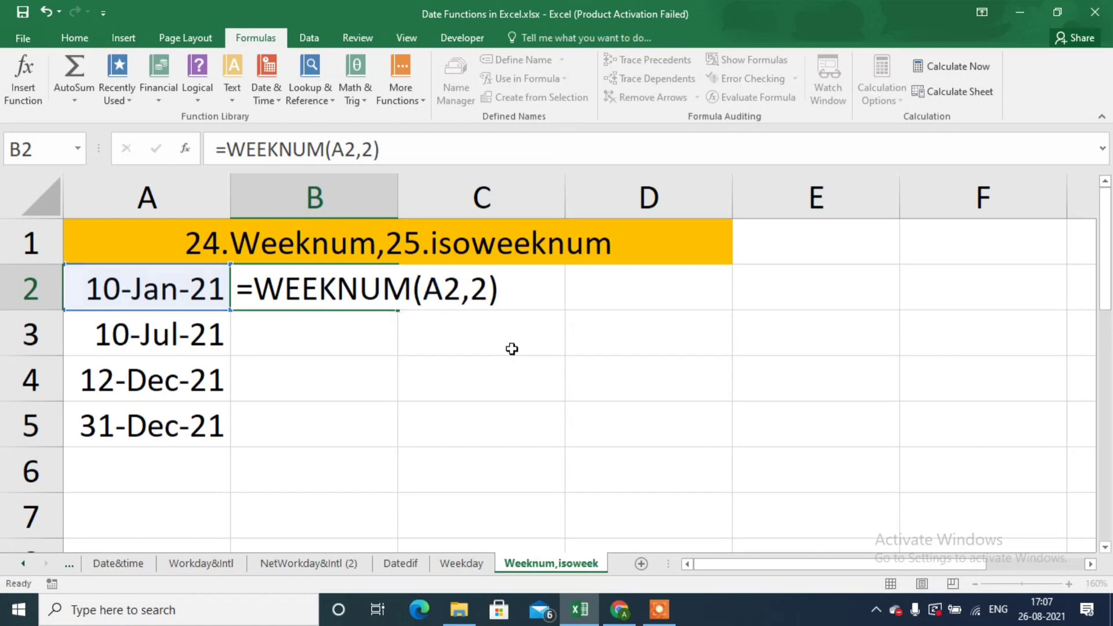
pyautogui.press('Return')
# - Fill the WEEKNUM formula from B2 down to B5 and check the week number for 31-Dec-21
pyautogui.press('Up')
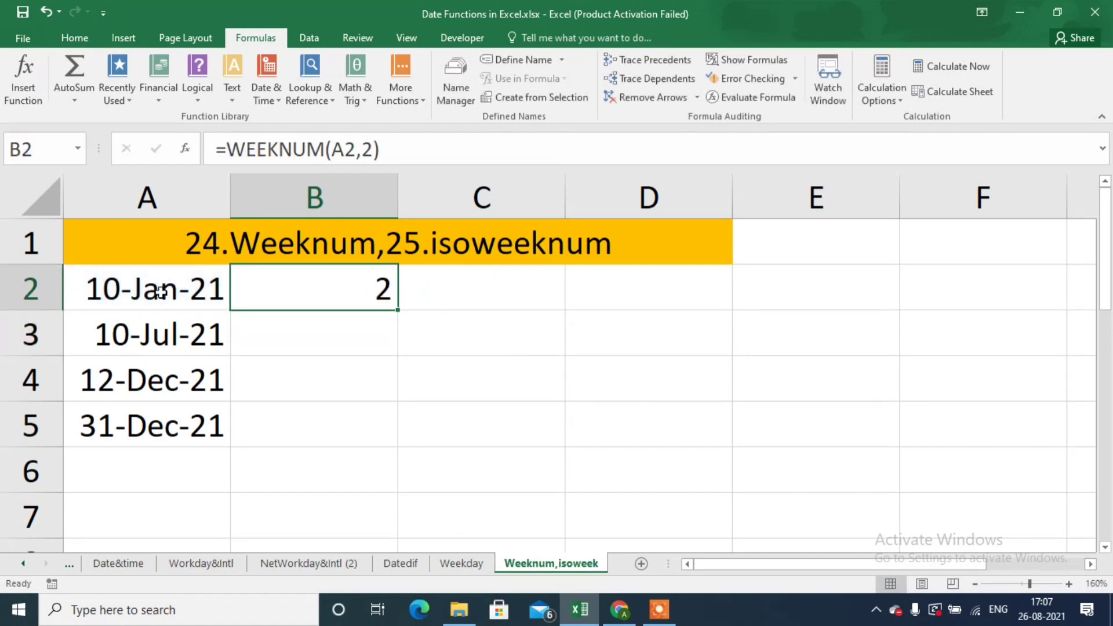
pyautogui.doubleClick(396, 311)
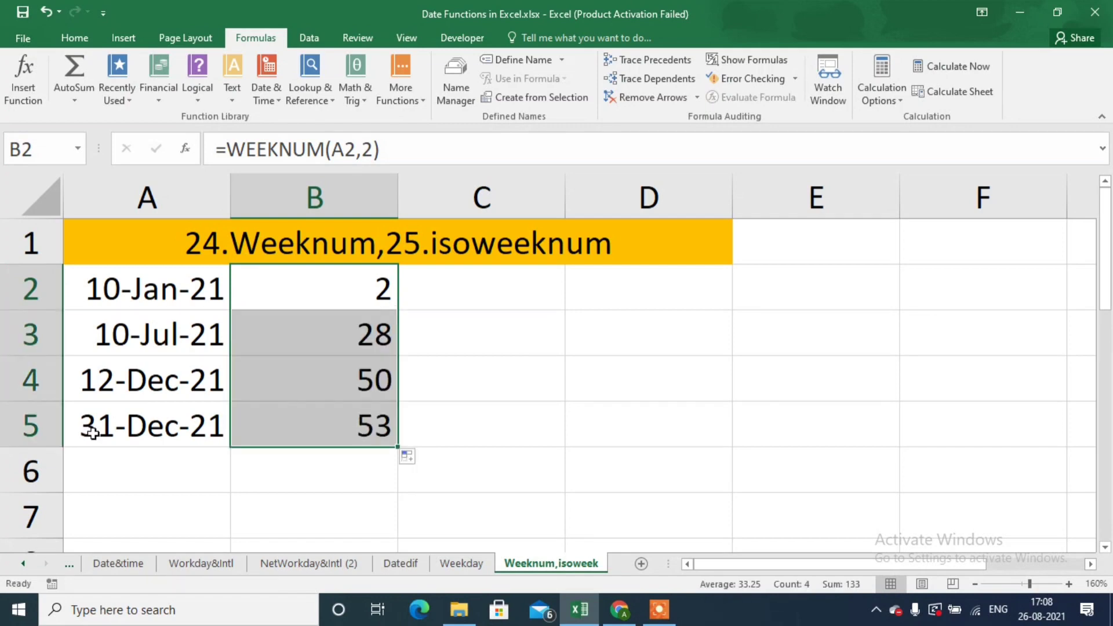
pyautogui.click(164, 410)
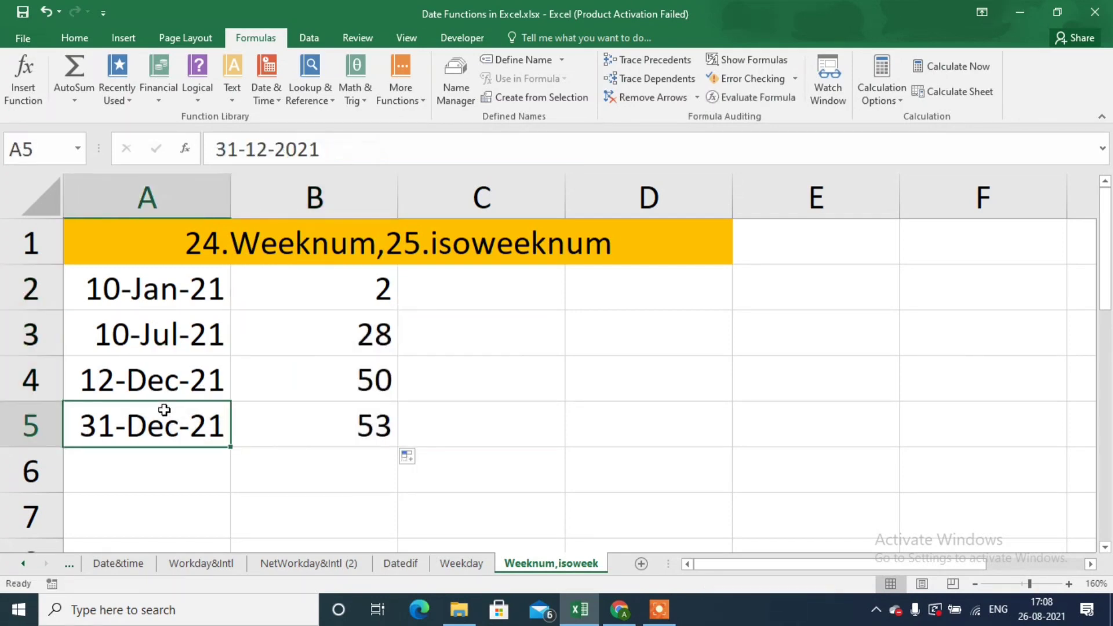
pyautogui.click(335, 439)
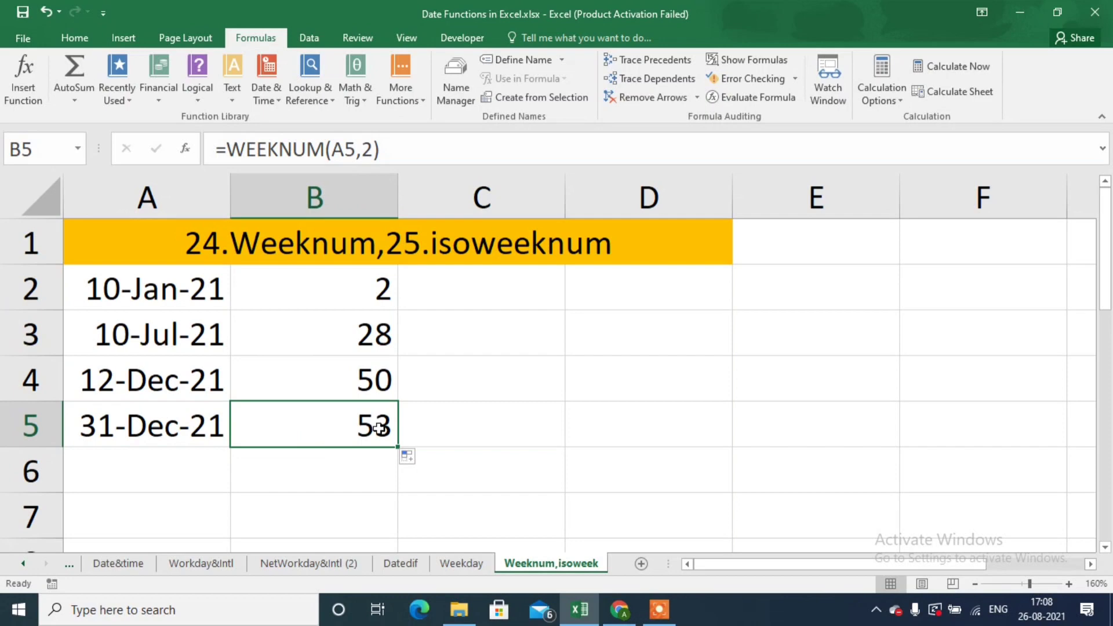
# - Enter =ISOWEEKNUM(A2) in C2 to return the ISO week number of the first date
pyautogui.click(497, 303)
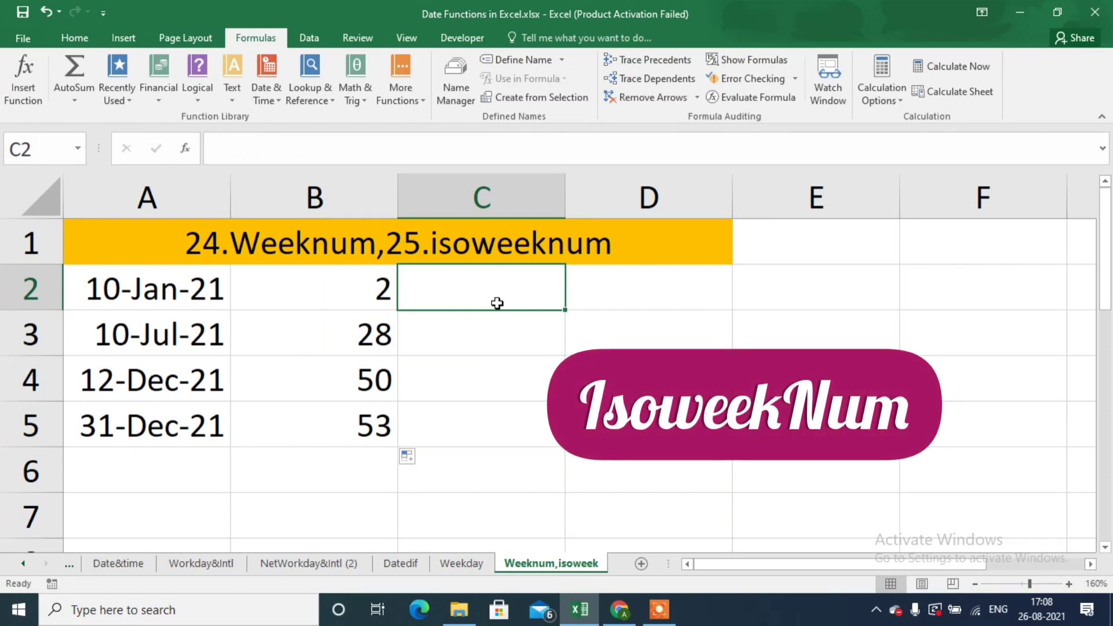
pyautogui.write('=is')
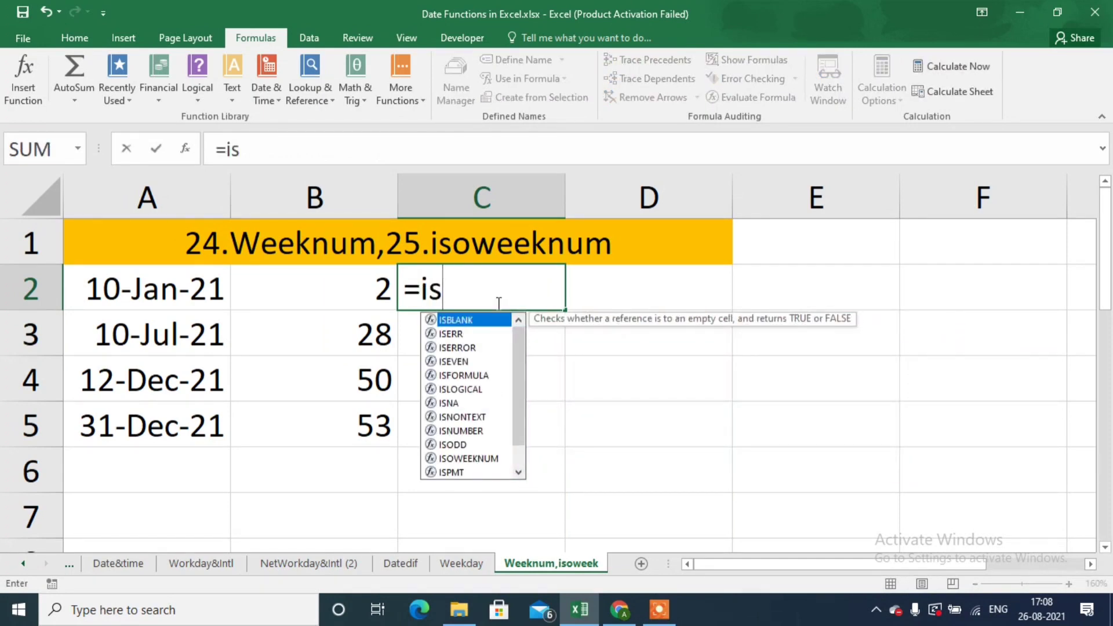
pyautogui.write('o')
pyautogui.press('Down')
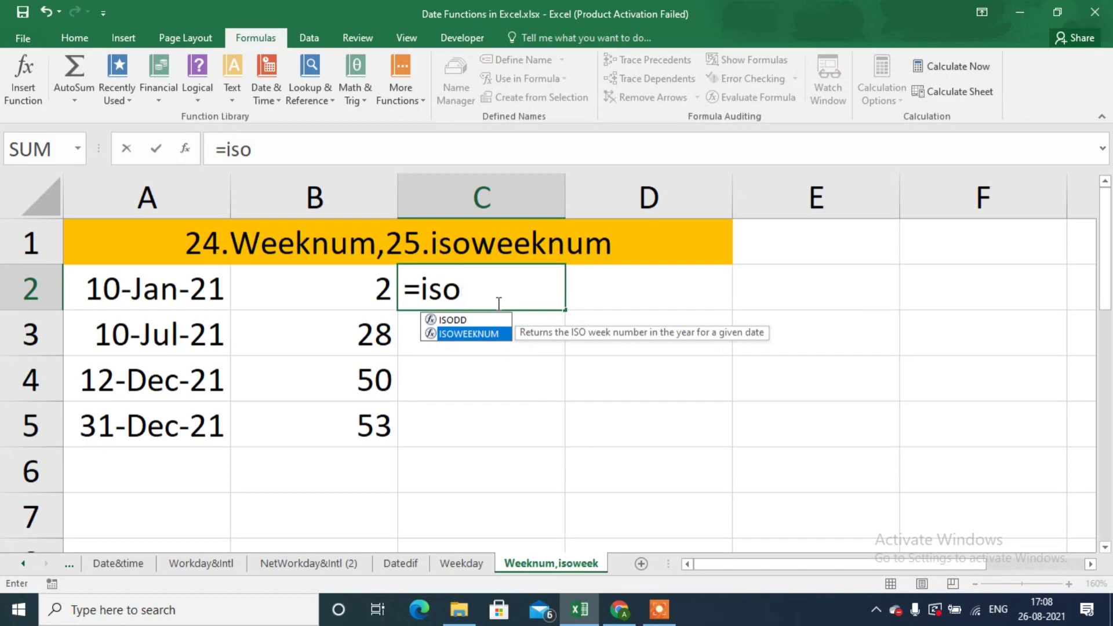
pyautogui.press('Tab')
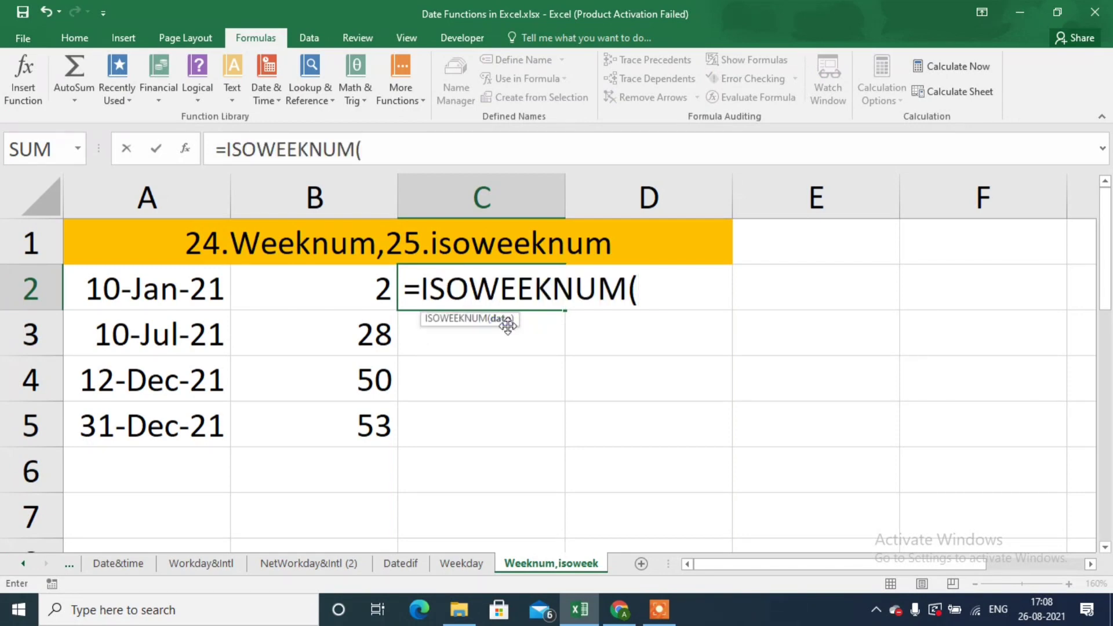
pyautogui.click(182, 279)
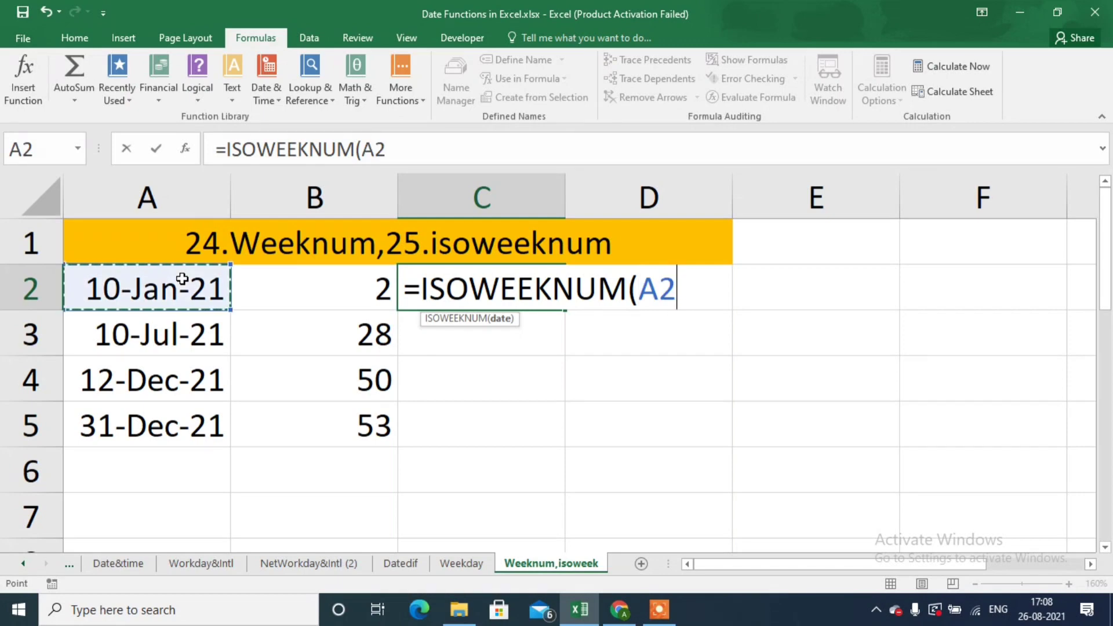
pyautogui.write(')')
pyautogui.press('Return')
# - Fill the ISOWEEKNUM formula from C2 down to C5 and check the formula in C3
pyautogui.press('Up')
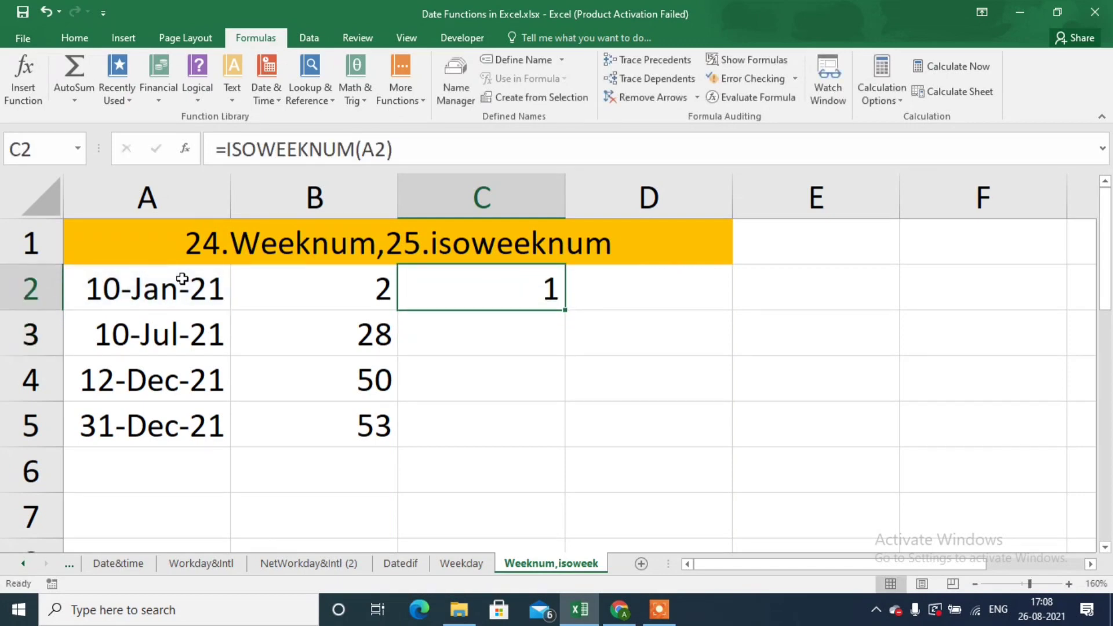
pyautogui.doubleClick(561, 309)
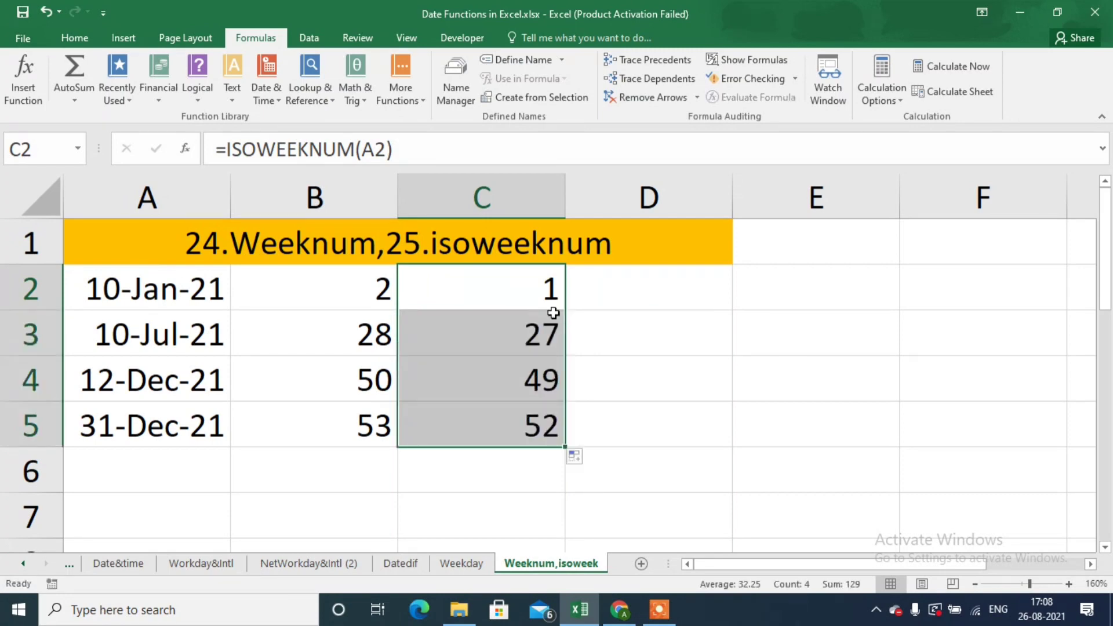
pyautogui.click(506, 335)
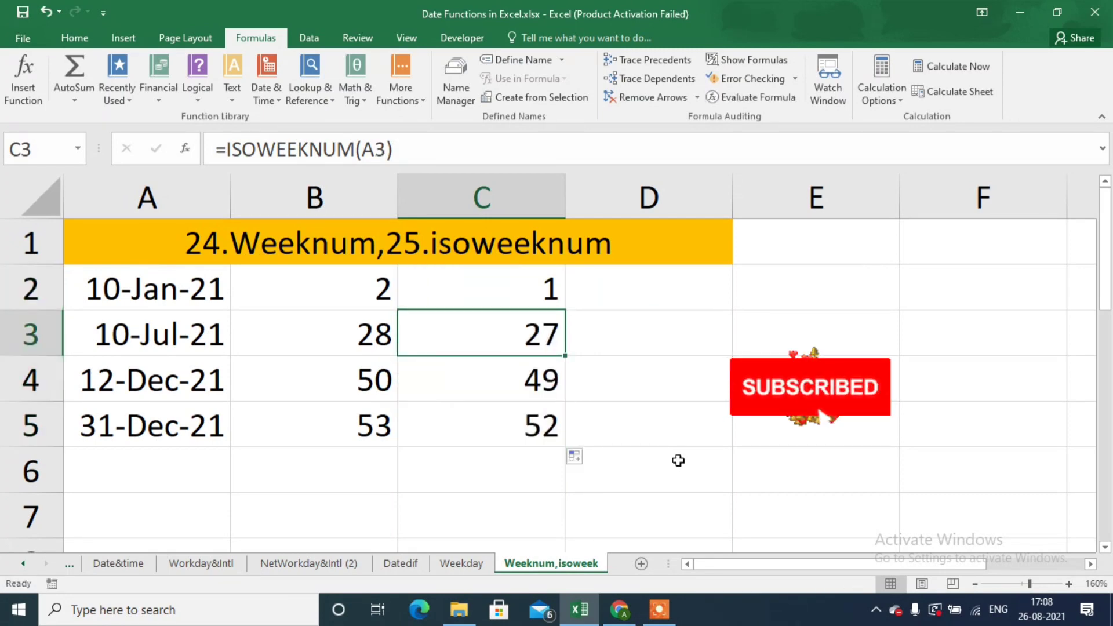